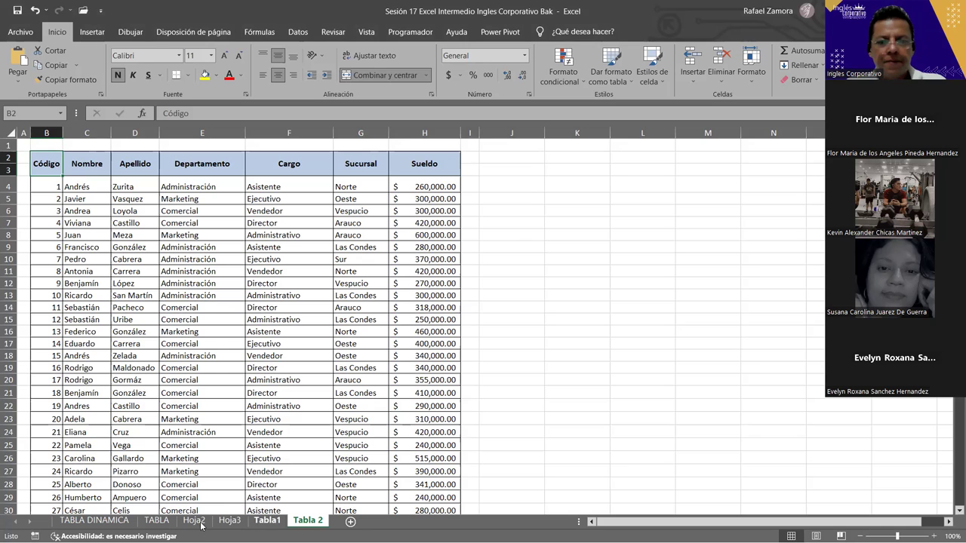
- Review the Hoja3 city, Hoja2 product and Tabla 2 employee sheets, ending back on Tabla1
click(229, 520)
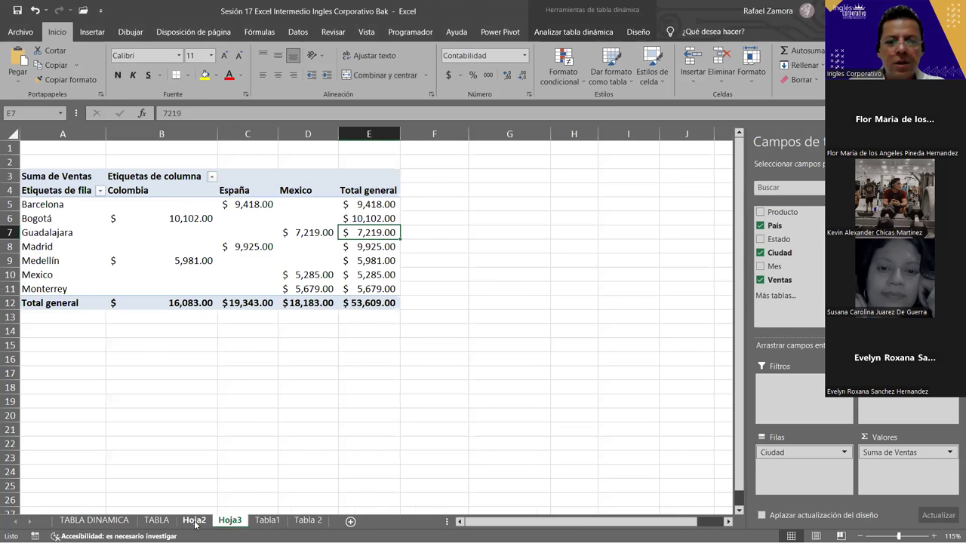
click(187, 522)
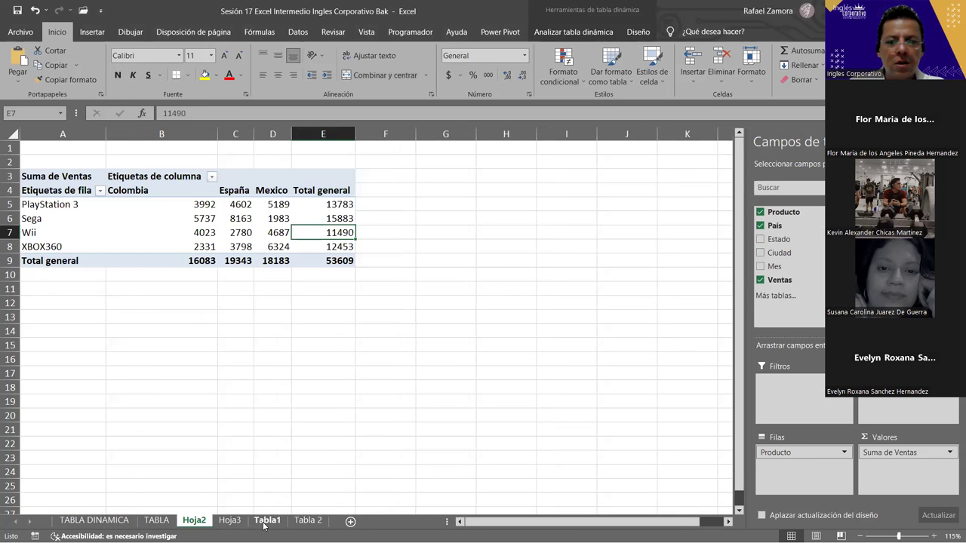
click(267, 522)
click(228, 520)
click(194, 520)
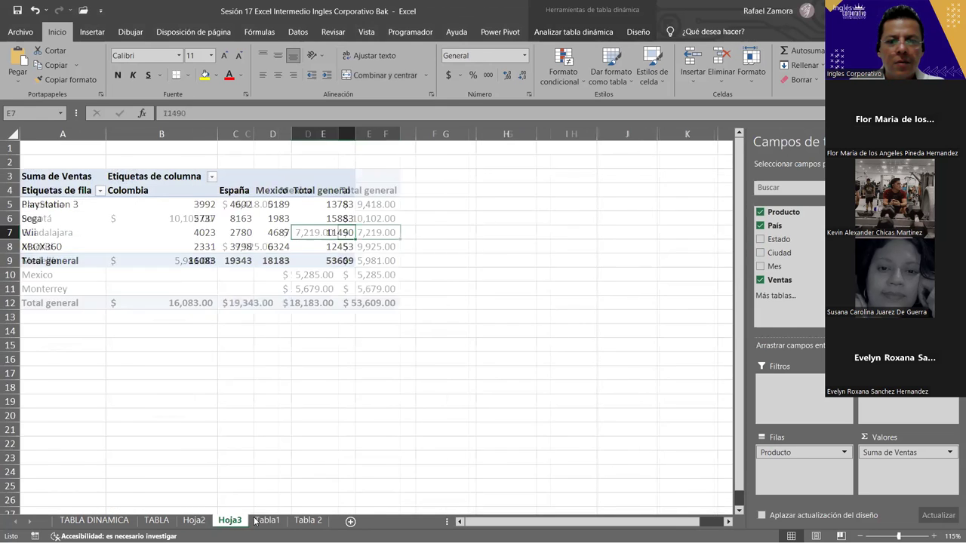
click(257, 522)
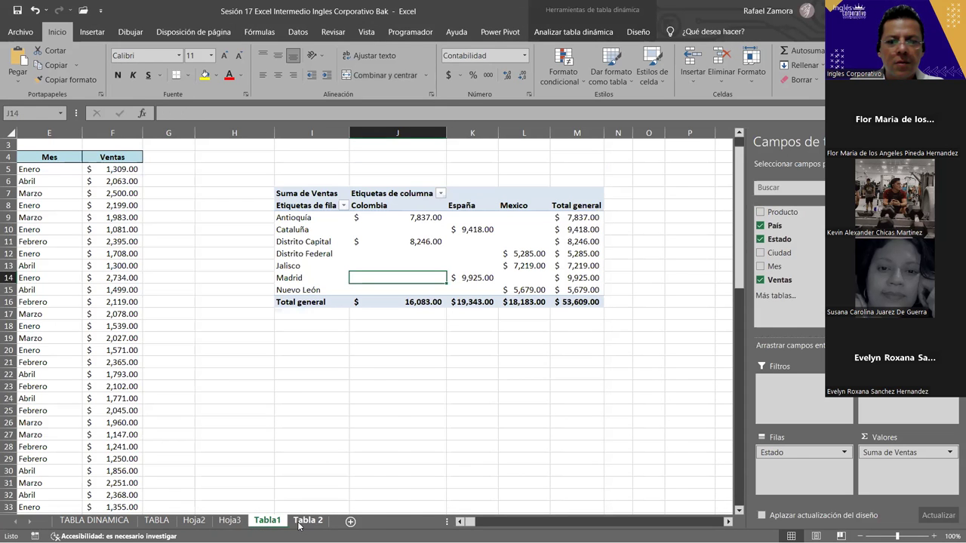
click(306, 521)
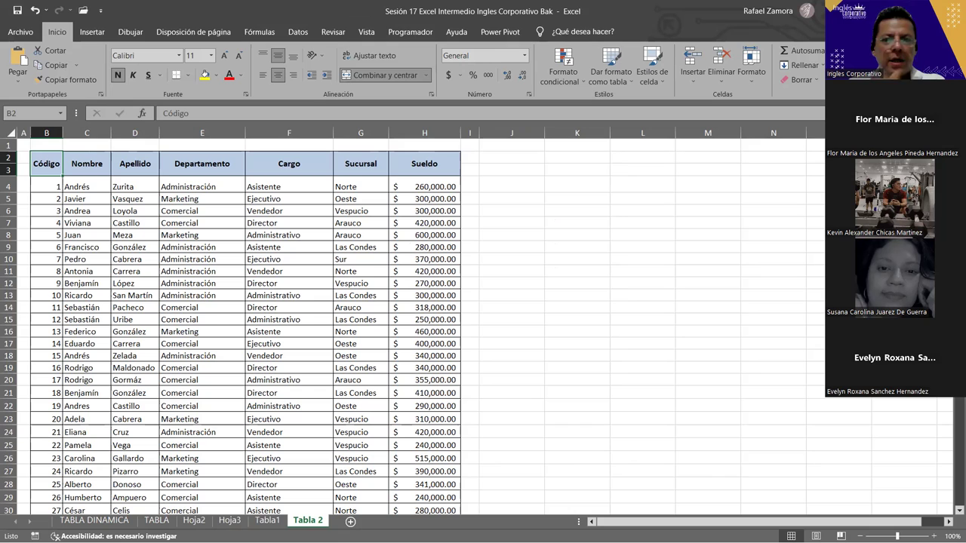
click(262, 521)
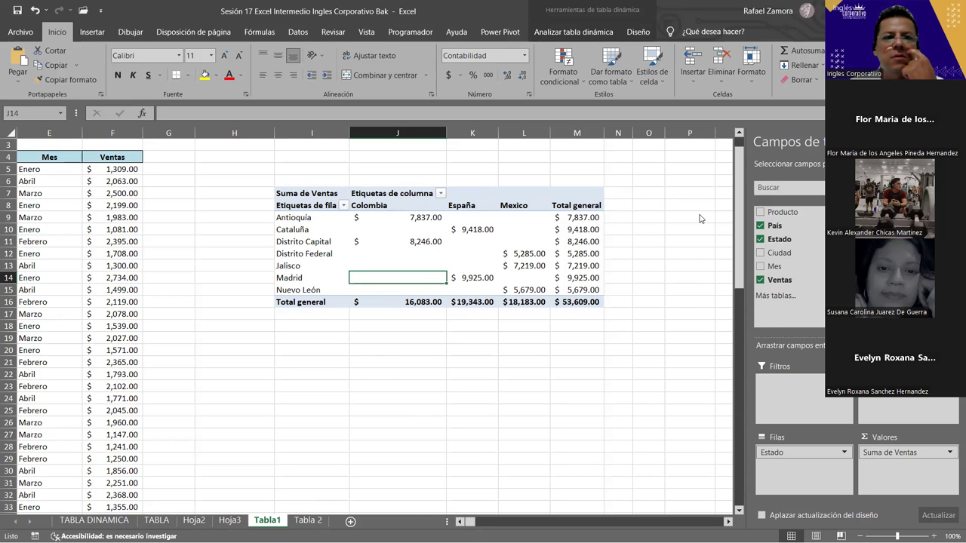
scroll(573, 362, left, 3)
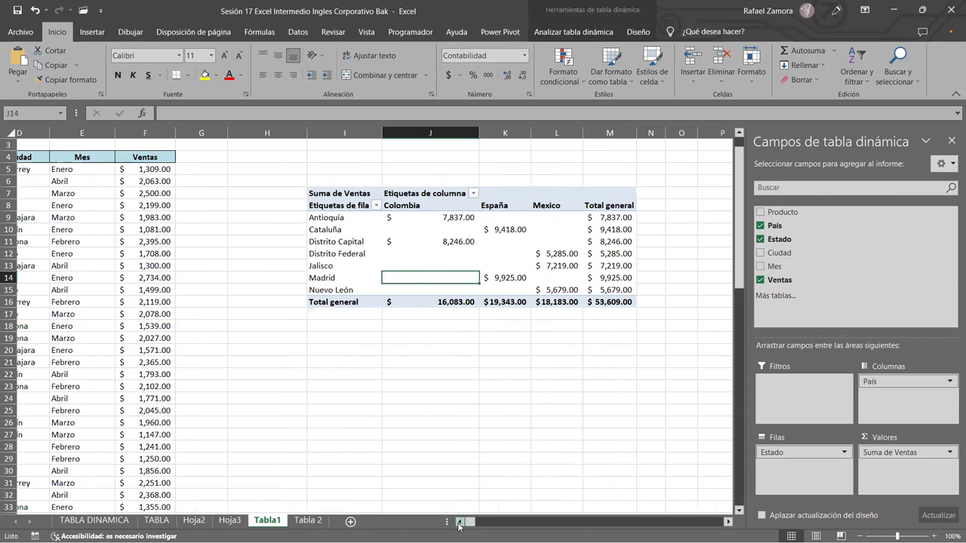
scroll(458, 522, left, 3)
click(458, 523)
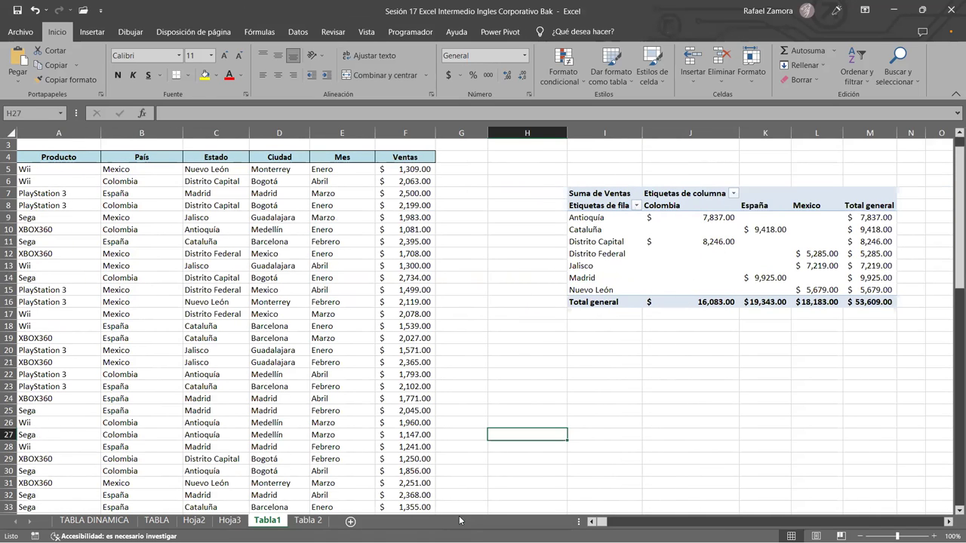
key(Right)
key(Right)
key(Up)
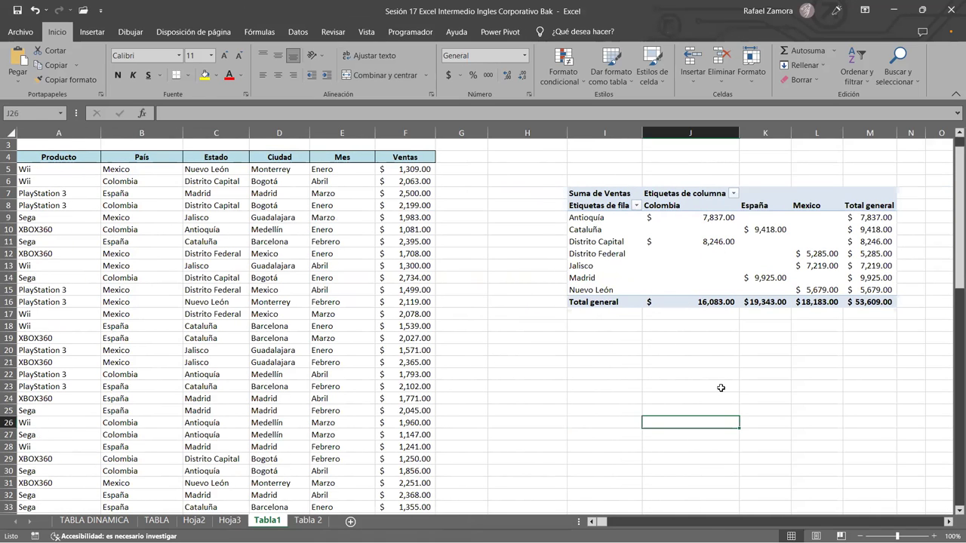
click(949, 522)
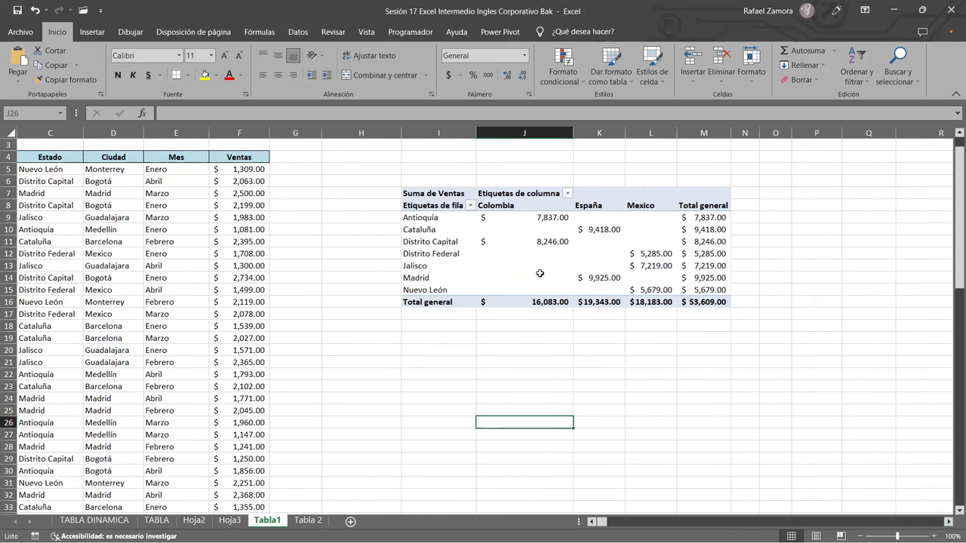
click(539, 276)
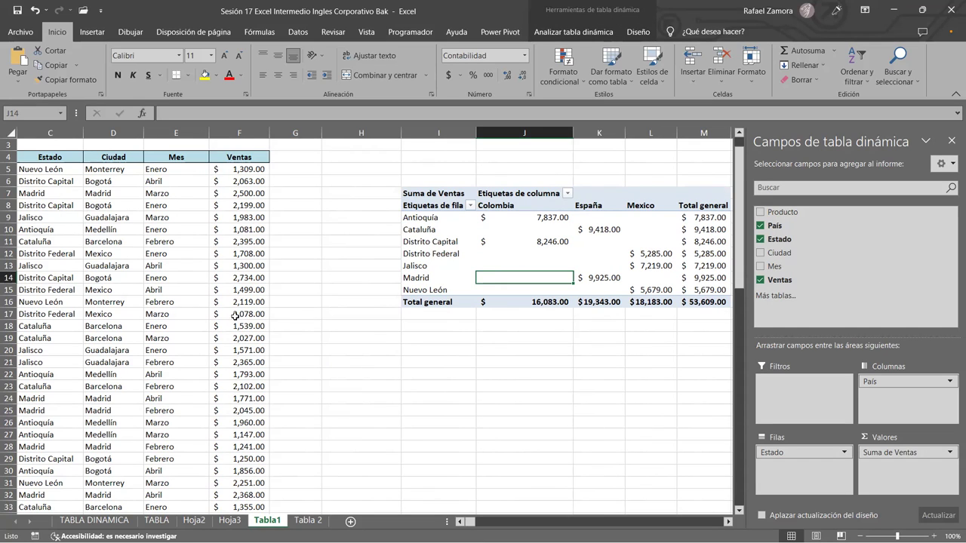
click(442, 339)
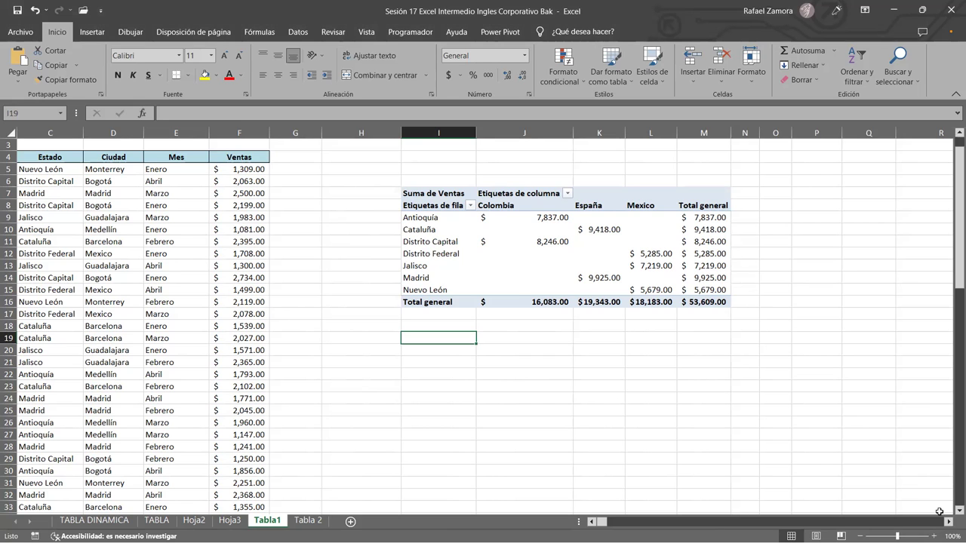
scroll(879, 504, right, 1)
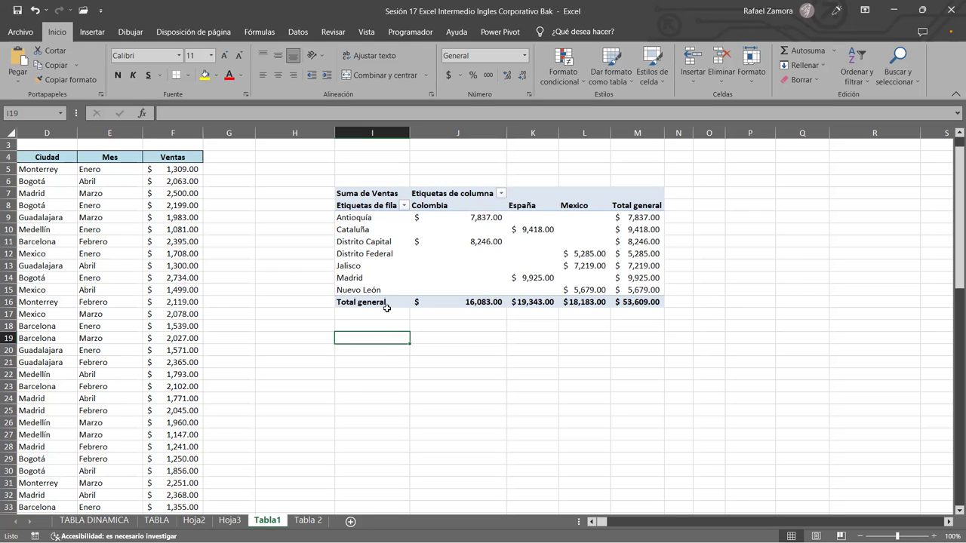
click(123, 229)
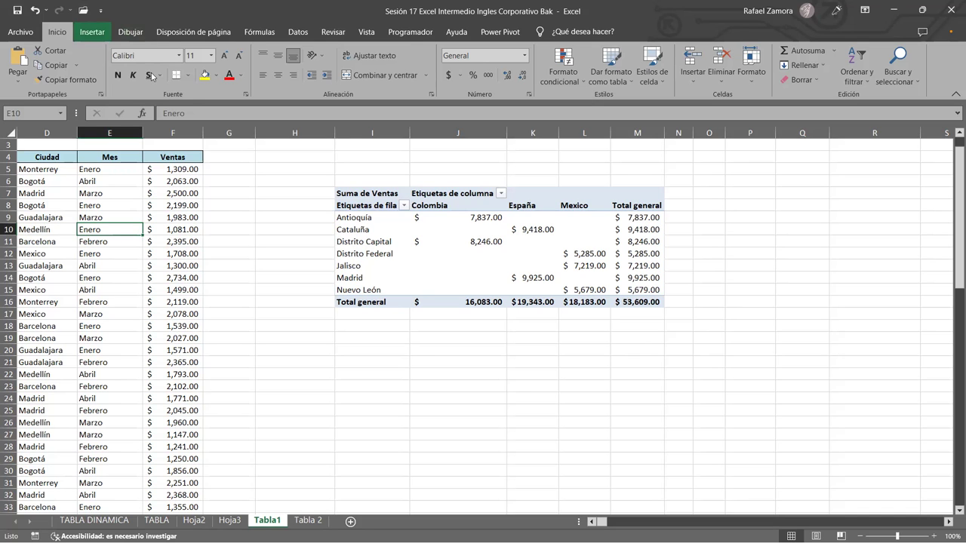
- Insert an empty pivot table from the sales table at cell I20 of the existing sheet
click(92, 31)
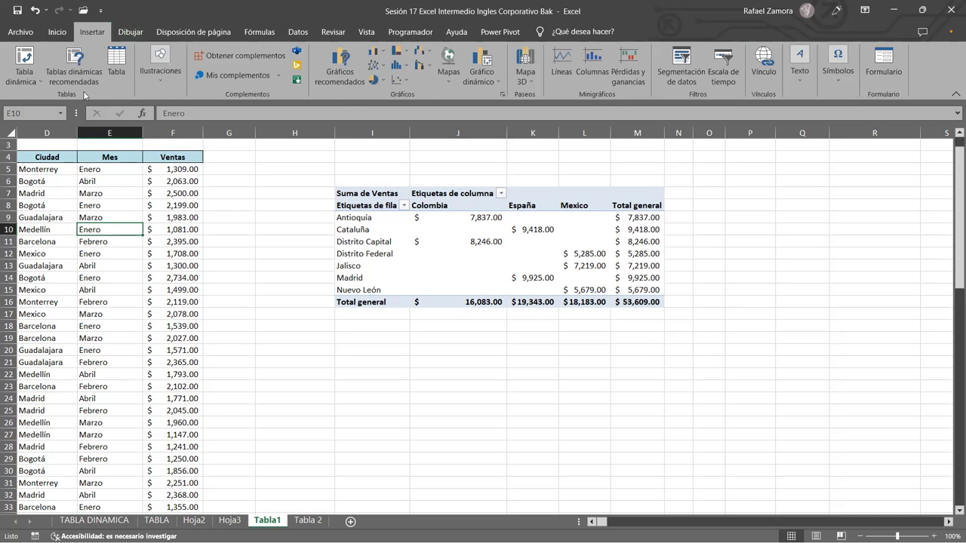
click(24, 60)
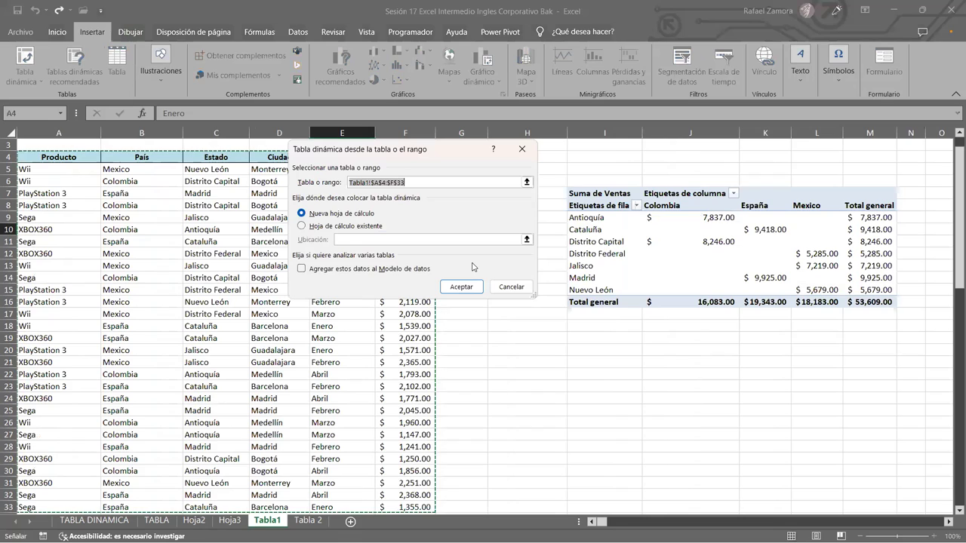
click(346, 228)
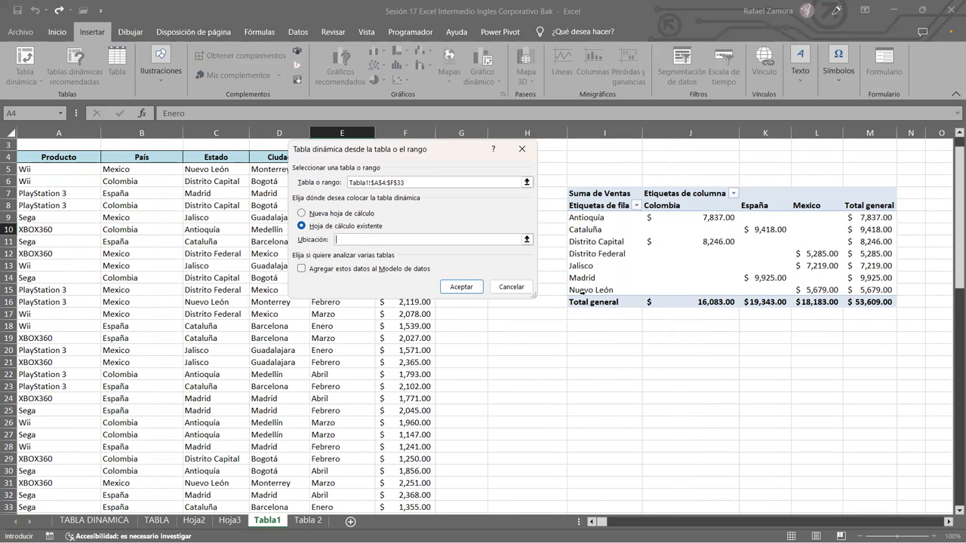
click(597, 348)
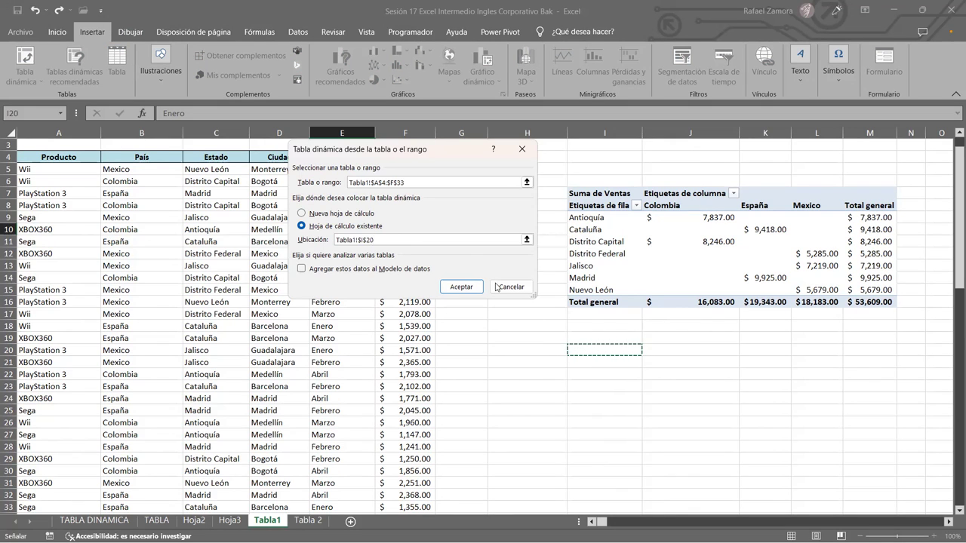
click(463, 288)
click(462, 287)
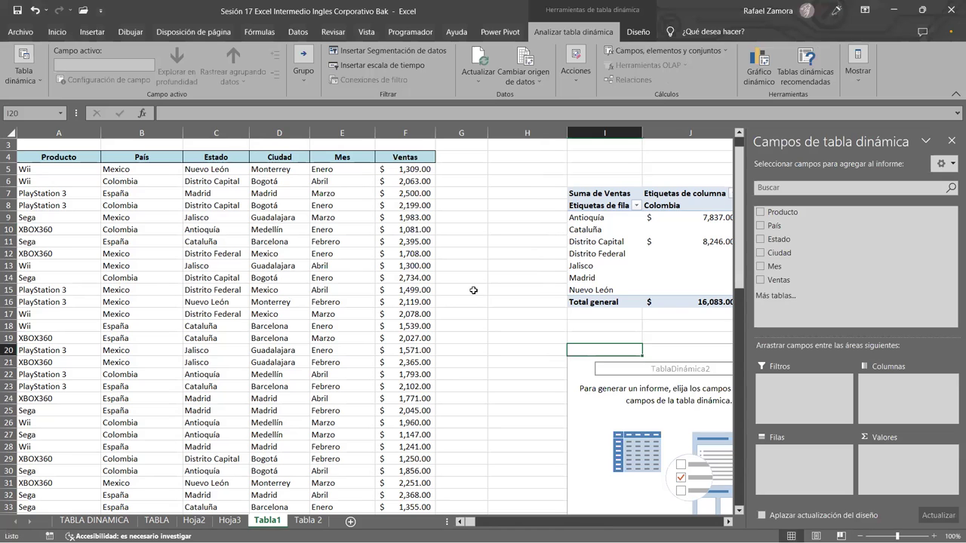
- Check the Distrito Capital Colombia and Madrid España sales values in the first pivot
click(728, 522)
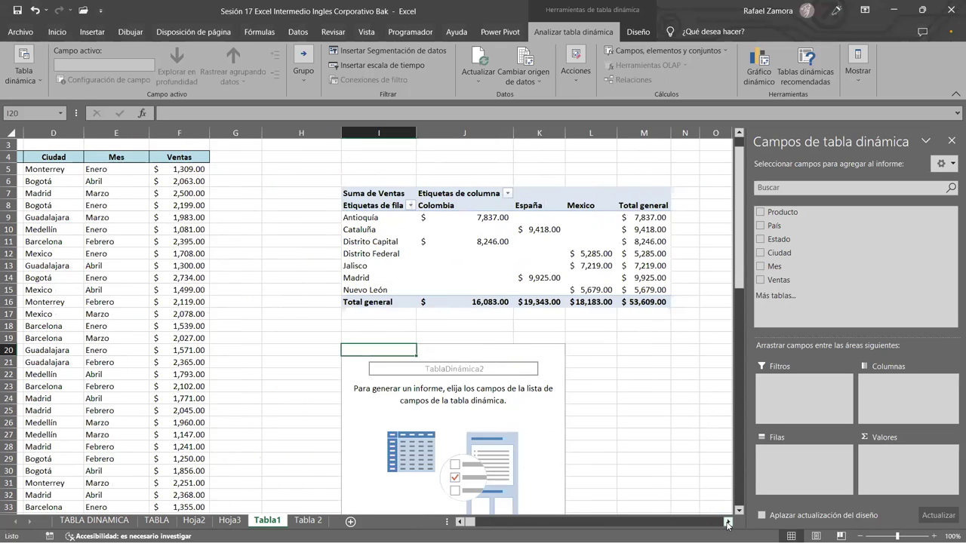
click(728, 522)
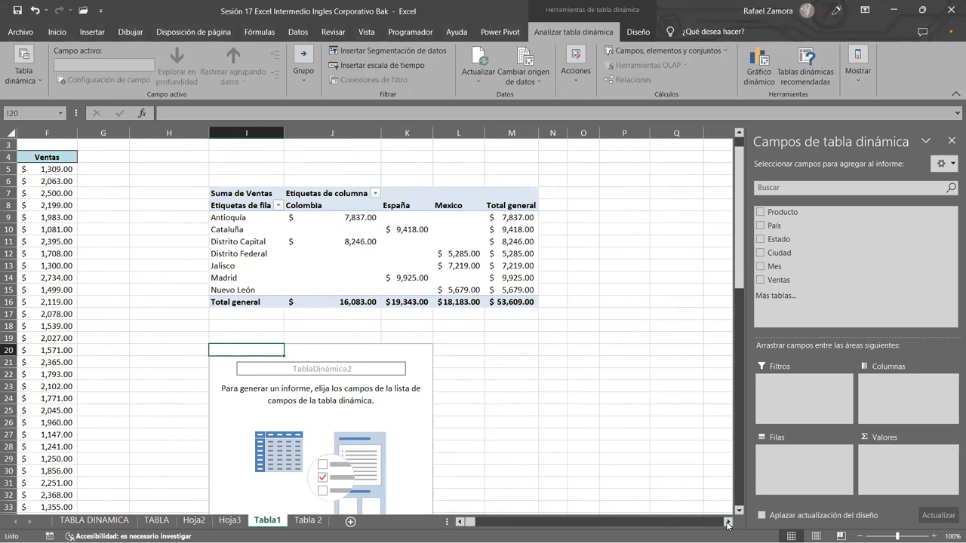
click(363, 244)
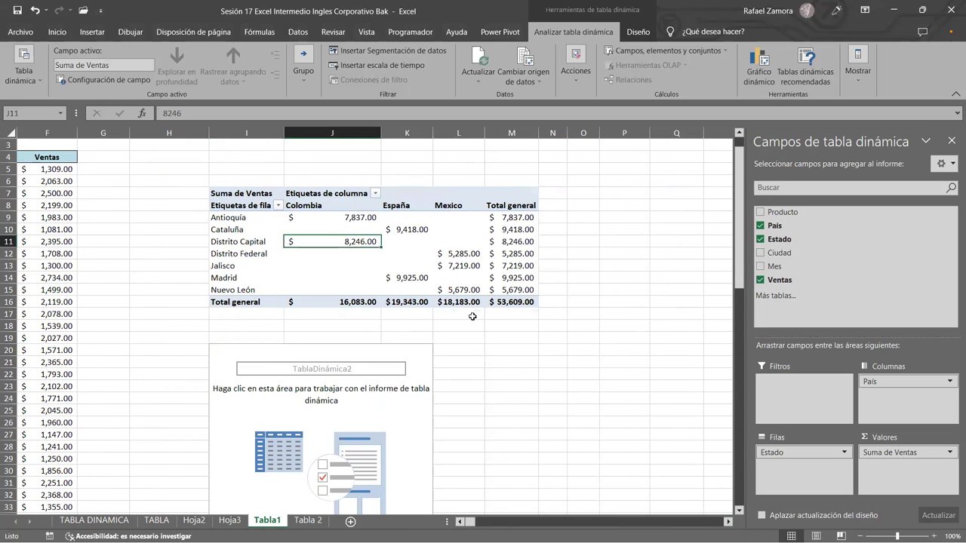
click(510, 421)
click(428, 277)
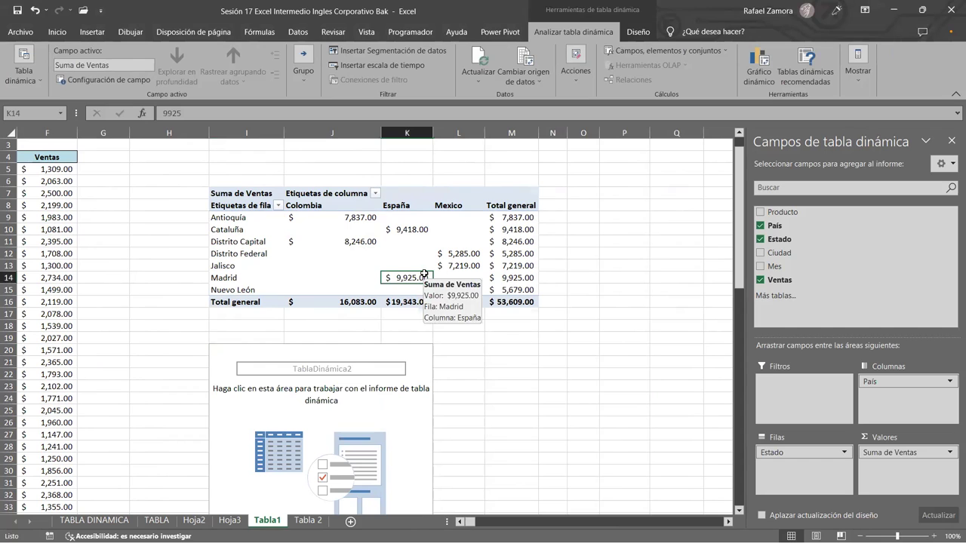
click(561, 380)
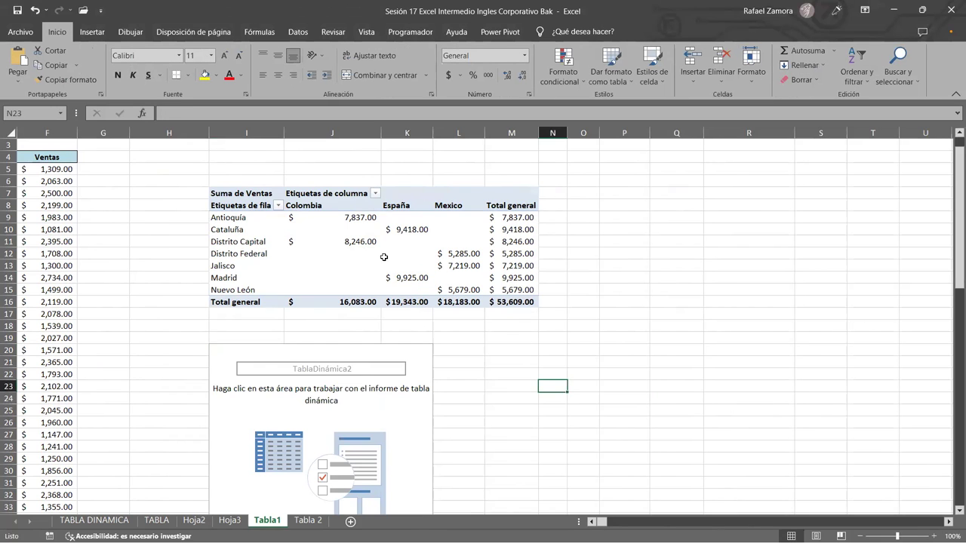
- Put Producto in the rows of the new pivot table at I20
click(382, 244)
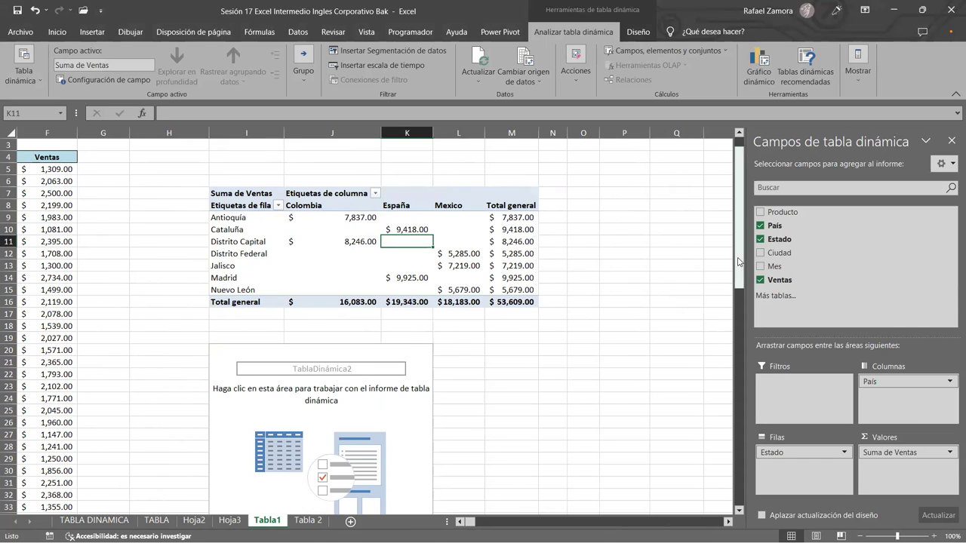
click(387, 424)
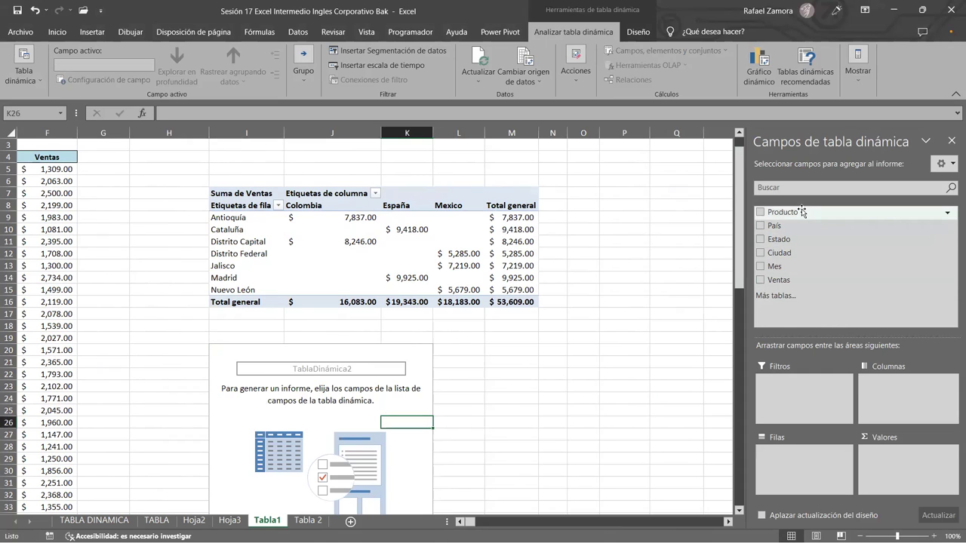
drag(802, 212, 810, 472)
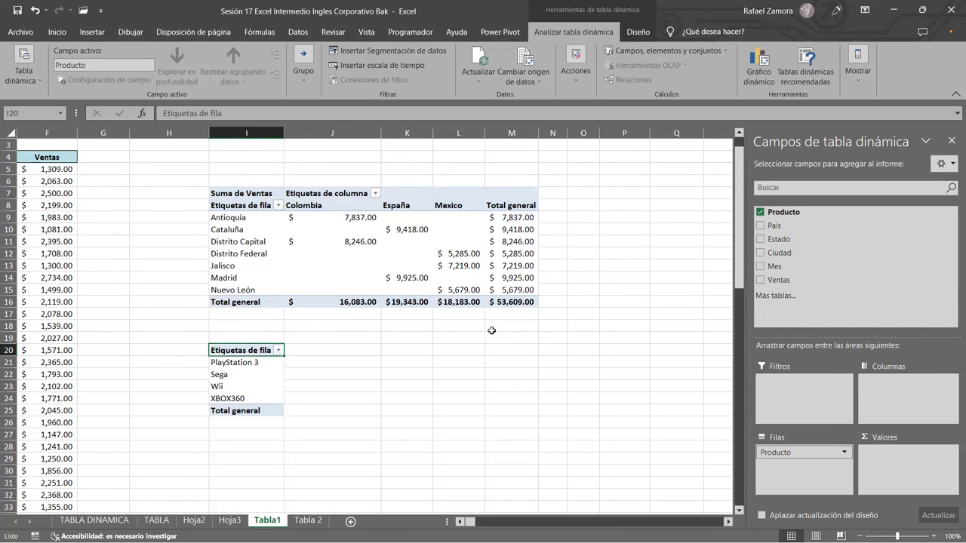
- Add Ventas to Valores so each product's sales sum to a 53609 total
drag(802, 282, 933, 479)
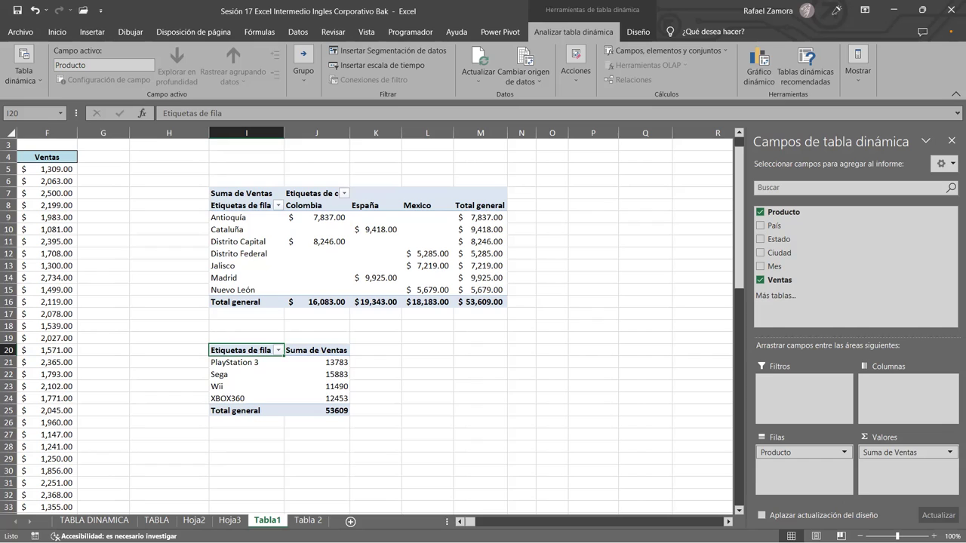
- Format Suma de Ventas in the product pivot as Contabilidad with $ and two decimals
click(952, 452)
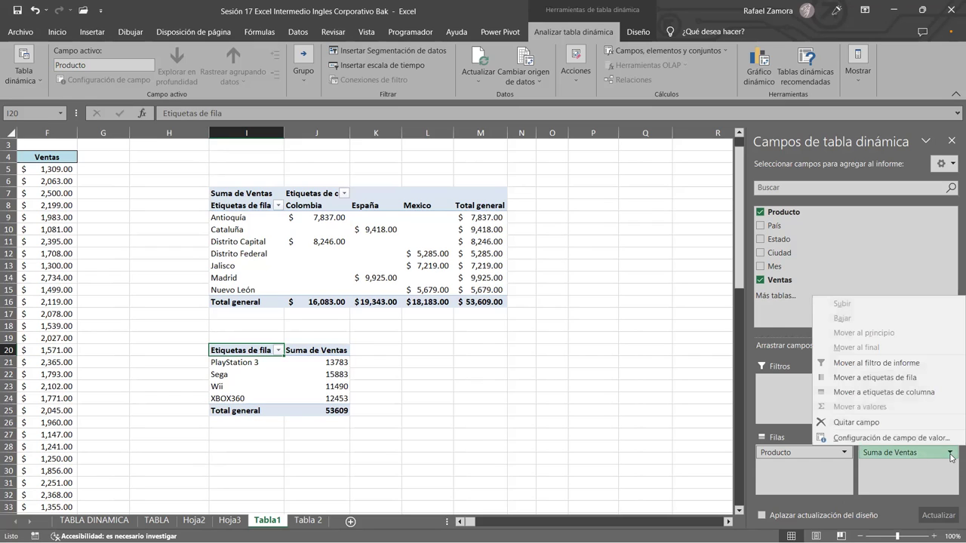
click(916, 439)
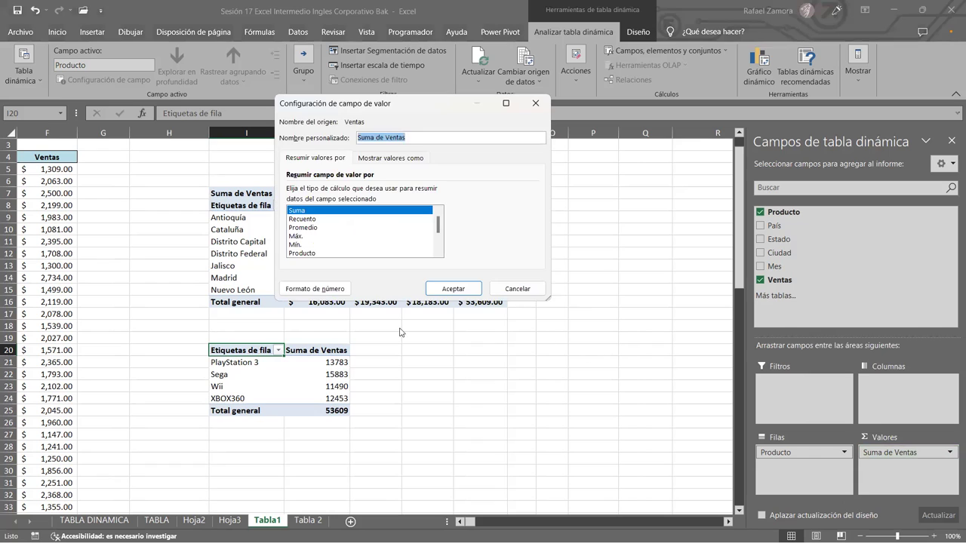
click(333, 289)
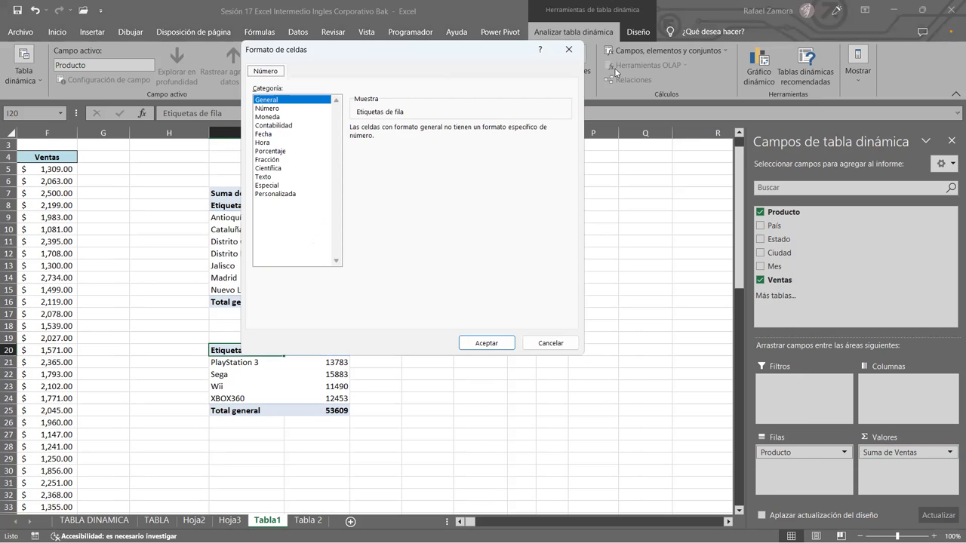
click(453, 140)
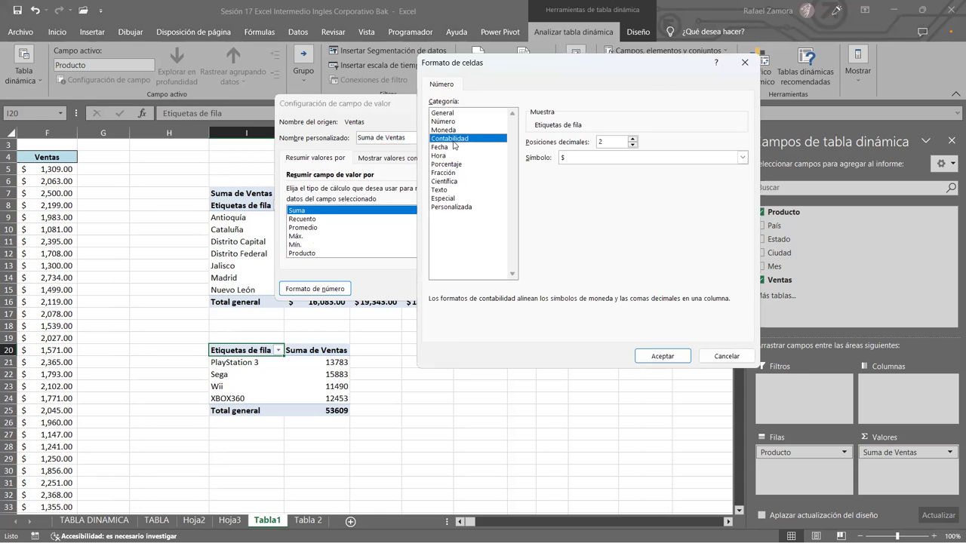
click(663, 356)
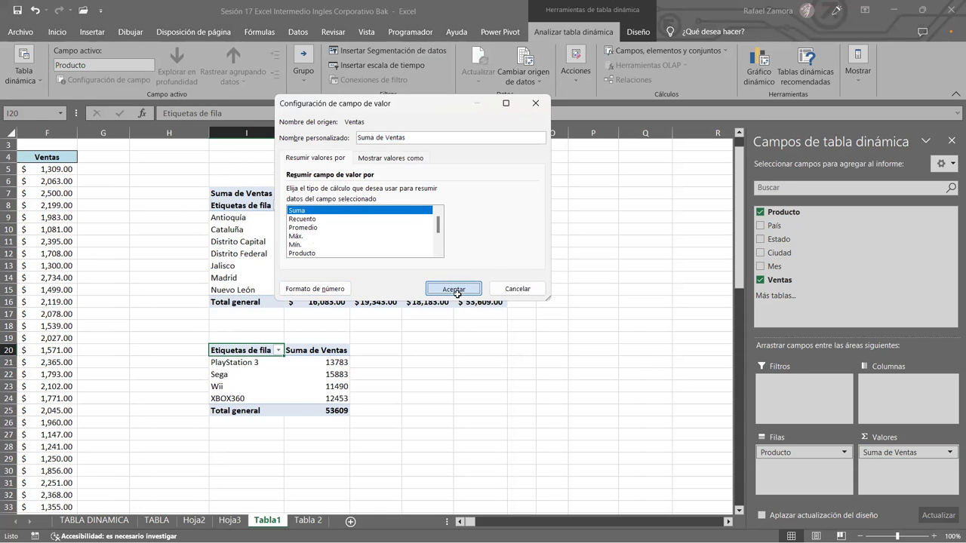
click(453, 289)
click(427, 458)
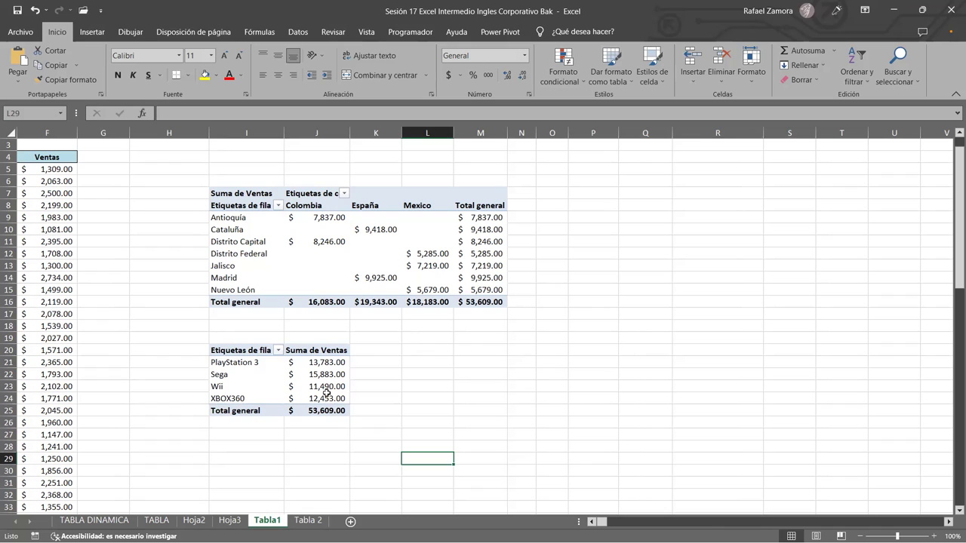
- Check values in the state pivot and the PlayStation 3 and Sega product totals
mouse_move(323, 215)
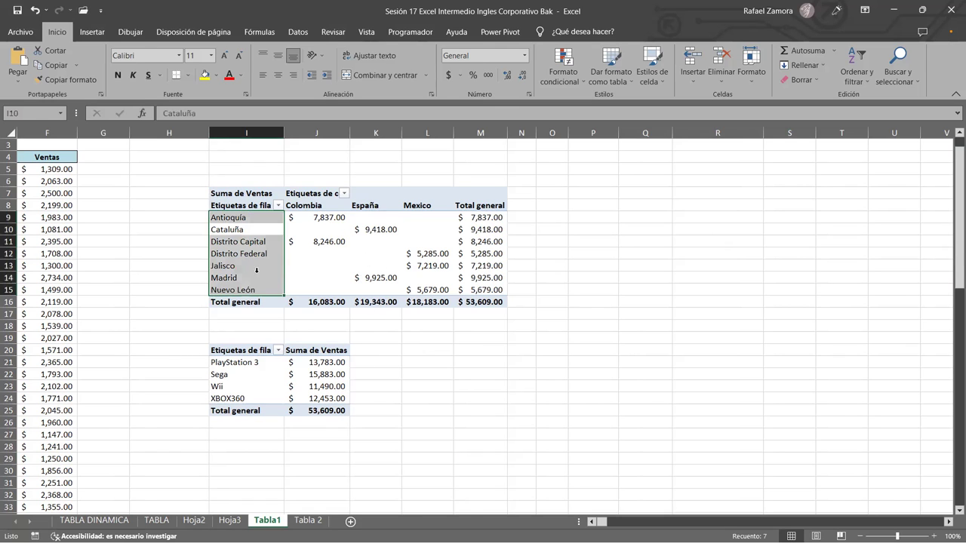
click(290, 218)
click(376, 254)
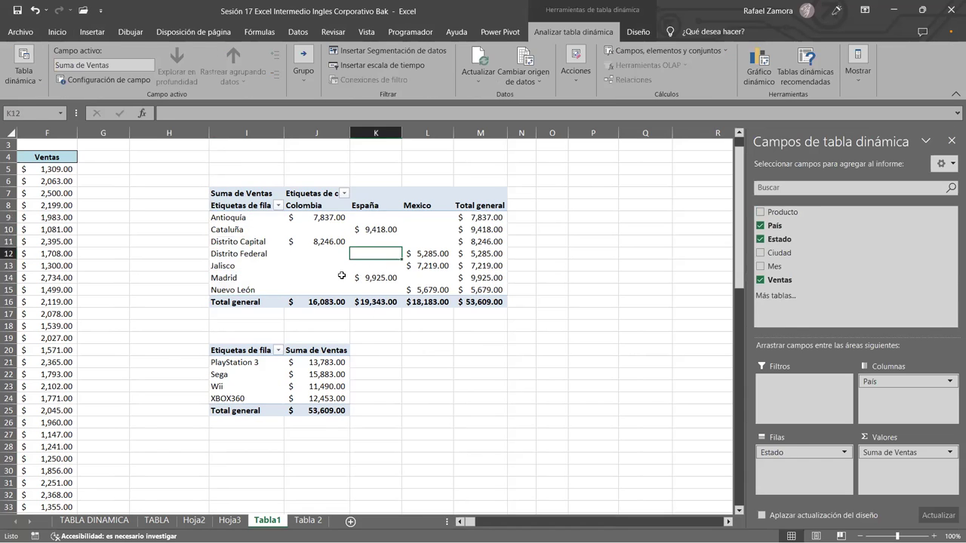
click(344, 360)
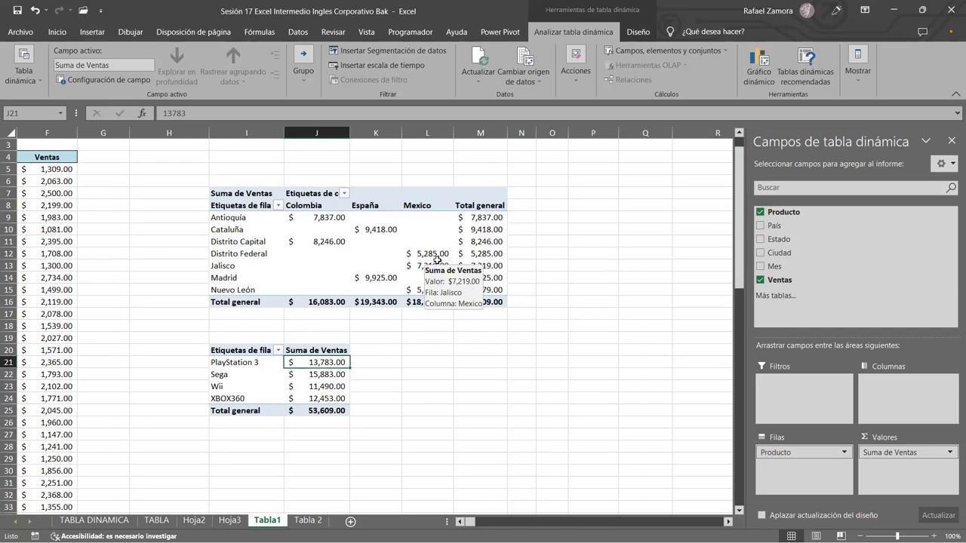
mouse_move(448, 257)
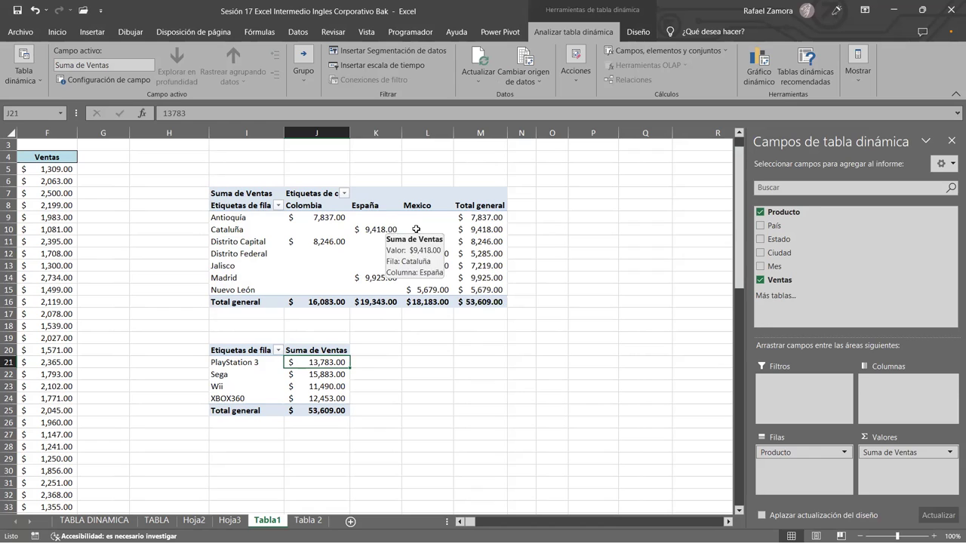
click(426, 229)
click(287, 371)
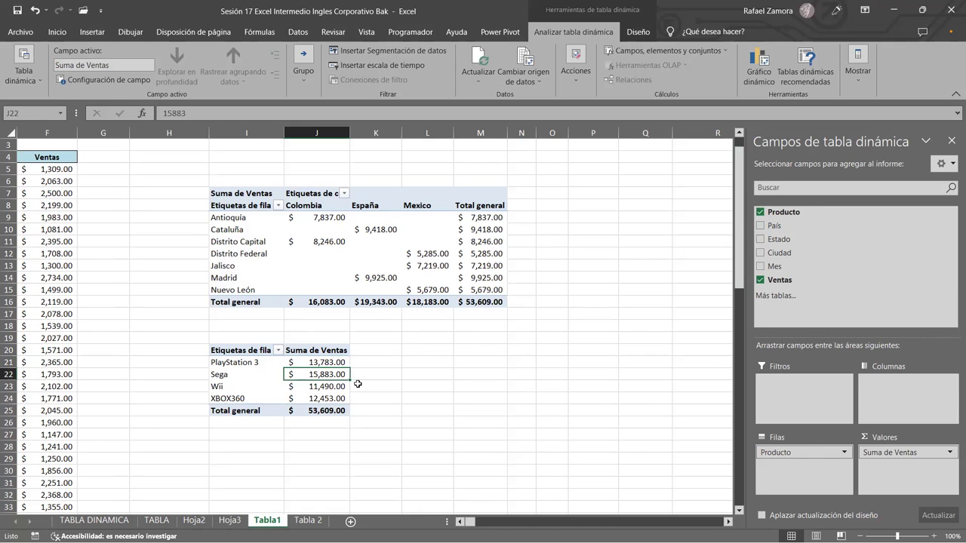
click(42, 238)
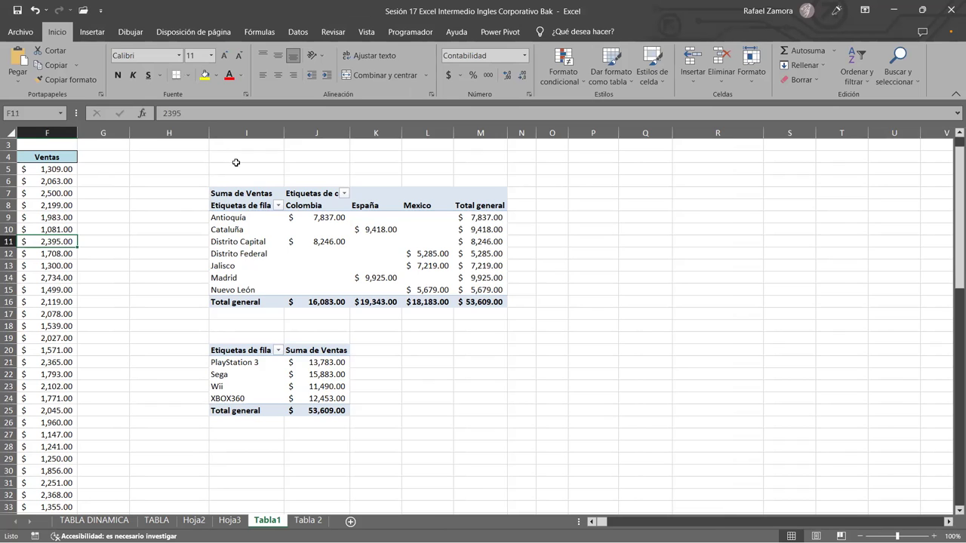
key(alt+b)
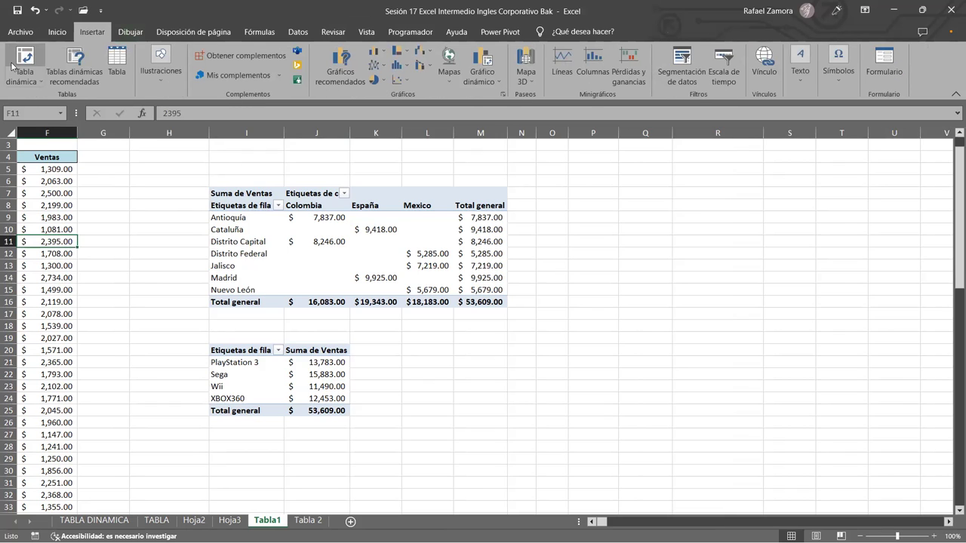
- Create a third pivot table from Tabla1!$A$4:$F$33 at cell I29
click(13, 64)
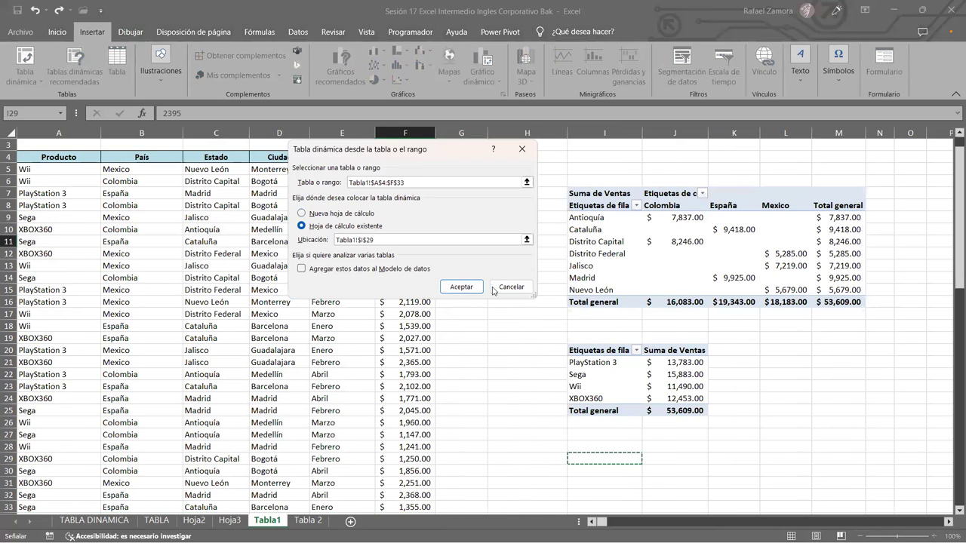
click(465, 291)
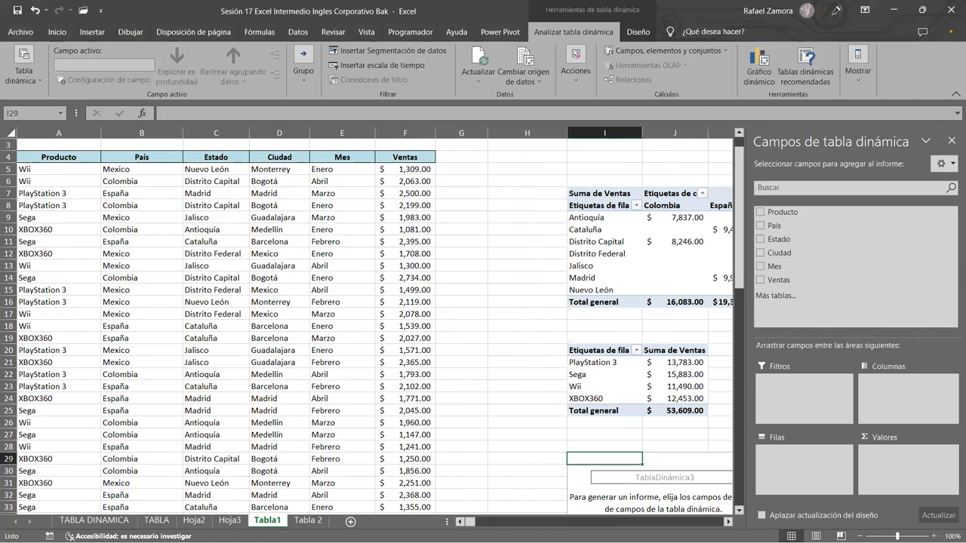
click(728, 521)
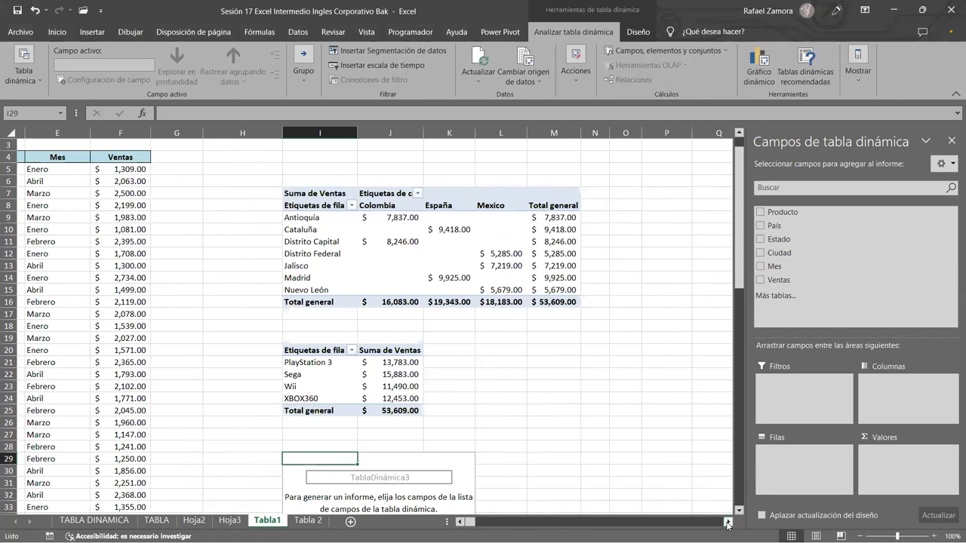
- Place País in the rows and Producto in the columns of the third pivot
scroll(727, 526, down, 1)
scroll(554, 400, down, 1)
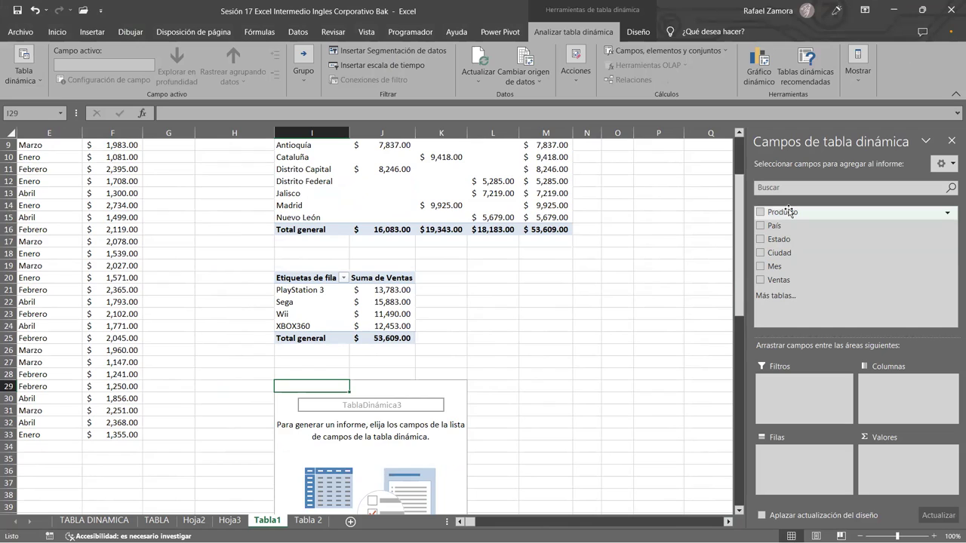
mouse_move(777, 226)
mouse_down()
mouse_move(803, 429)
mouse_move(774, 226)
mouse_up()
scroll(439, 302, up, 3)
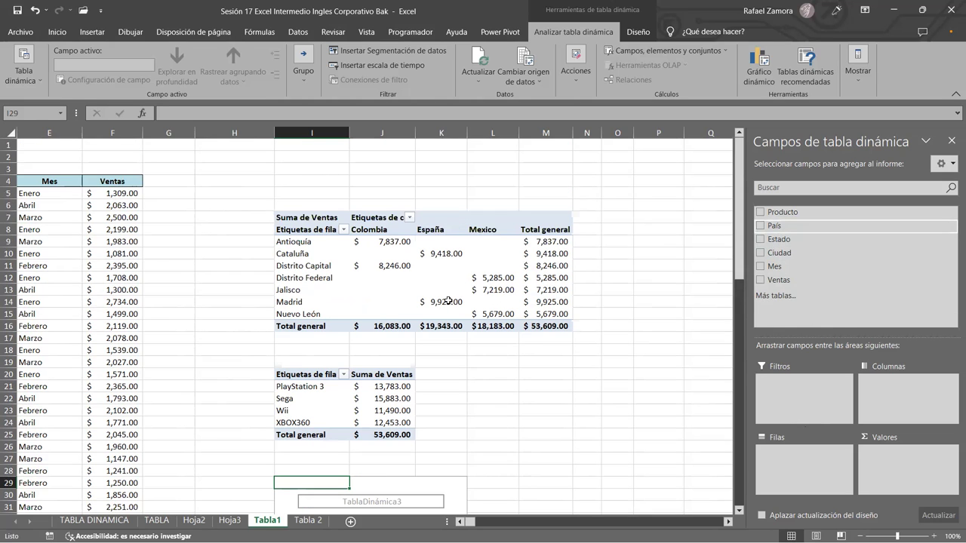
drag(777, 226, 804, 471)
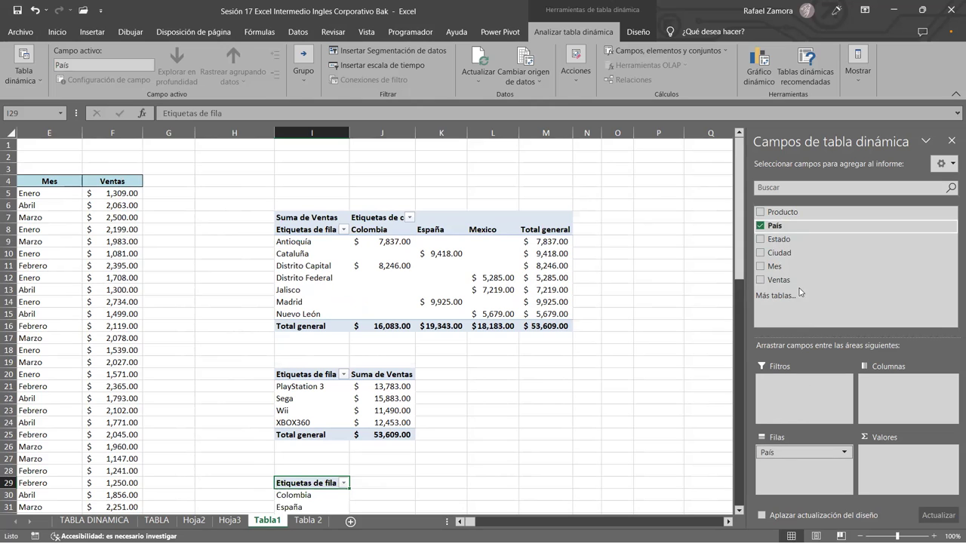
drag(780, 212, 920, 409)
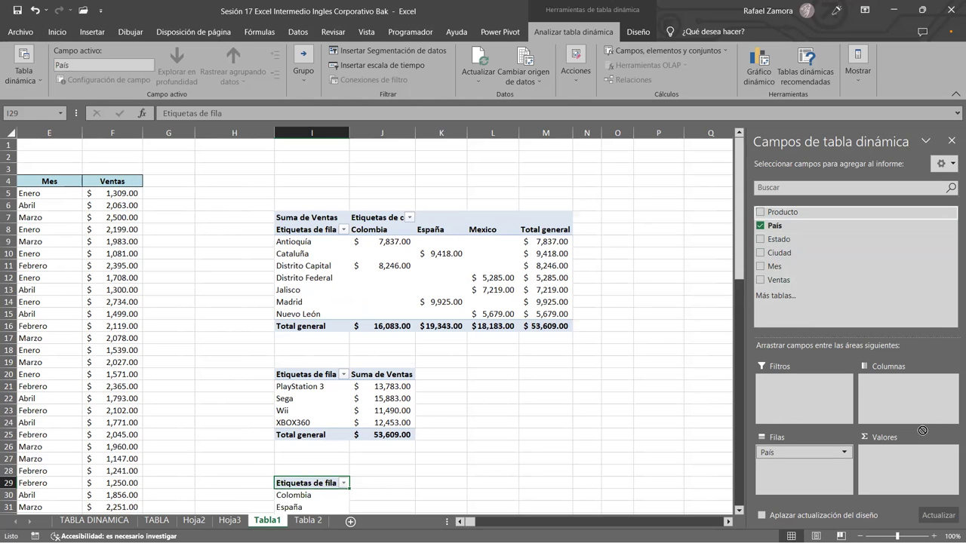
- Add Ventas to Valores to sum sales per country and product
scroll(644, 339, down, 2)
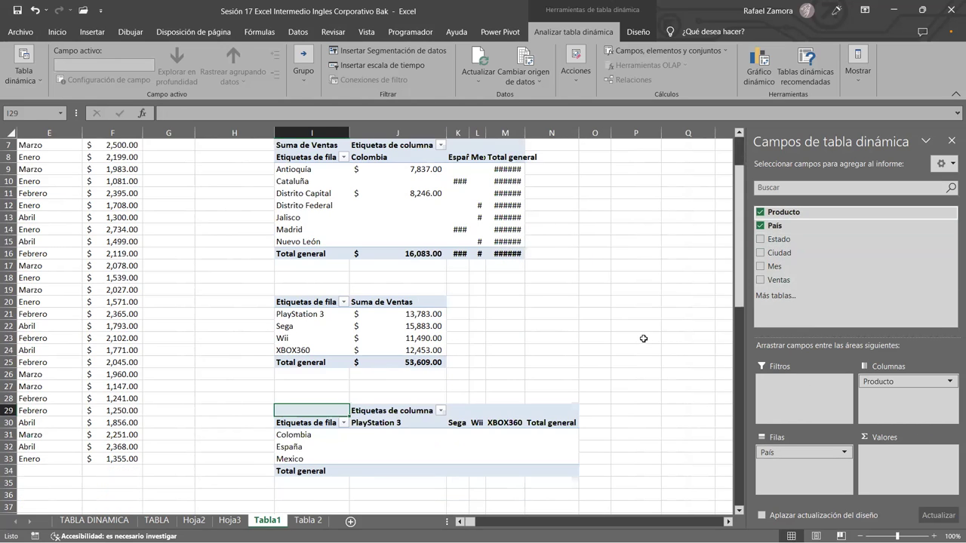
scroll(542, 300, up, 2)
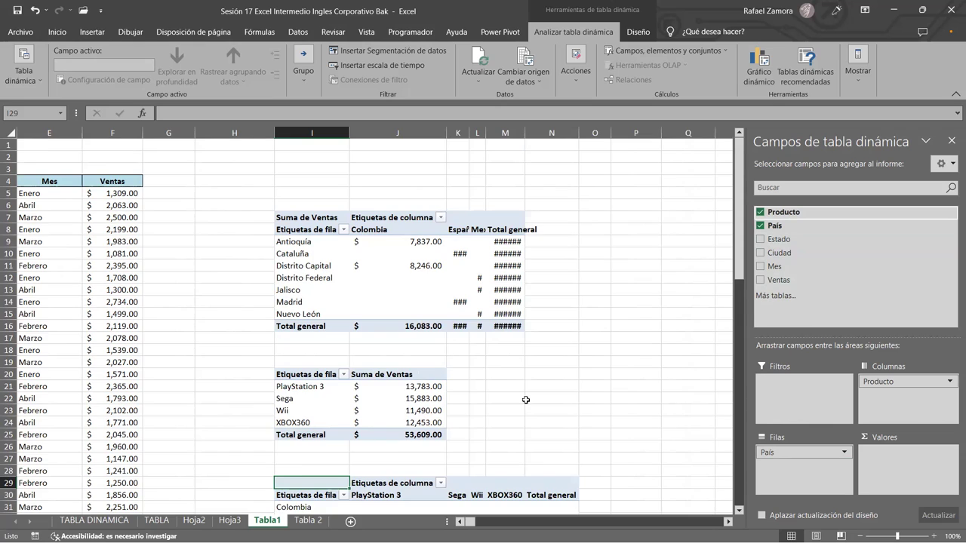
scroll(525, 400, down, 1)
scroll(526, 400, down, 2)
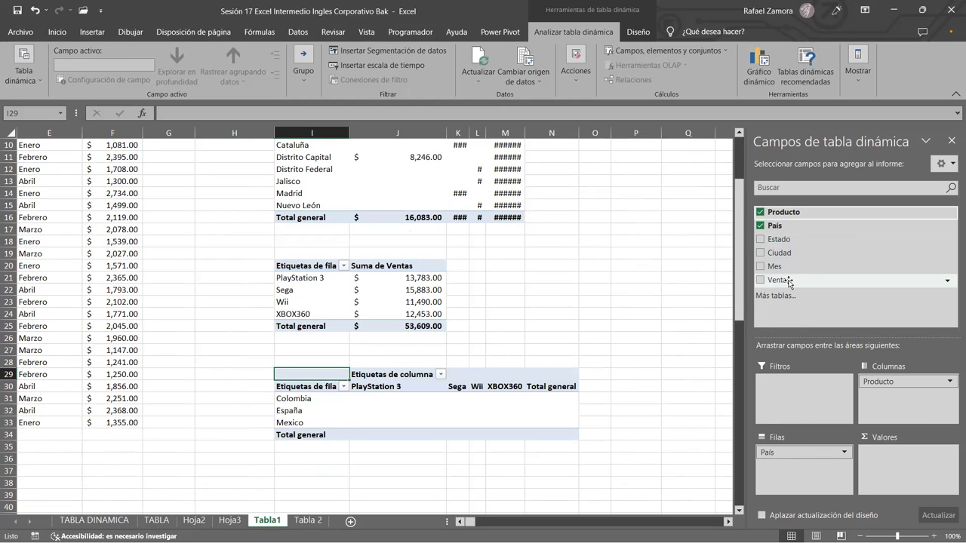
drag(788, 283, 918, 483)
scroll(675, 362, up, 3)
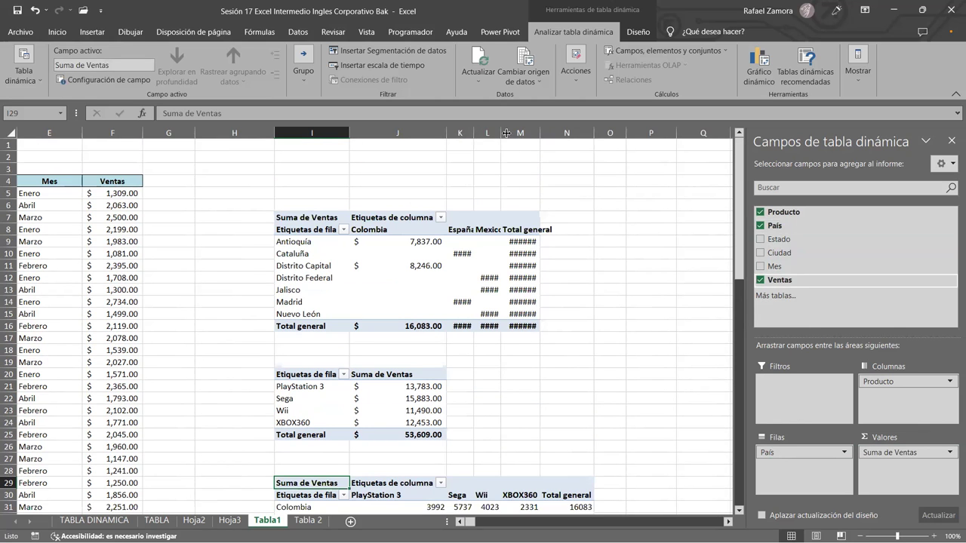
- Auto-fit columns K to M and check the España total and XBOX360 values
drag(459, 133, 538, 133)
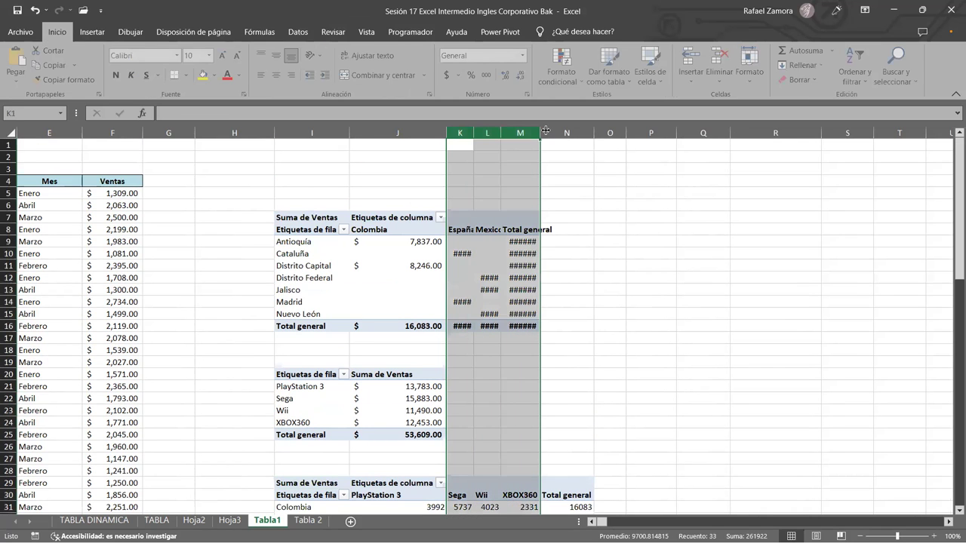
double_click(543, 132)
click(693, 375)
scroll(694, 378, down, 4)
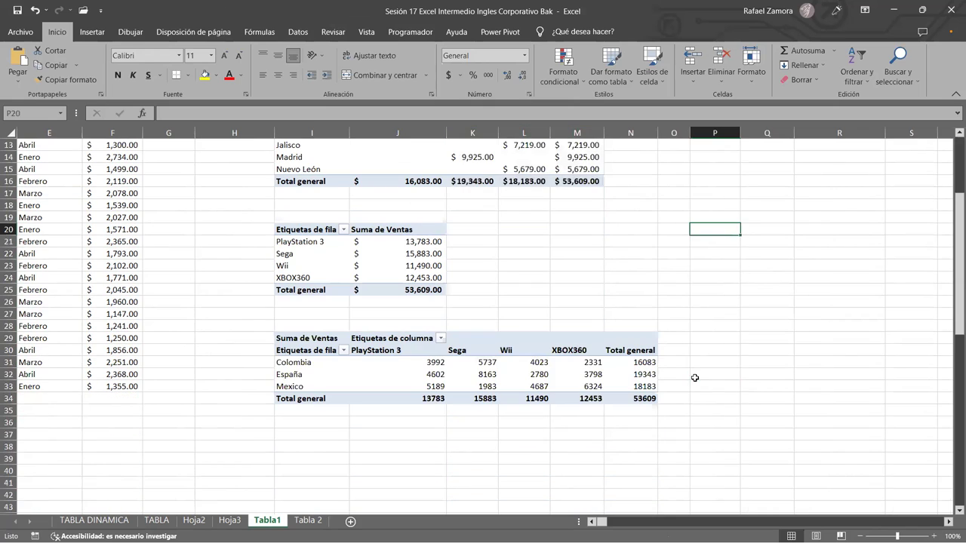
scroll(622, 335, up, 2)
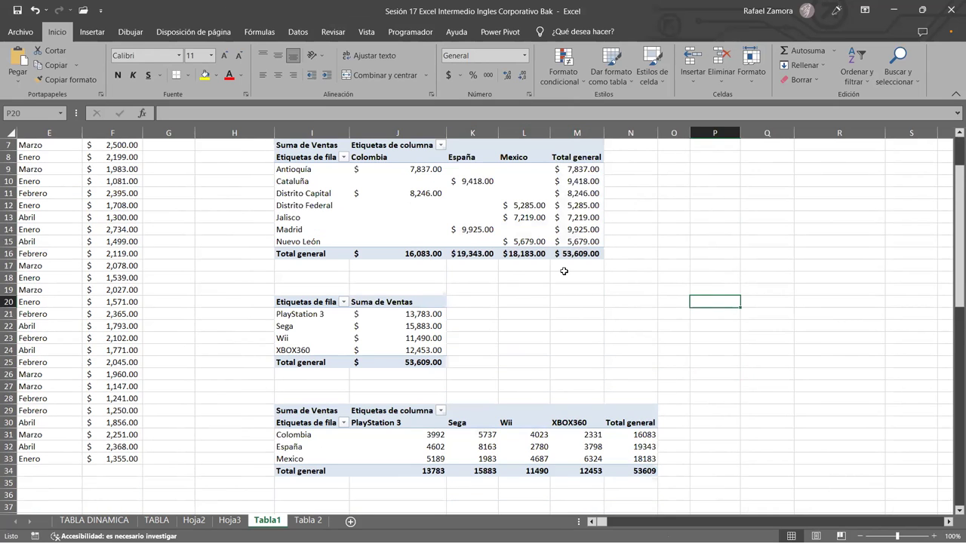
scroll(567, 202, up, 1)
scroll(587, 297, down, 4)
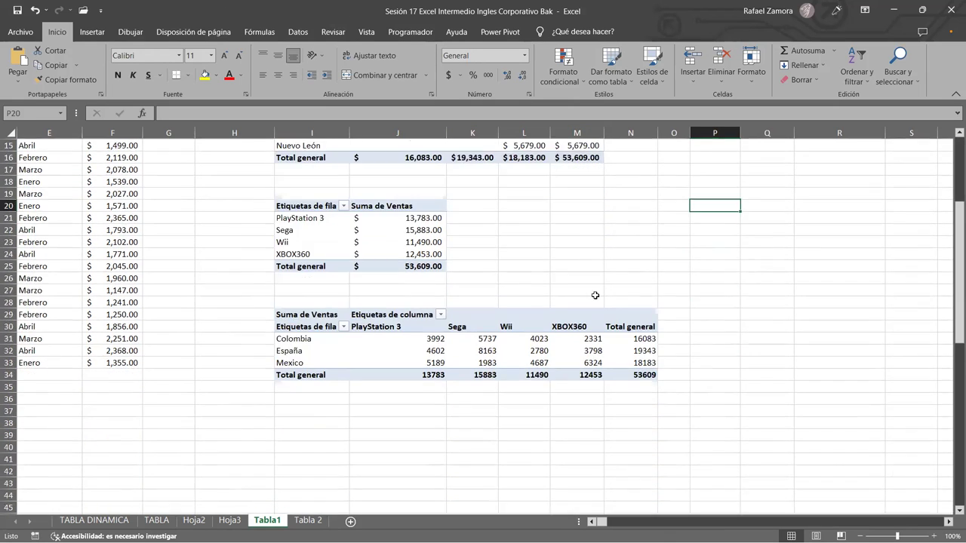
click(643, 338)
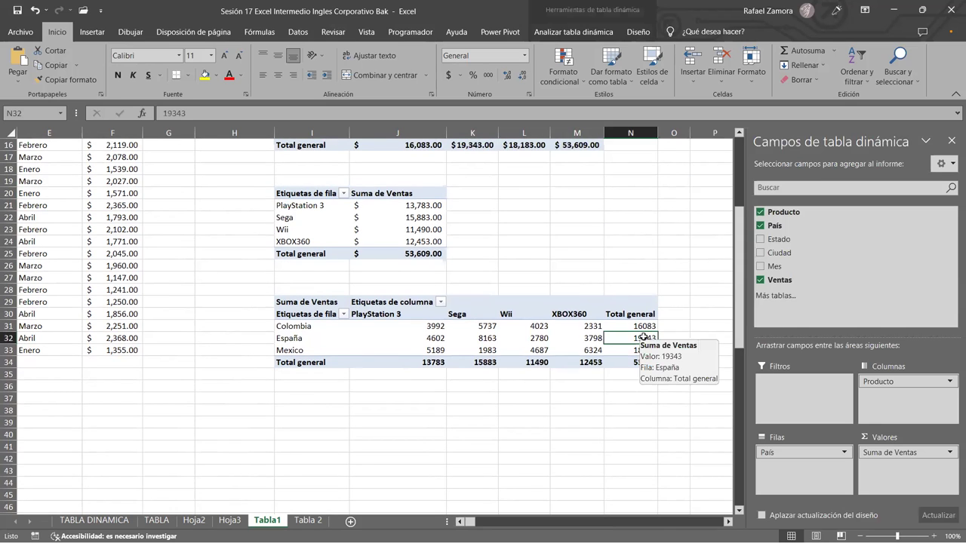
click(576, 338)
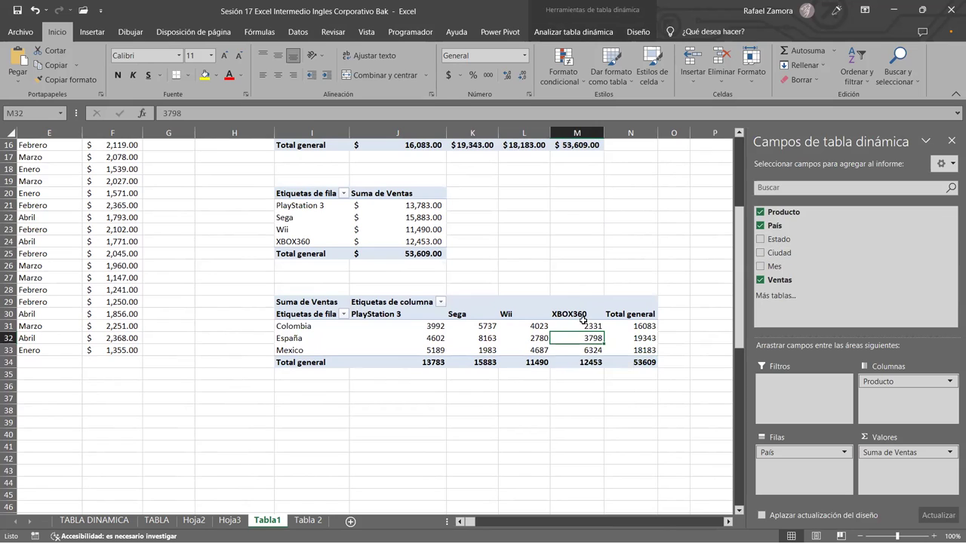
- Format the third pivot's sales sum as Contabilidad with $ and two decimals
click(533, 349)
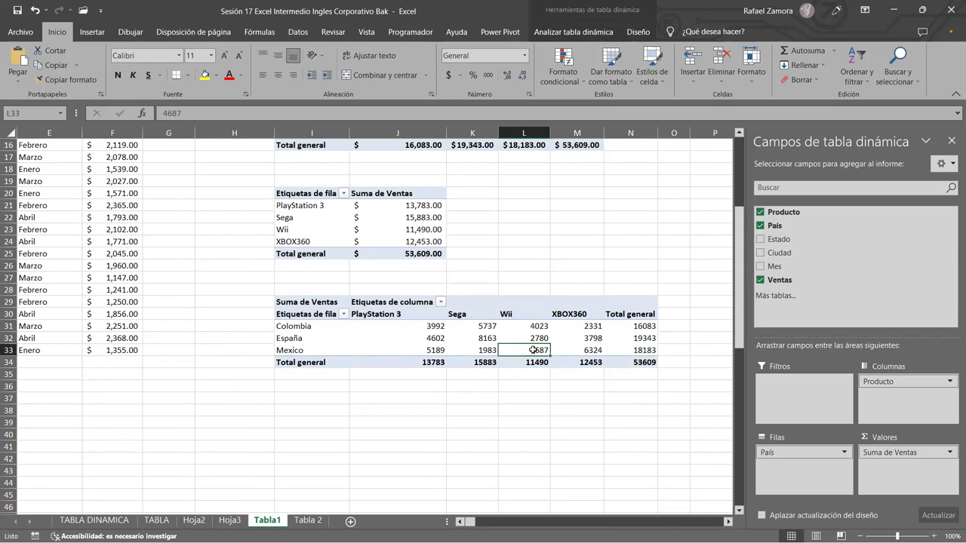
right_click(534, 350)
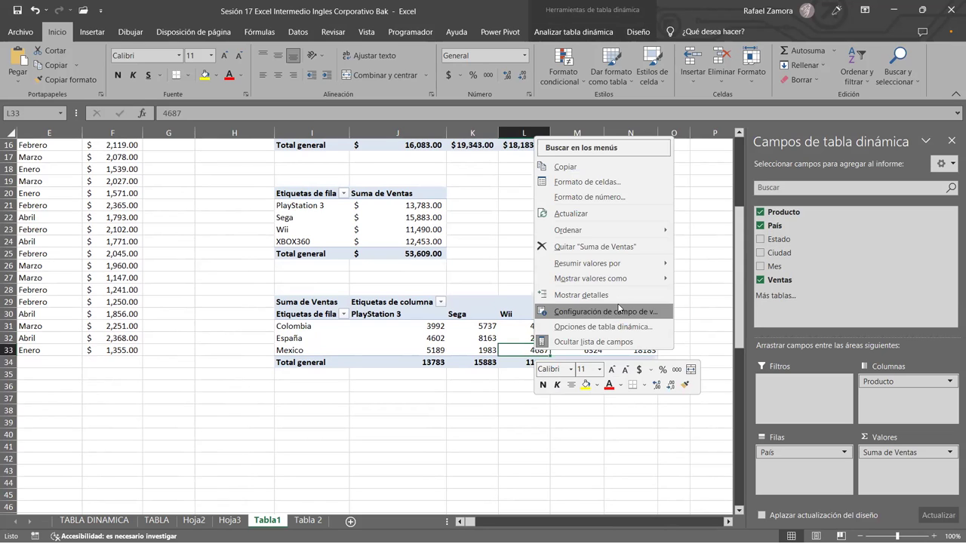
click(618, 310)
click(516, 397)
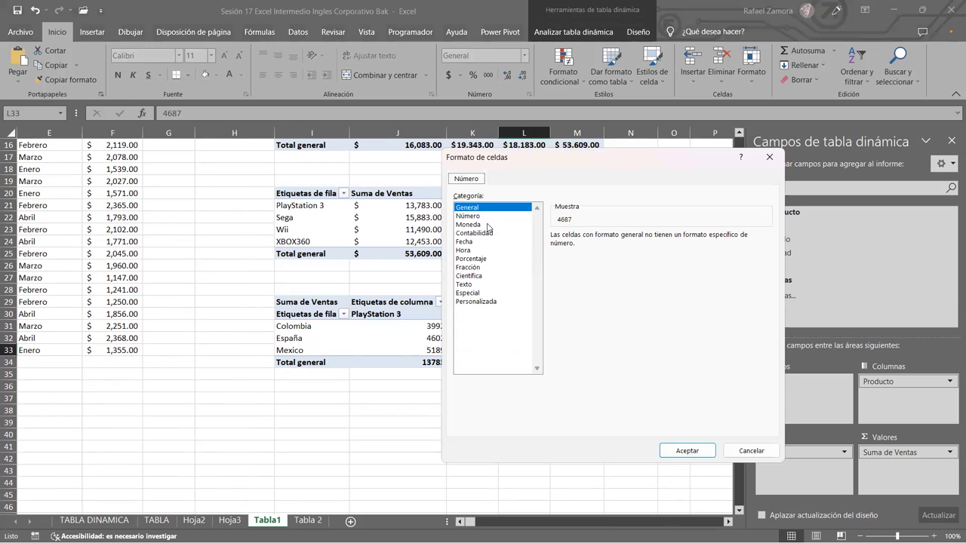
click(488, 232)
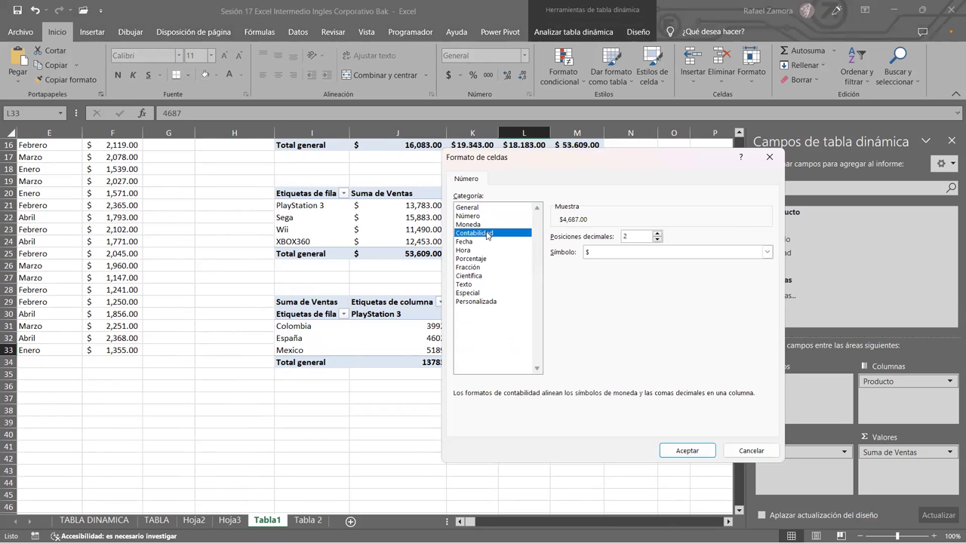
key(Return)
click(654, 396)
click(629, 459)
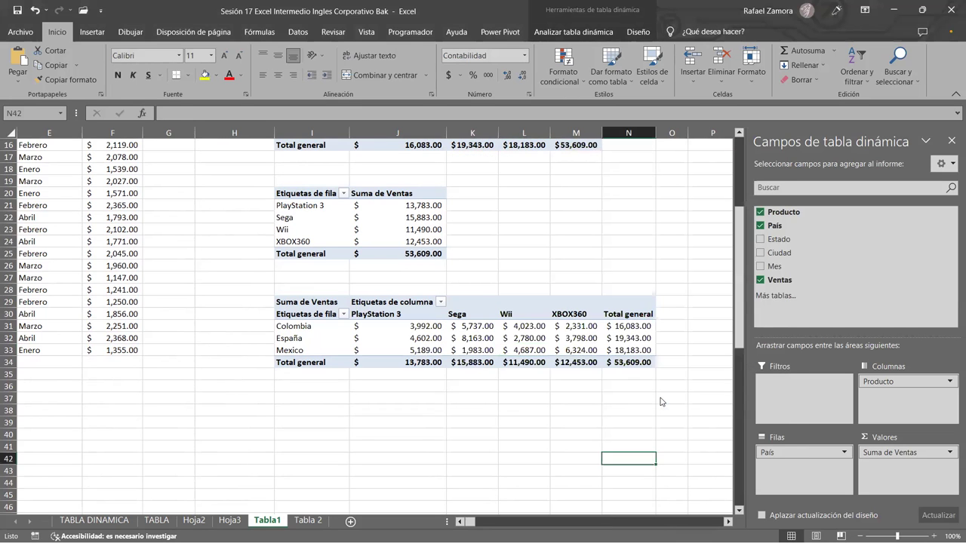
scroll(657, 400, up, 5)
- Select a cell in the top state-by-country pivot and show the Diseño styles
scroll(485, 254, down, 3)
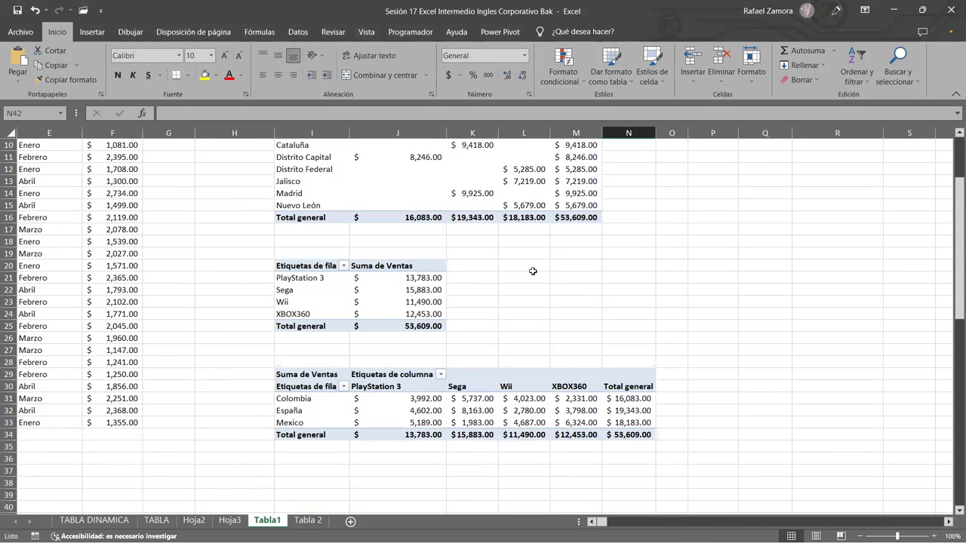
scroll(532, 269, up, 2)
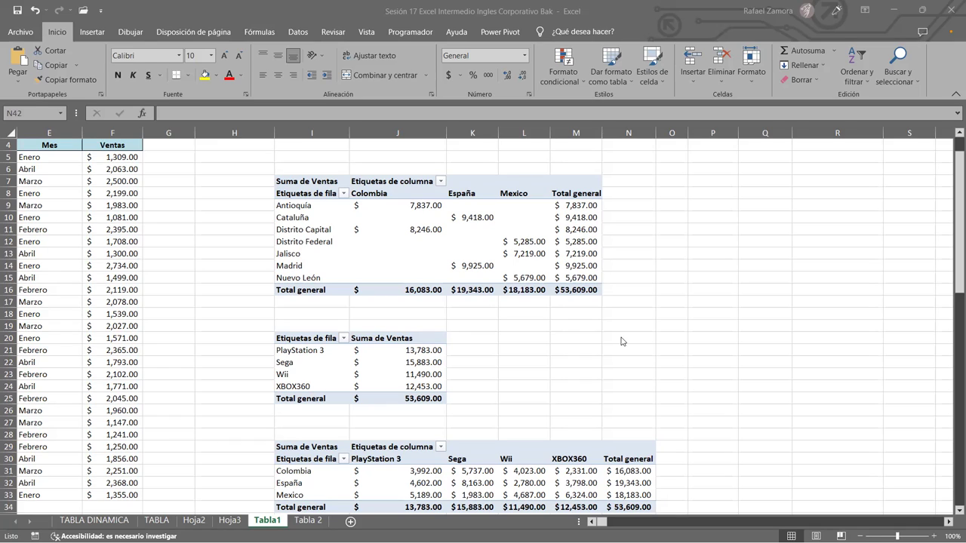
click(495, 277)
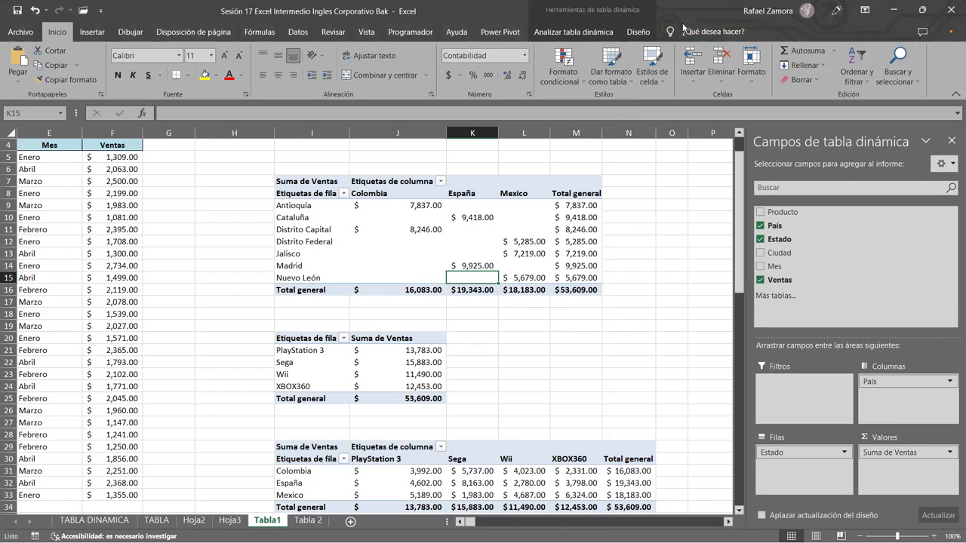
click(647, 31)
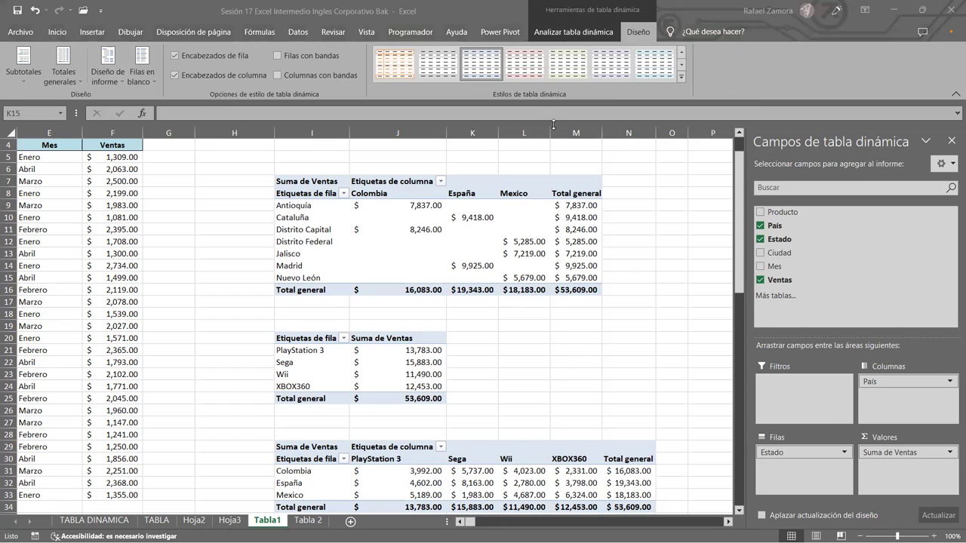
- Give the top pivot table a blue medium style and the middle one a purple style
click(405, 72)
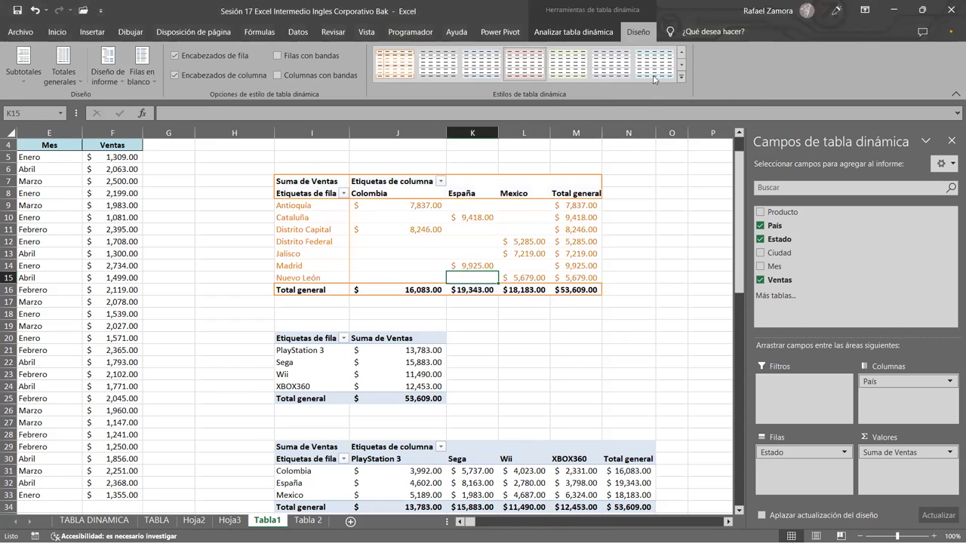
click(682, 77)
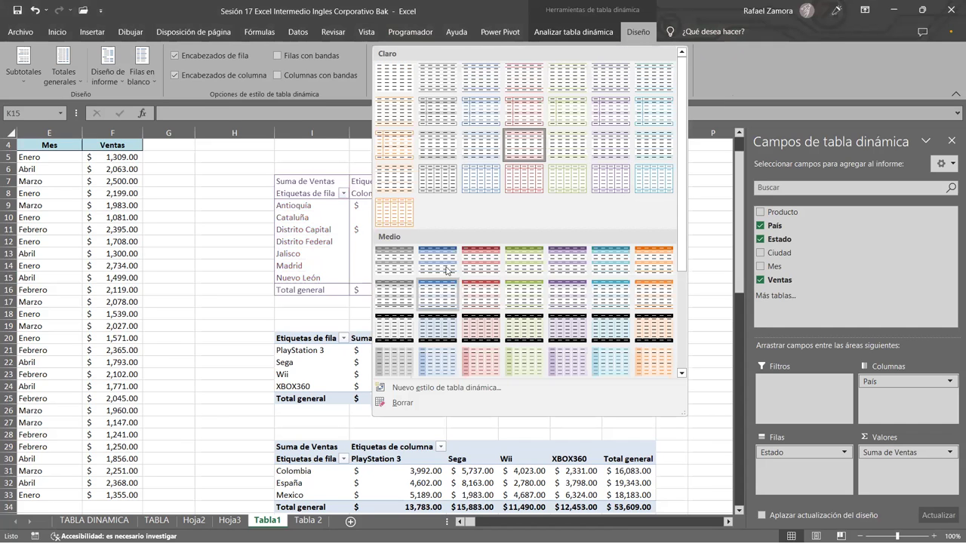
click(433, 262)
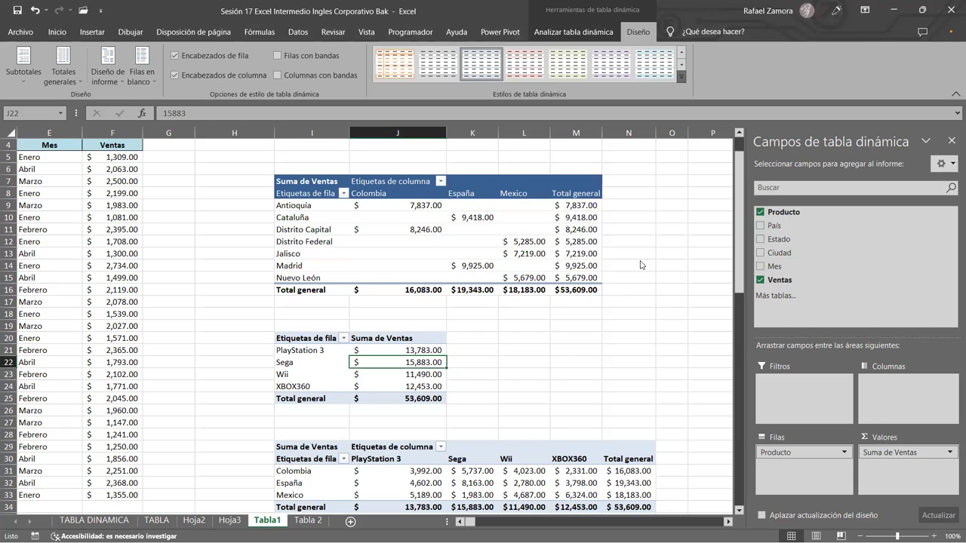
click(681, 77)
- Apply a teal medium style to the bottom pivot table and compare the three styles
click(568, 273)
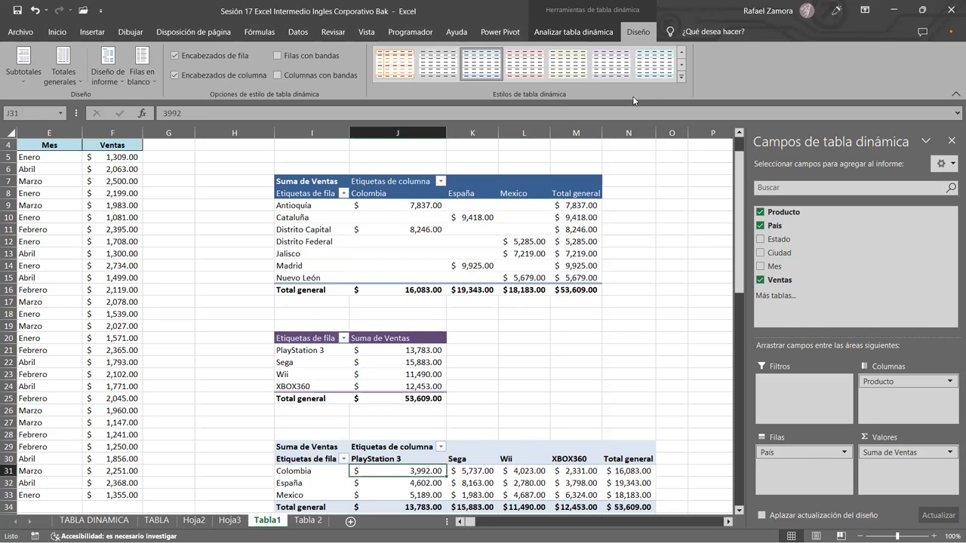
click(683, 77)
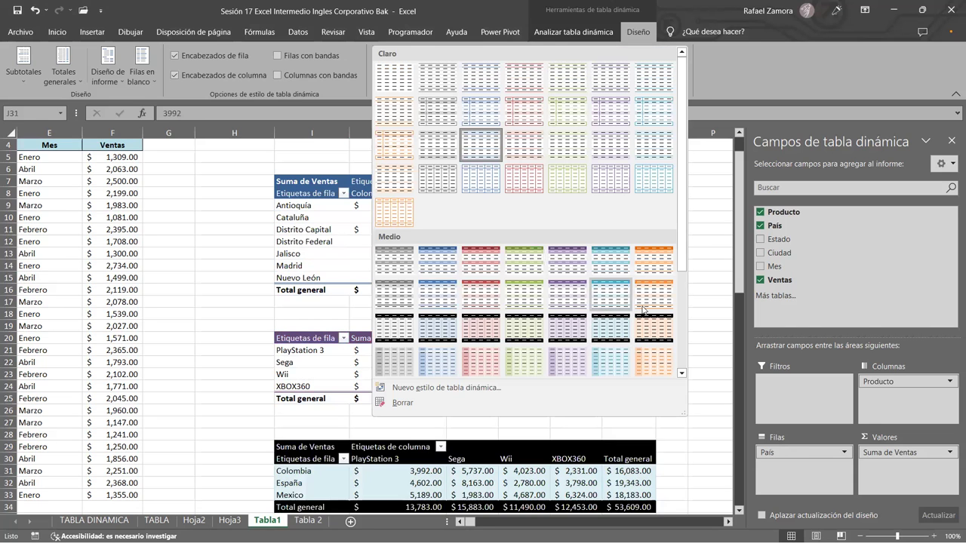
click(614, 304)
click(672, 325)
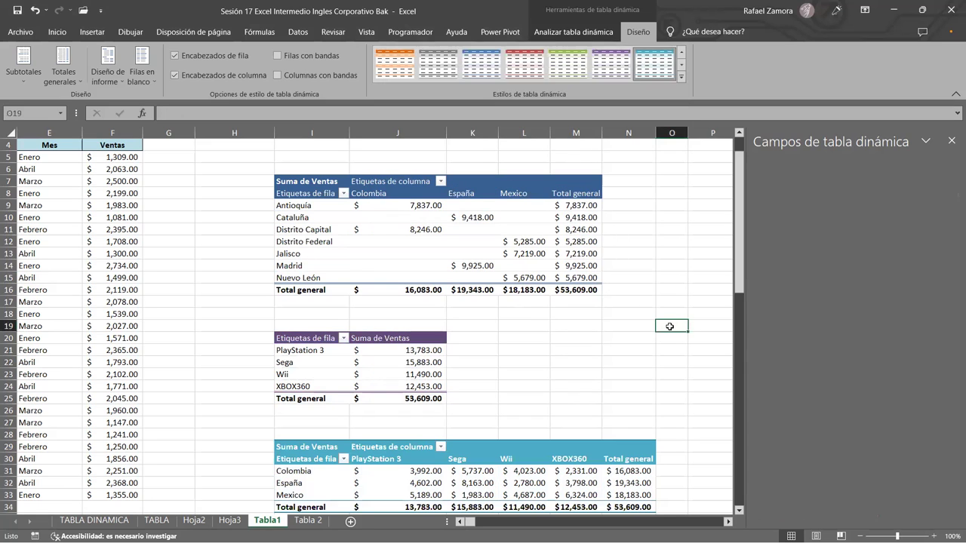
scroll(676, 333, down, 2)
scroll(678, 330, down, 1)
scroll(683, 327, up, 1)
scroll(688, 325, up, 2)
scroll(688, 323, up, 1)
scroll(688, 322, down, 1)
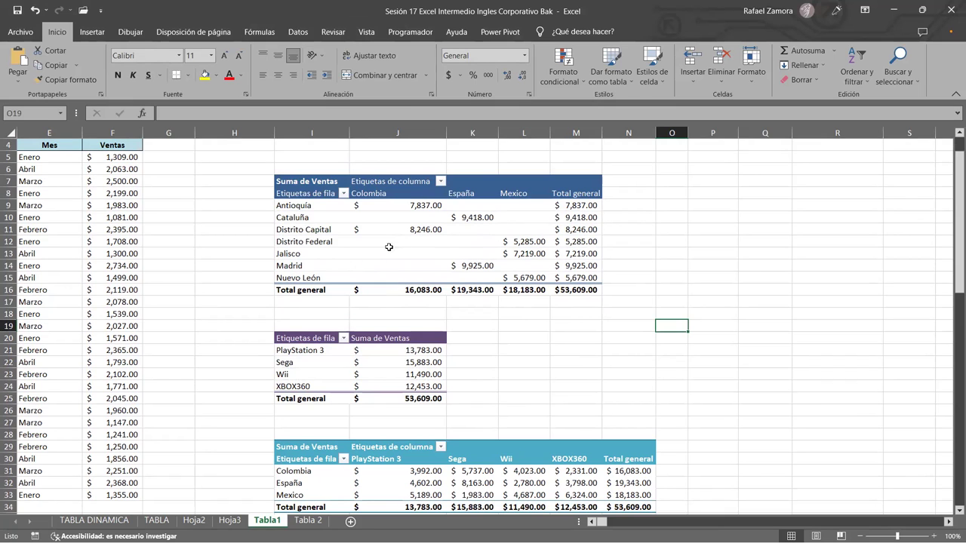
- Select a value in the top pivot and look over its Diseño and Analizar options
scroll(503, 402, down, 2)
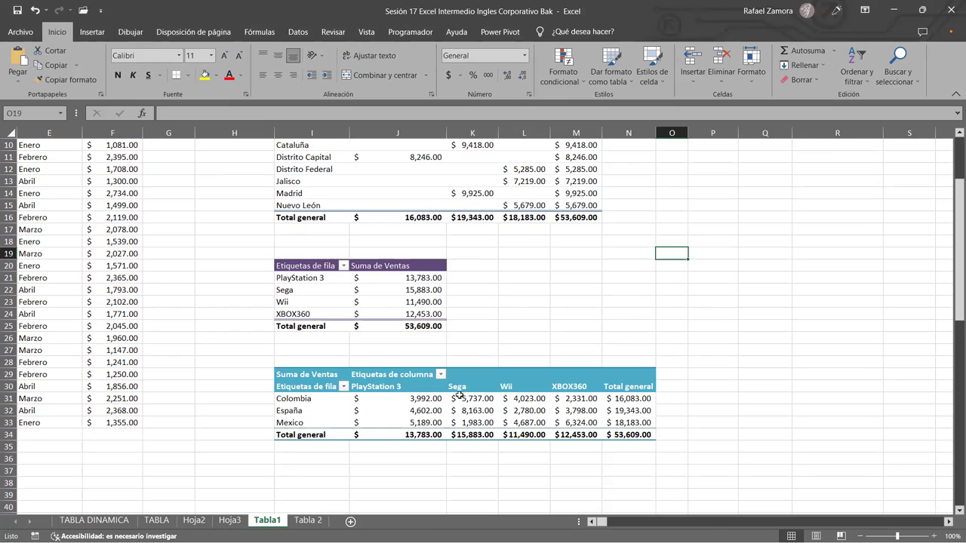
scroll(457, 392, up, 2)
click(533, 255)
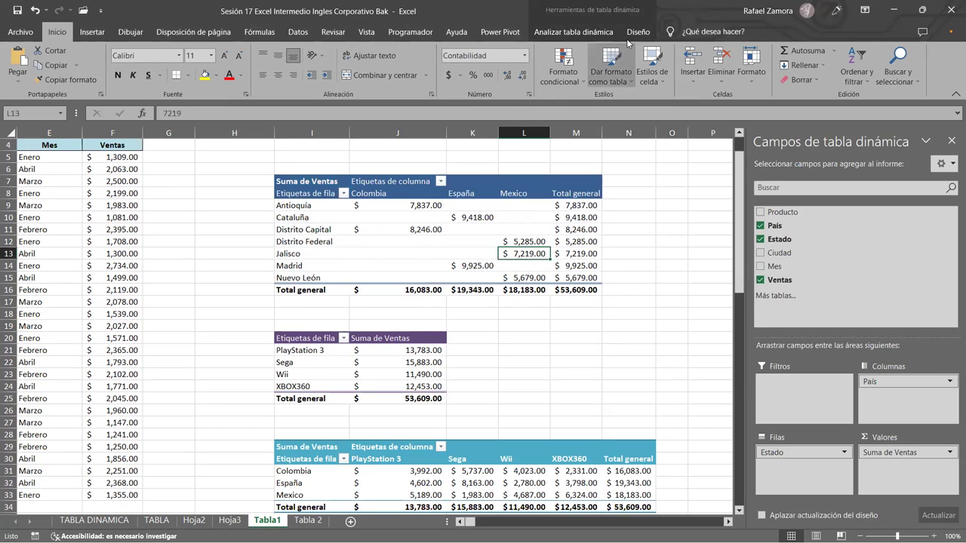
click(638, 31)
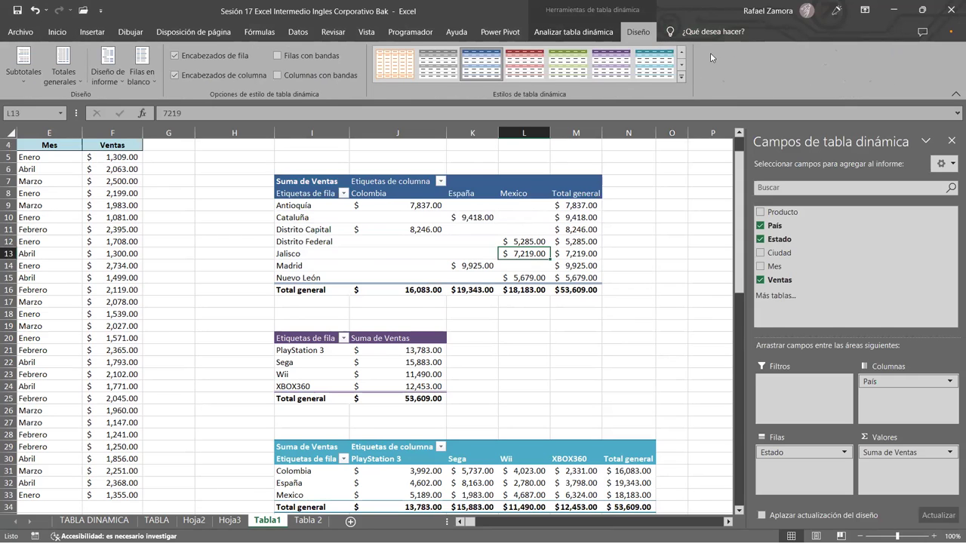
click(592, 34)
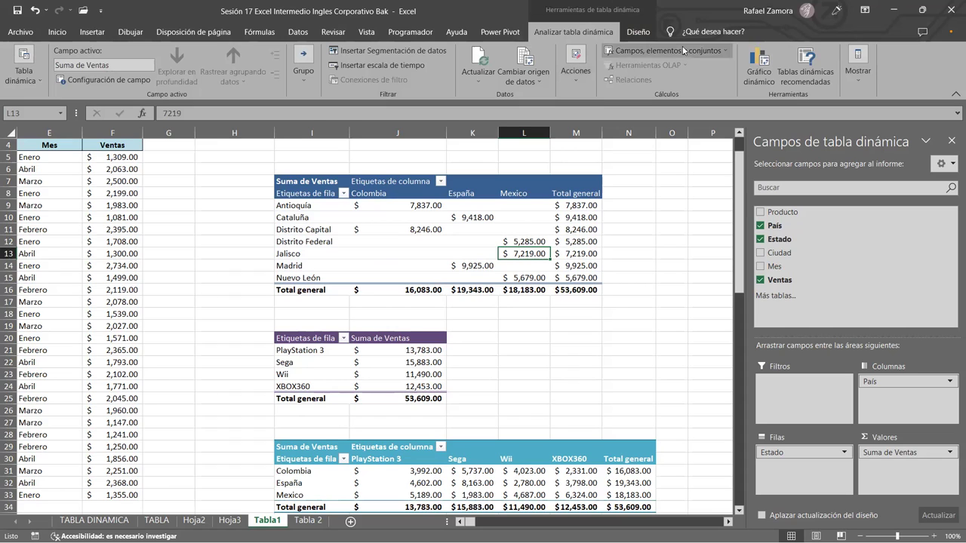
click(623, 32)
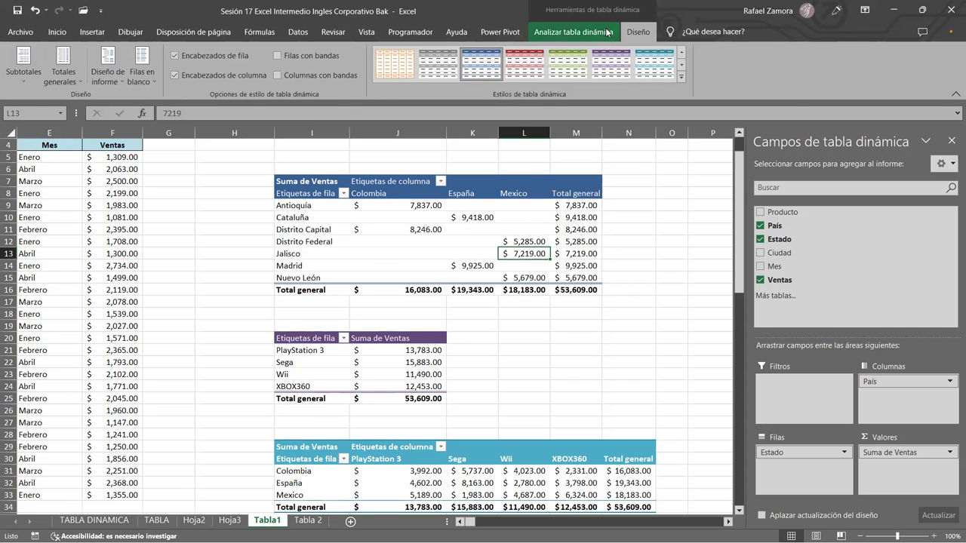
click(669, 301)
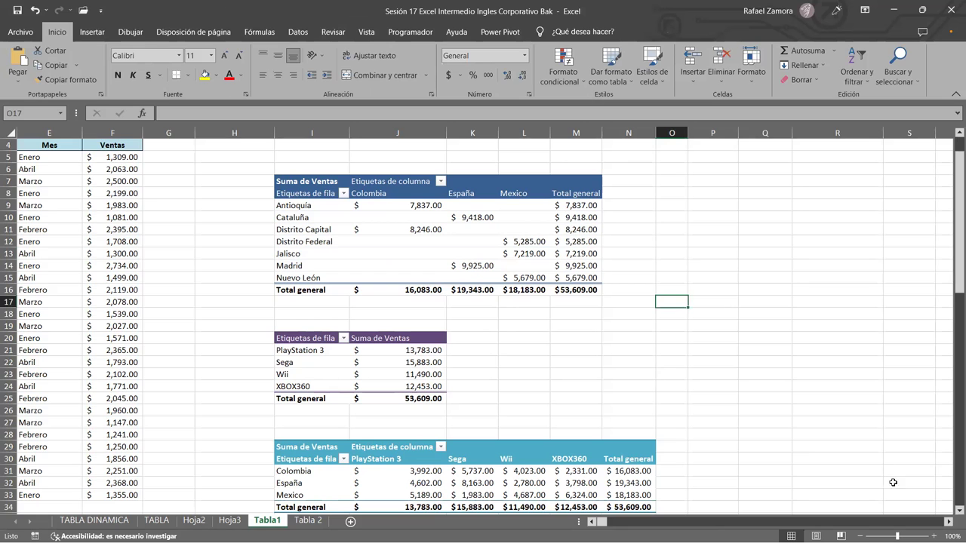
- Inspect values in the top, middle and bottom Suma de Ventas pivot tables
click(948, 522)
click(948, 522)
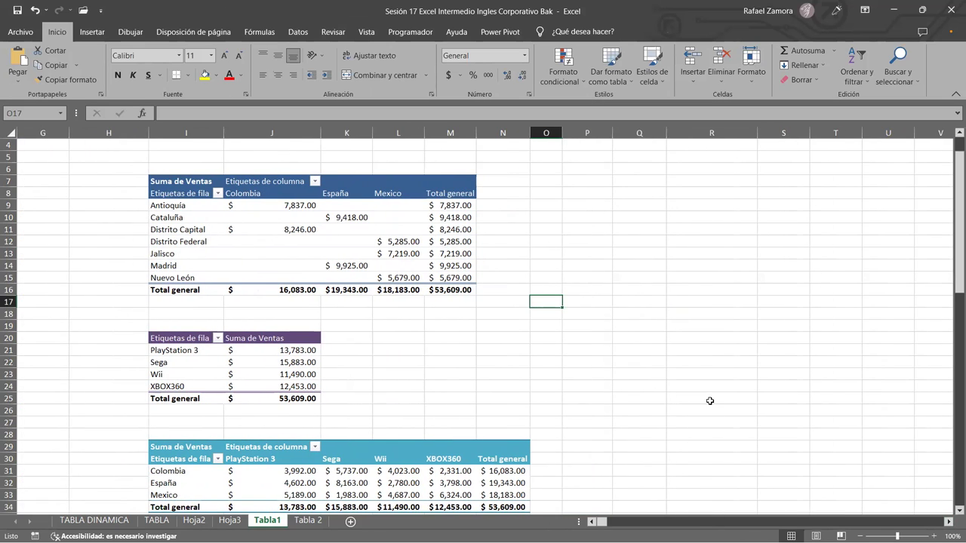
click(707, 399)
scroll(547, 357, down, 2)
scroll(548, 357, up, 1)
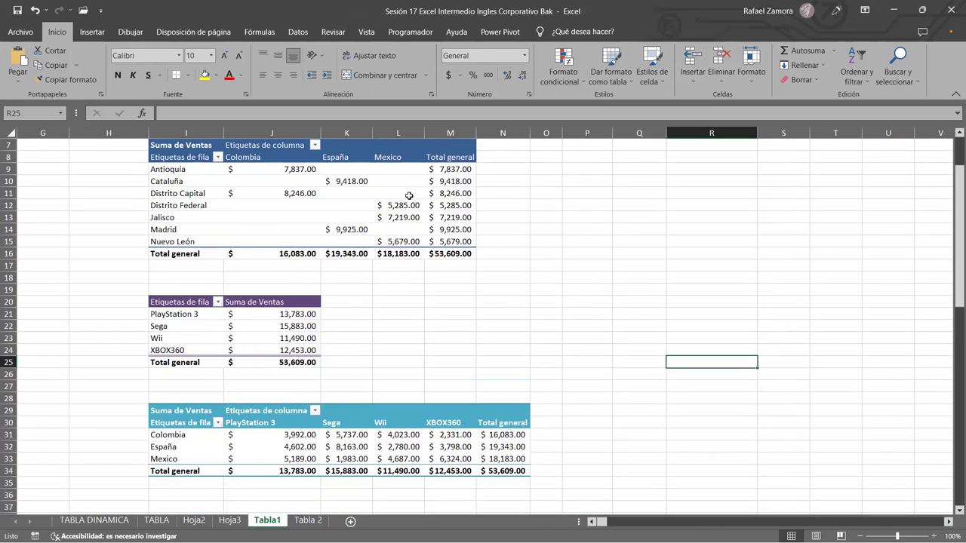
click(385, 190)
click(277, 338)
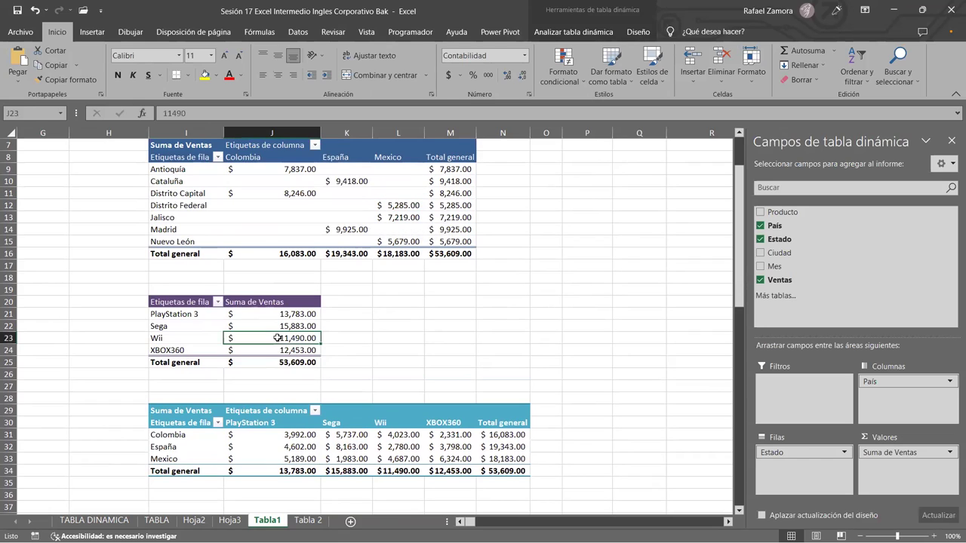
click(450, 446)
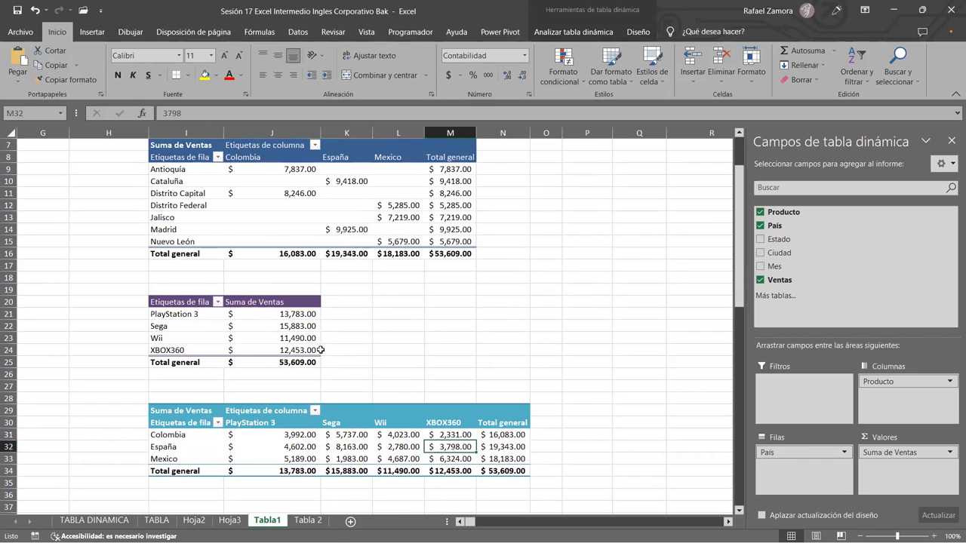
click(230, 299)
click(272, 326)
click(302, 229)
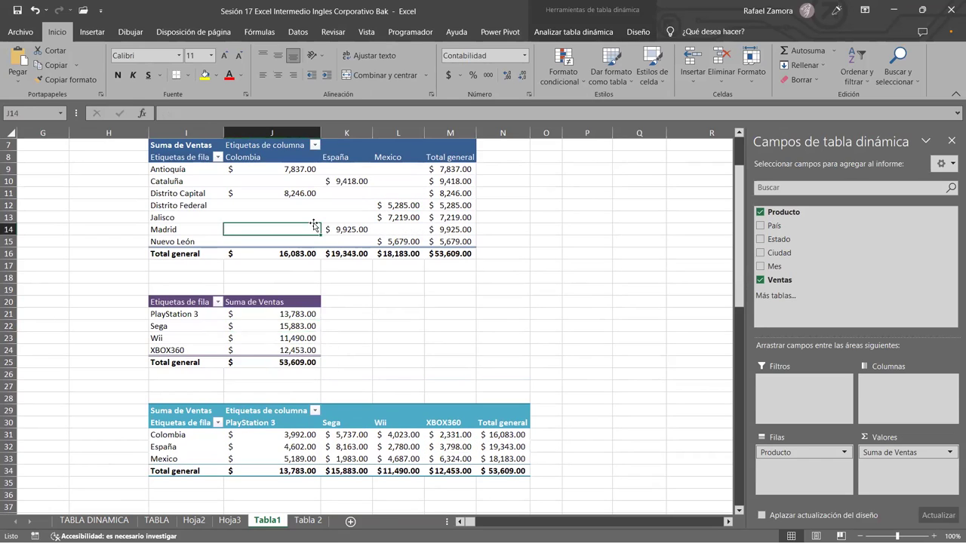
- Check the Sega, Wii and Mexico sales values across the three pivot tables
click(365, 411)
click(238, 310)
click(340, 206)
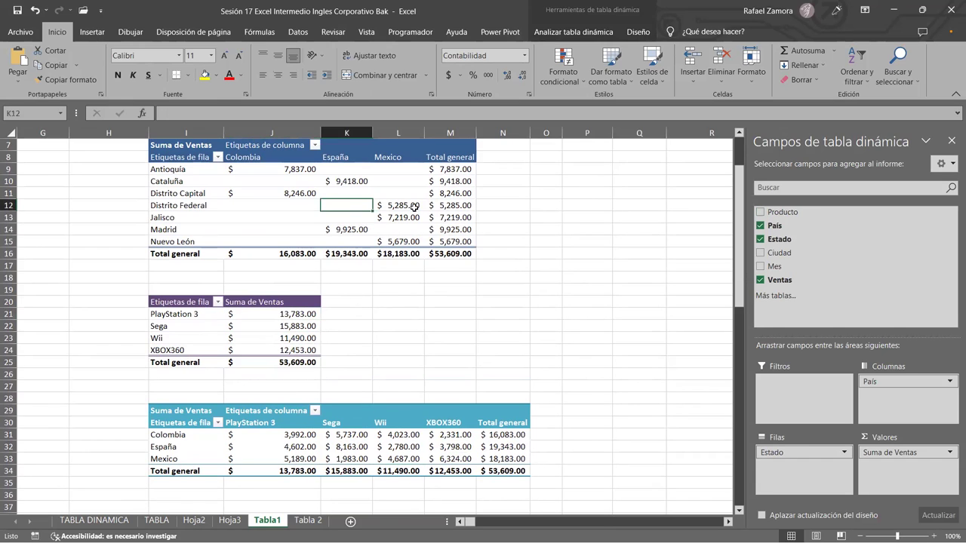
click(280, 326)
click(398, 447)
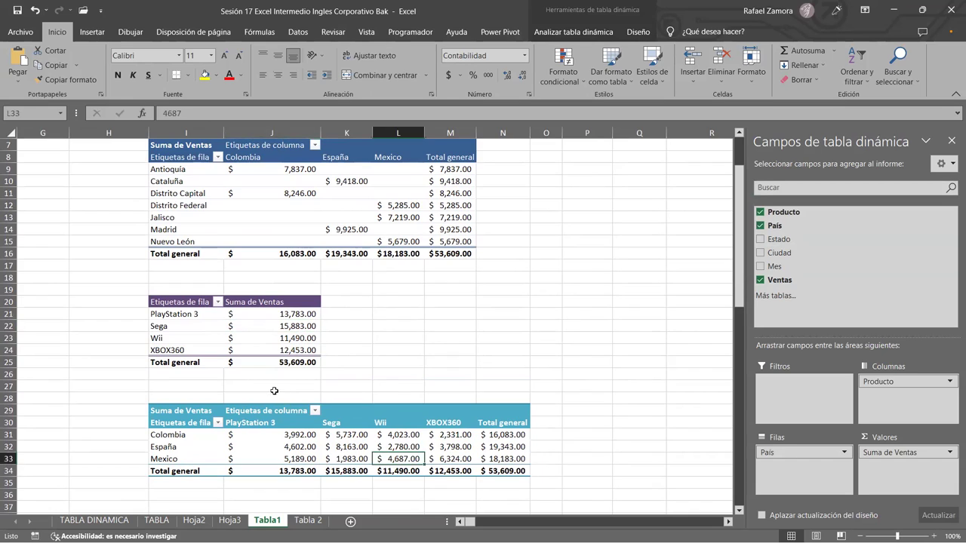
click(241, 340)
click(349, 202)
click(399, 459)
click(414, 201)
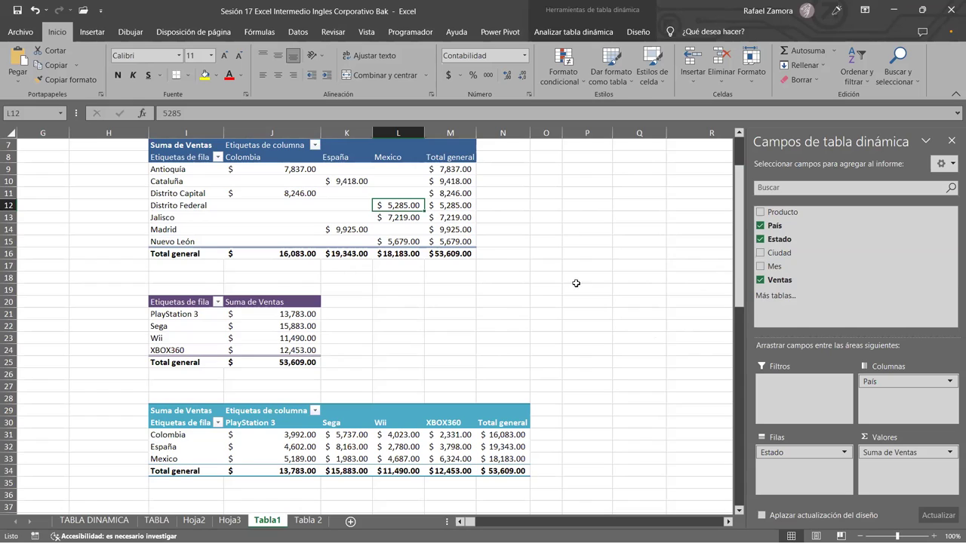
- Close the pivot field list and select Distrito Federal's Mexico sales of $5,285.00
click(951, 142)
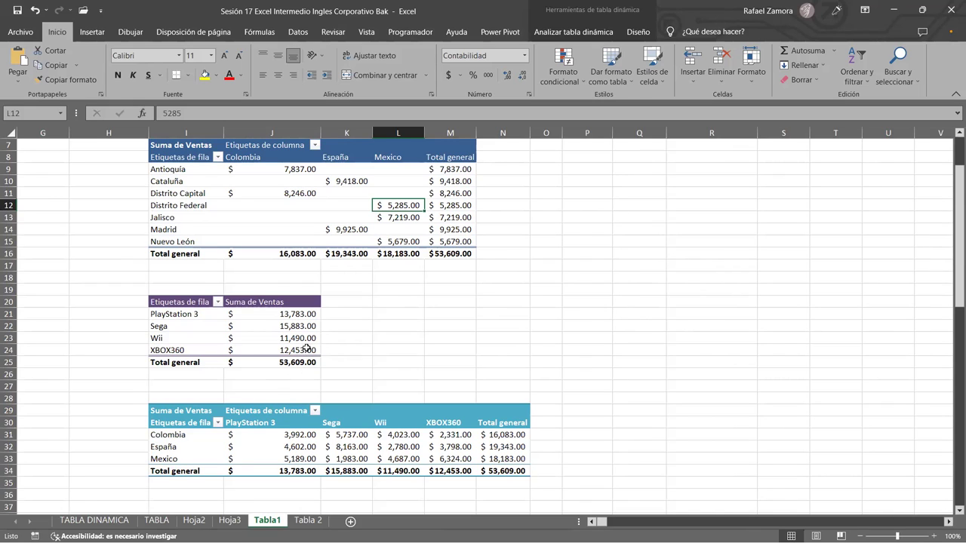
mouse_move(307, 346)
click(451, 332)
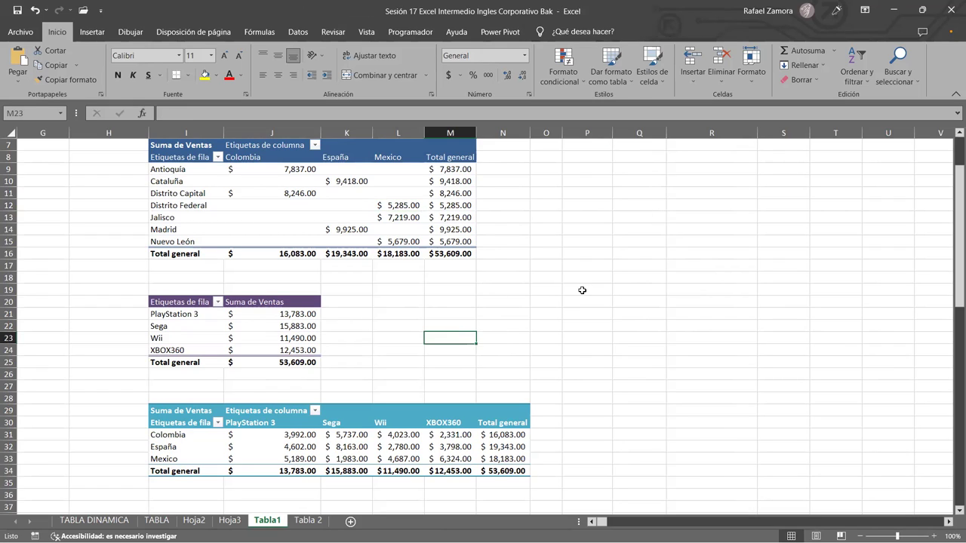
click(587, 314)
click(675, 275)
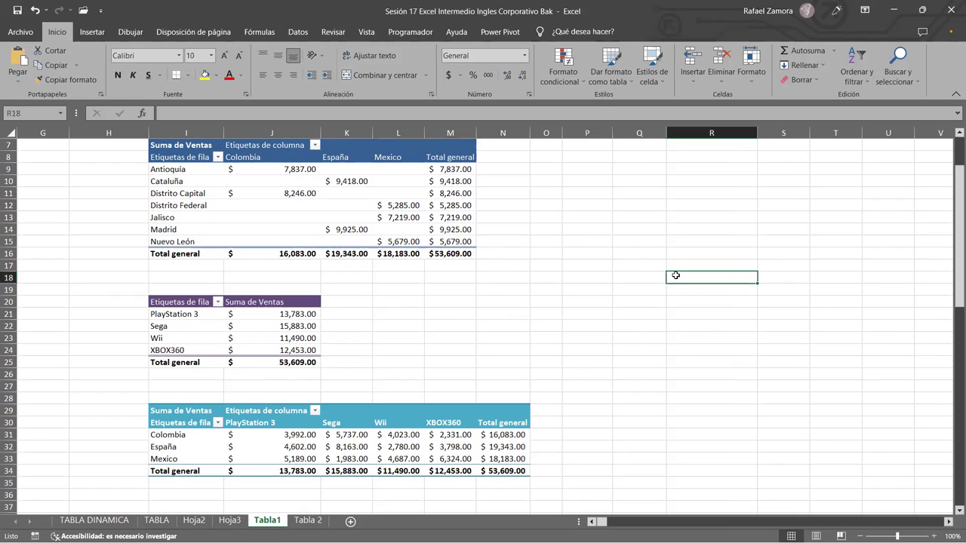
click(459, 327)
click(571, 300)
click(516, 332)
click(402, 343)
click(502, 317)
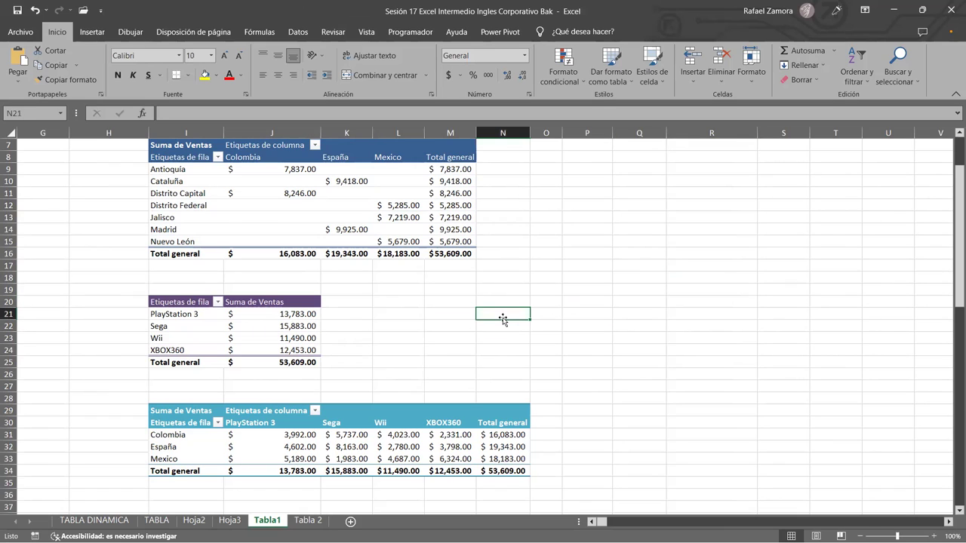
click(399, 201)
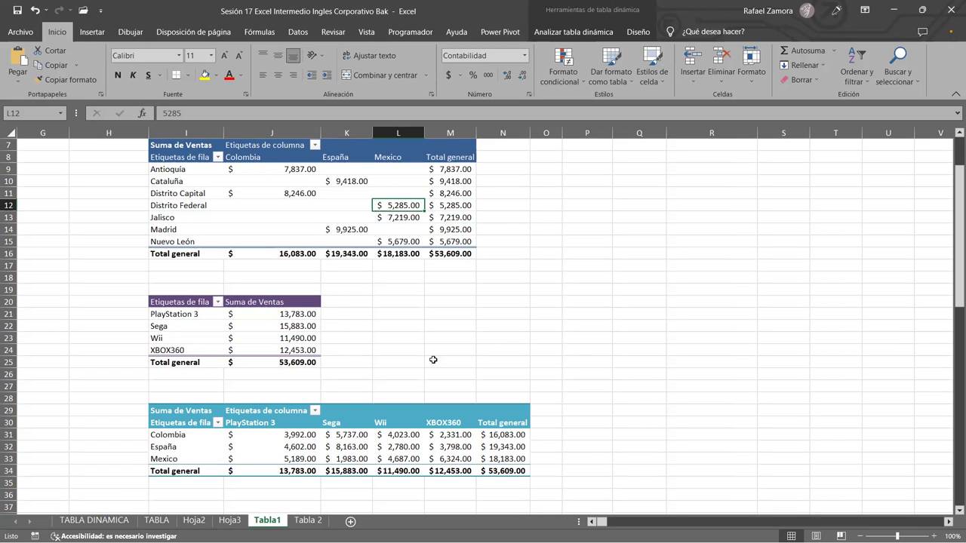
- Select the Distrito Federal value for Mexico and the Mexico Sega sales values
key(Up)
key(Up)
key(Up)
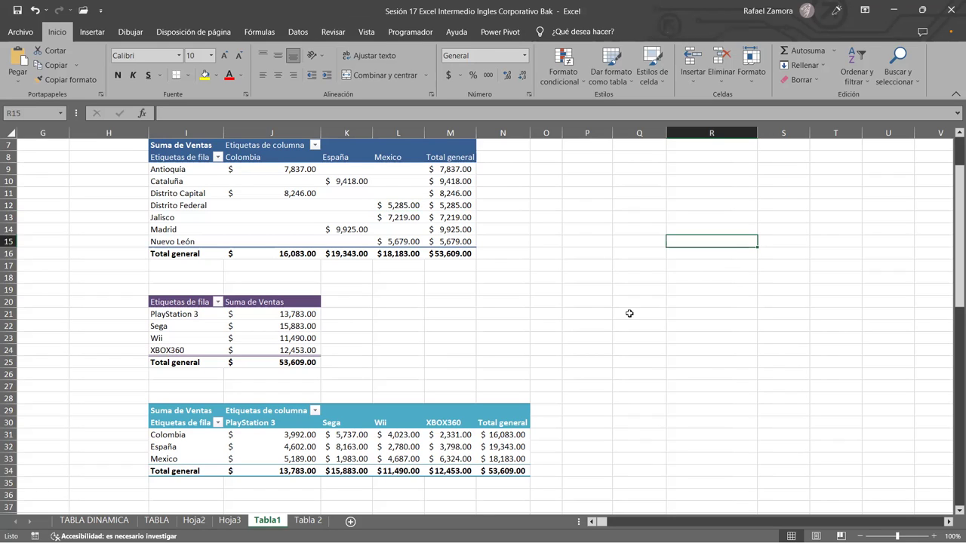
key(Left)
key(Left)
key(Up)
key(Up)
key(Up)
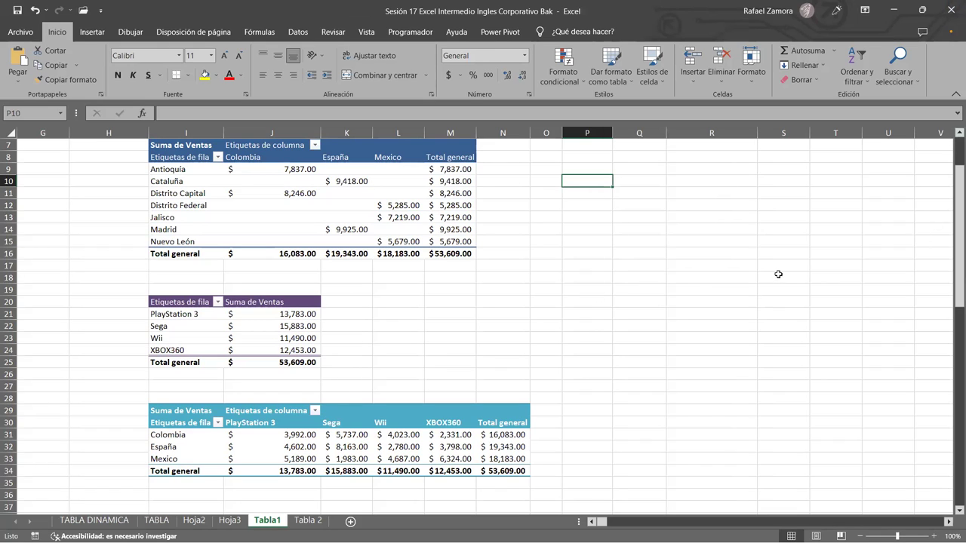
click(719, 255)
click(600, 227)
click(374, 211)
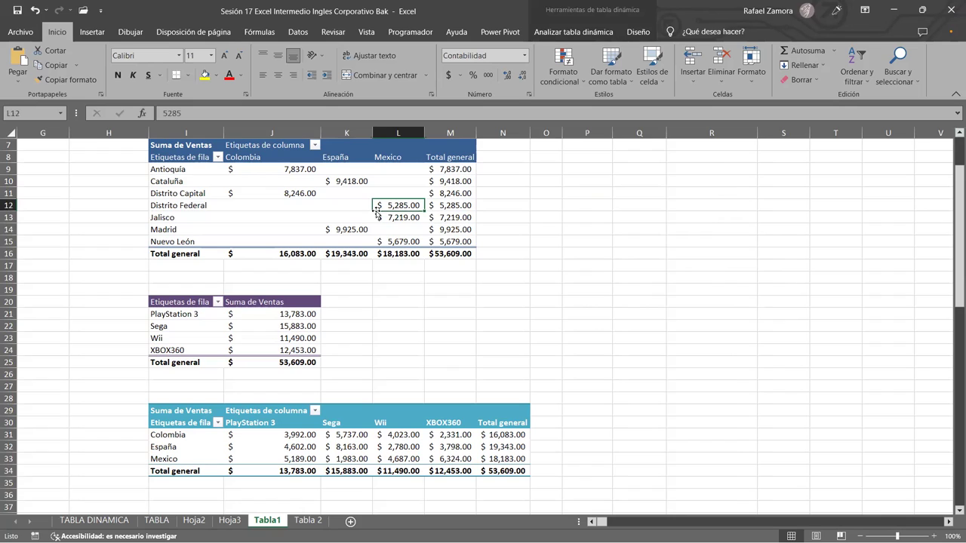
click(261, 326)
click(325, 455)
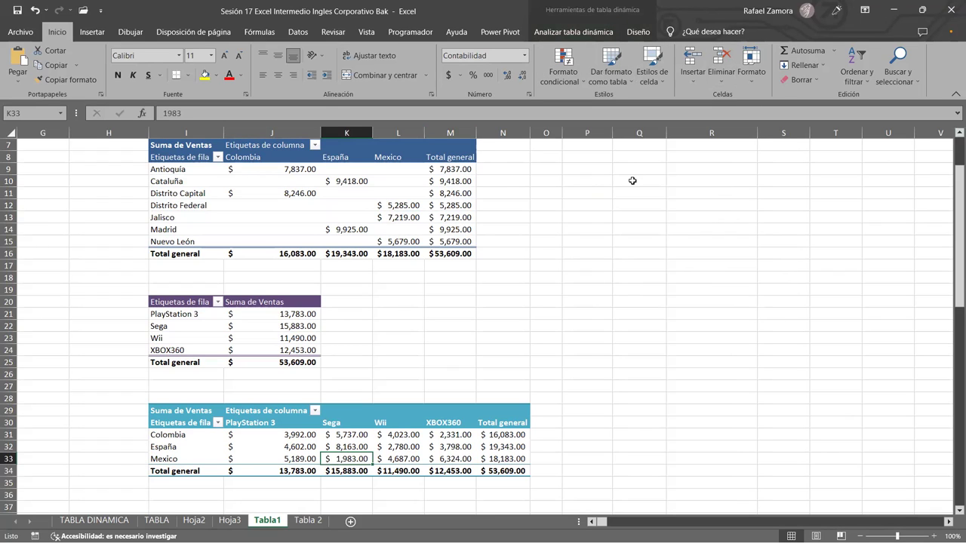
- Select a cell in the state-by-country pivot and bring up Analizar tabla dinámica
click(798, 202)
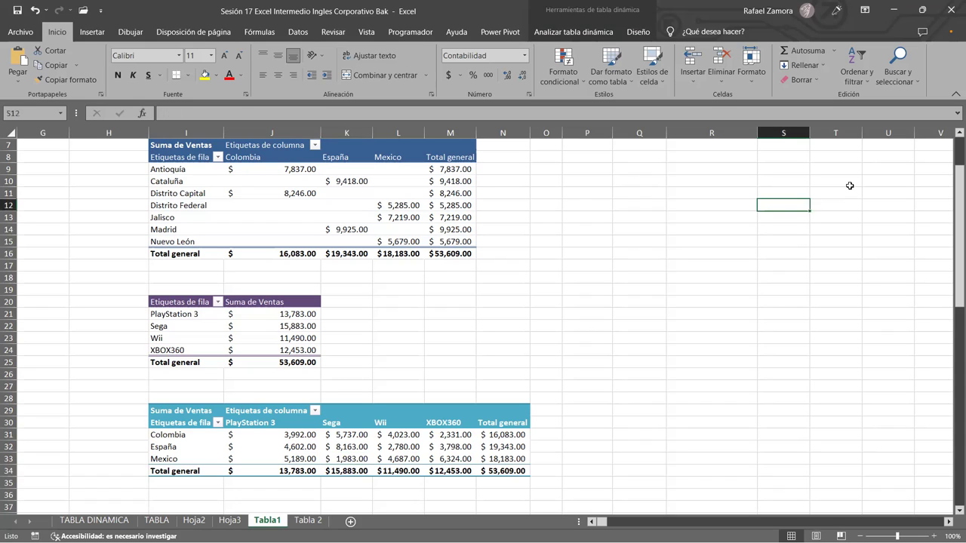
click(655, 230)
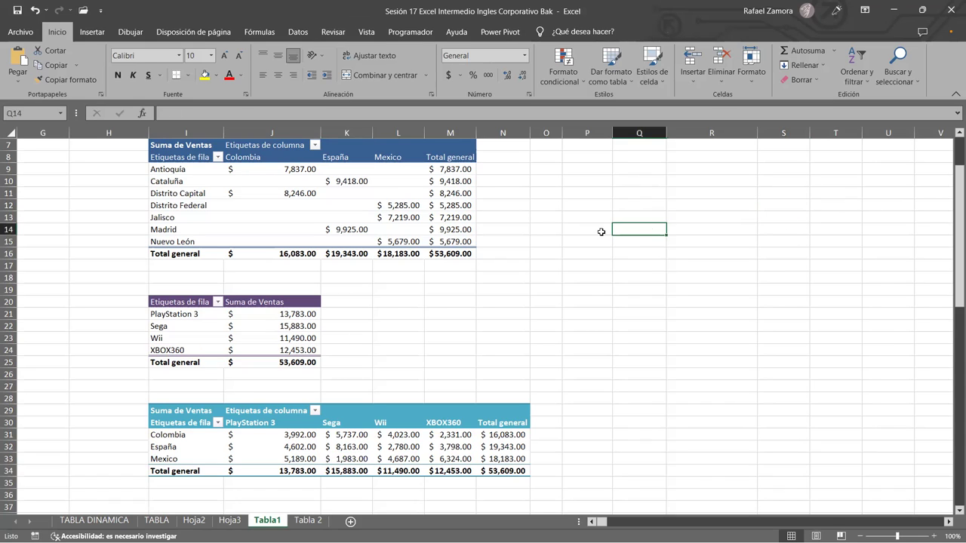
click(753, 240)
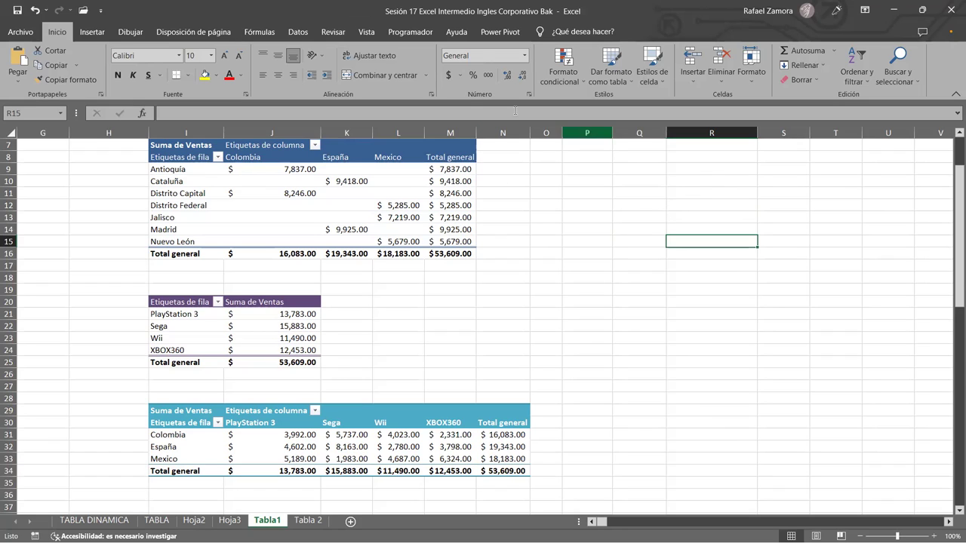
click(420, 169)
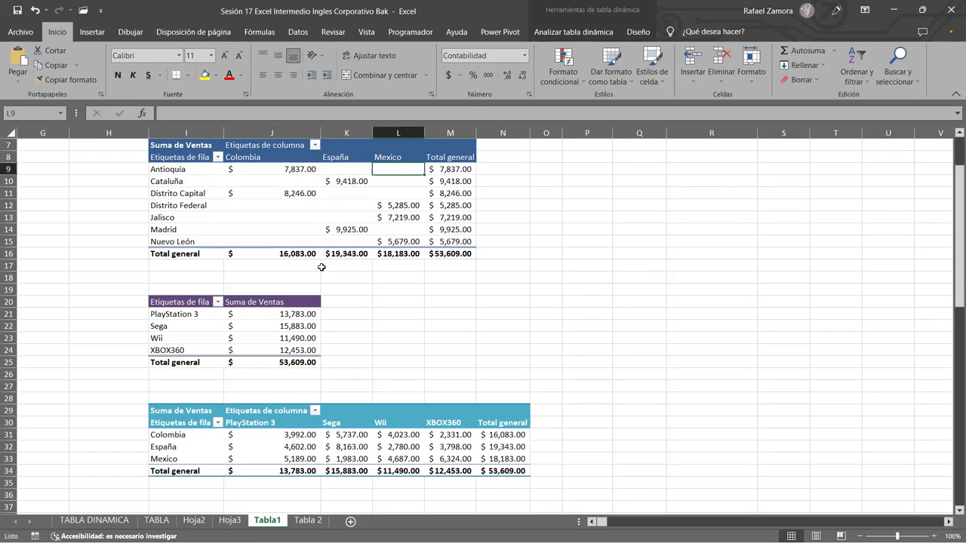
mouse_move(464, 246)
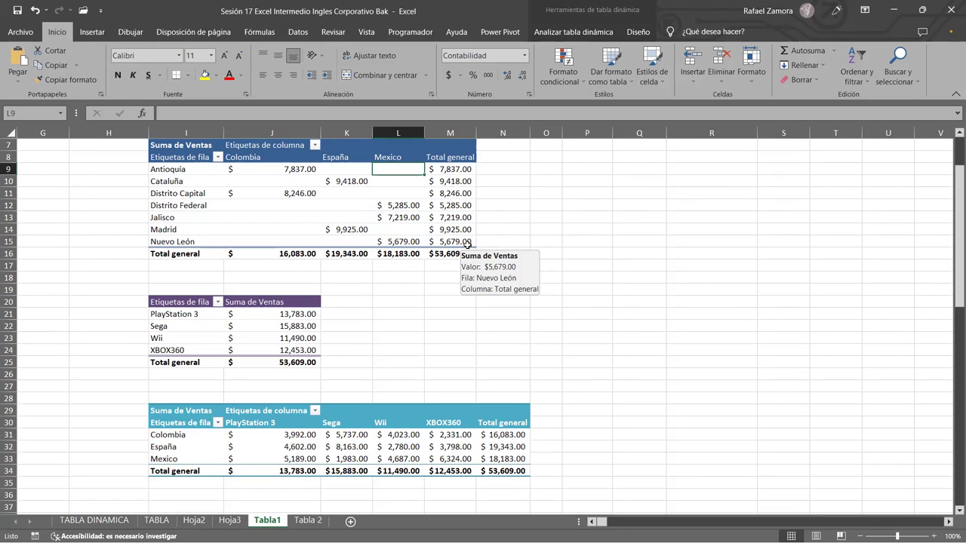
click(572, 33)
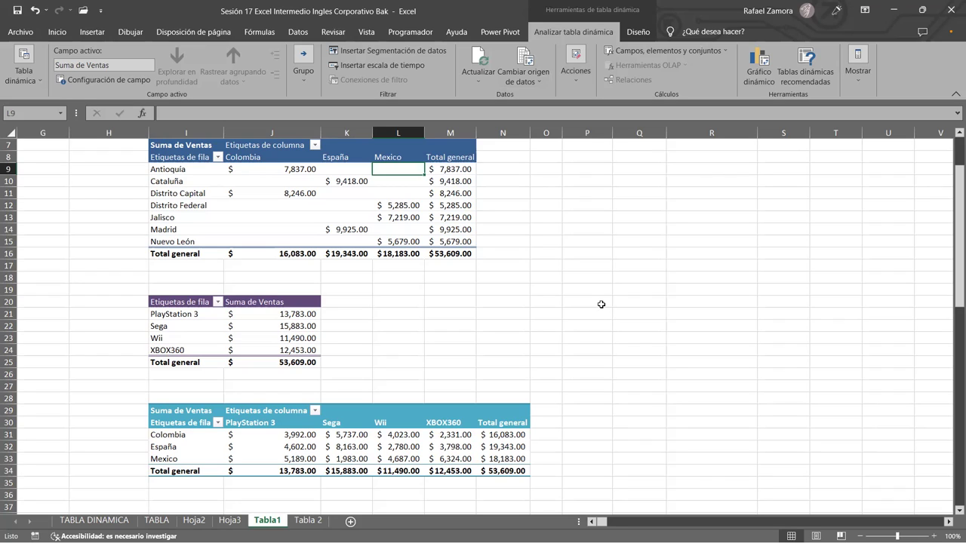
- Turn on the PivotTable Fields list with Mostrar > Lista de campos
click(860, 80)
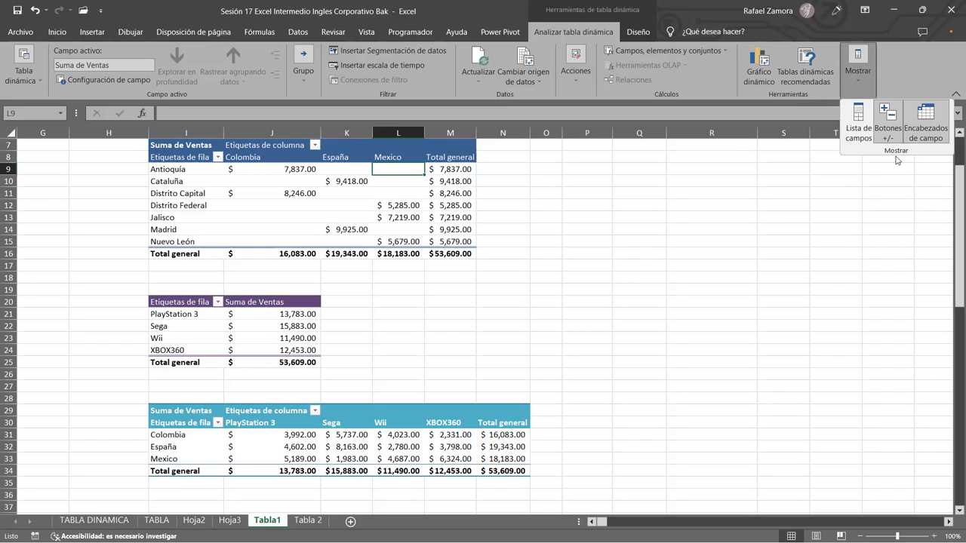
click(858, 127)
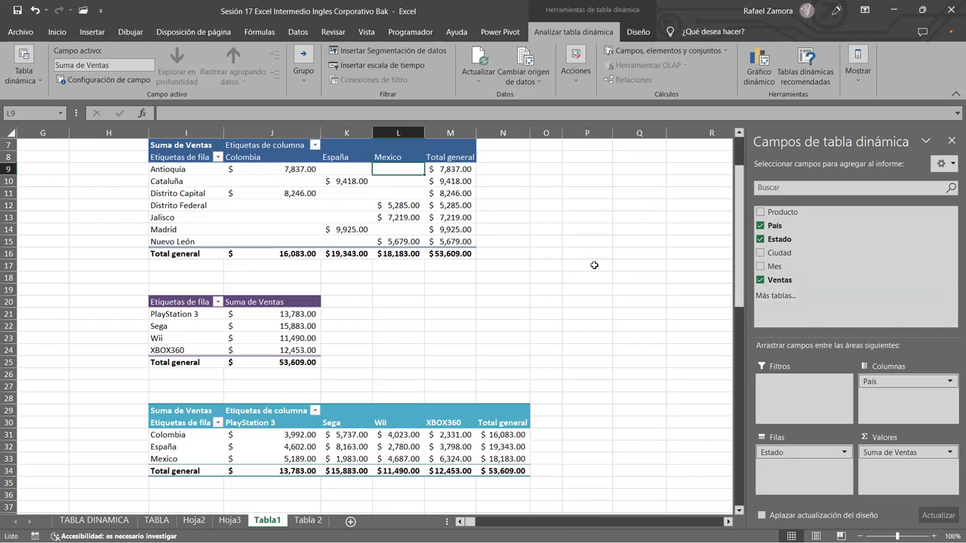
click(564, 301)
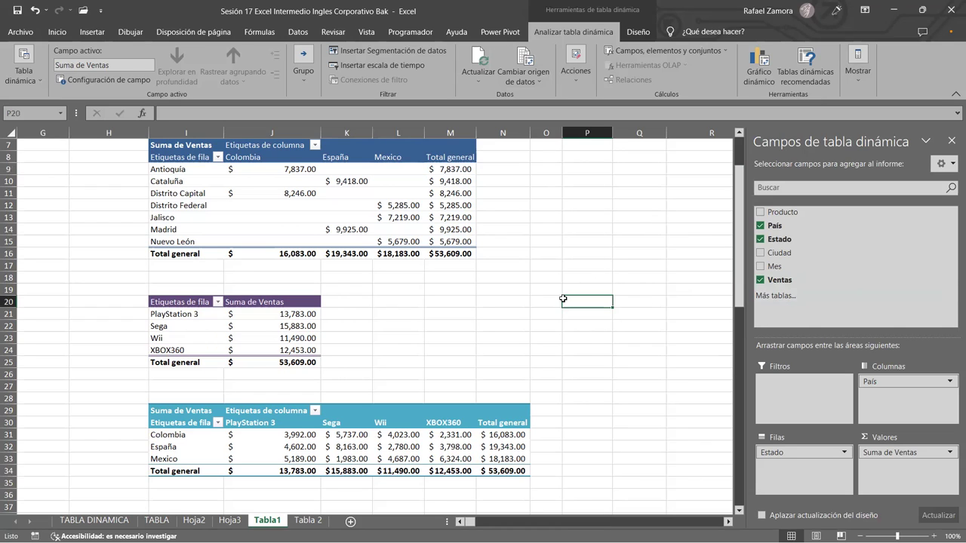
click(473, 316)
- Select cells in the product and state-by-country pivots to view their fields, ending on Jalisco
click(605, 263)
click(438, 328)
click(365, 329)
click(582, 335)
click(636, 262)
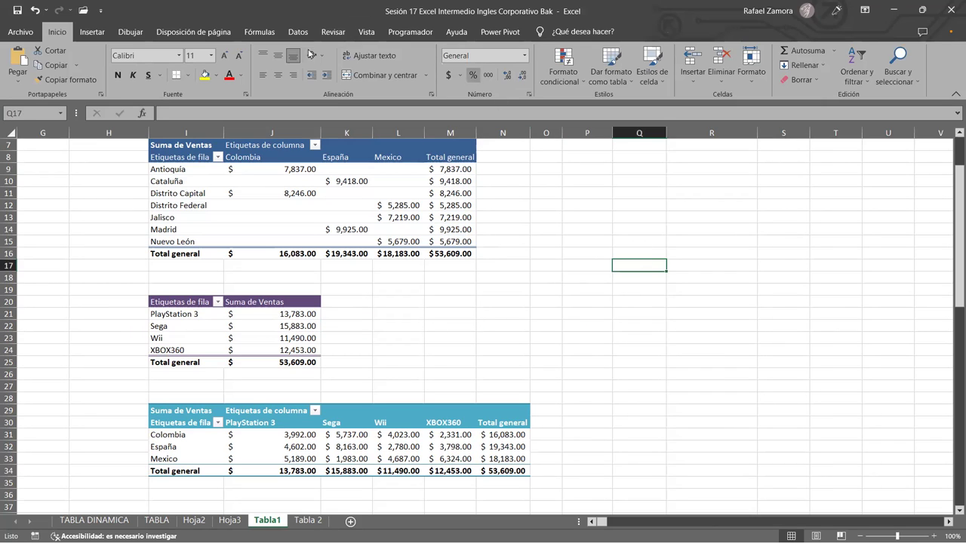
click(233, 326)
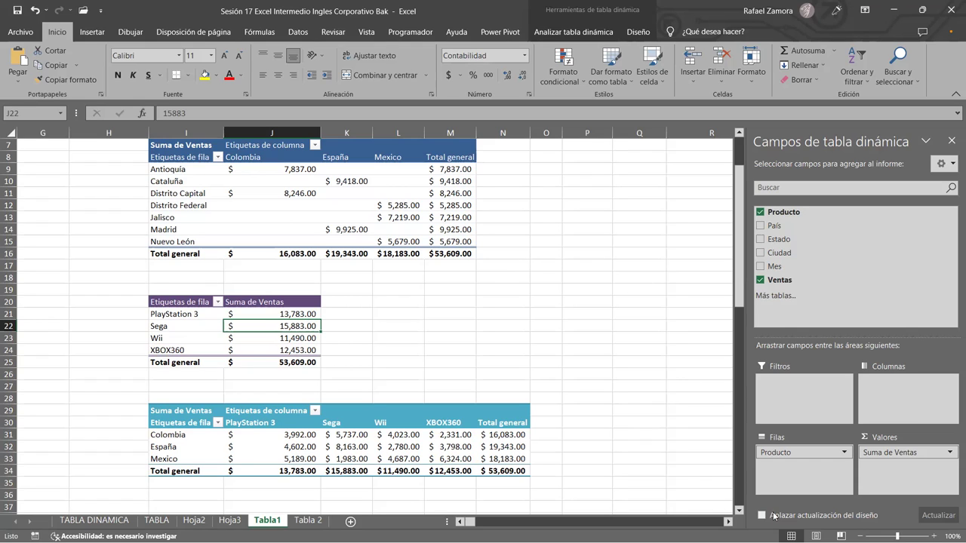
click(607, 280)
click(525, 266)
click(397, 218)
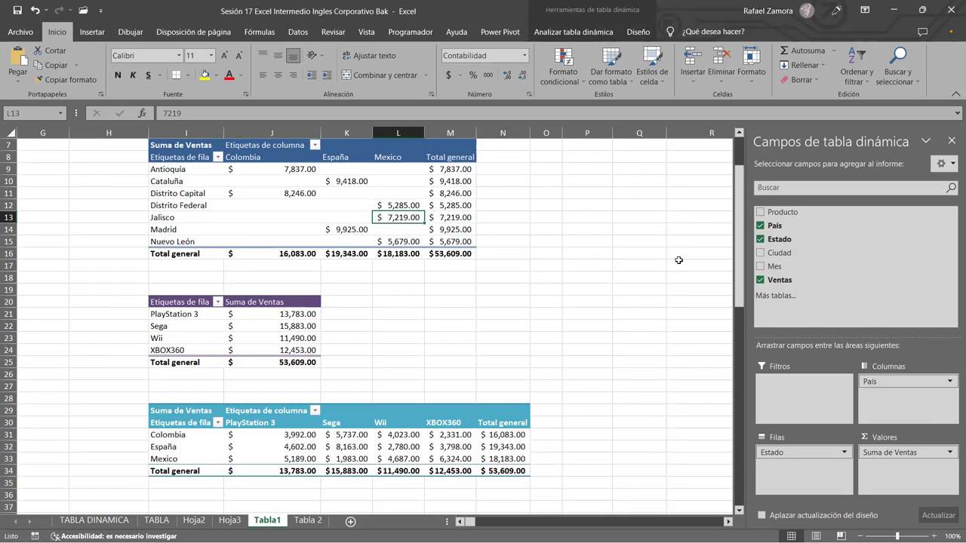
click(952, 166)
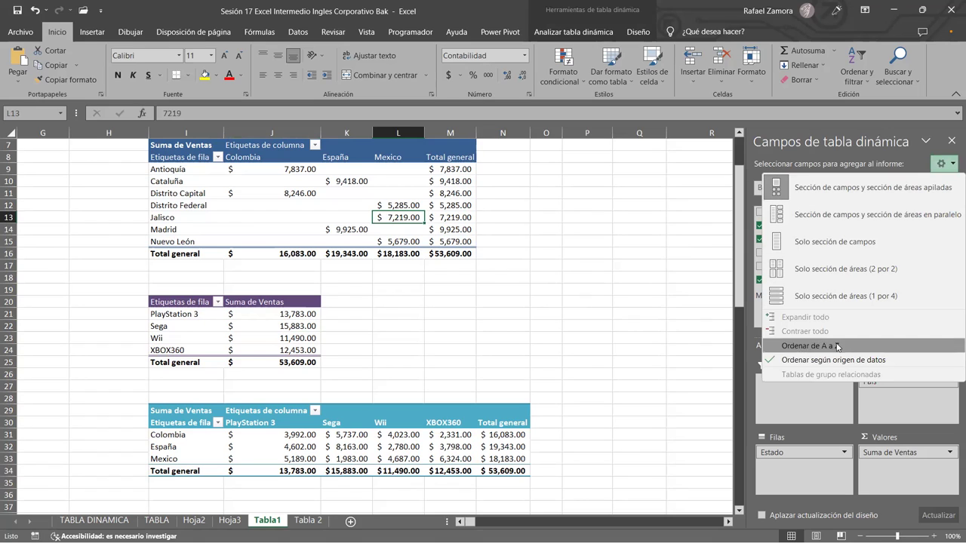
click(819, 217)
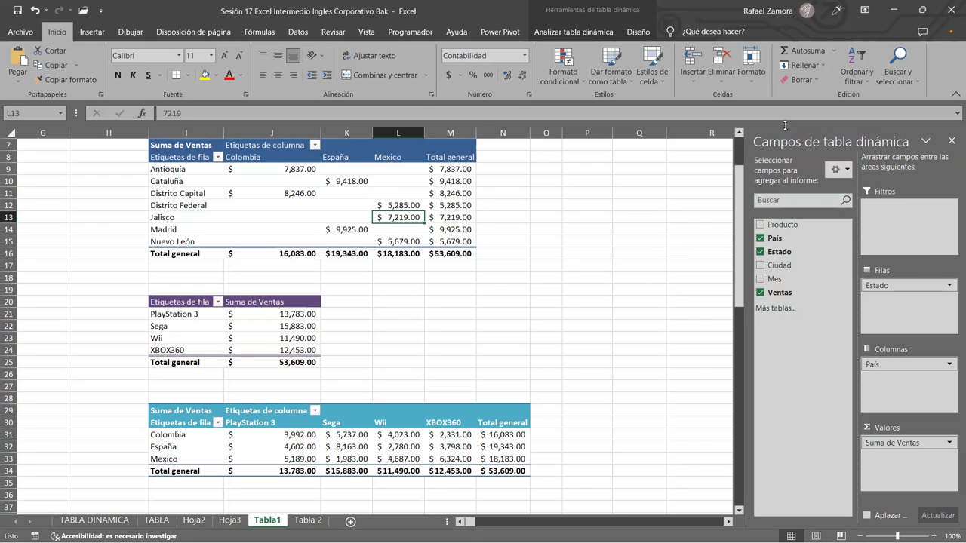
click(847, 171)
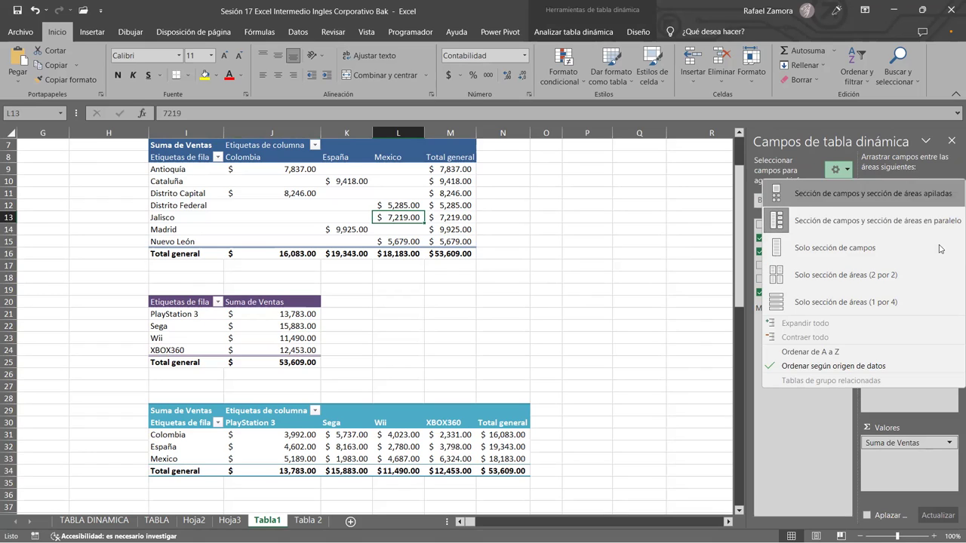
click(844, 258)
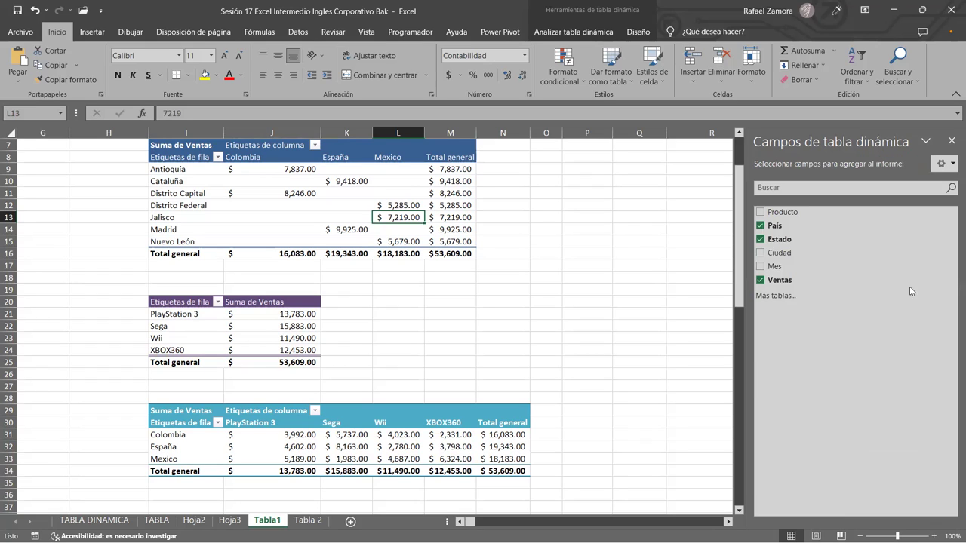
click(952, 163)
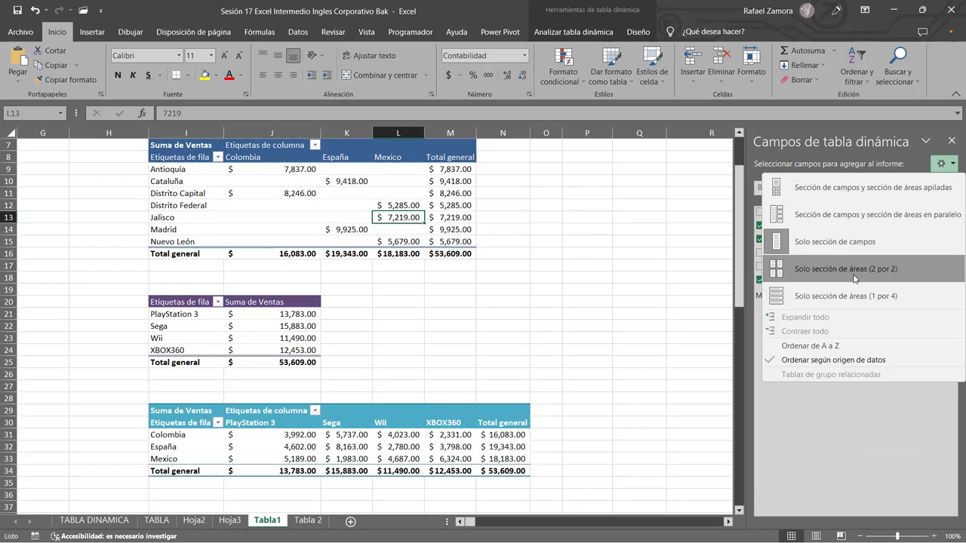
click(855, 278)
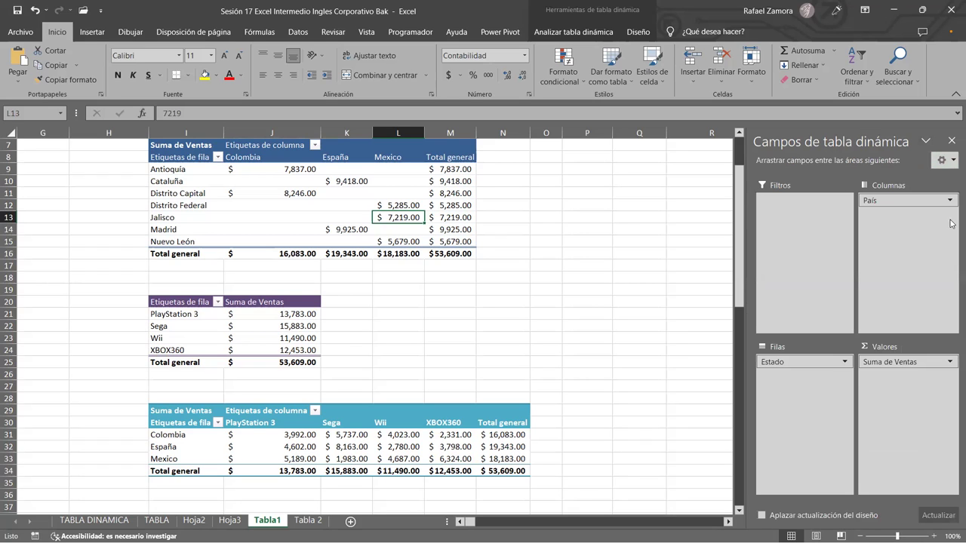
click(952, 163)
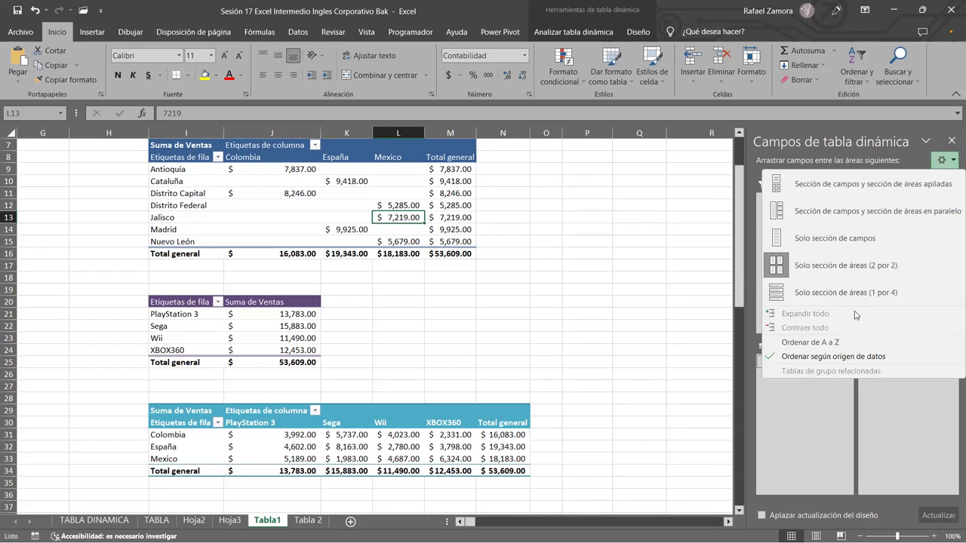
click(854, 301)
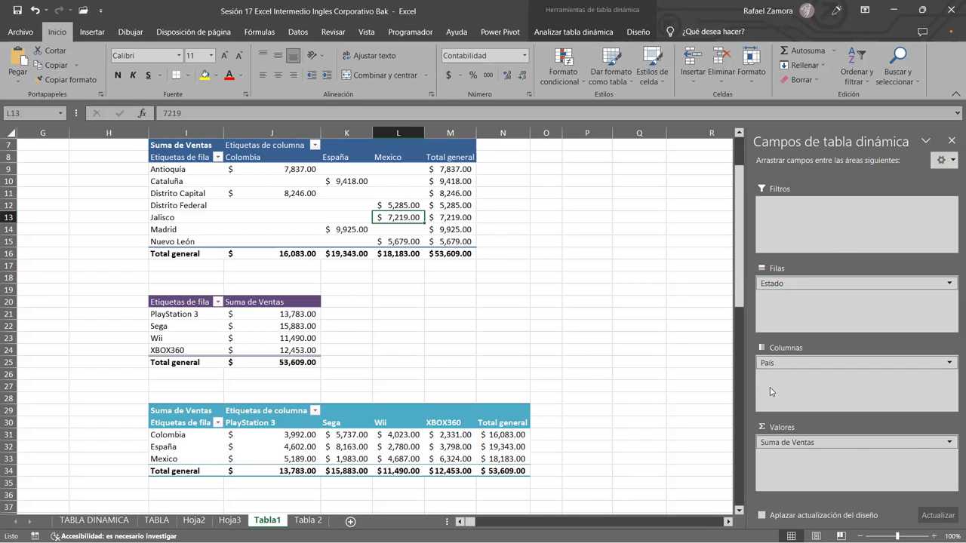
click(952, 164)
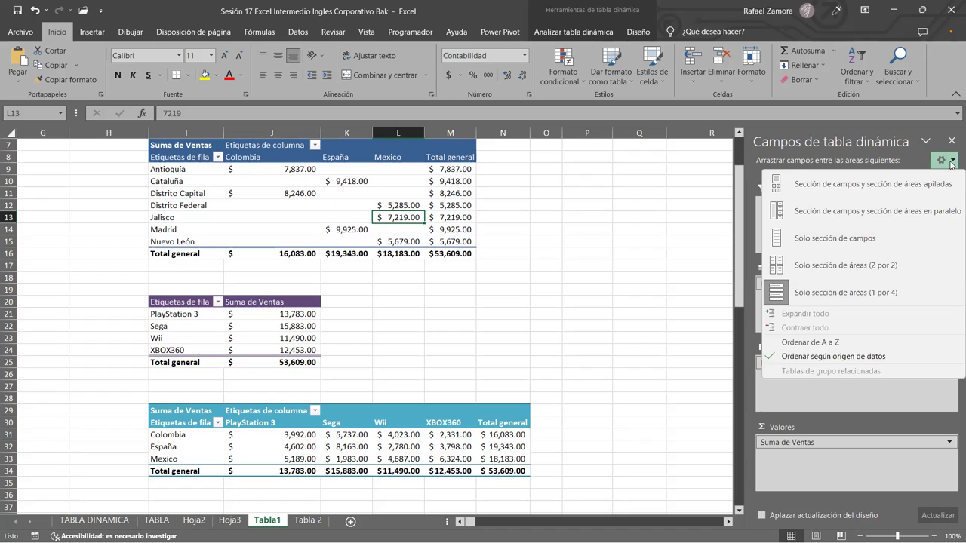
click(841, 198)
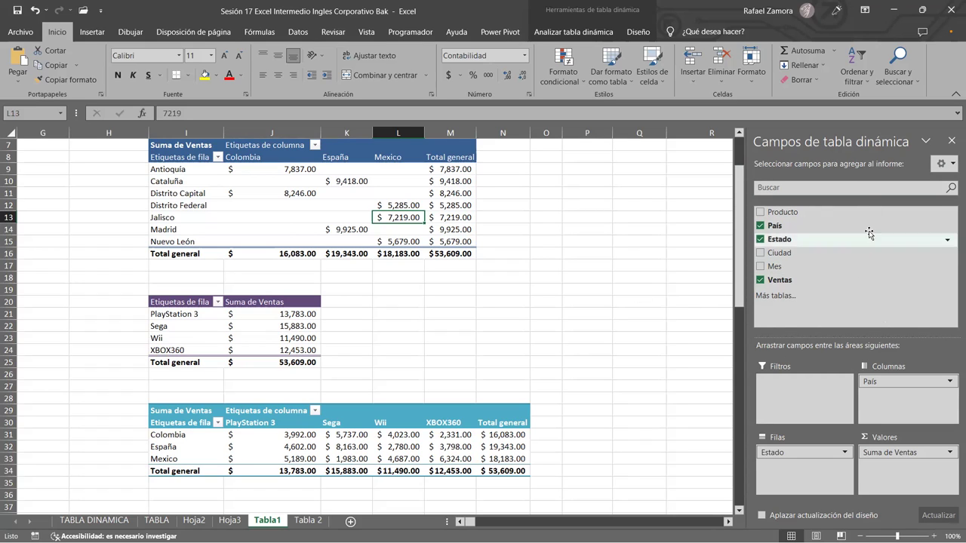
click(943, 163)
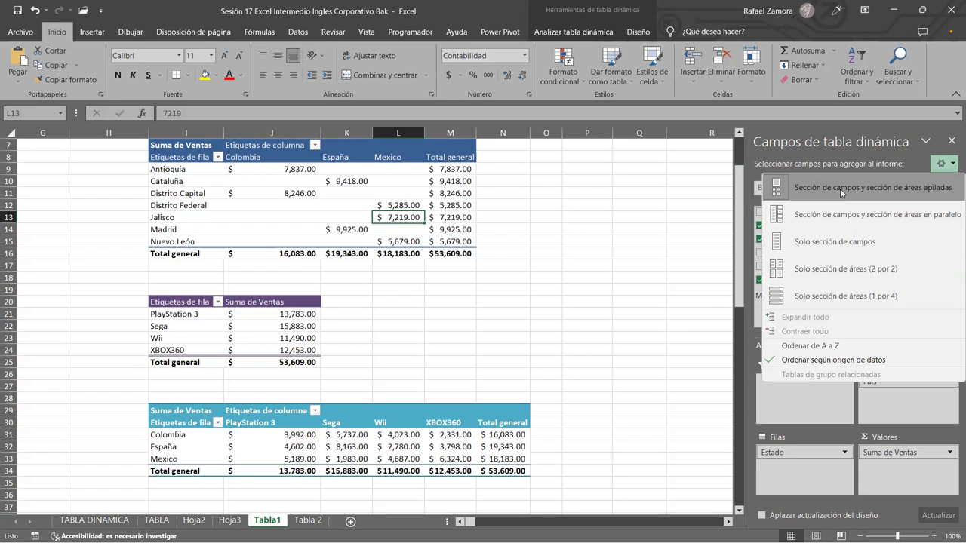
click(833, 264)
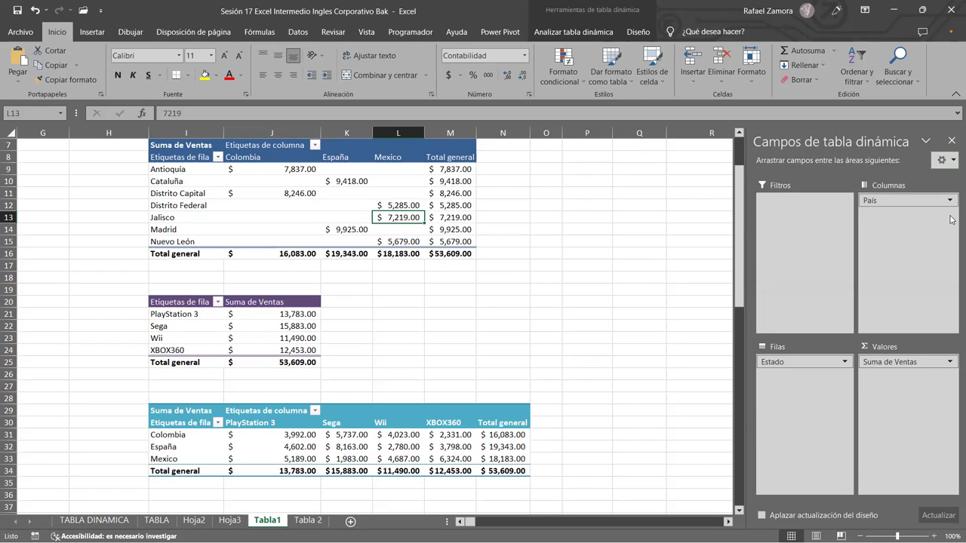
click(941, 159)
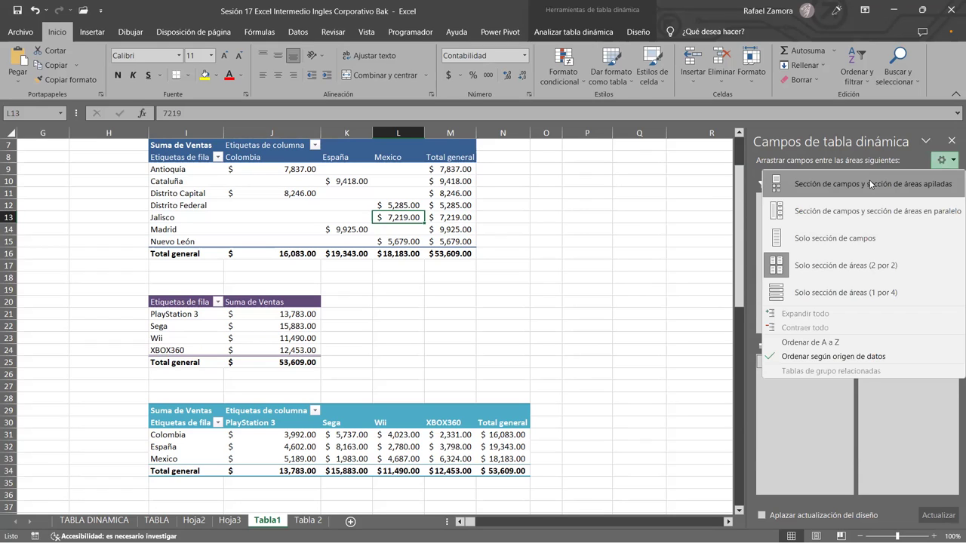
click(871, 184)
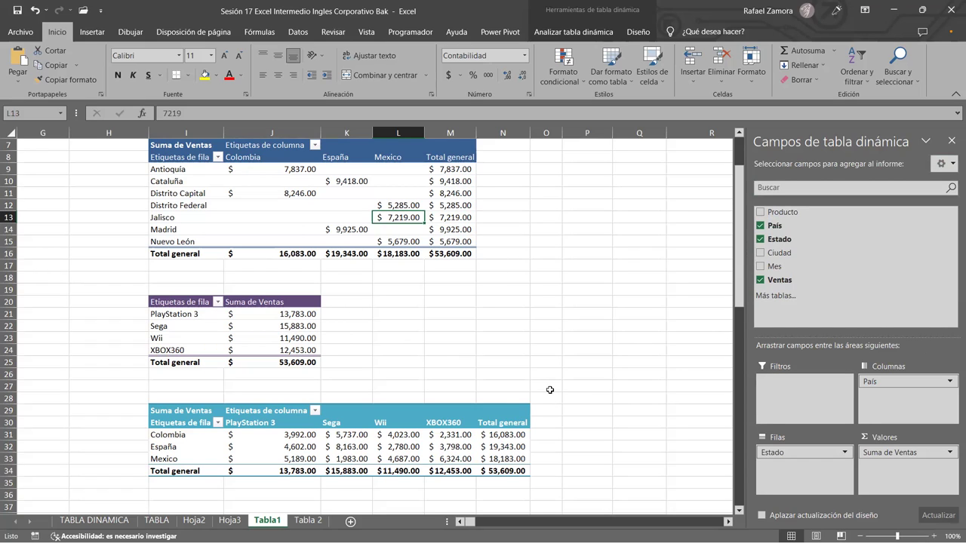
click(411, 205)
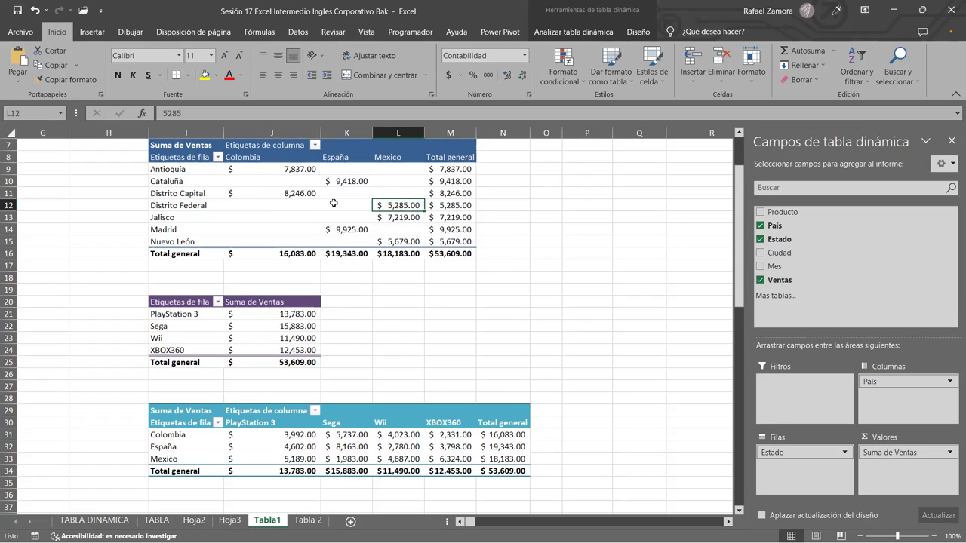
click(332, 202)
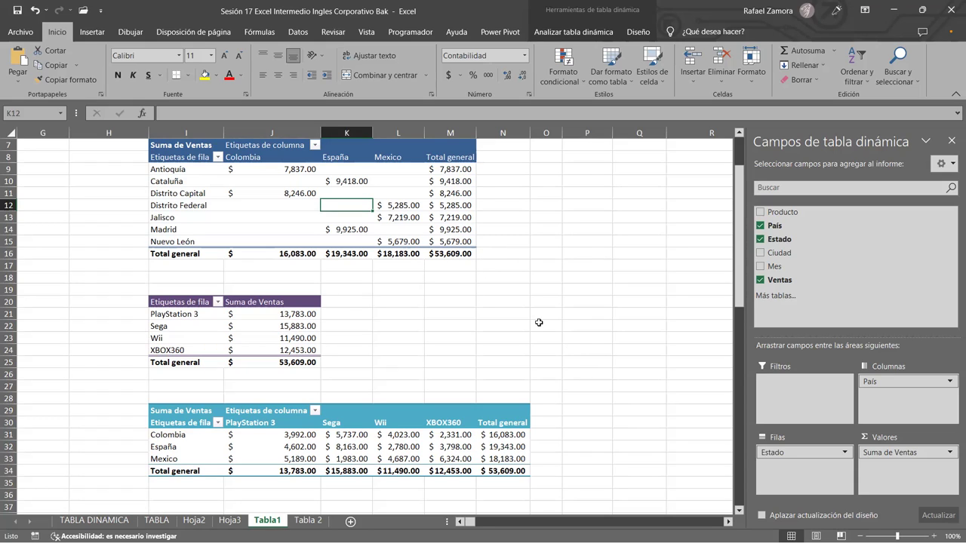
click(279, 314)
click(399, 205)
click(298, 326)
click(366, 435)
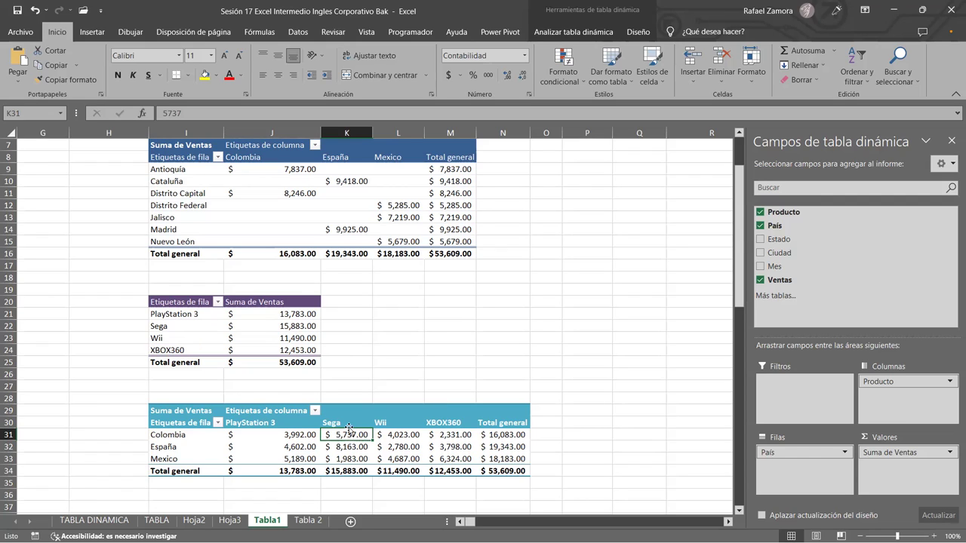
click(350, 205)
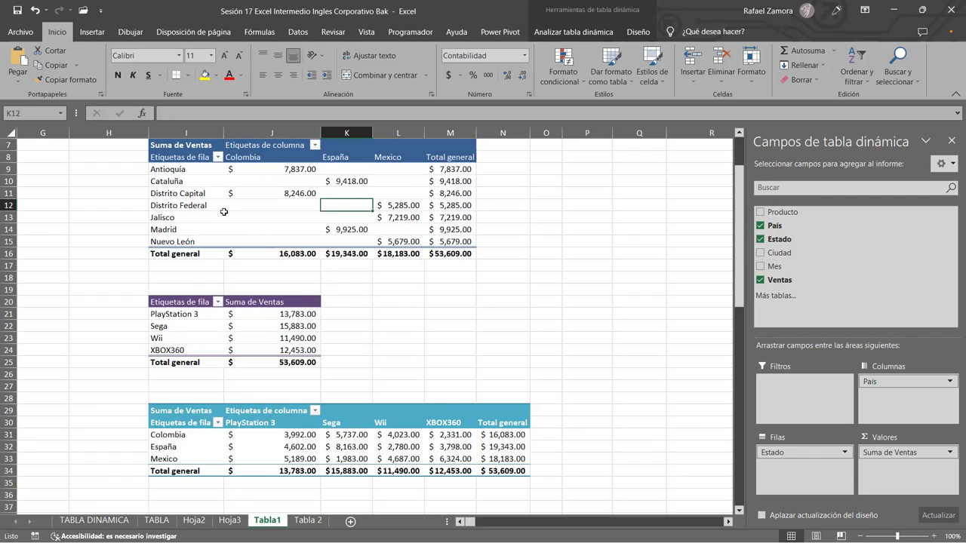
click(154, 193)
click(276, 227)
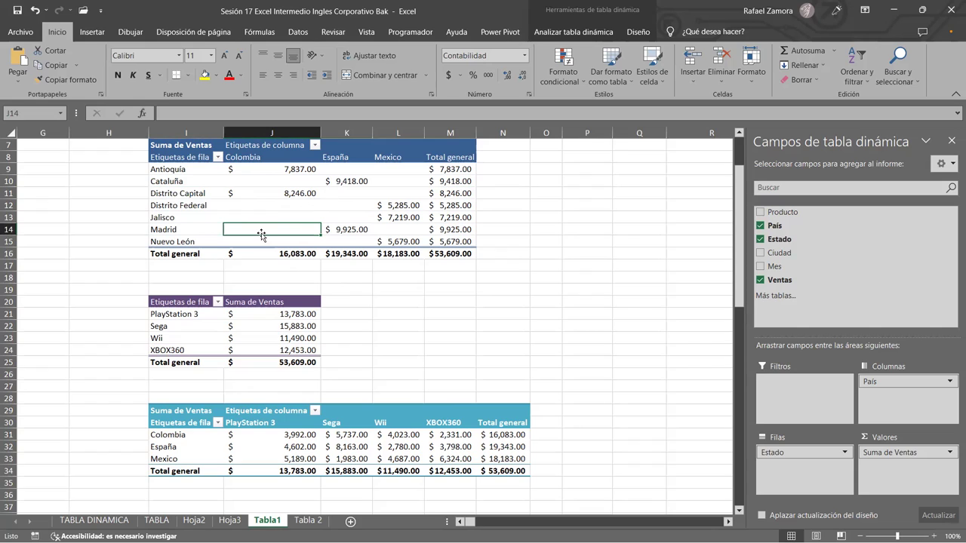
click(282, 336)
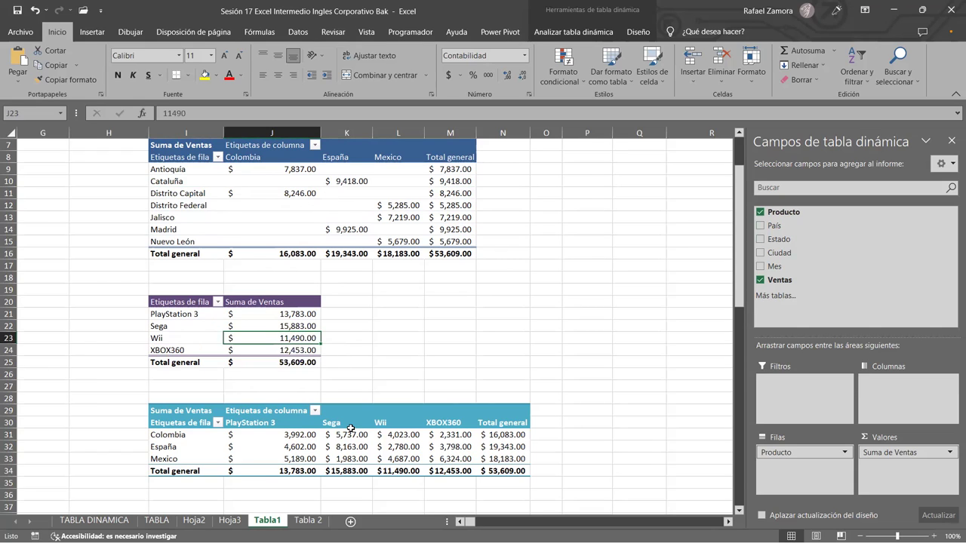
click(281, 324)
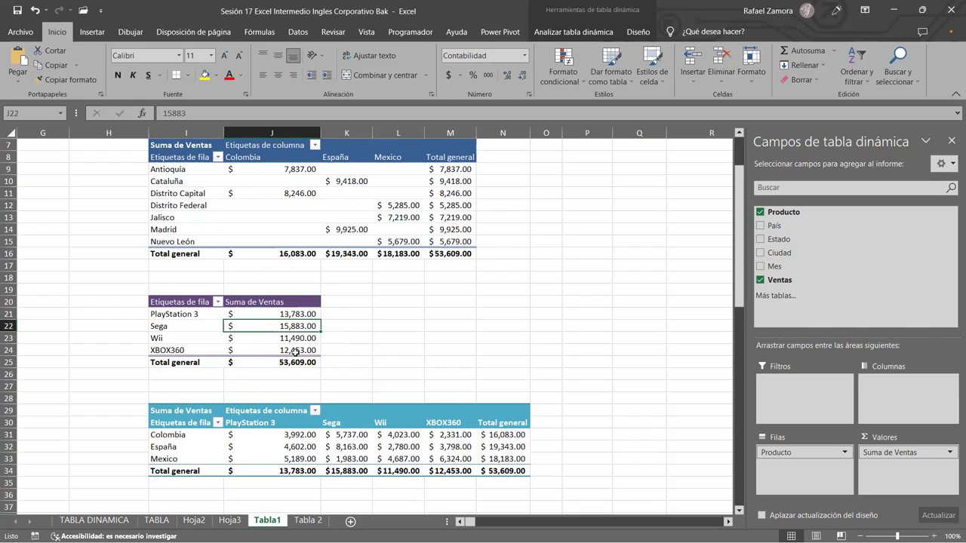
- Remove Producto from the middle pivot's Filas, leaving sales by País: Colombia, España, Mexico
mouse_move(295, 351)
mouse_move(803, 452)
mouse_down()
mouse_move(789, 228)
mouse_move(804, 453)
mouse_up()
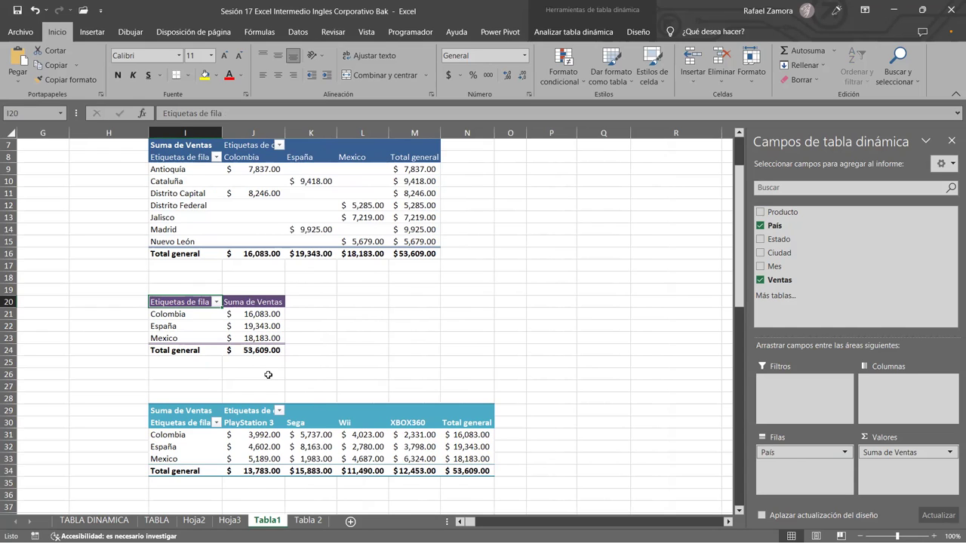
click(354, 303)
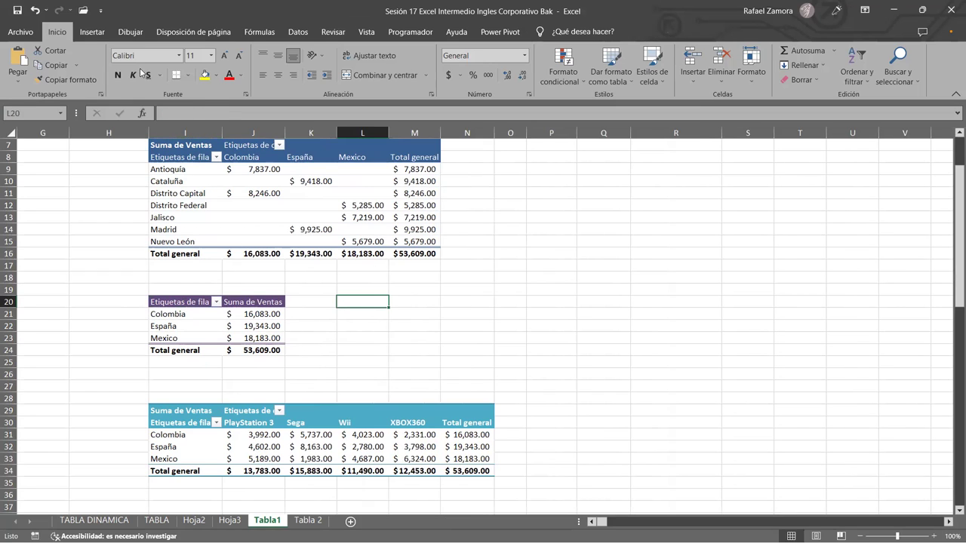
click(92, 31)
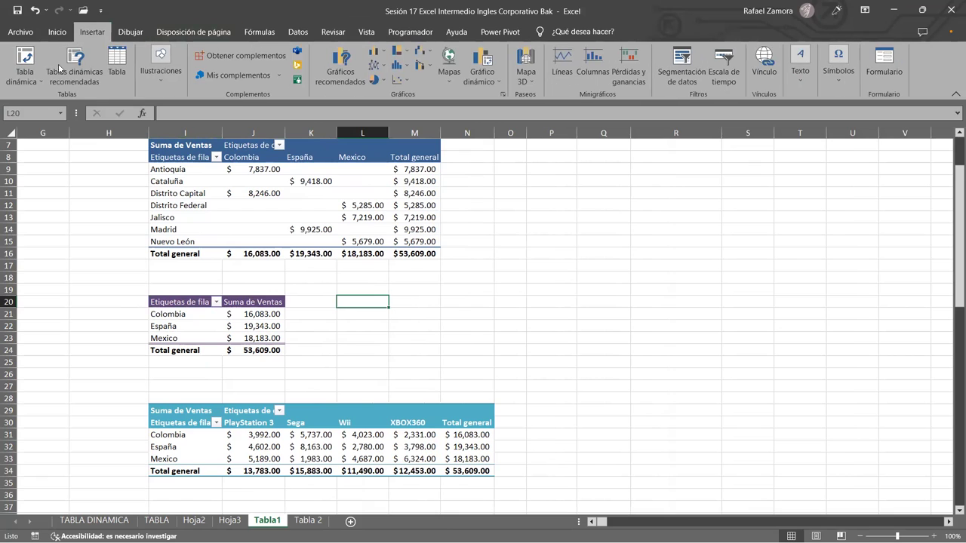
click(31, 68)
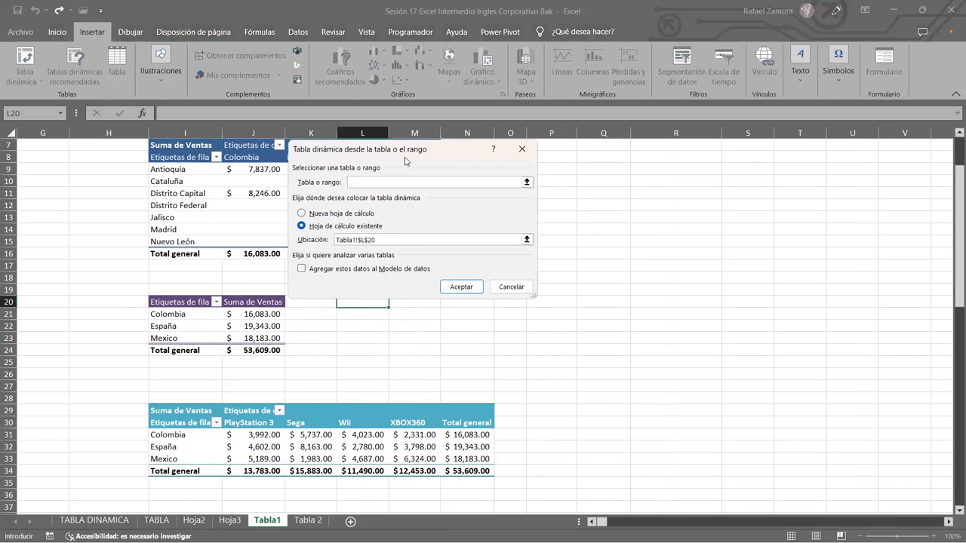
click(376, 300)
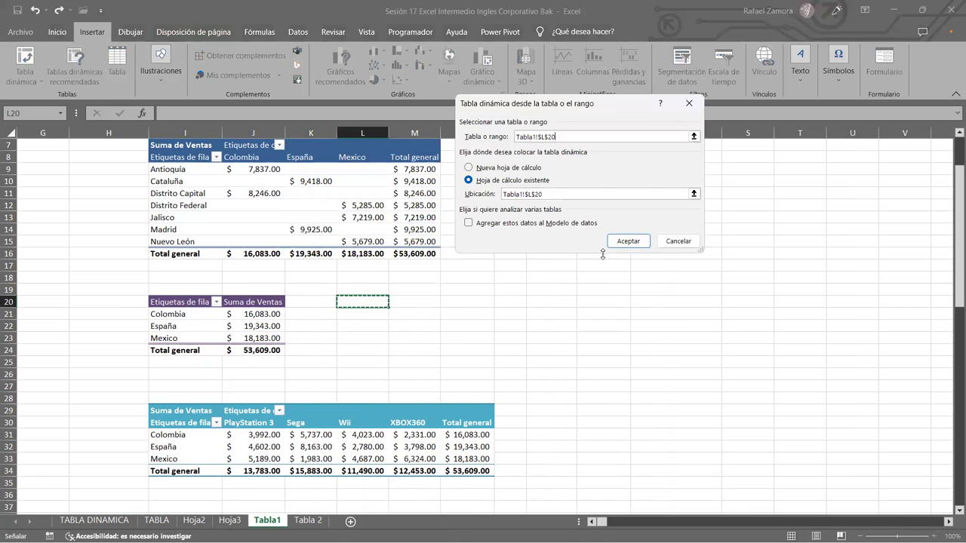
click(640, 242)
click(495, 321)
click(674, 243)
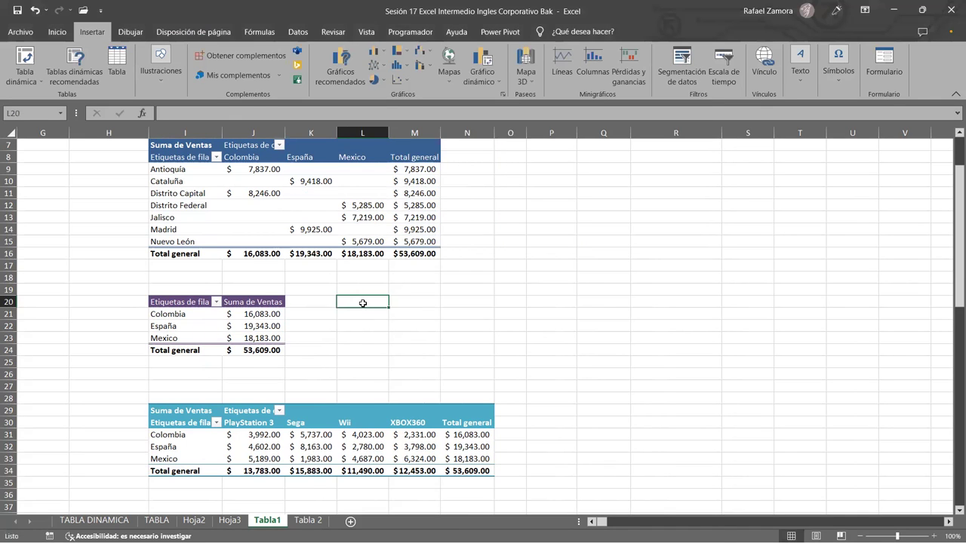
scroll(84, 293, up, 2)
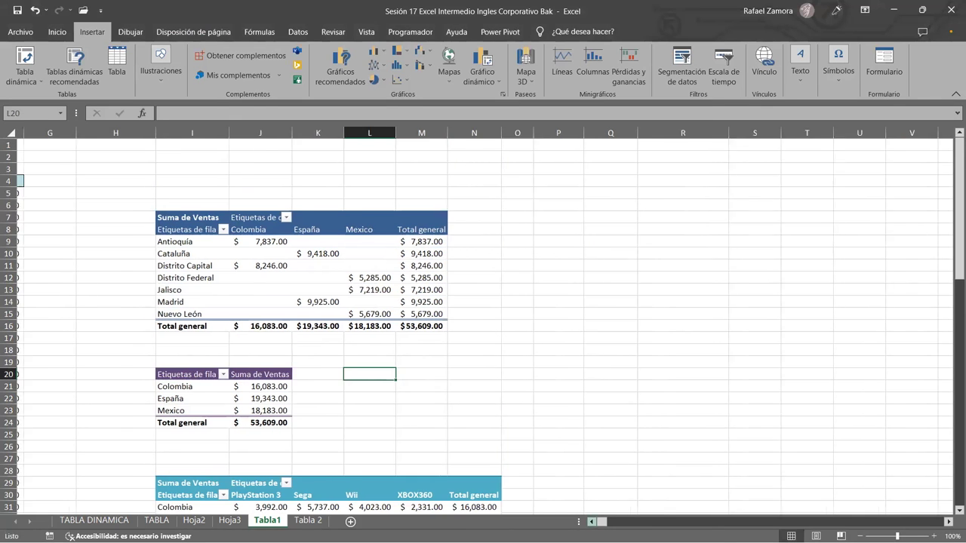
scroll(84, 293, left, 2)
click(72, 301)
click(25, 58)
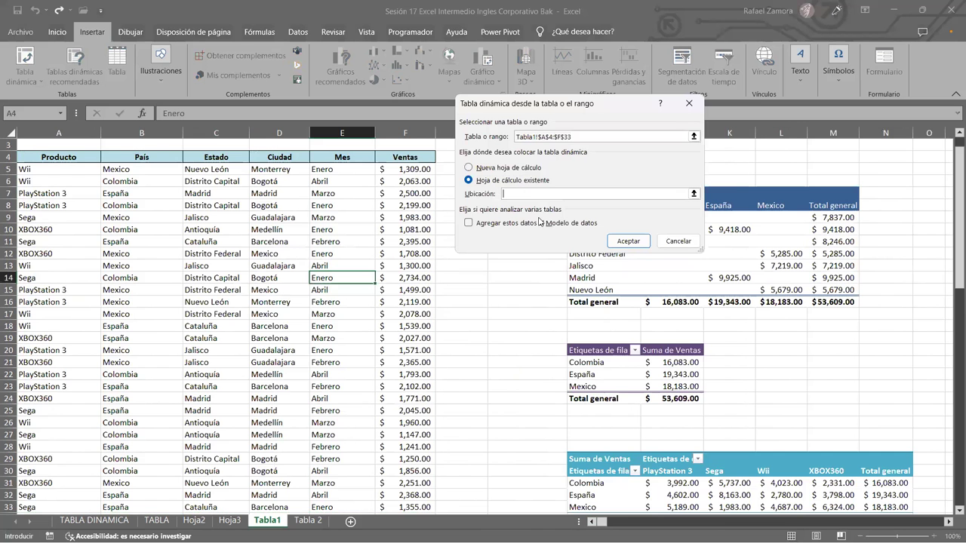
click(784, 350)
click(618, 241)
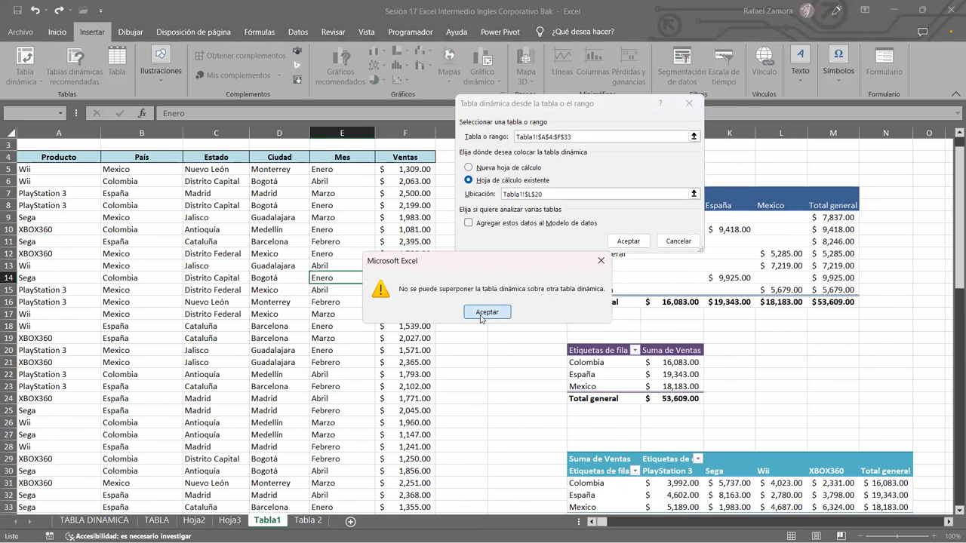
click(481, 312)
scroll(483, 258, down, 5)
click(602, 395)
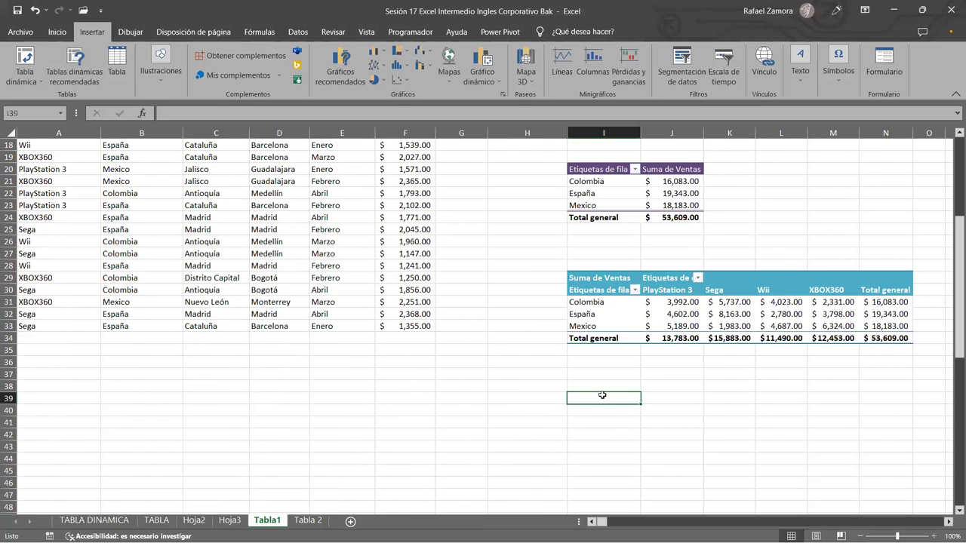
- Create an empty pivot table from the sales data range at cell I40
click(252, 194)
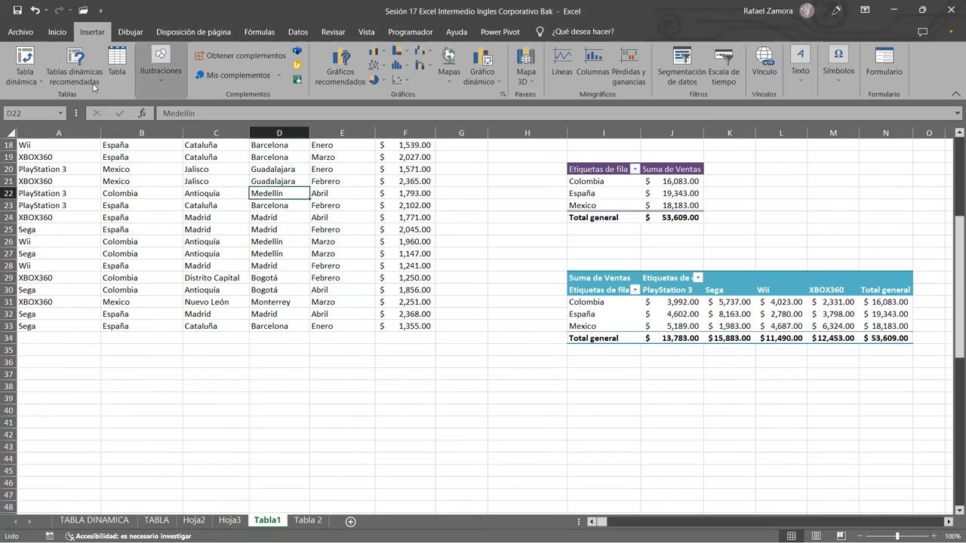
click(19, 69)
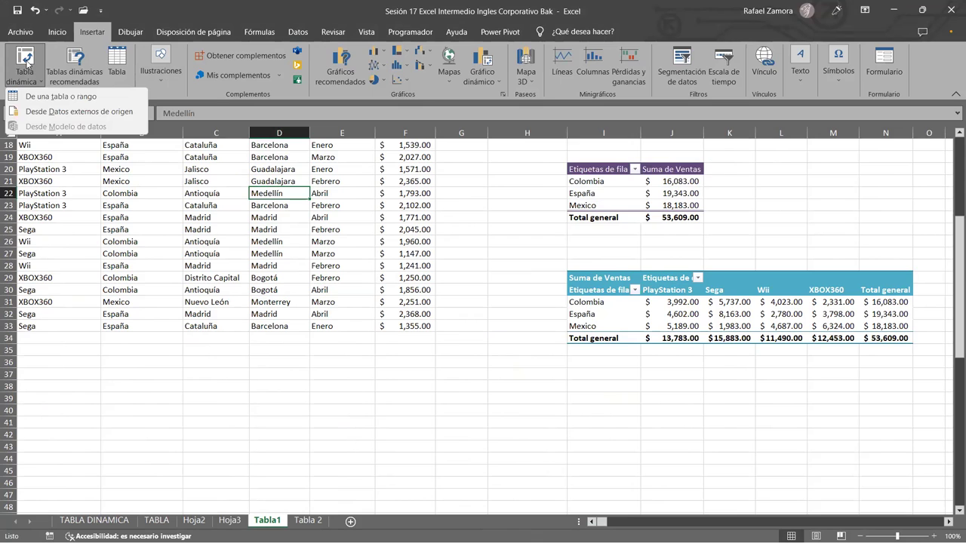
click(60, 95)
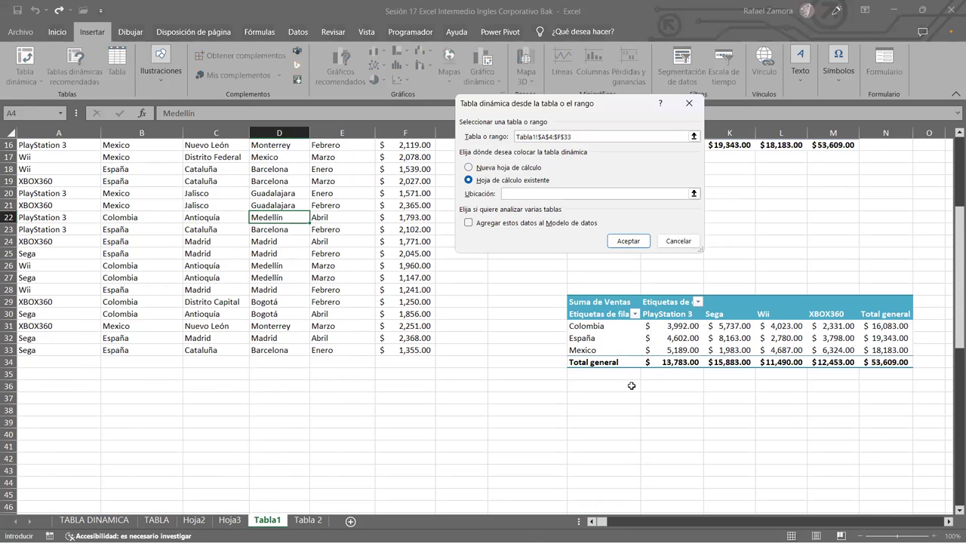
click(631, 434)
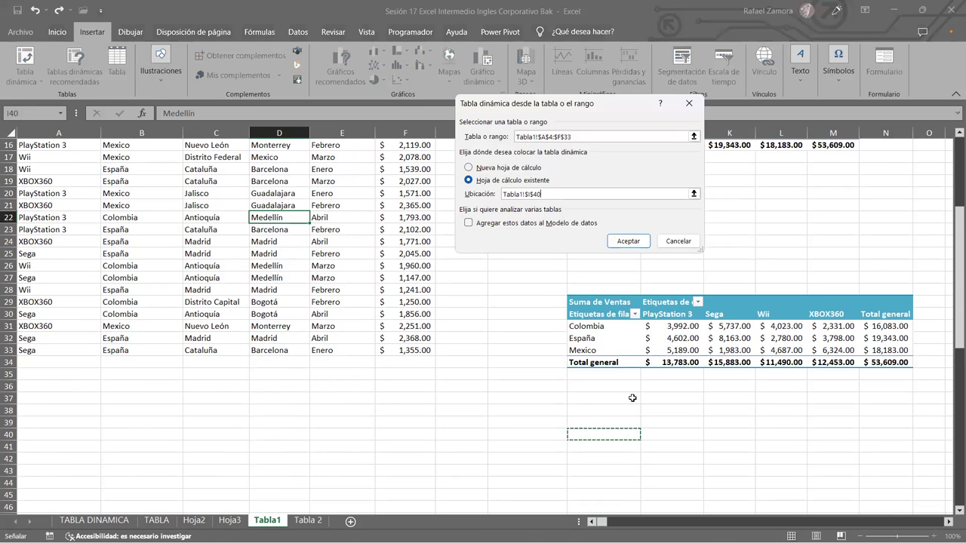
click(626, 241)
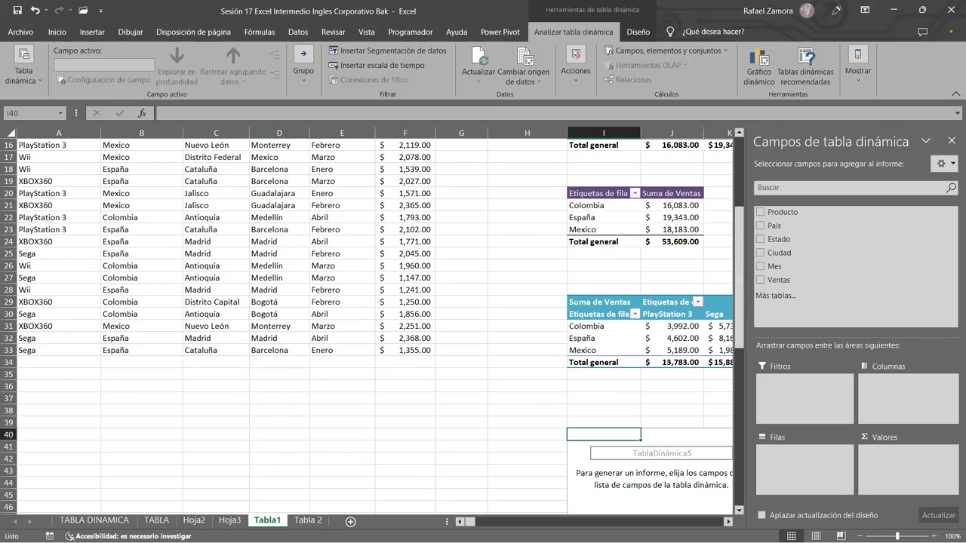
- Add Mes as rows and Ventas as values to the new pivot, totalling 53609
click(727, 521)
click(728, 521)
click(728, 521)
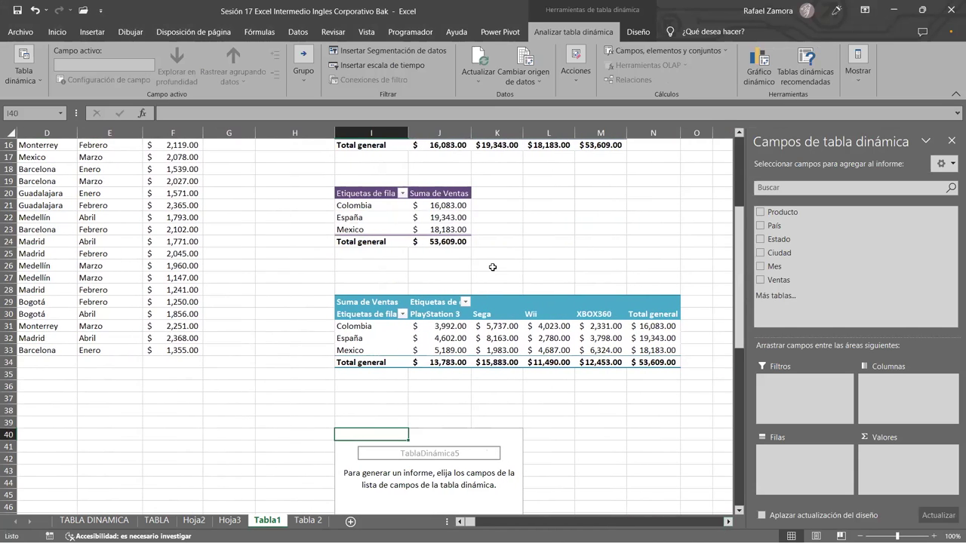
click(504, 338)
scroll(503, 337, up, 3)
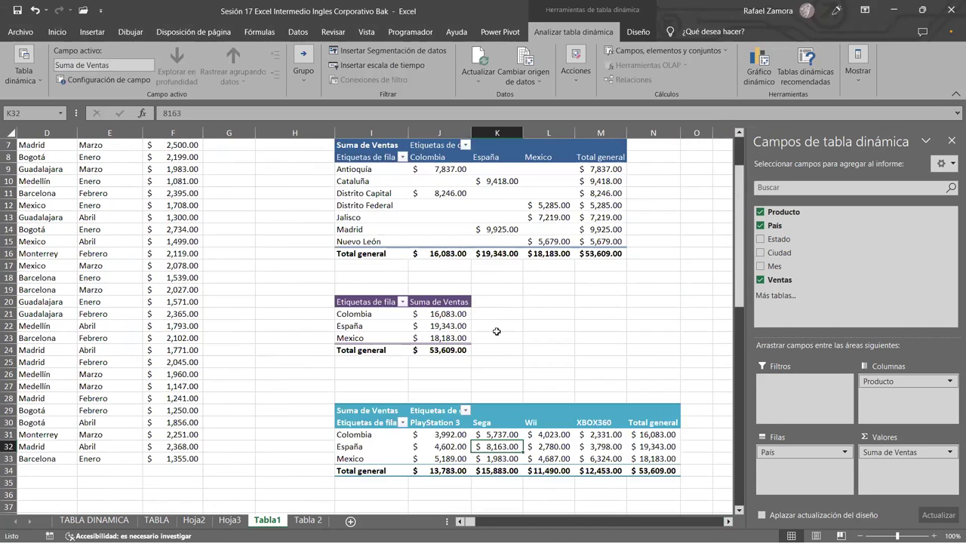
scroll(480, 364, down, 3)
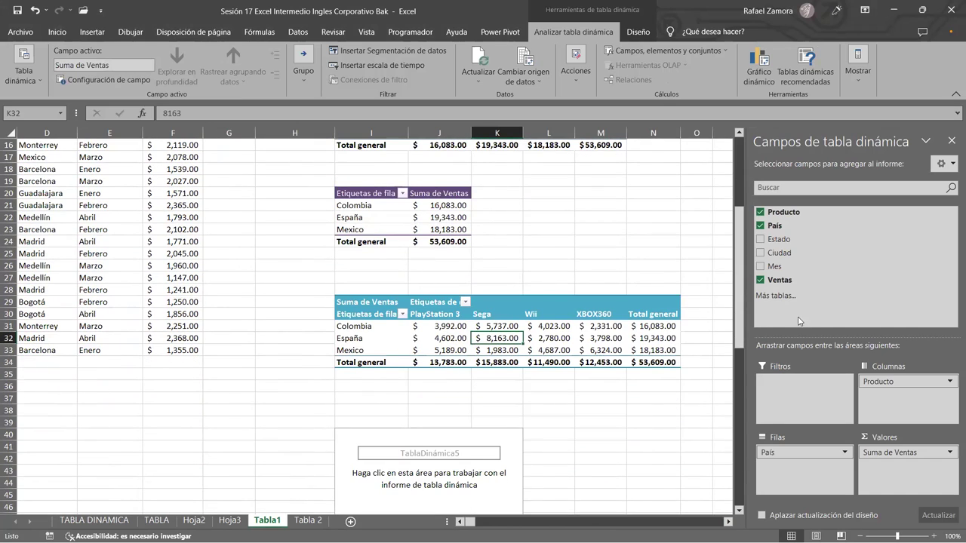
click(423, 472)
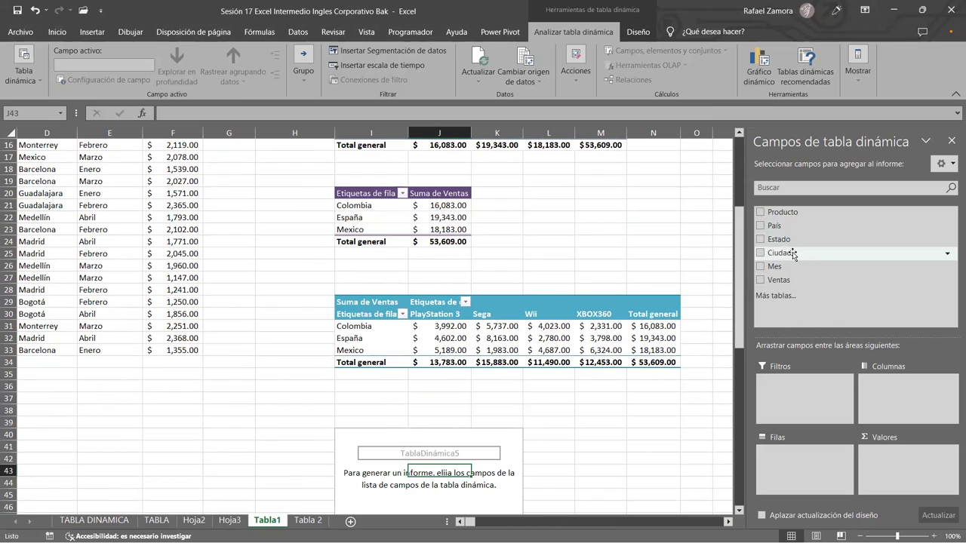
click(788, 266)
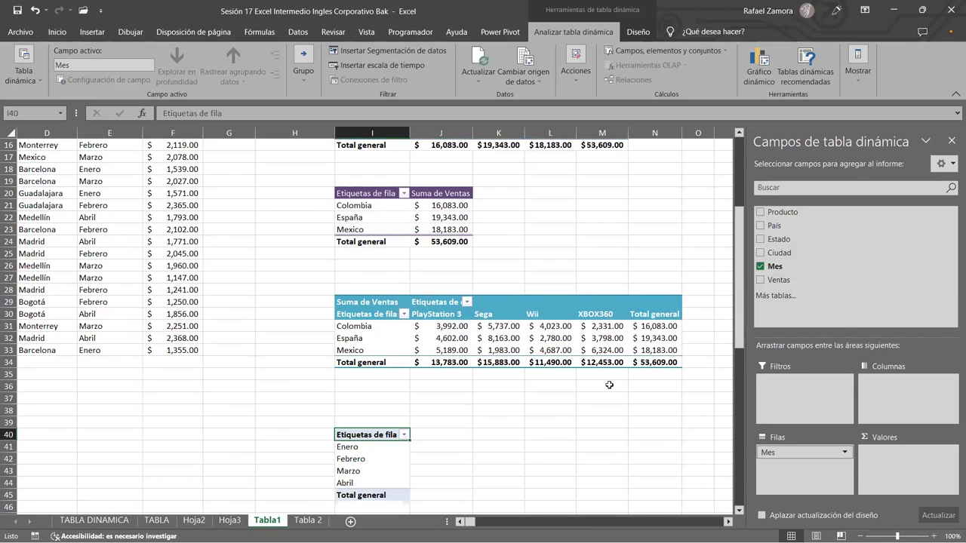
drag(780, 279, 906, 480)
scroll(576, 397, down, 1)
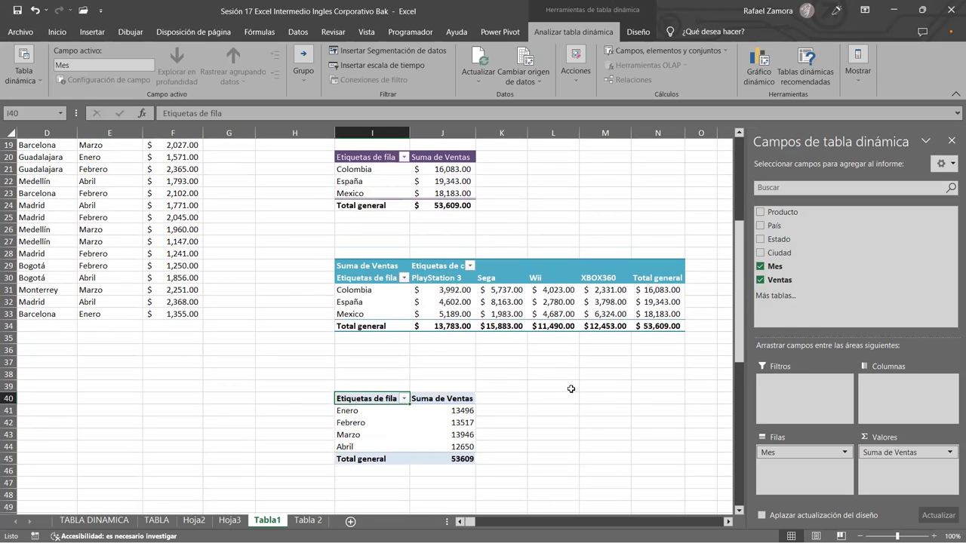
key(Right)
key(Down)
key(Down)
- Format the monthly pivot's Ventas sums as Contabilidad with 2 decimals and the $ symbol
right_click(471, 427)
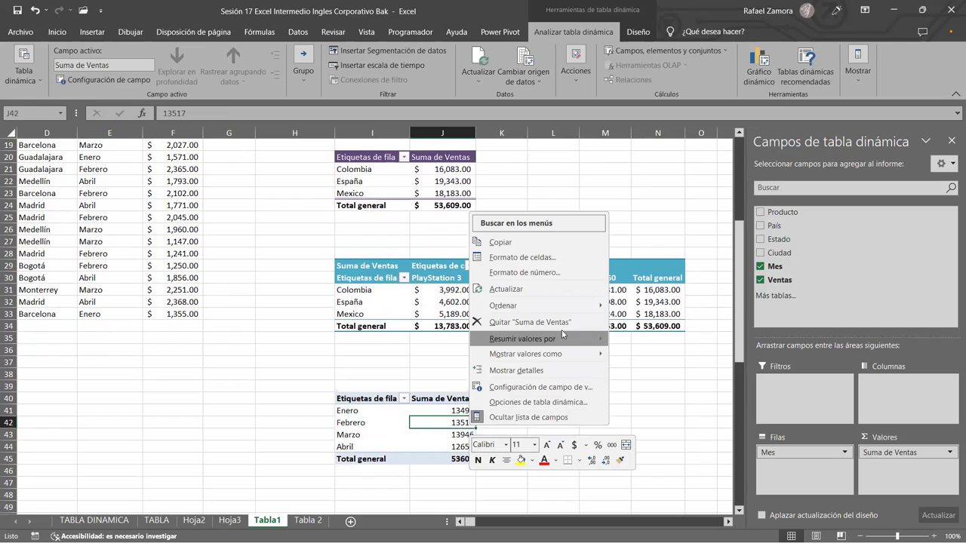
click(577, 386)
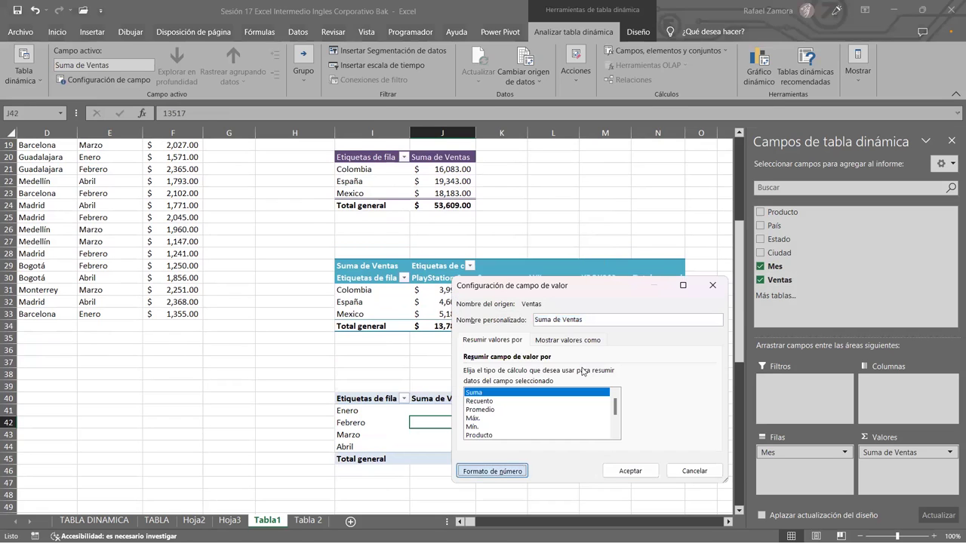
click(491, 471)
click(468, 307)
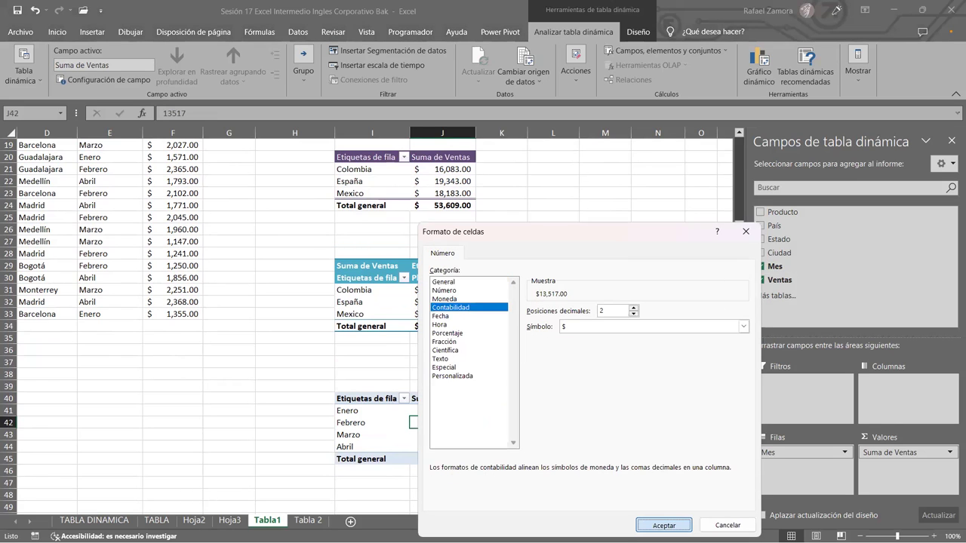
click(663, 524)
click(630, 470)
click(605, 433)
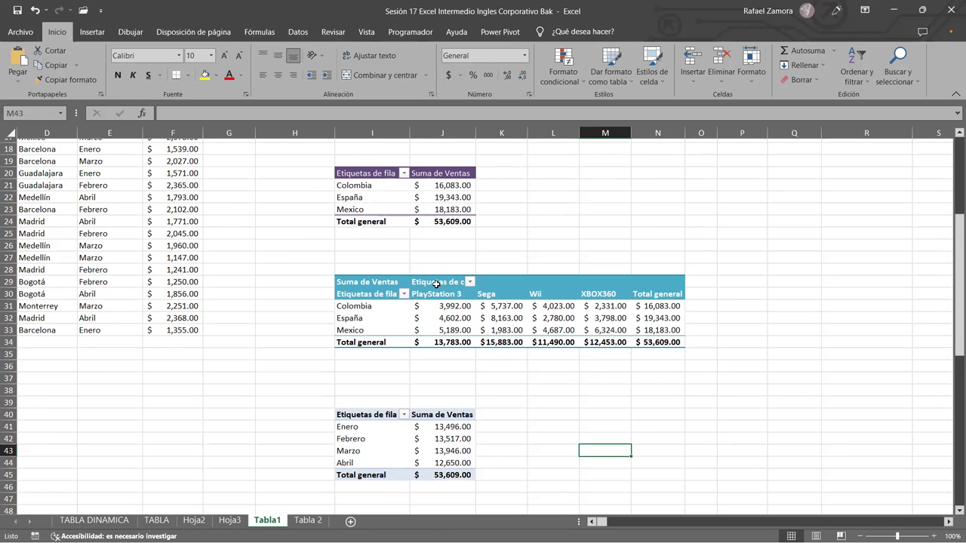
- Apply an orange style from the Diseño gallery to the monthly pivot at I40
scroll(452, 287, up, 5)
scroll(448, 324, down, 3)
scroll(449, 325, down, 3)
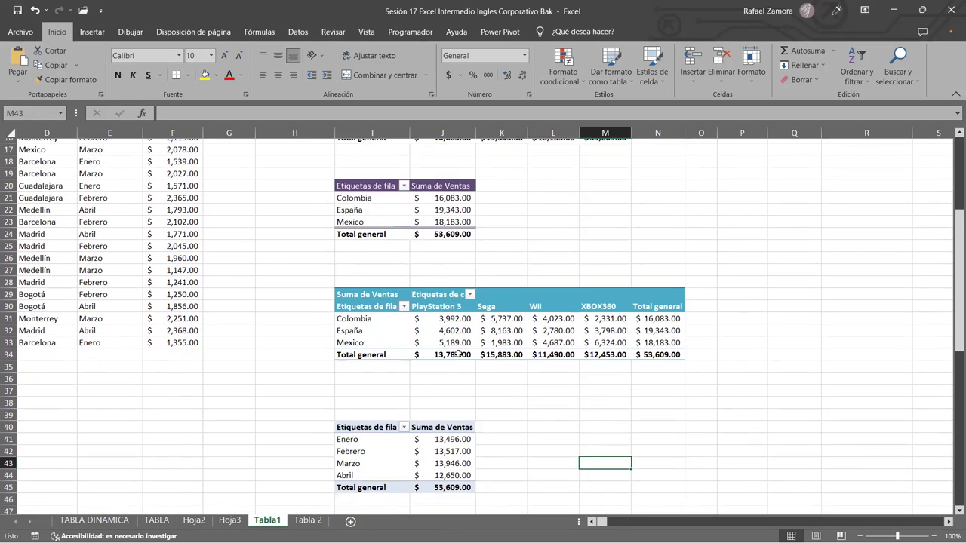
click(442, 386)
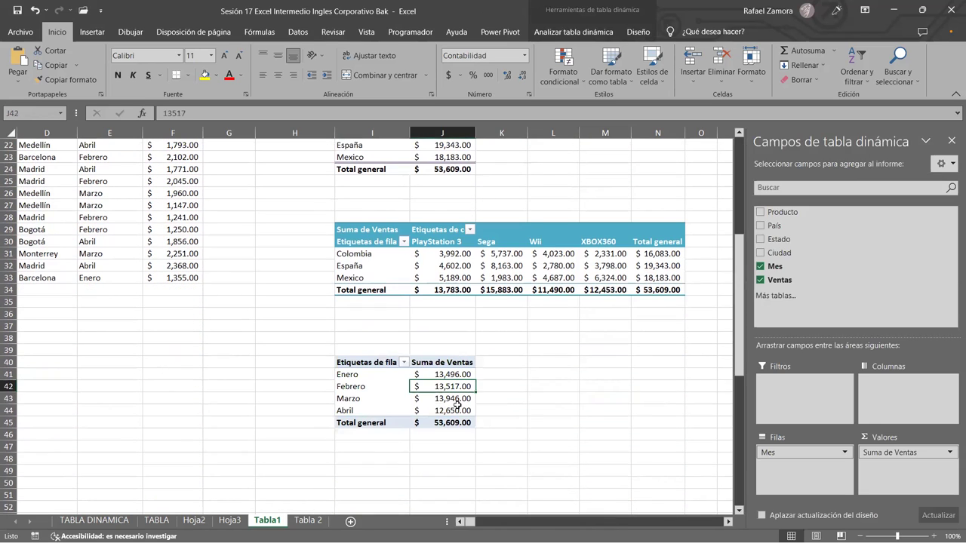
click(638, 32)
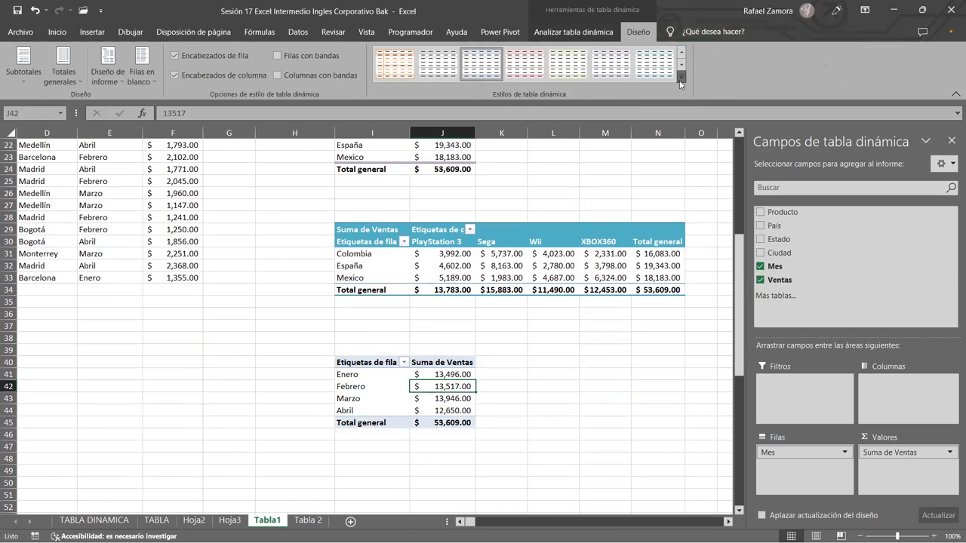
click(680, 78)
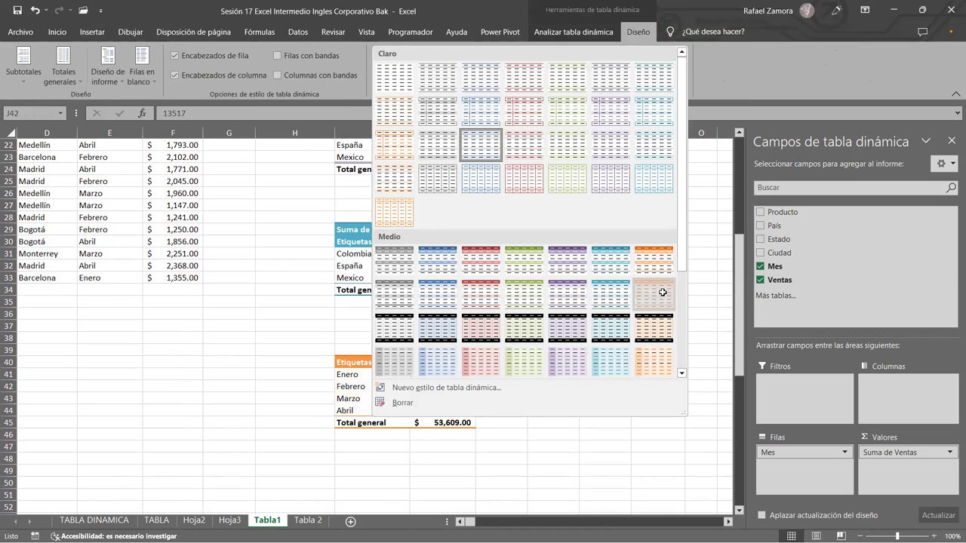
click(555, 459)
scroll(589, 397, up, 5)
scroll(588, 397, down, 6)
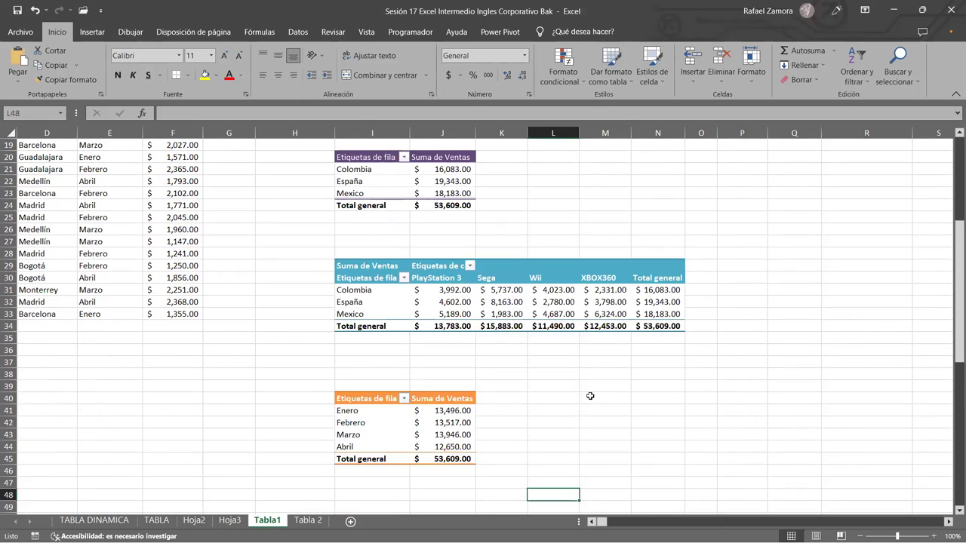
scroll(589, 397, up, 2)
scroll(590, 394, up, 3)
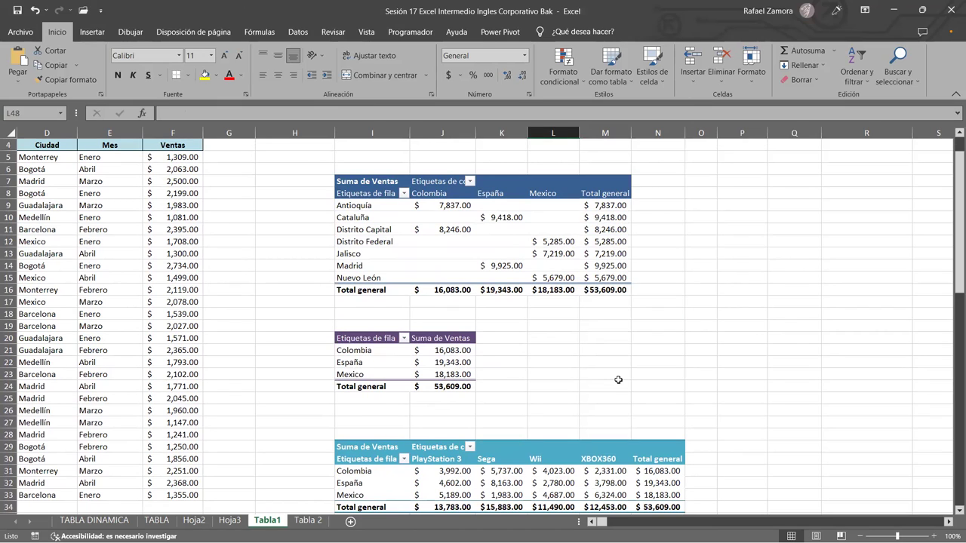
- Switch the country pivot's Ventas from Suma to Mín., giving an overall minimum of $1,081.00
click(615, 241)
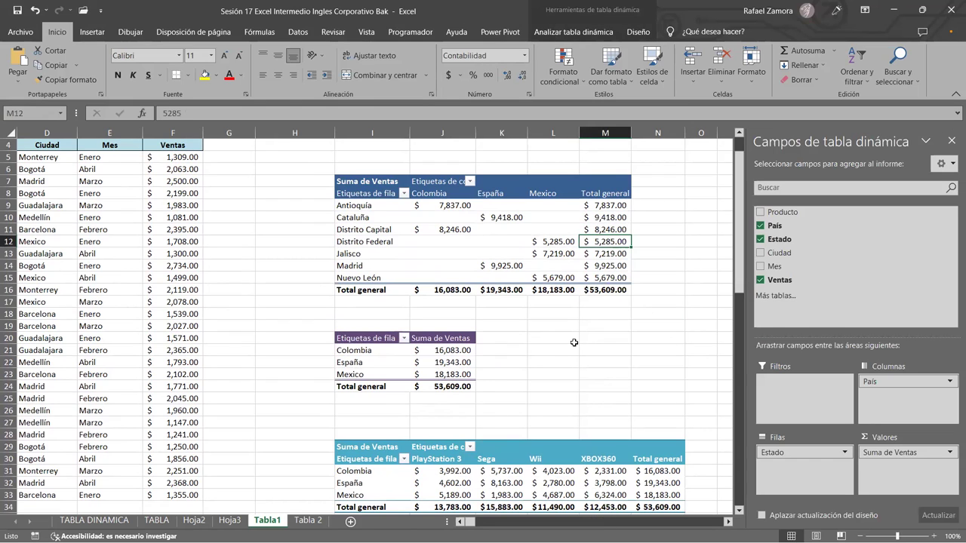
click(451, 370)
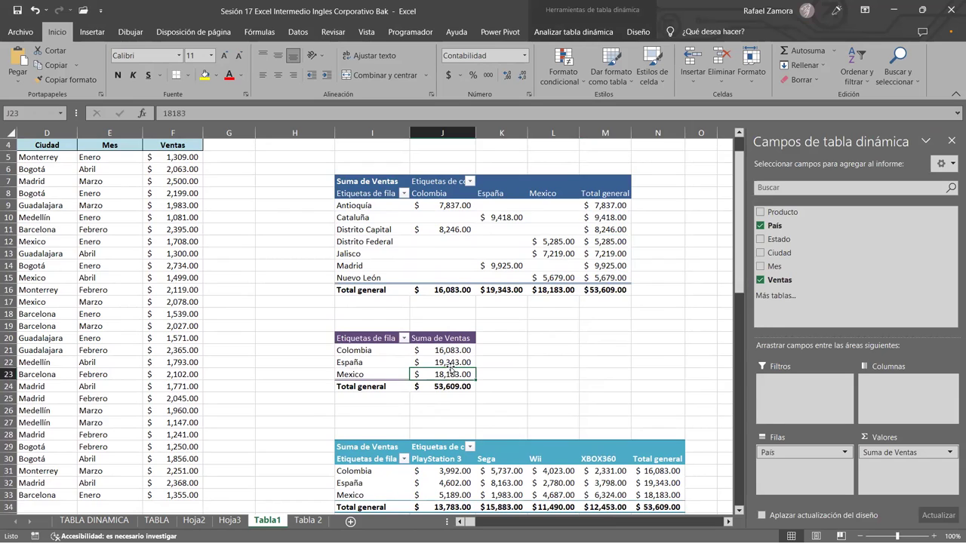
scroll(450, 366, down, 2)
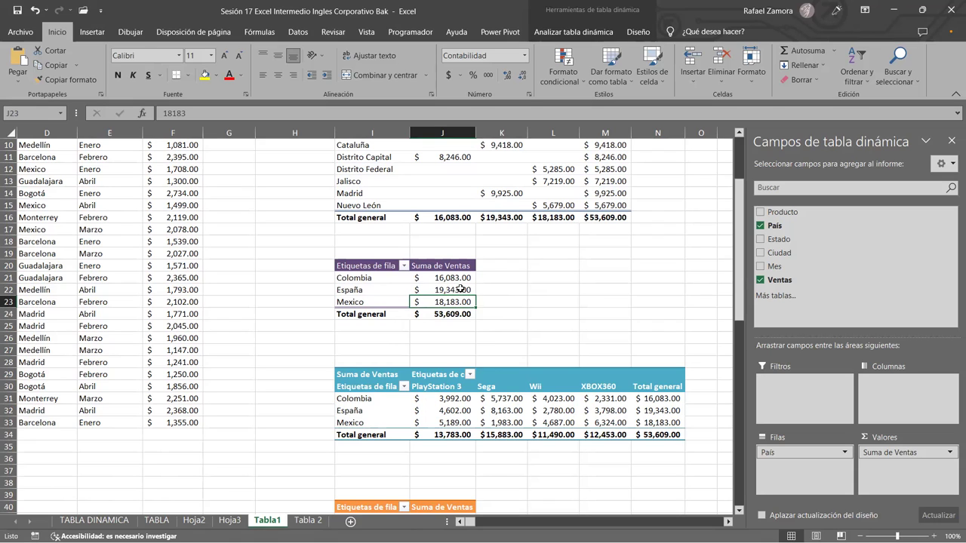
click(460, 289)
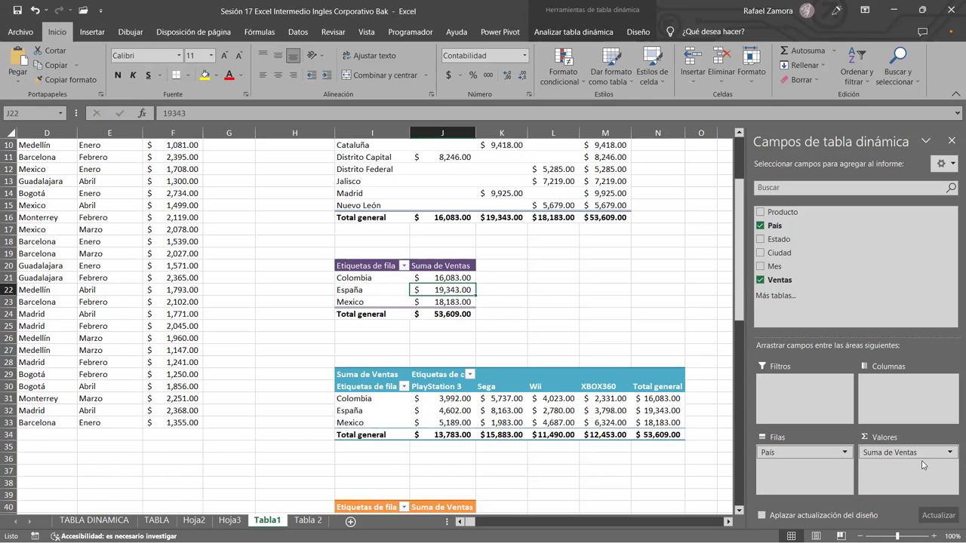
click(950, 453)
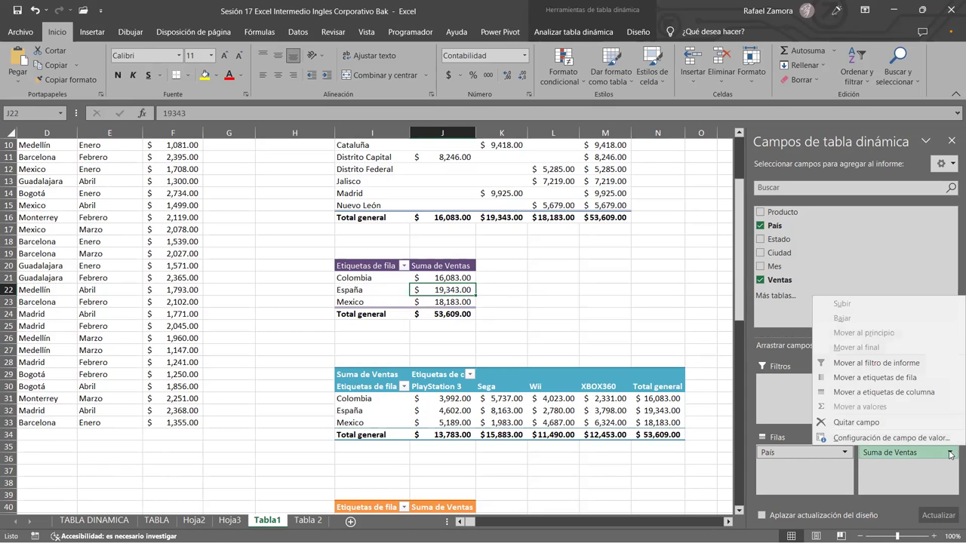
click(907, 438)
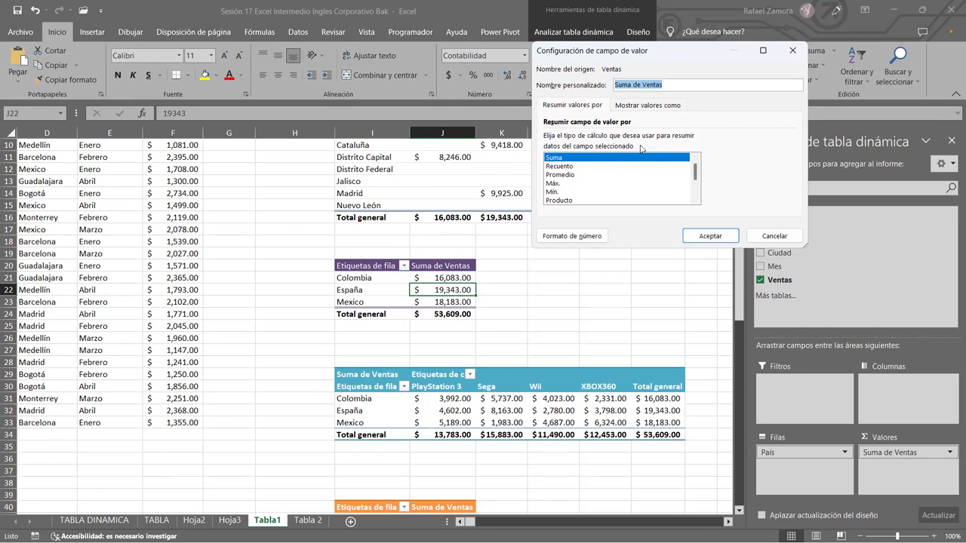
click(555, 192)
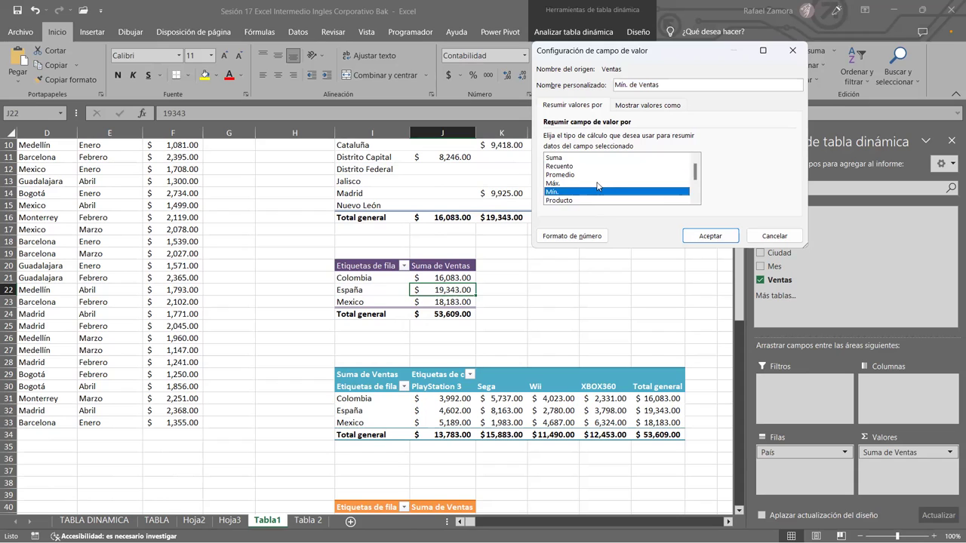
click(709, 236)
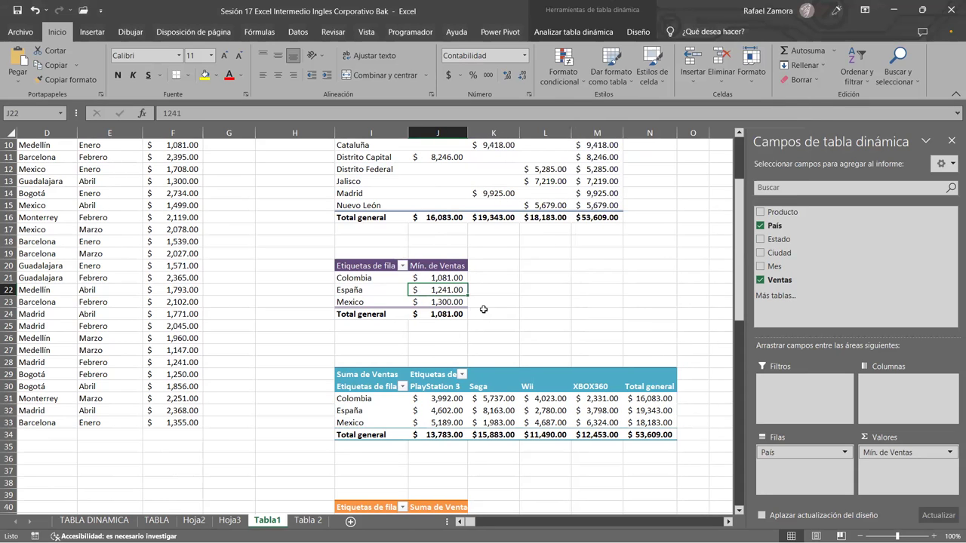
click(449, 278)
click(444, 313)
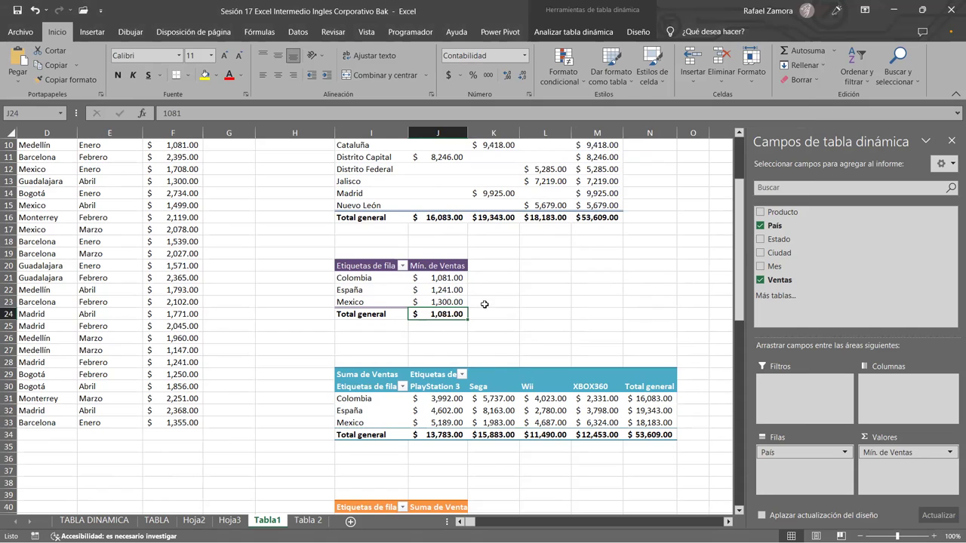
click(443, 299)
click(455, 276)
click(426, 293)
click(368, 294)
click(437, 303)
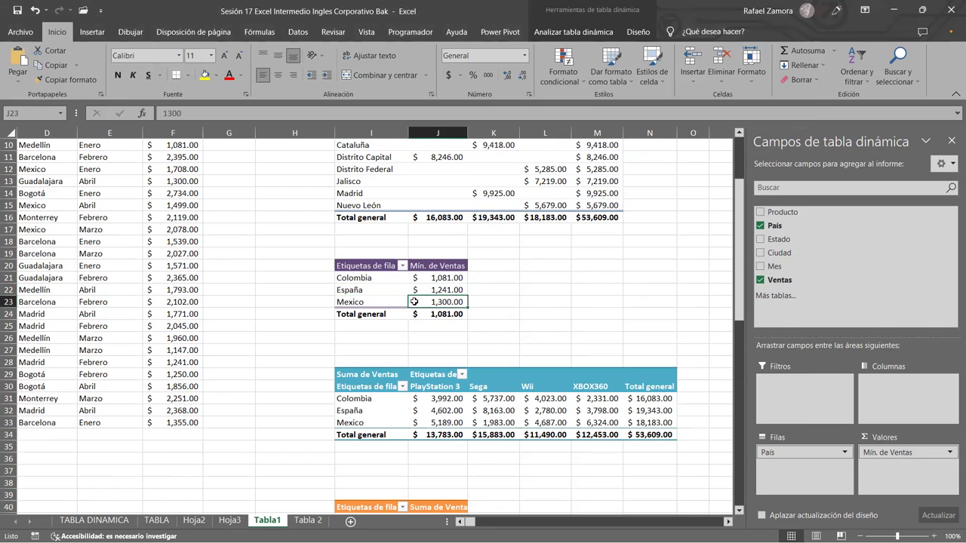
click(378, 277)
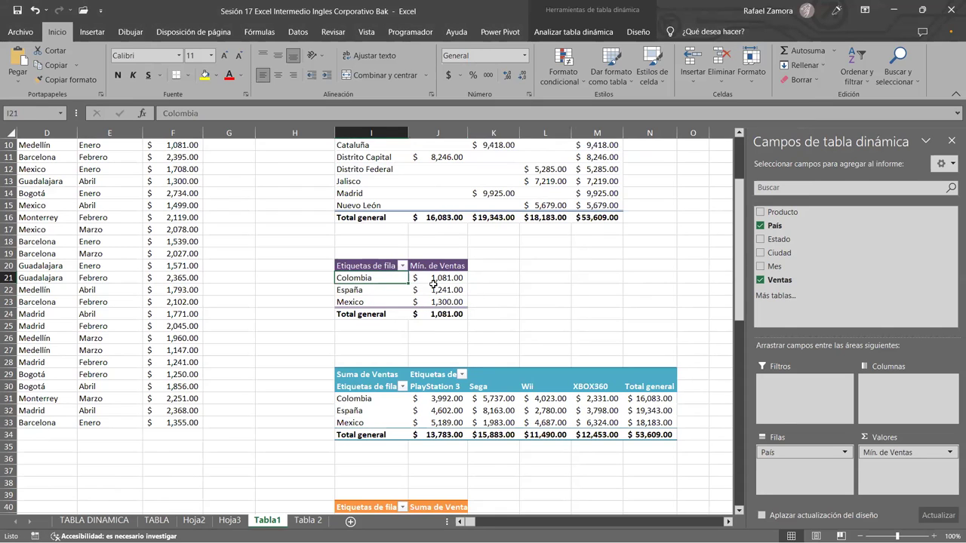
click(446, 279)
click(437, 291)
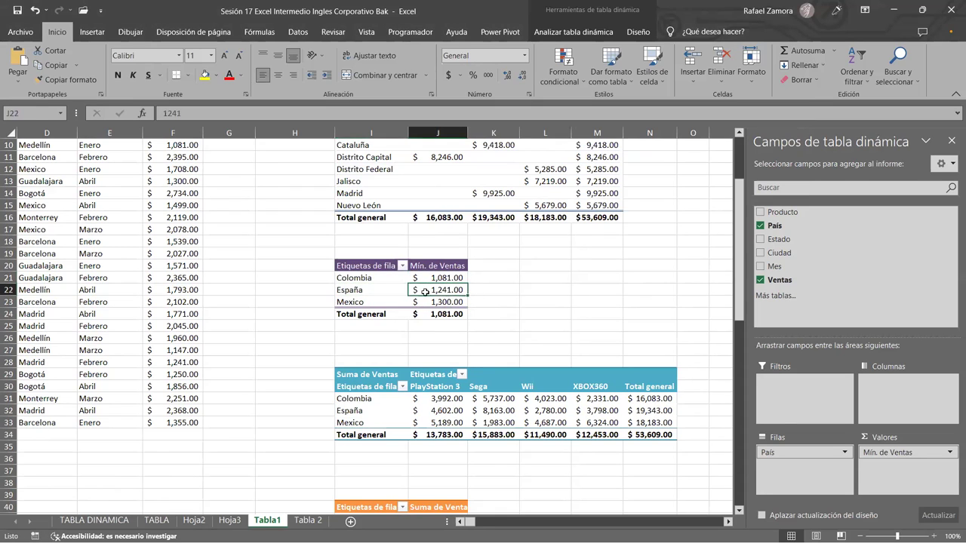
click(452, 302)
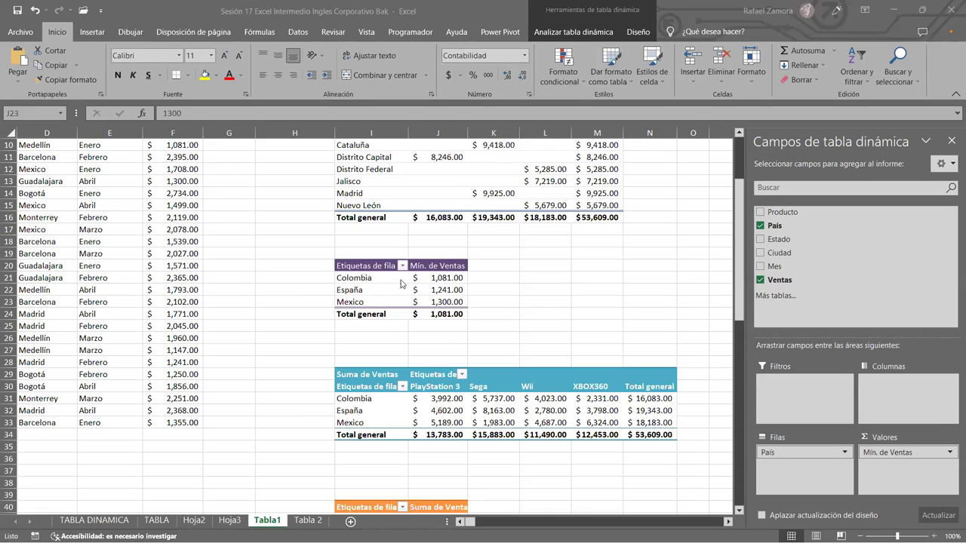
scroll(556, 276, up, 3)
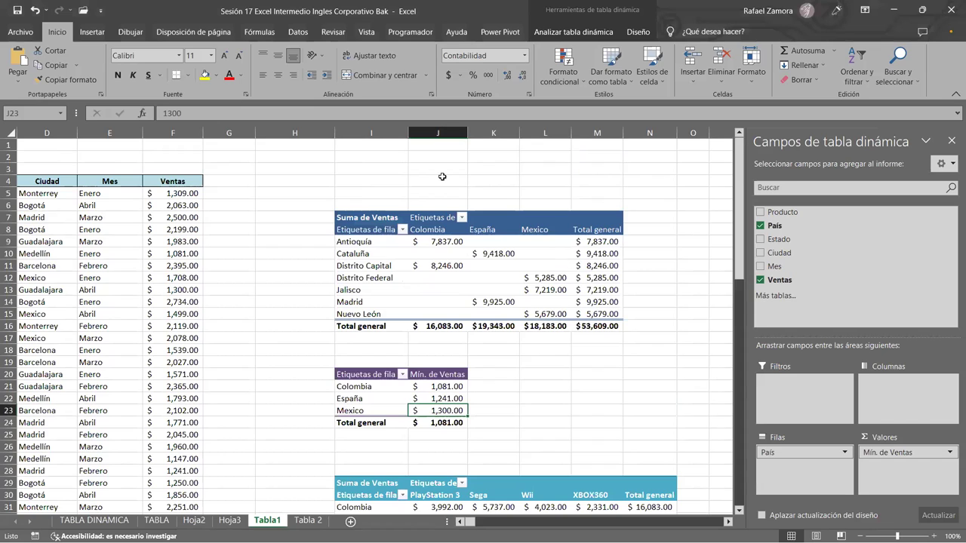
- Type the labels SUMA in I5, MINIMO in I18 and MAXIMO in I27 above the pivots
click(361, 192)
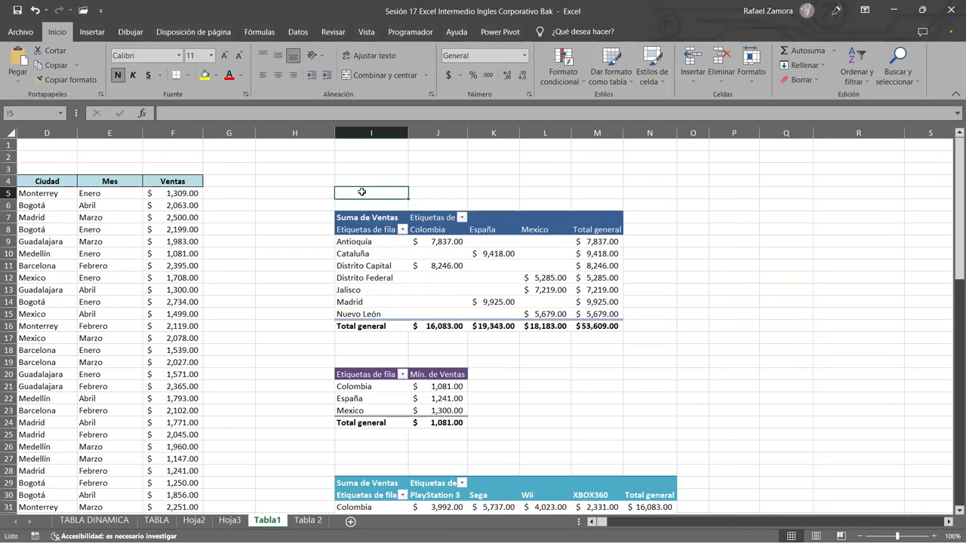
text(SUMA)
key(BackSpace)
key(BackSpace)
key(BackSpace)
text(SUMA)
click(371, 350)
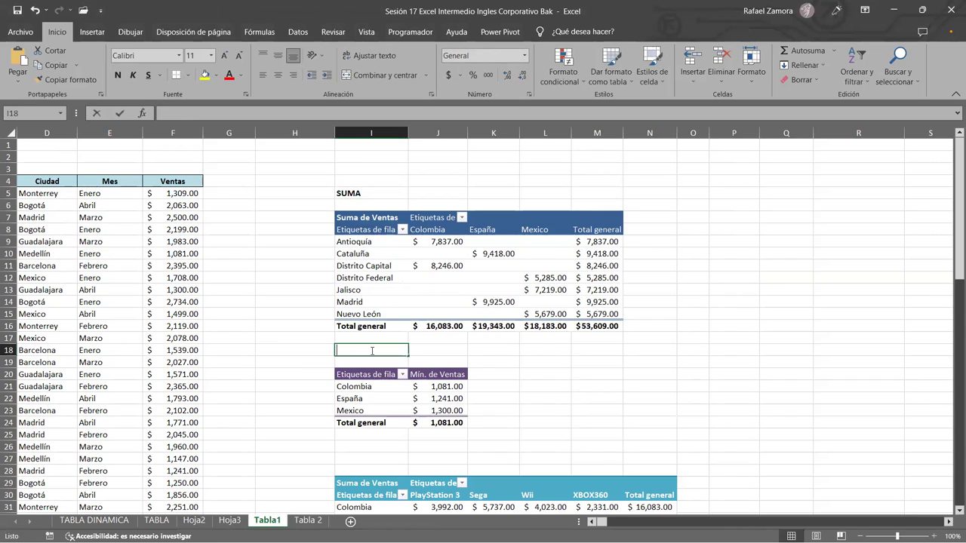
text(MINIMO)
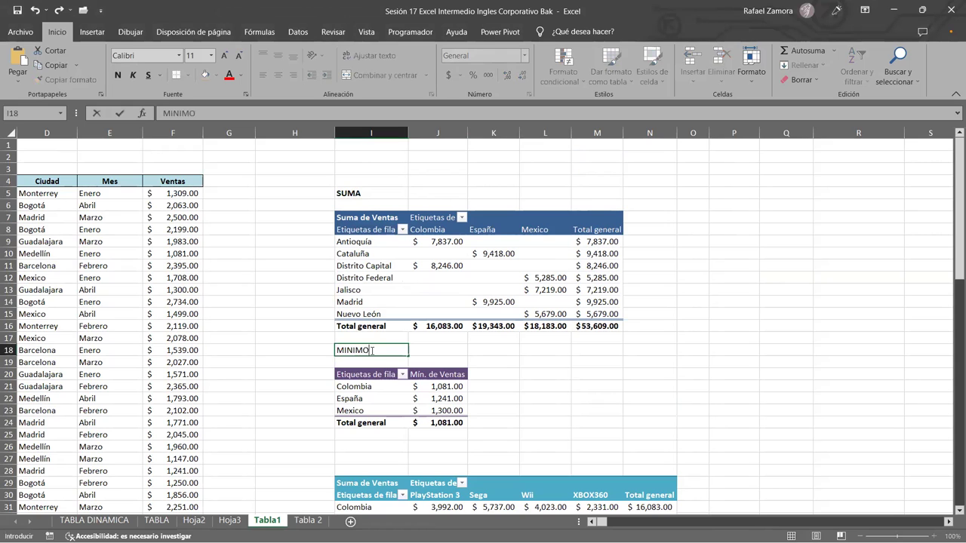
key(Return)
scroll(370, 355, down, 2)
scroll(371, 355, down, 1)
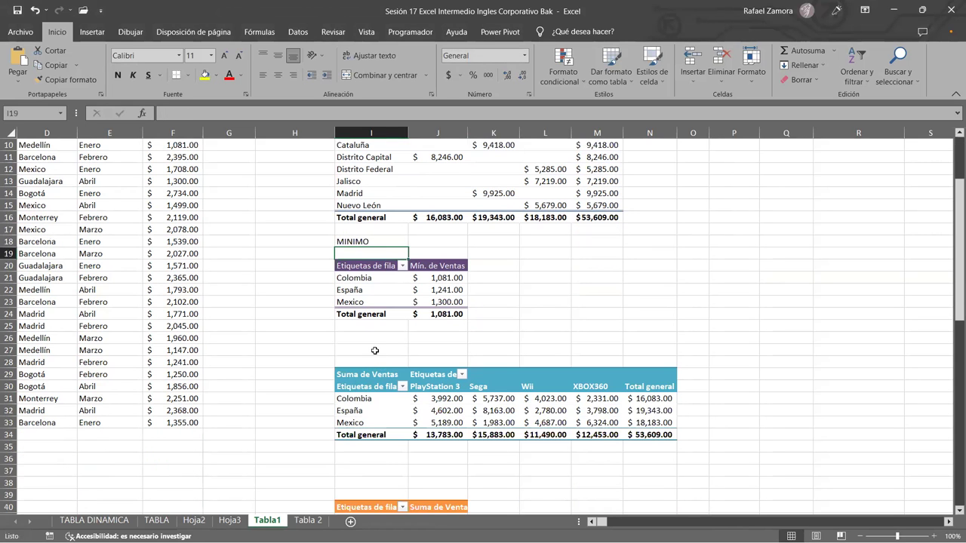
click(373, 352)
text(MAXIMO)
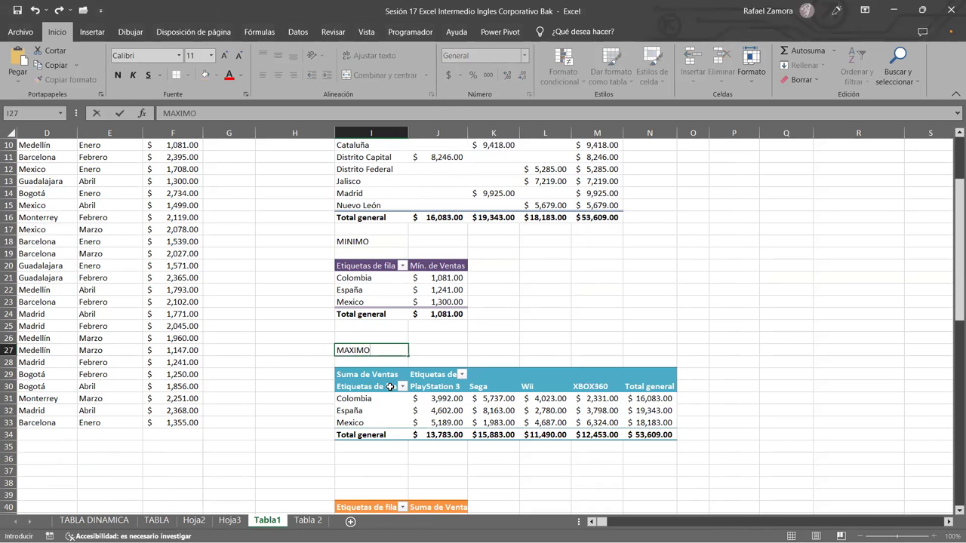
key(ctrl+Return)
- Format the SUMA, MINIMO and MAXIMO labels in bold red
scroll(395, 350, up, 3)
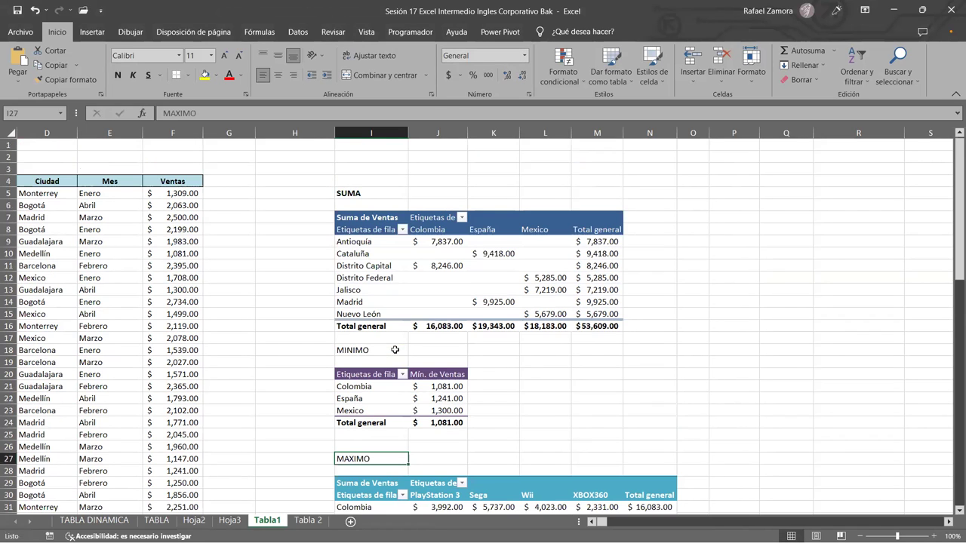
ctrl+click(368, 350)
ctrl+click(371, 193)
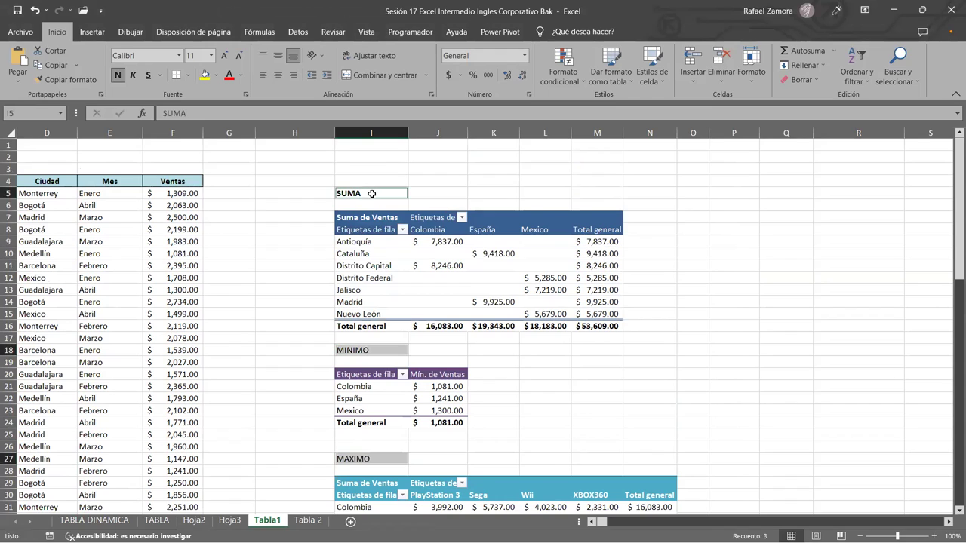
key(ctrl+n)
key(ctrl+n)
click(229, 76)
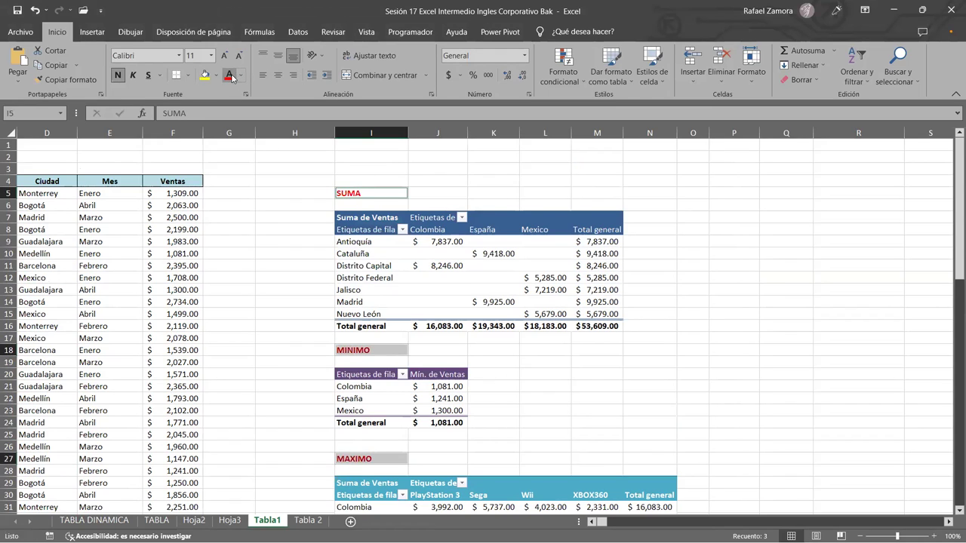
click(596, 386)
scroll(443, 317, down, 2)
scroll(439, 355, down, 1)
- Summarise the country-by-product pivot's Ventas by Máx., giving an overall maximum of $2,734.00
scroll(439, 354, down, 1)
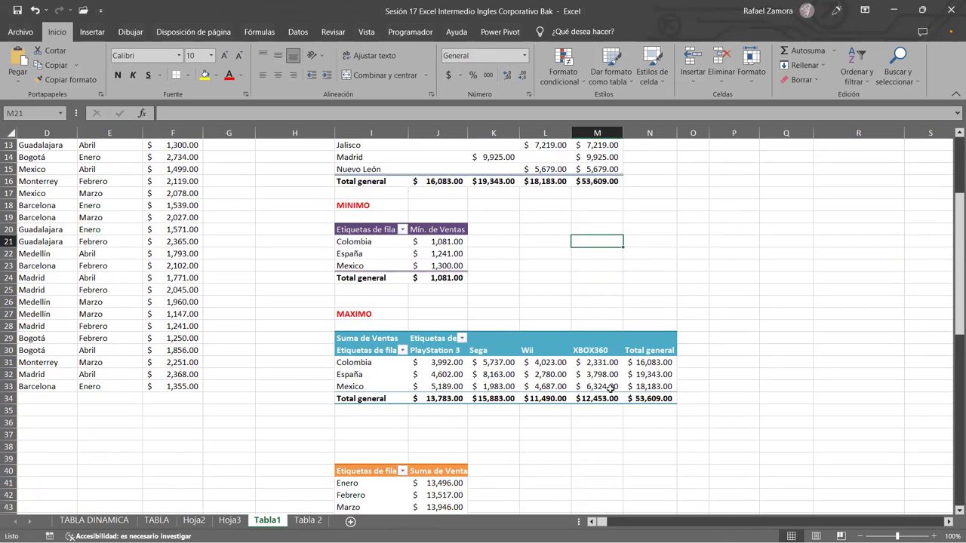
click(603, 386)
mouse_move(607, 375)
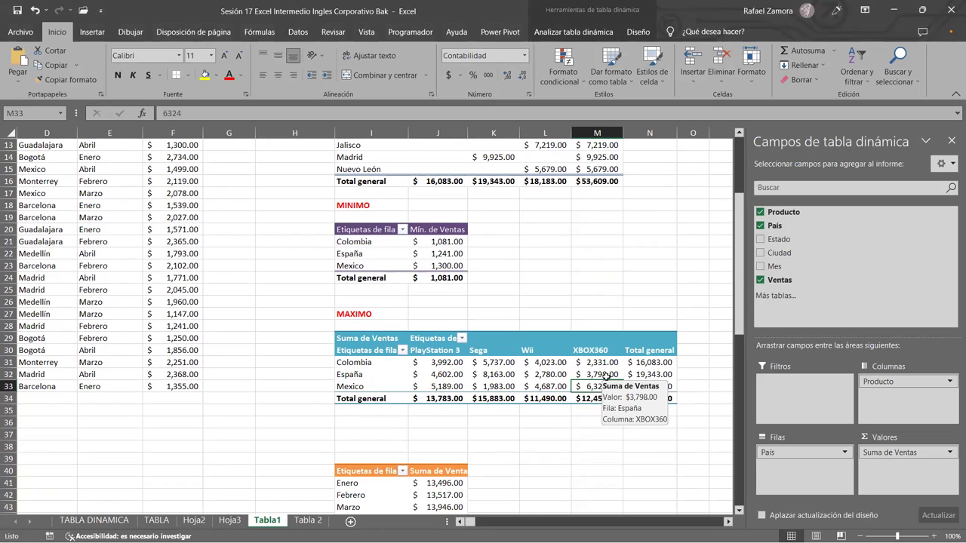
right_click(663, 374)
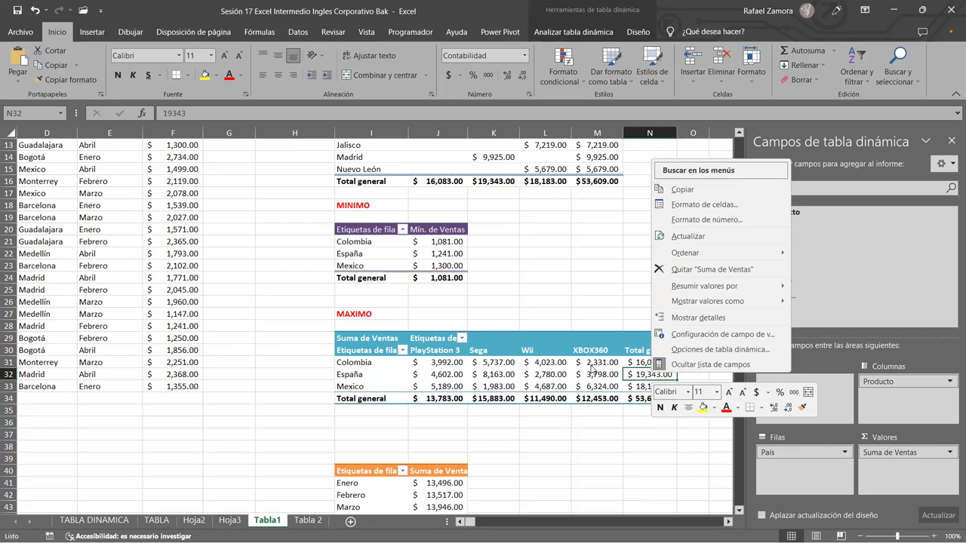
click(743, 335)
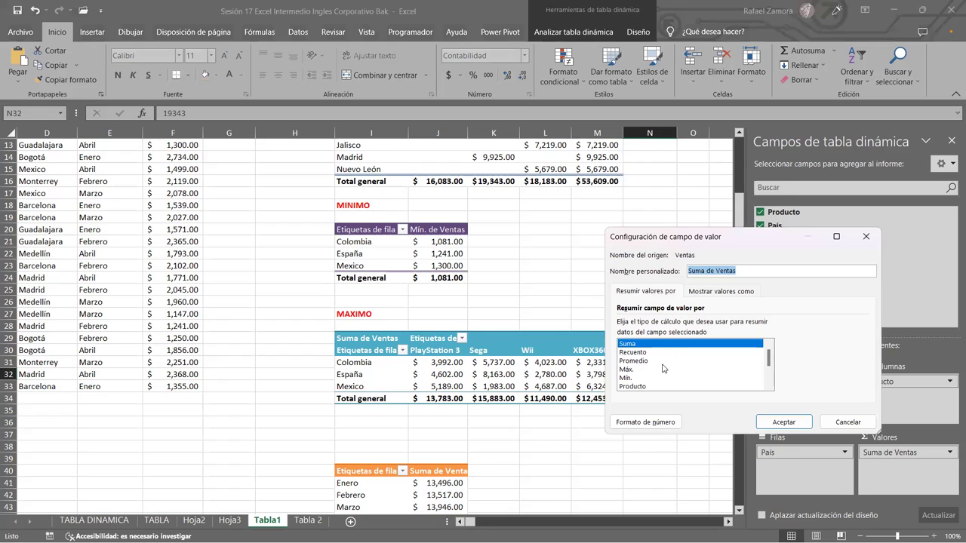
click(631, 369)
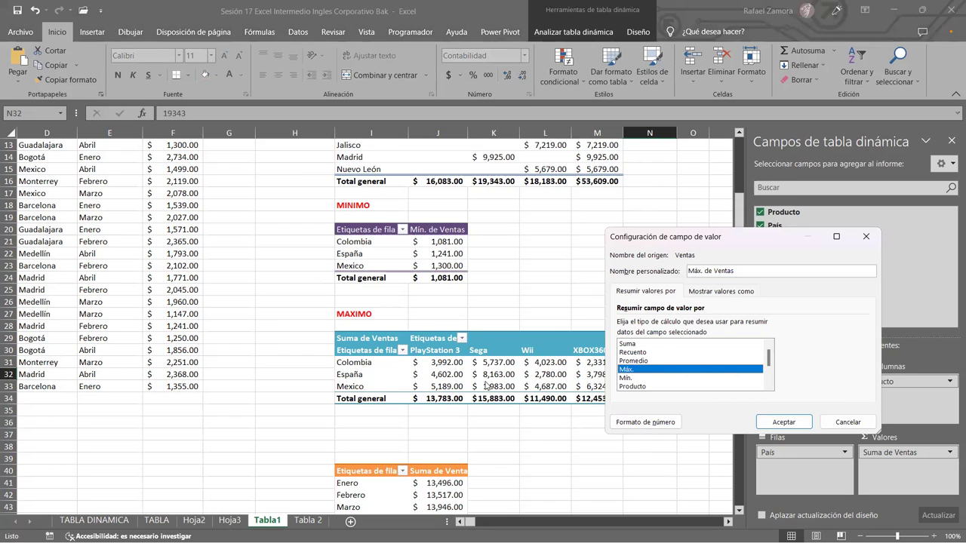
key(Return)
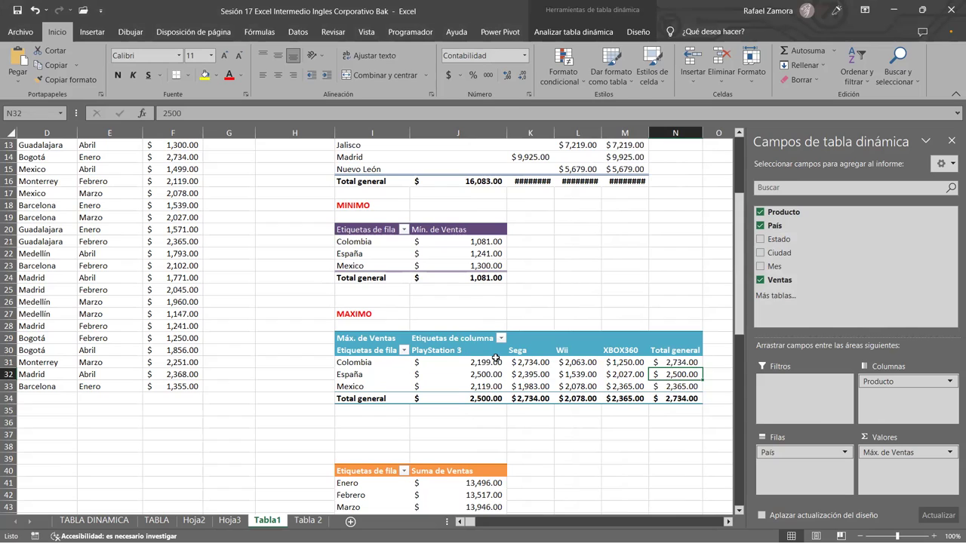
mouse_move(493, 375)
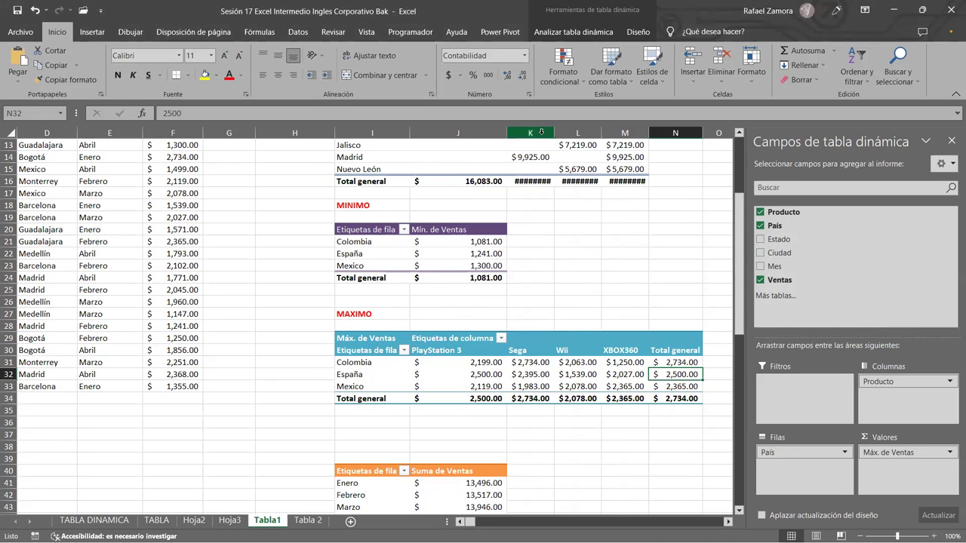
drag(549, 132, 604, 135)
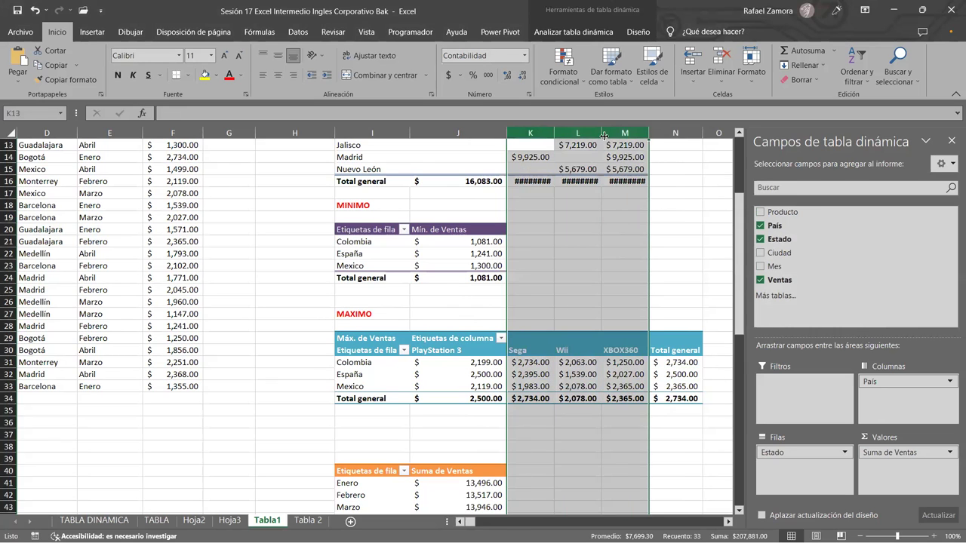
- AutoFit columns K to M so the SUMA pivot's totals display instead of ####
double_click(603, 135)
click(625, 312)
scroll(625, 289, up, 4)
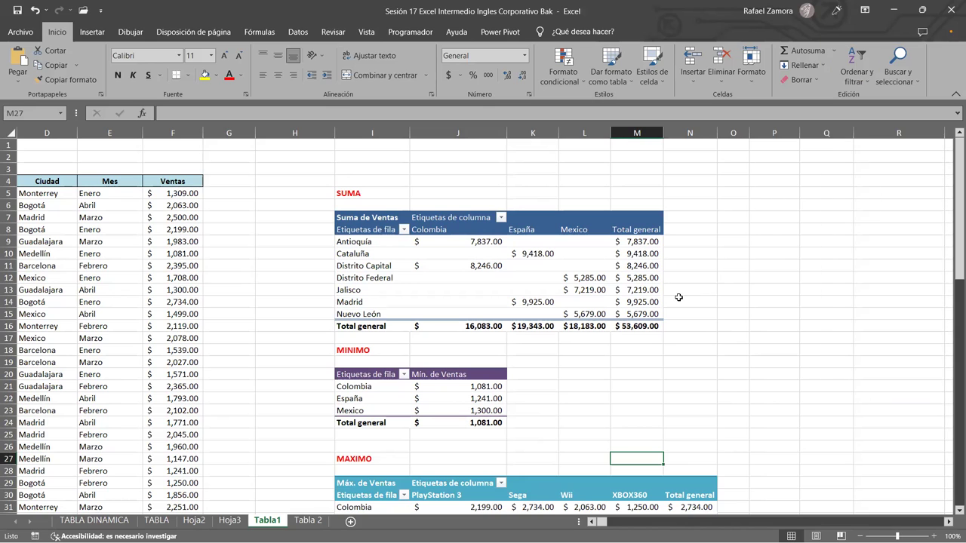
scroll(621, 330, down, 3)
scroll(382, 280, up, 1)
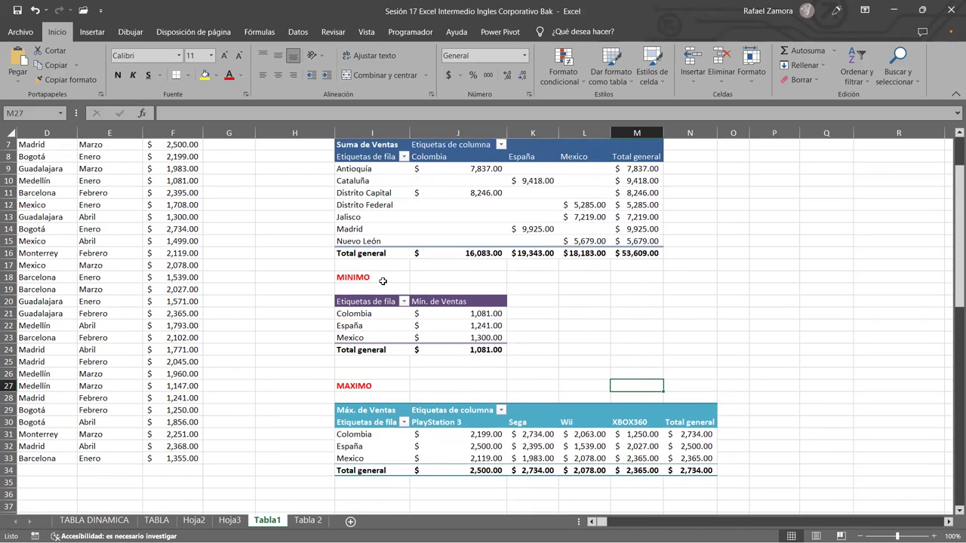
scroll(386, 294, up, 1)
scroll(381, 415, down, 3)
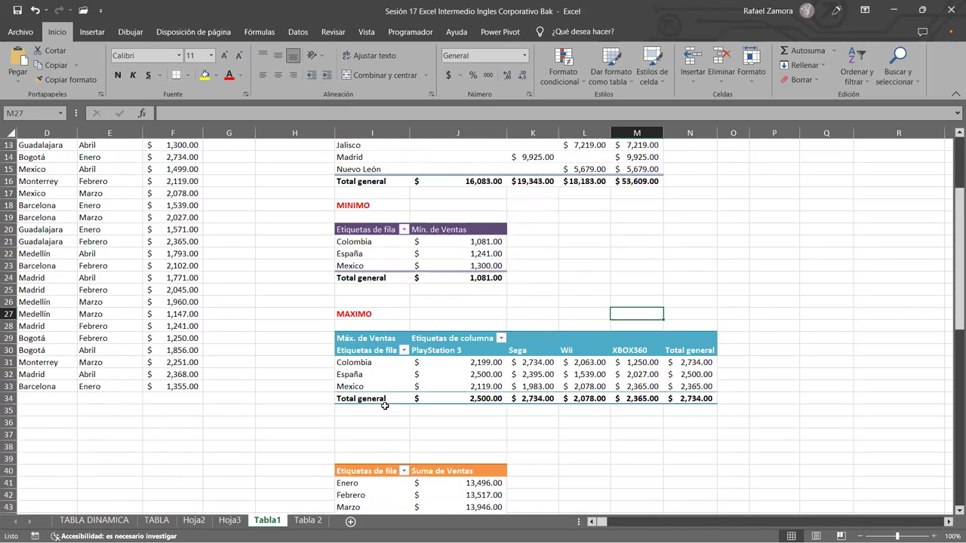
scroll(407, 406, down, 2)
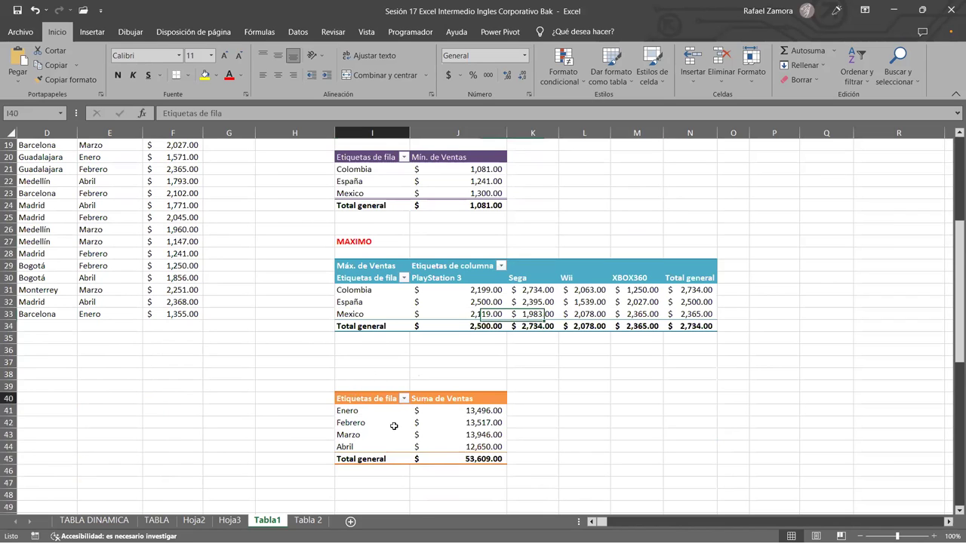
- Move the orange monthly pivot up one row to I39:J44
drag(367, 397, 467, 470)
drag(372, 394, 505, 454)
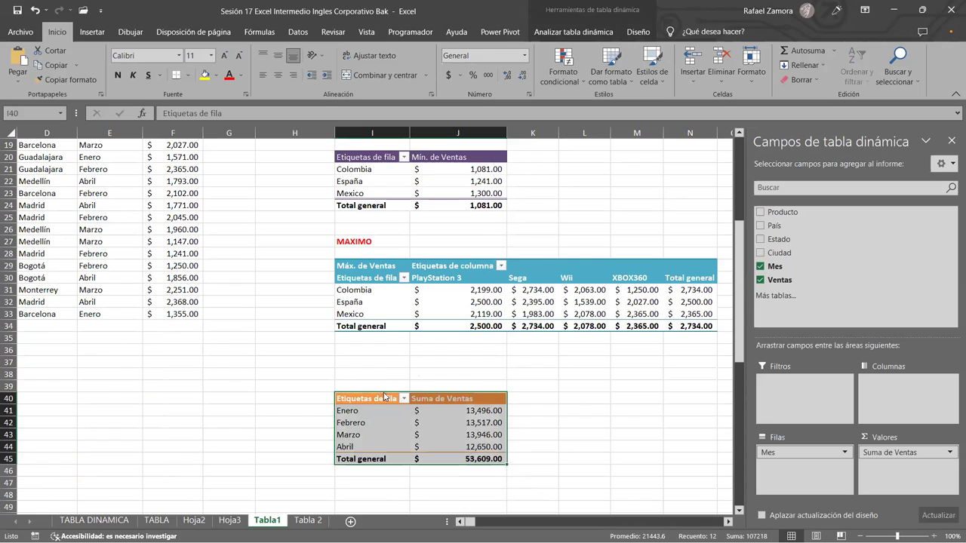
mouse_move(382, 393)
mouse_down()
mouse_move(382, 380)
mouse_move(381, 389)
mouse_up()
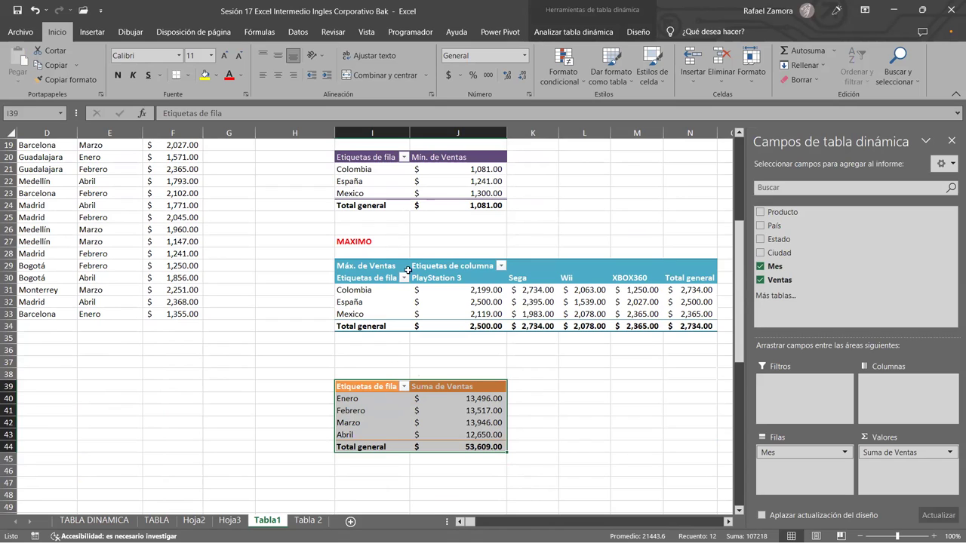
- Enter the heading PROMEDIO in cell I37
click(383, 364)
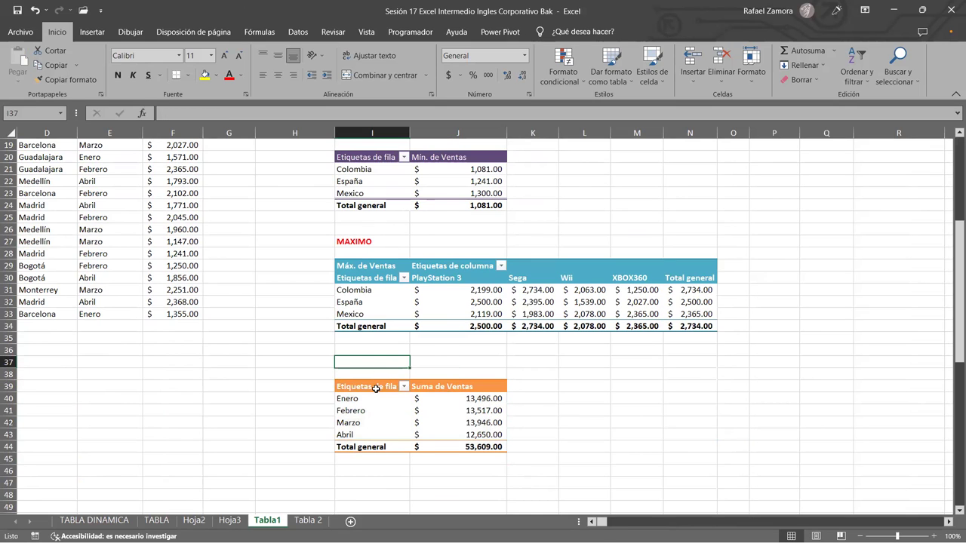
text(PROMEDIO)
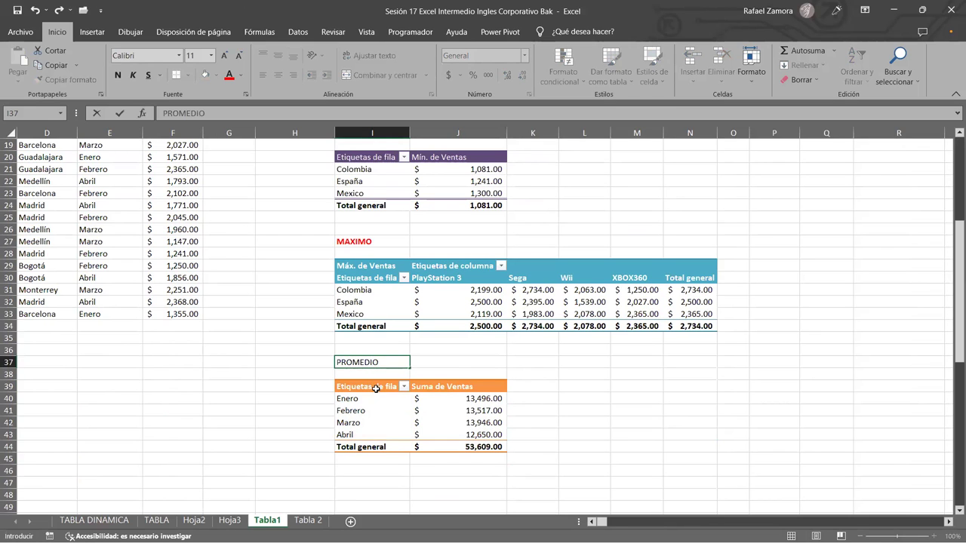
key(ctrl+Return)
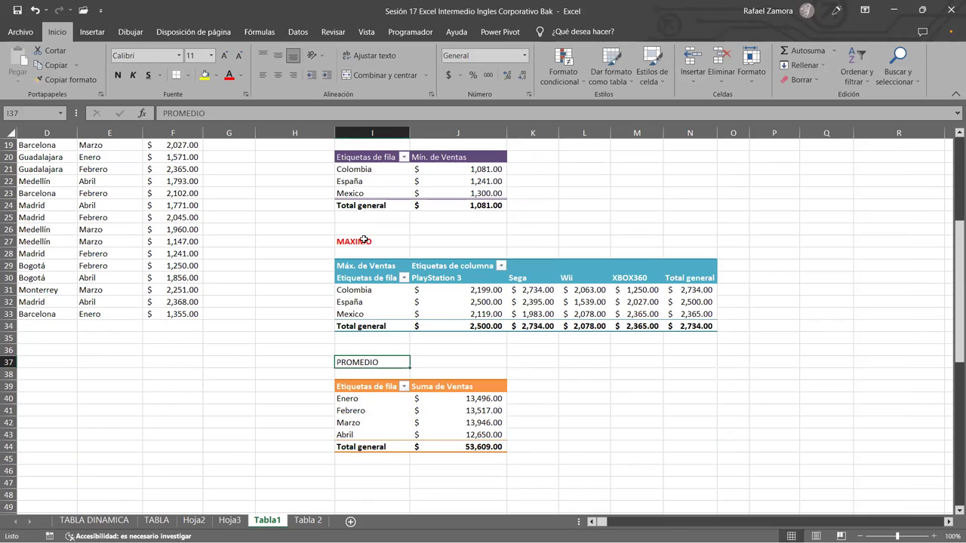
- Copy the MAXIMO heading's bold red format onto PROMEDIO with Copiar formato
click(363, 240)
click(50, 80)
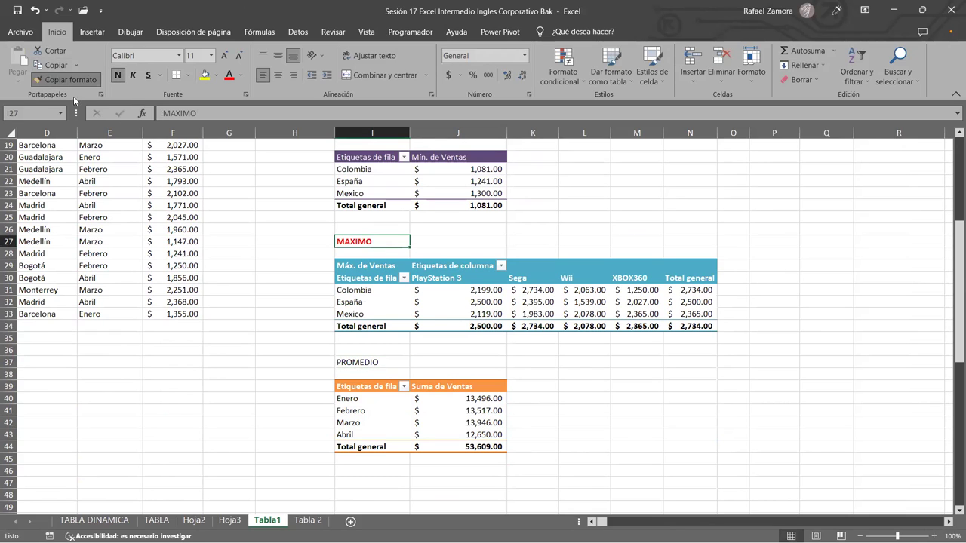
click(363, 361)
click(464, 412)
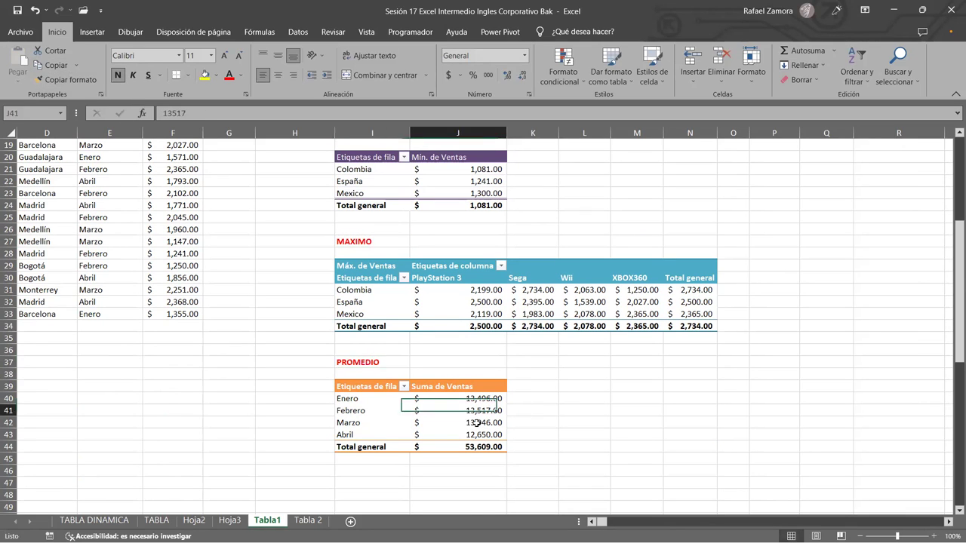
mouse_move(496, 440)
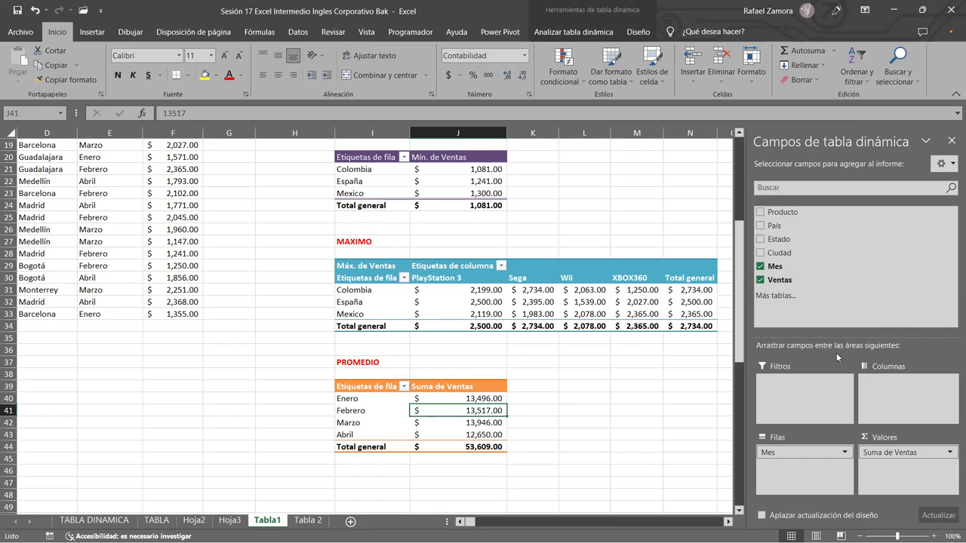
- Change the orange pivot's Ventas summary from sum to Promedio
click(949, 453)
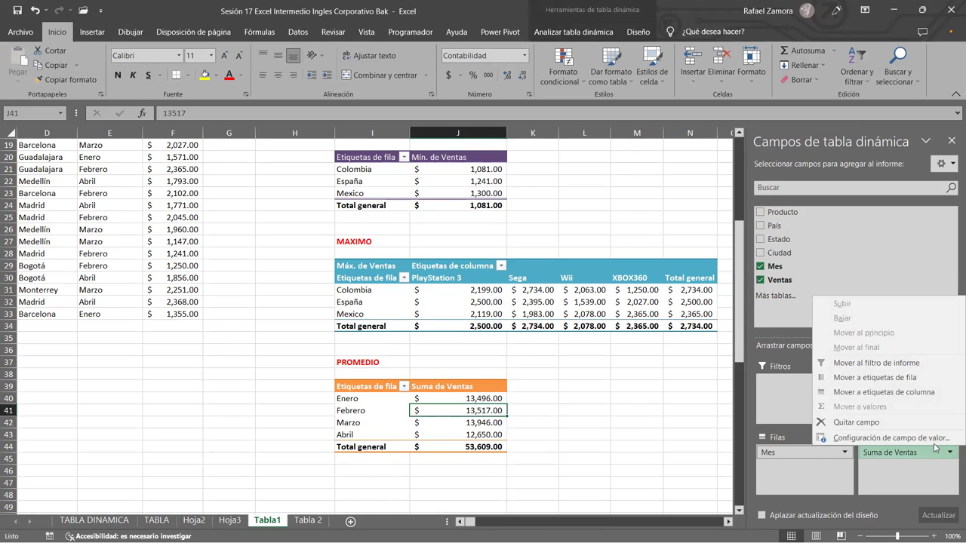
click(889, 437)
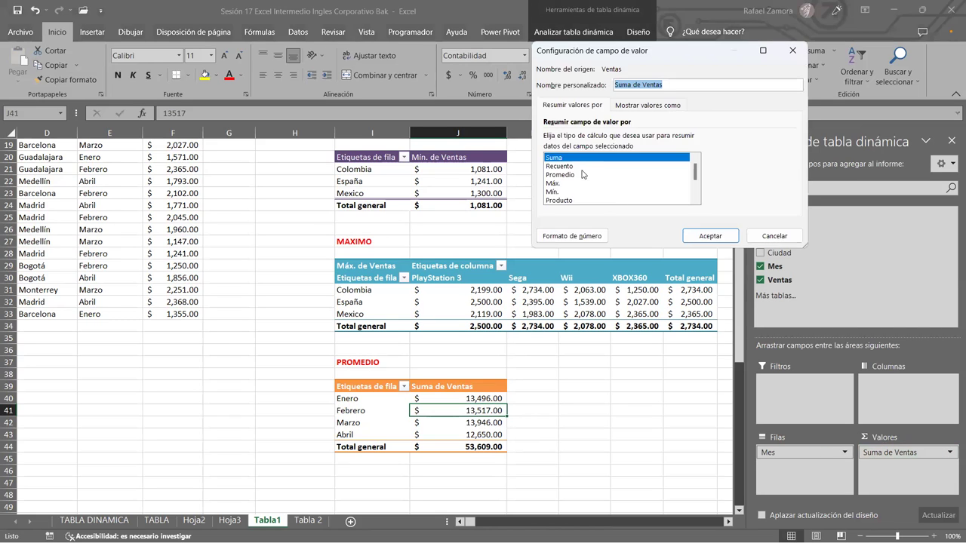
click(562, 175)
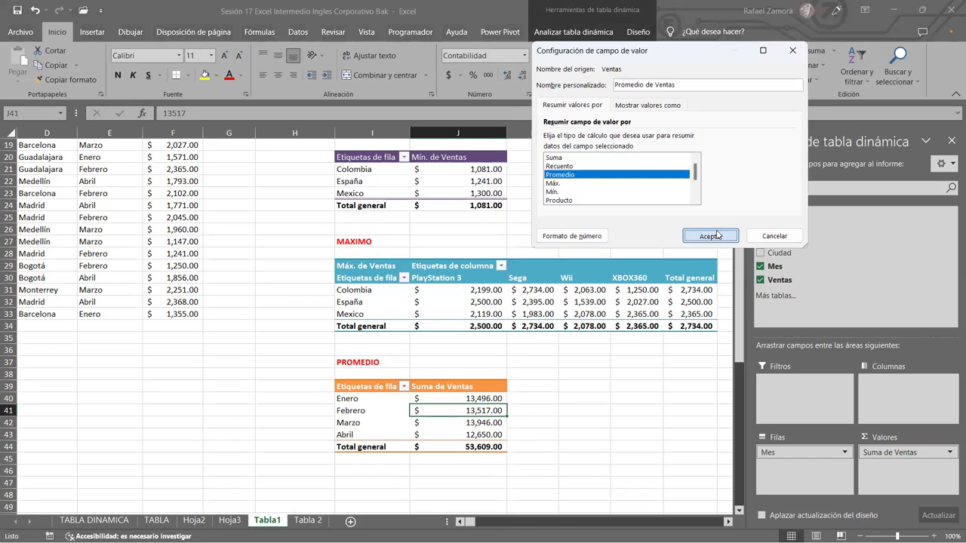
click(709, 236)
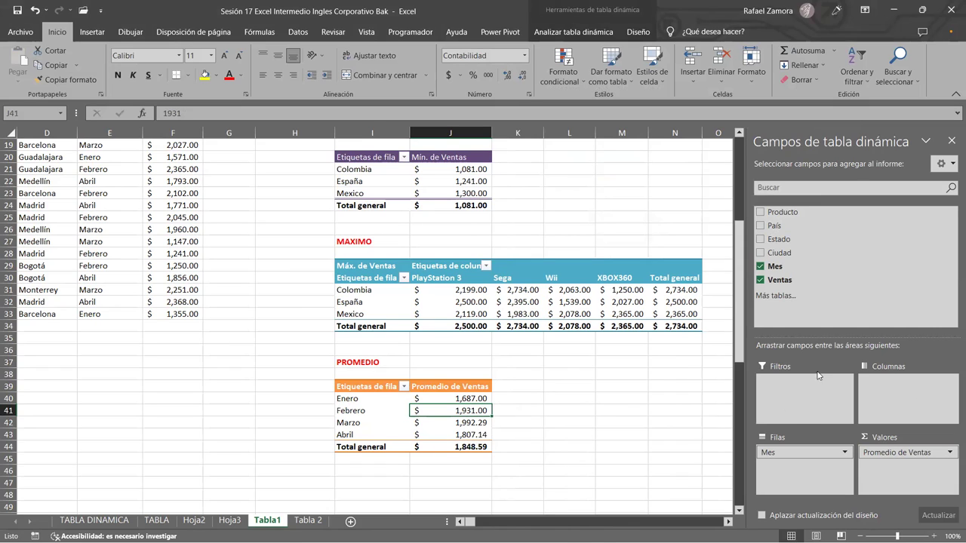
- Remove Mes from the pivot rows so it averages Ventas by Ciudad, overall $1,848.59
mouse_move(783, 452)
mouse_down()
mouse_move(790, 247)
mouse_move(823, 477)
mouse_up()
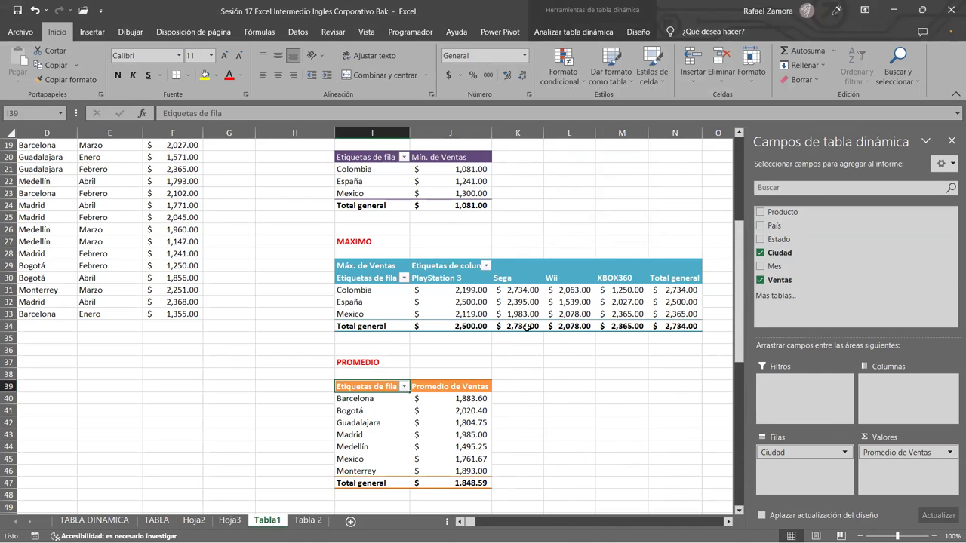
mouse_move(523, 326)
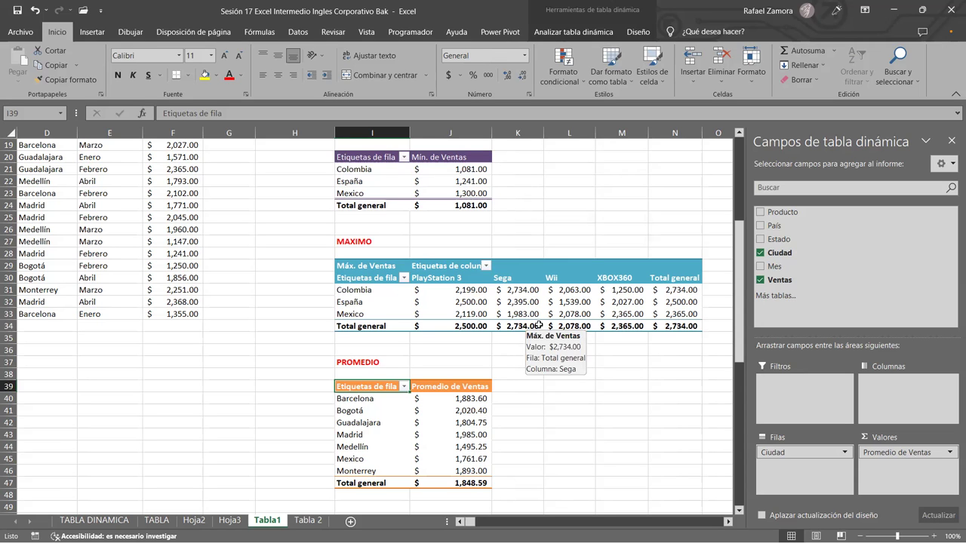
click(555, 408)
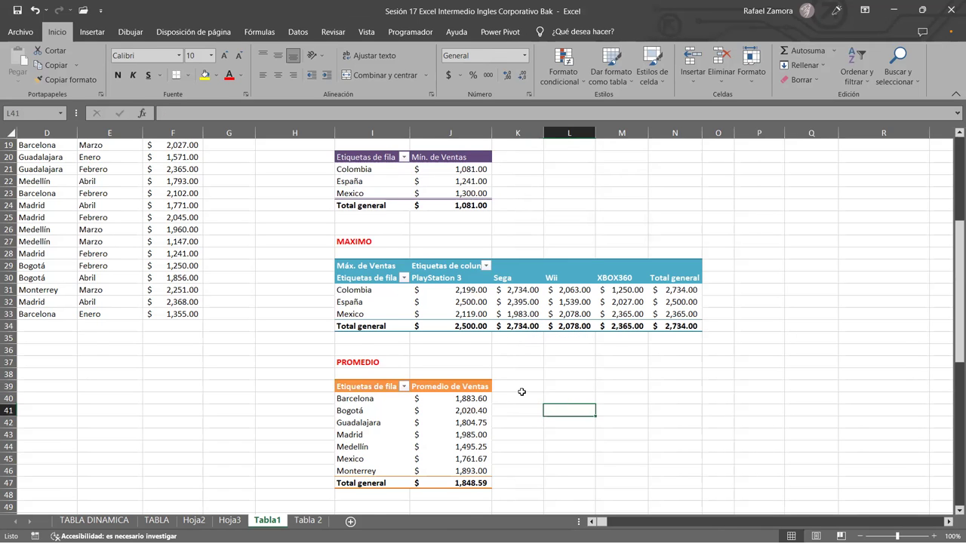
scroll(521, 392, up, 4)
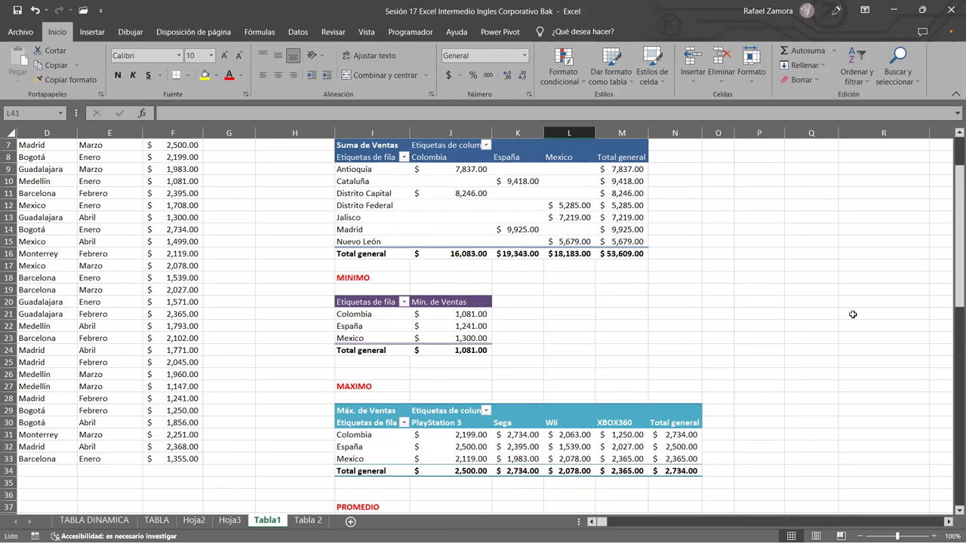
click(841, 421)
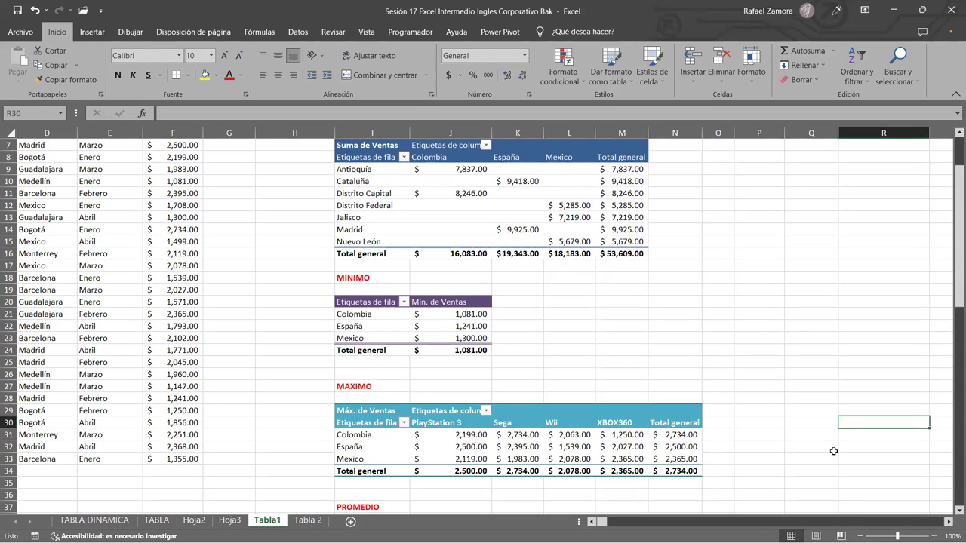
scroll(829, 450, up, 1)
scroll(829, 451, up, 1)
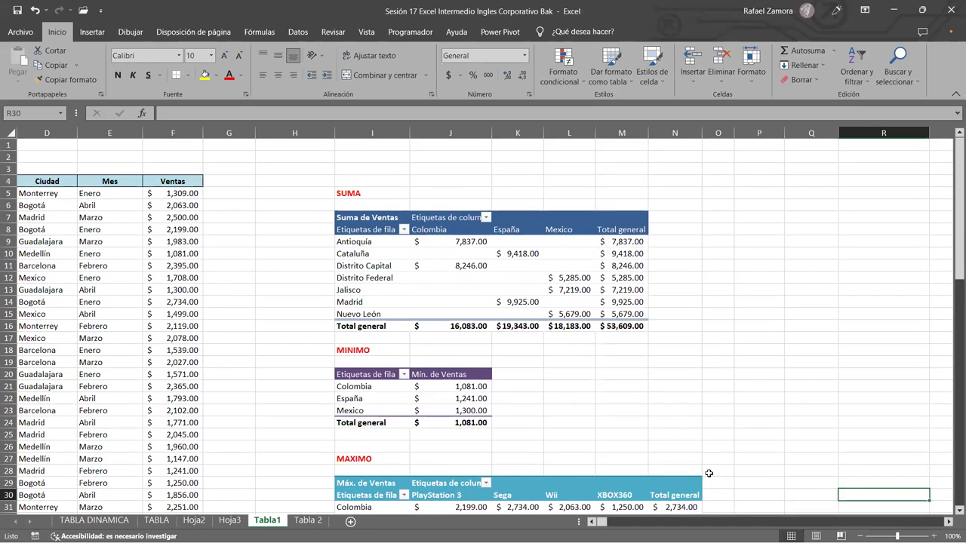
scroll(719, 462, down, 6)
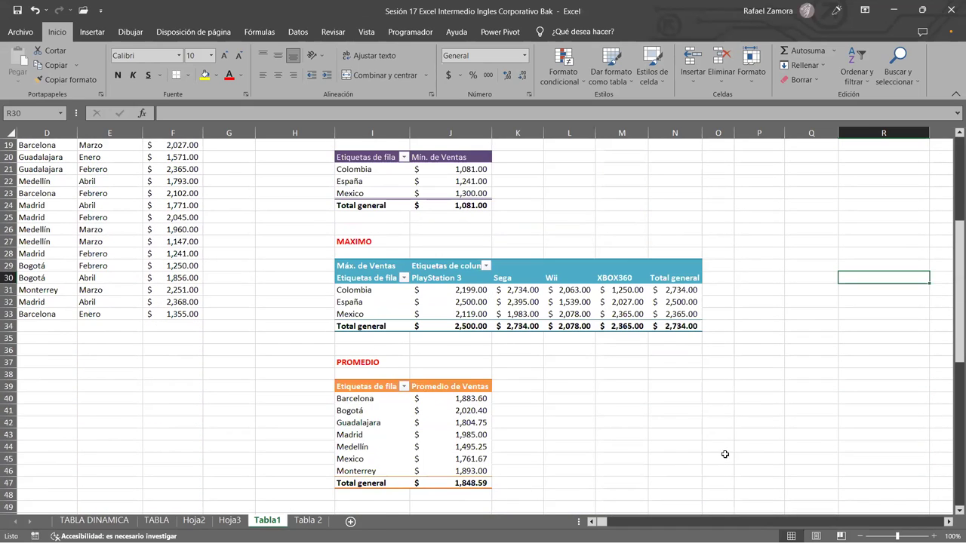
scroll(721, 454, up, 1)
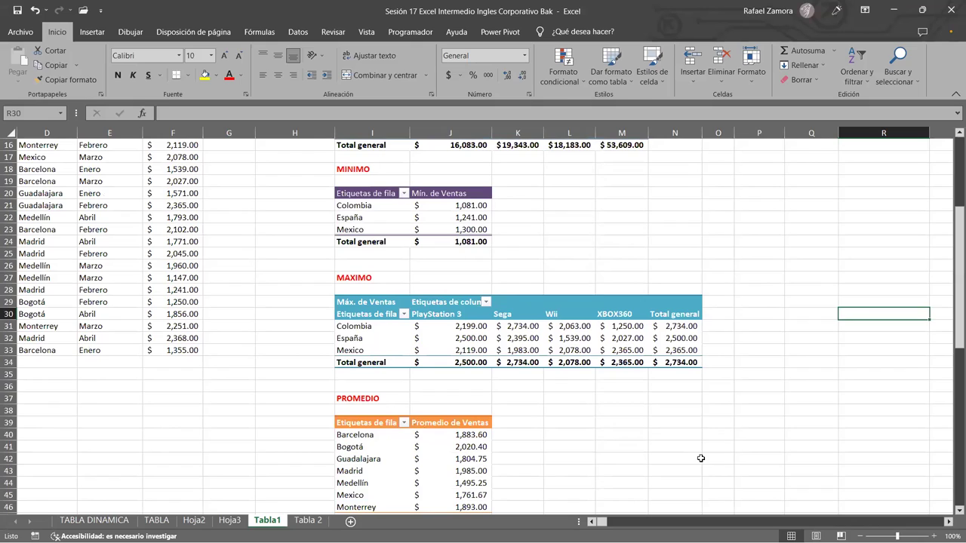
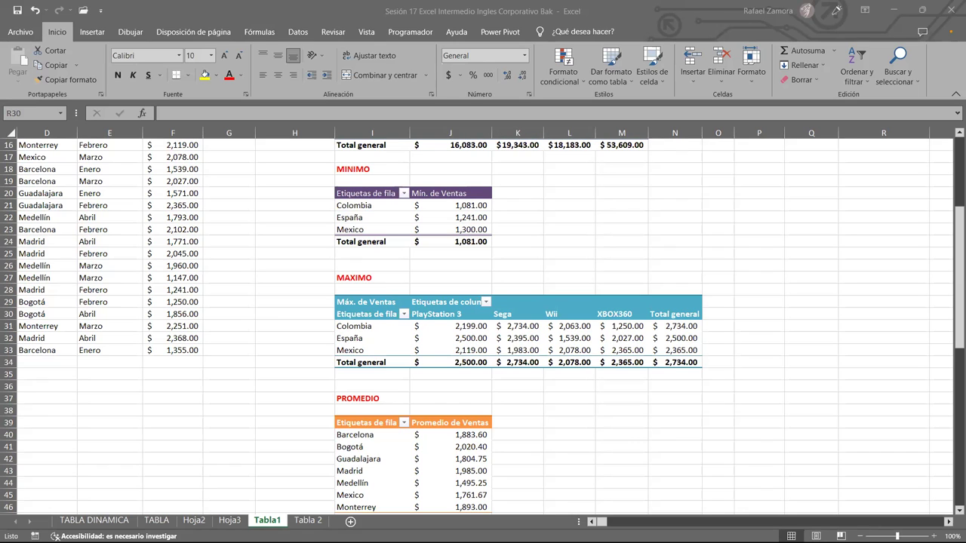
- Review the individual sales amounts in column F, including F11 and F13
click(569, 278)
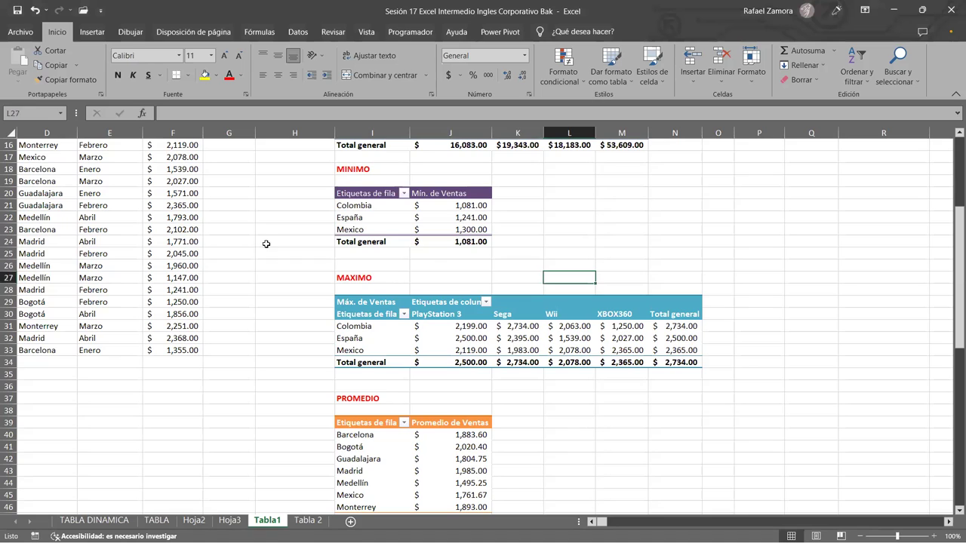
scroll(211, 262, up, 3)
scroll(183, 269, up, 2)
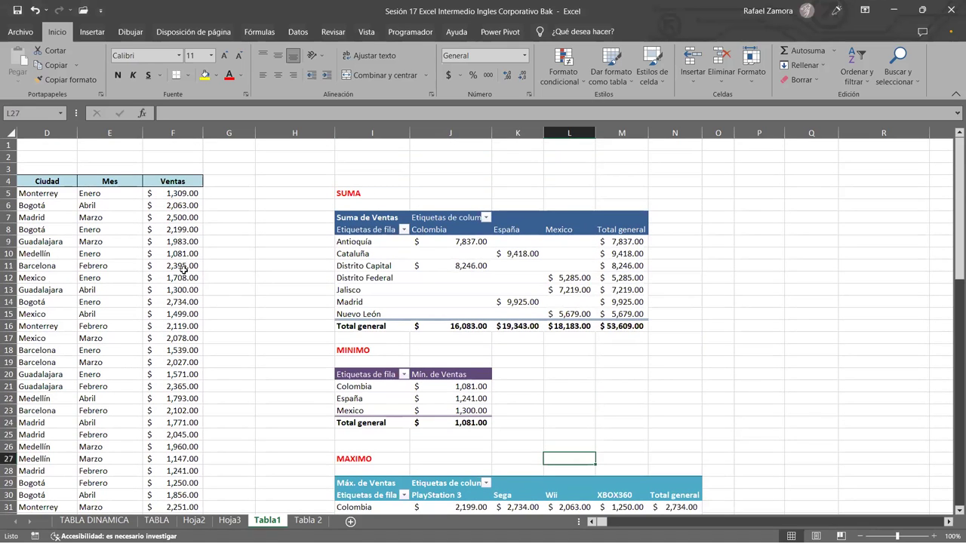
click(183, 266)
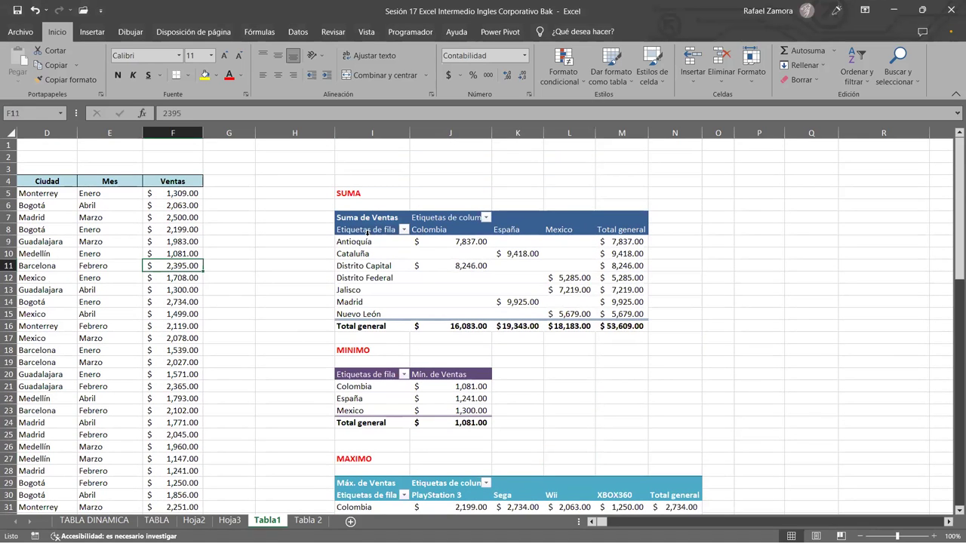
scroll(383, 323, down, 2)
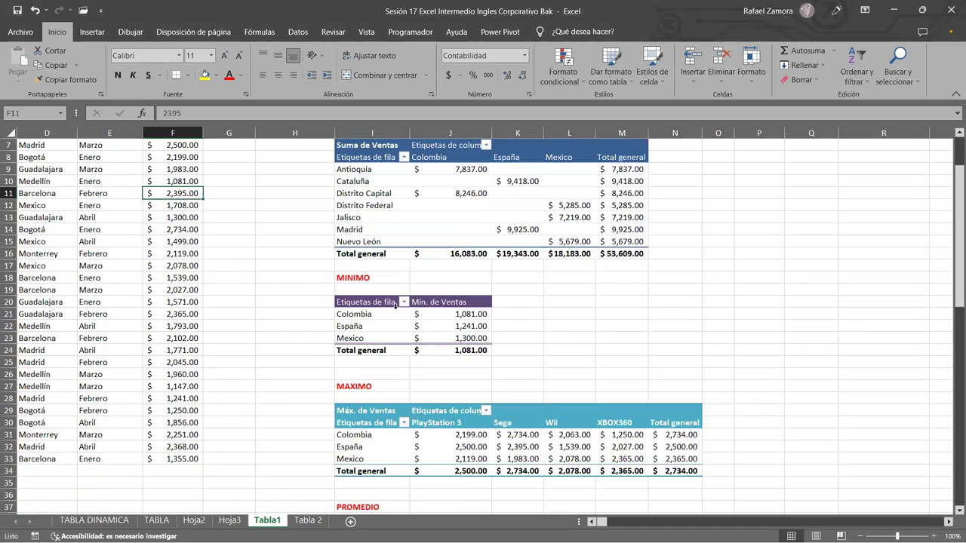
scroll(325, 284, up, 1)
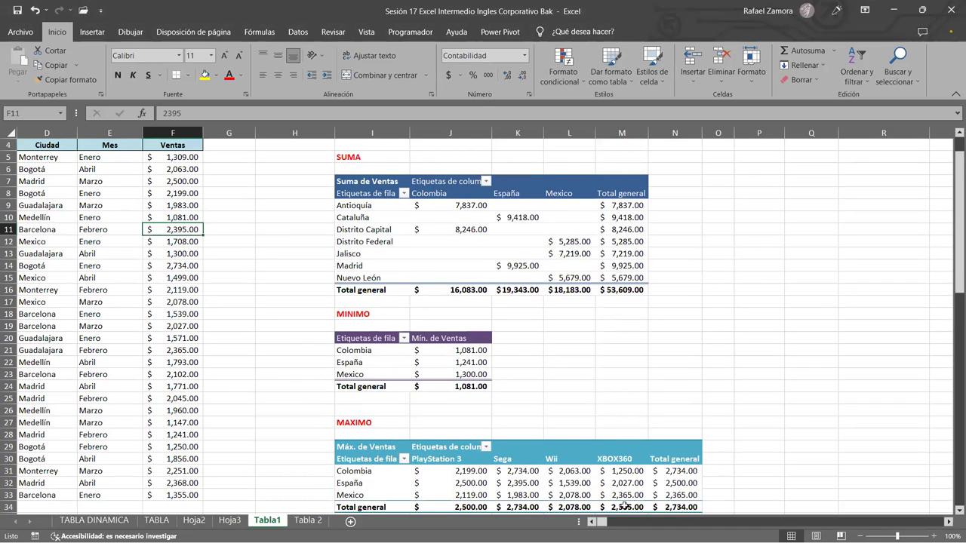
click(184, 189)
click(187, 157)
click(187, 229)
click(187, 253)
scroll(592, 521, left, 3)
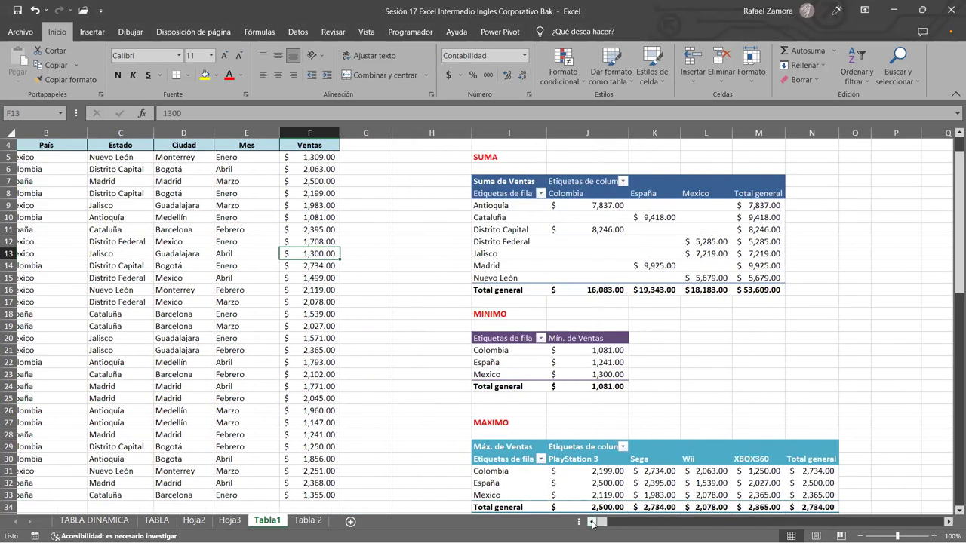
scroll(364, 253, left, 1)
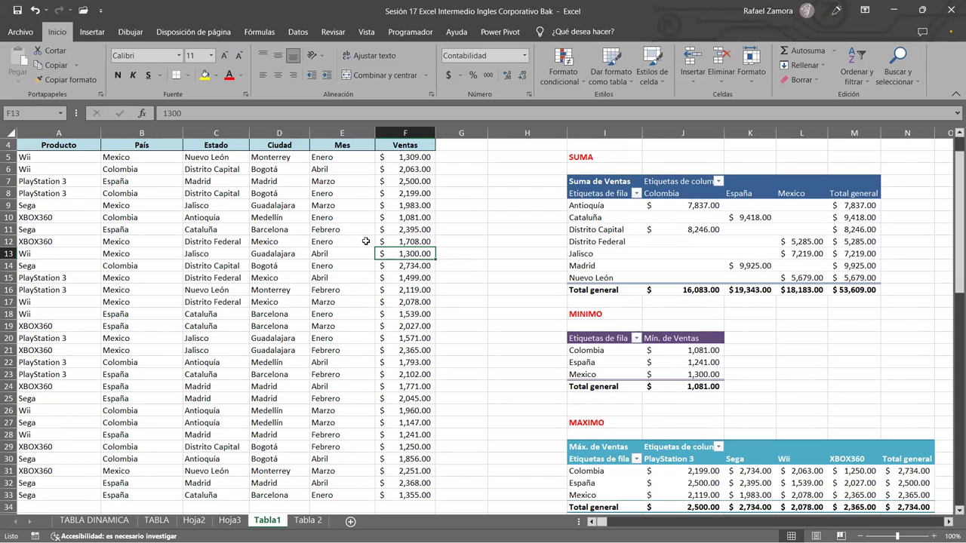
- Select the first data record A5:F5, then check sales amounts from F5 down to F15
click(397, 155)
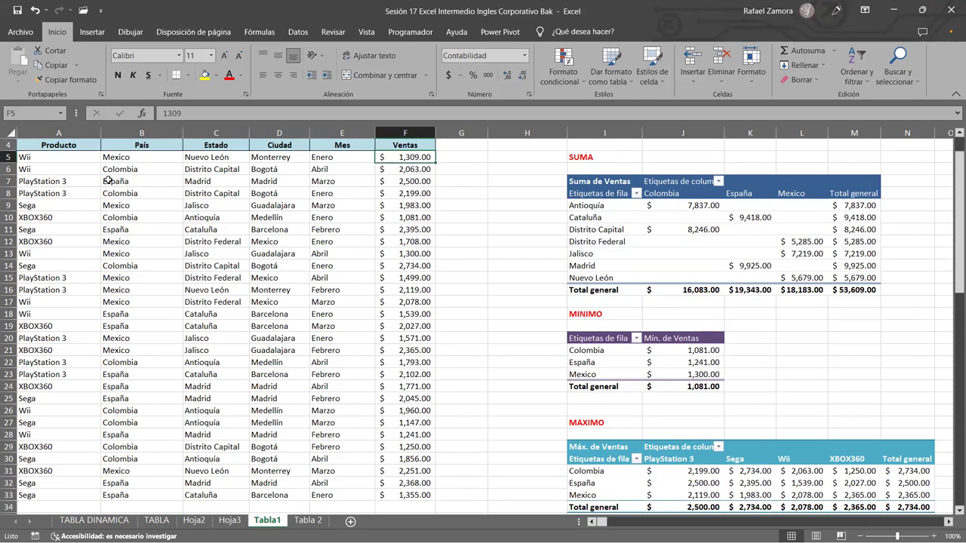
drag(34, 157, 412, 156)
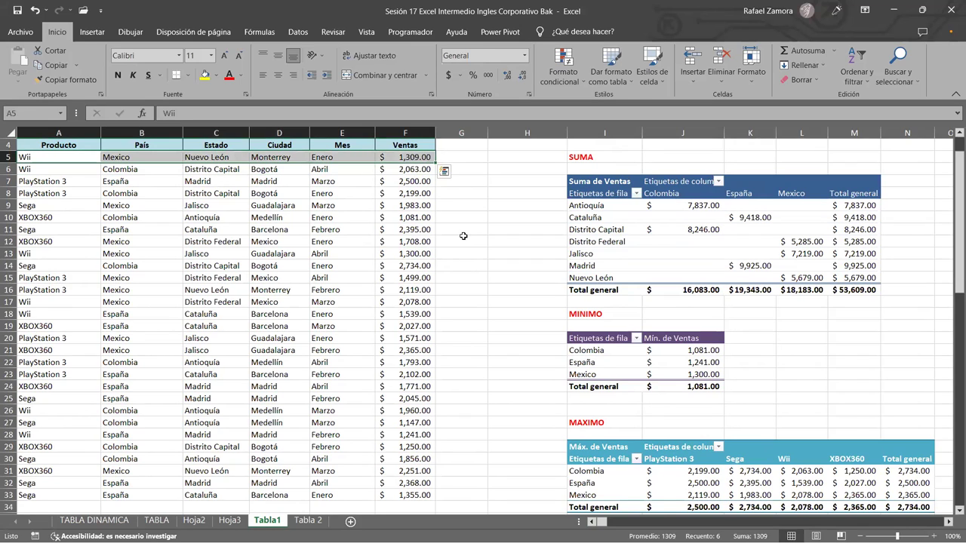
click(419, 158)
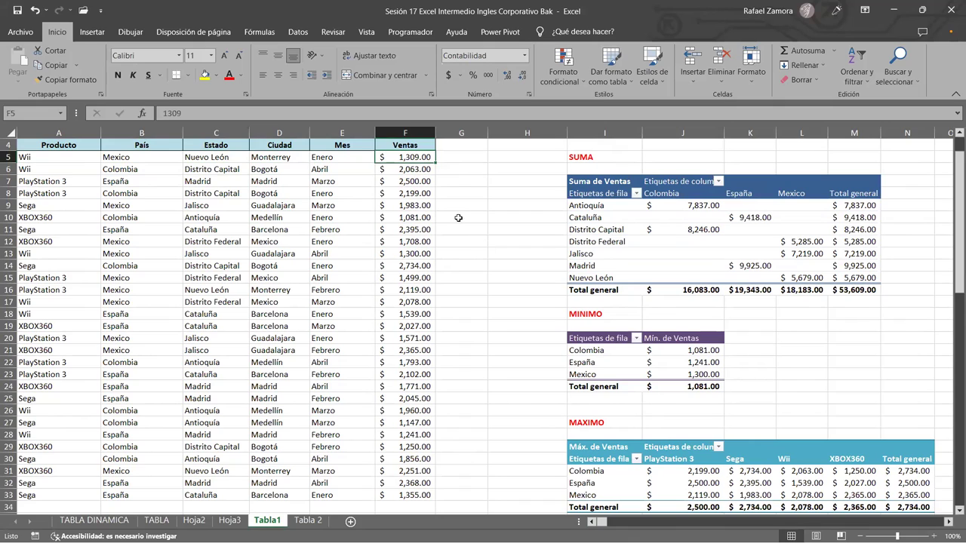
click(415, 205)
click(424, 242)
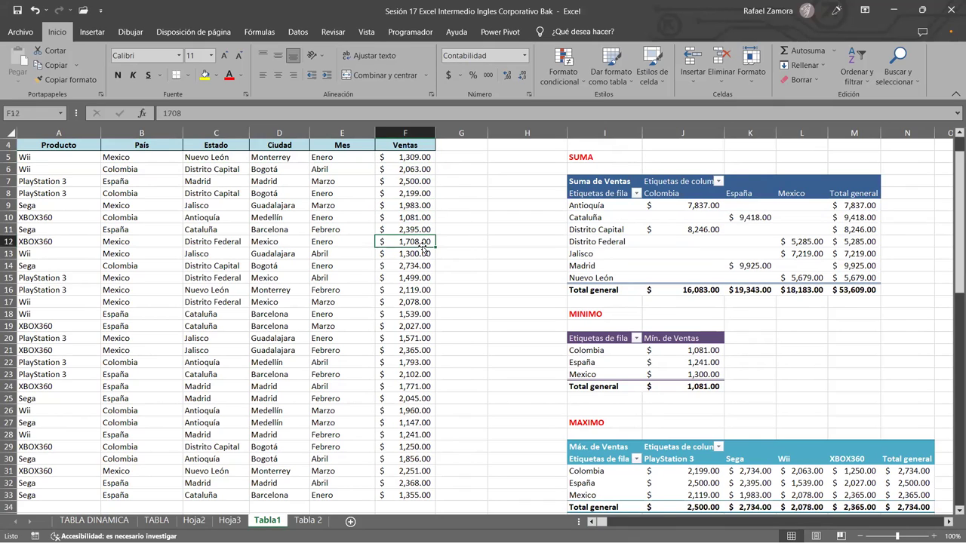
click(413, 279)
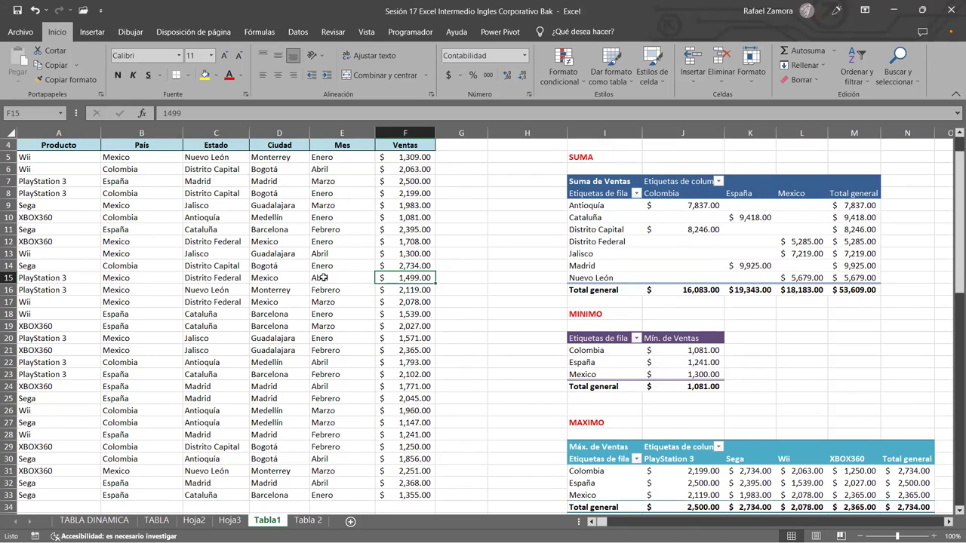
- Make País cell B13 active and bring up the Datos tab tools
click(295, 255)
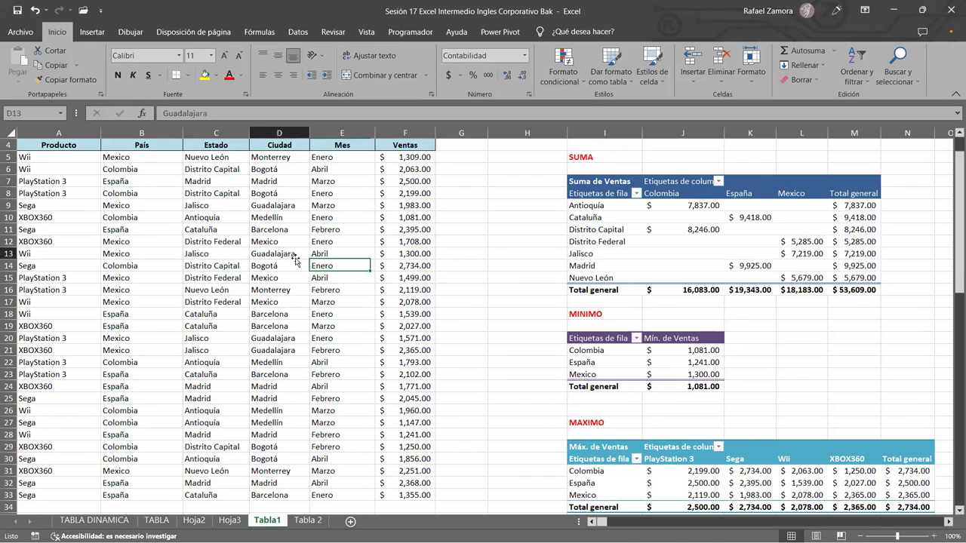
click(149, 255)
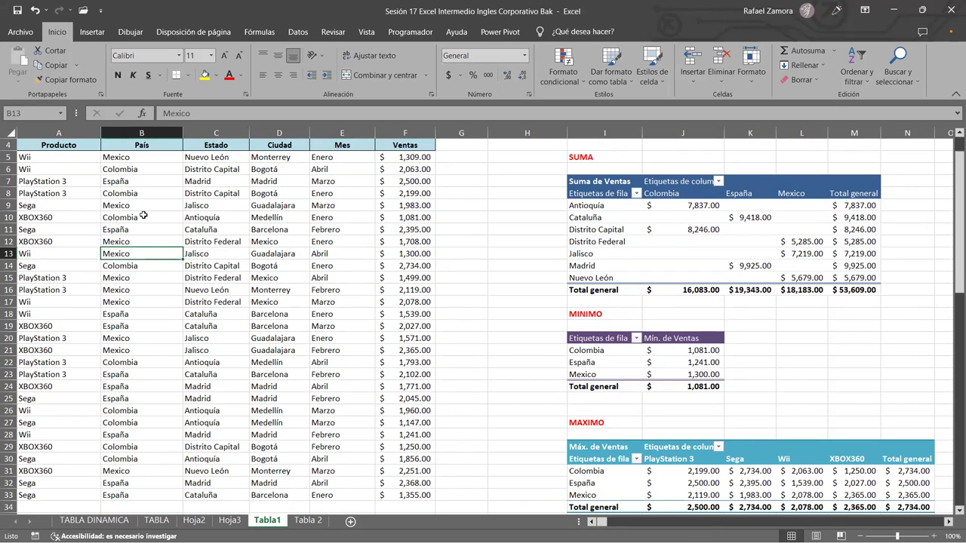
click(298, 31)
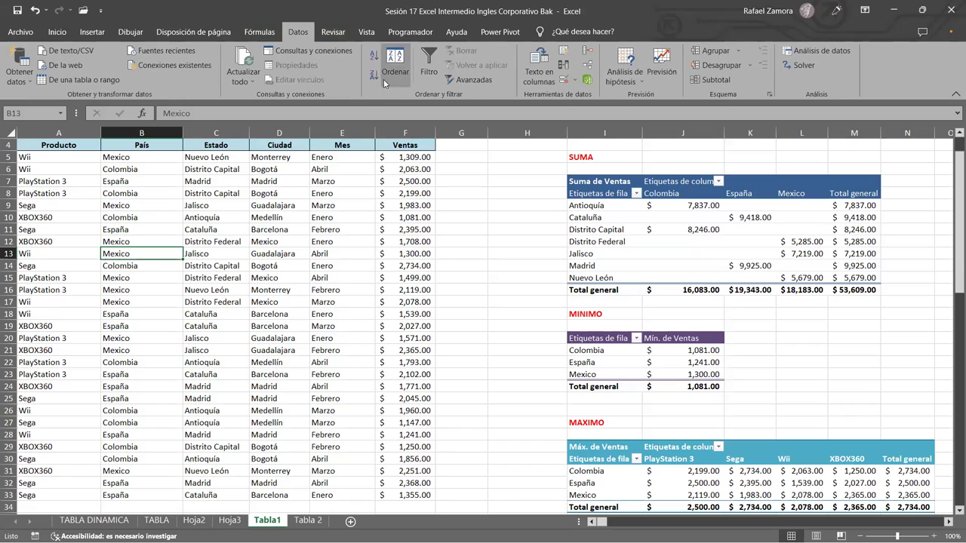
- Sort the sales table by País from A to Z, then move to cell F6
click(374, 56)
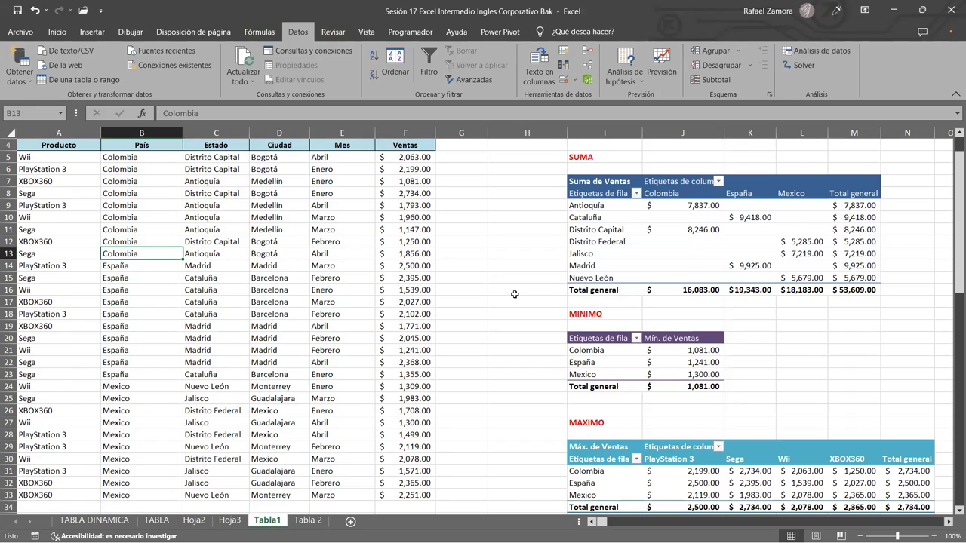
click(422, 157)
click(424, 169)
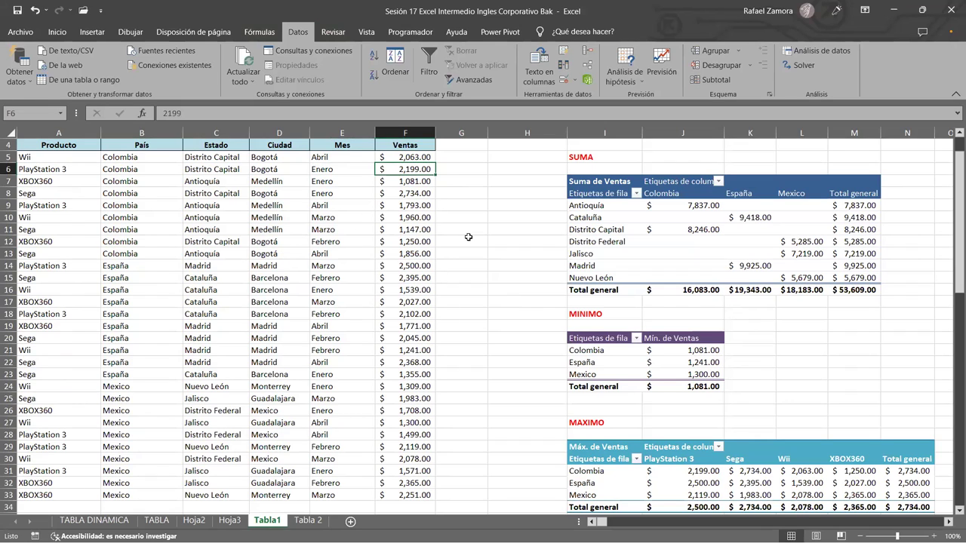
- Enter 1950 as the Colombia XBOX360 Medellín sale in cell F7
key(Down)
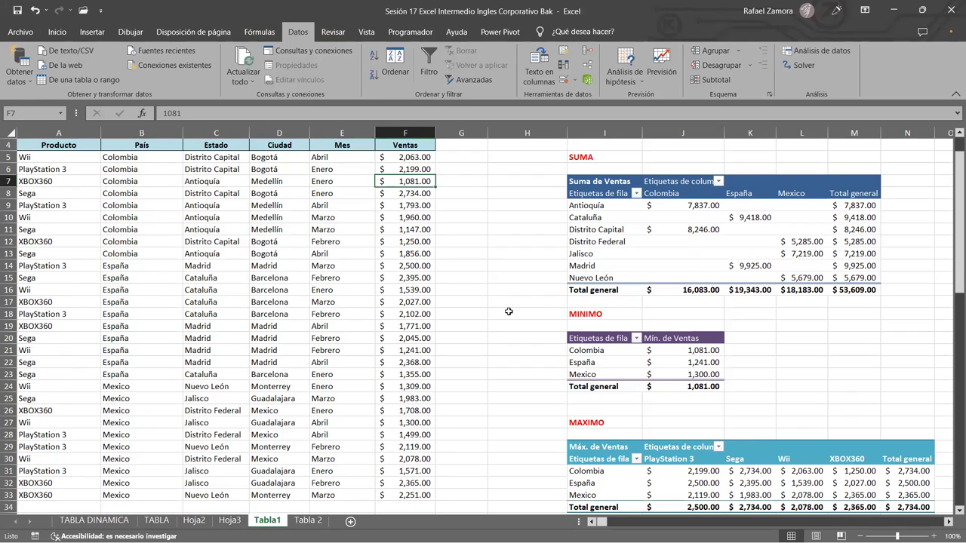
text(1950)
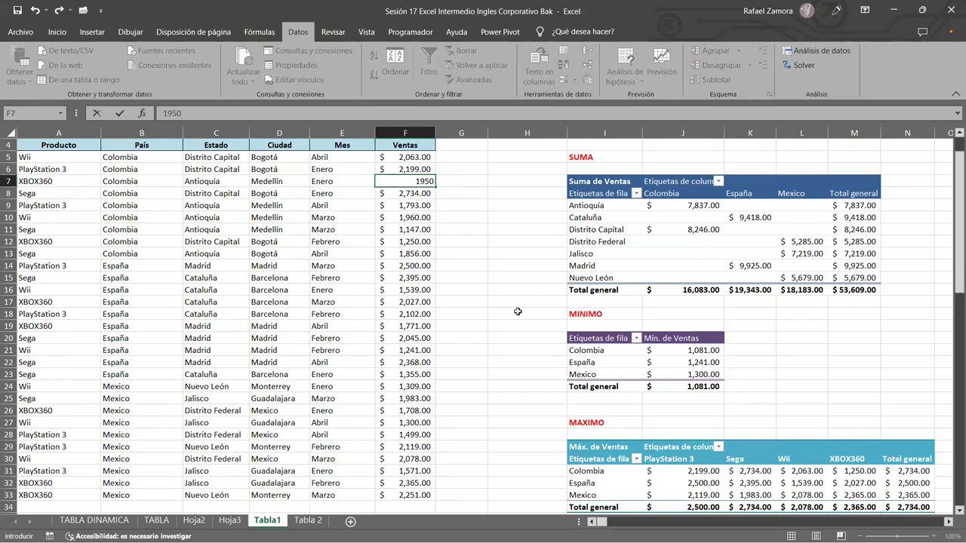
key(Return)
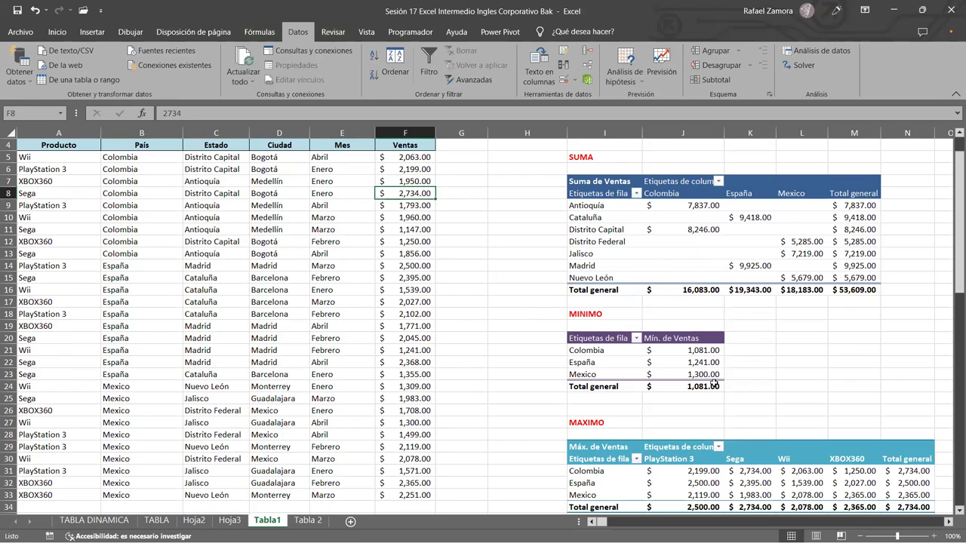
scroll(886, 437, down, 3)
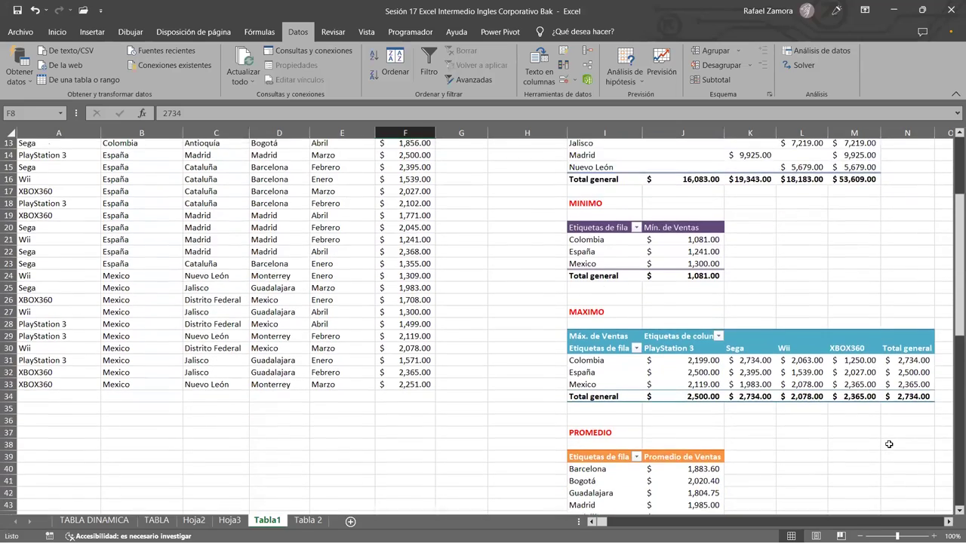
scroll(889, 445, up, 3)
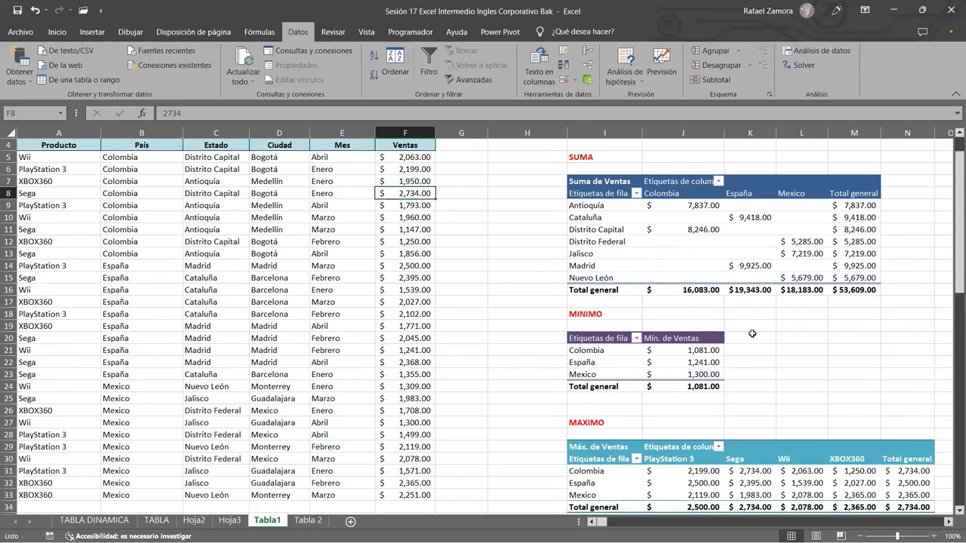
scroll(753, 332, down, 1)
scroll(688, 325, down, 2)
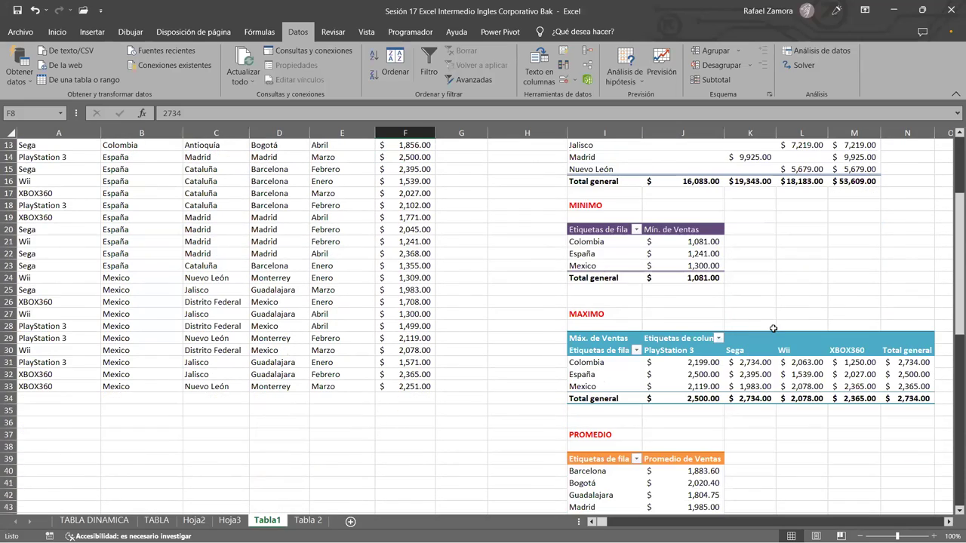
scroll(773, 328, up, 2)
scroll(793, 321, up, 2)
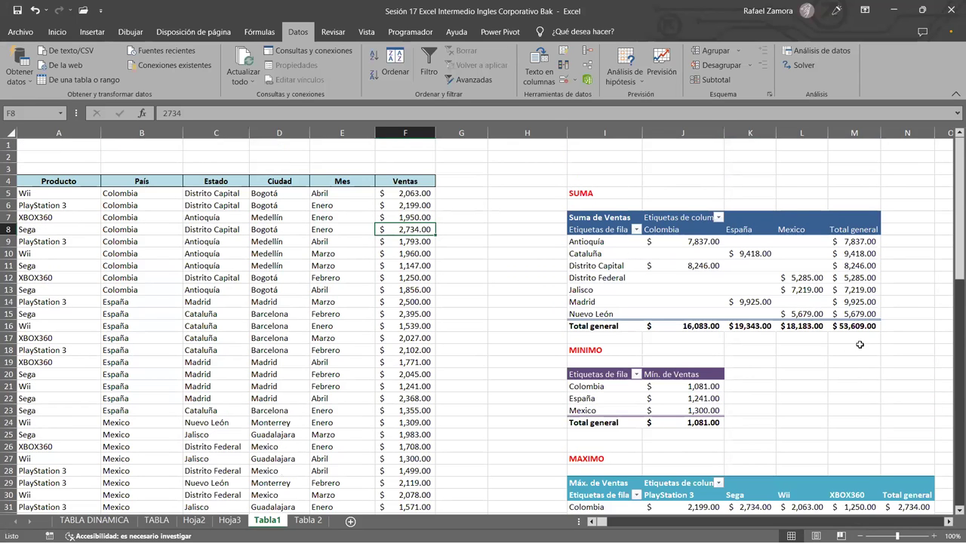
scroll(753, 440, down, 4)
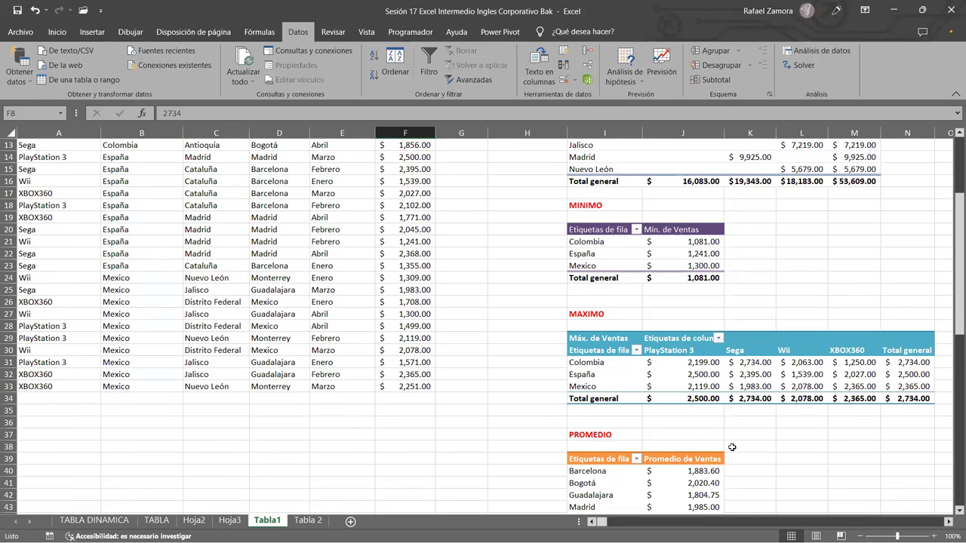
click(948, 522)
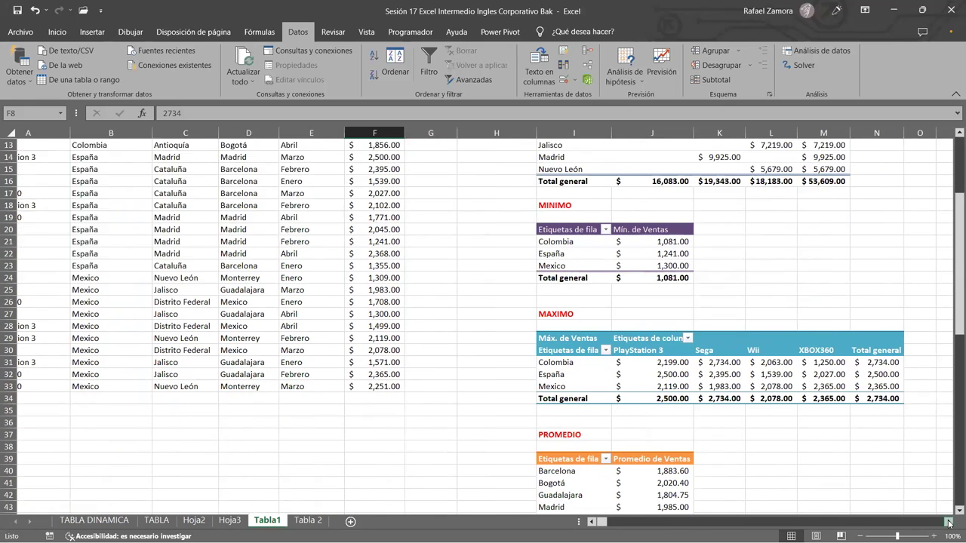
click(948, 521)
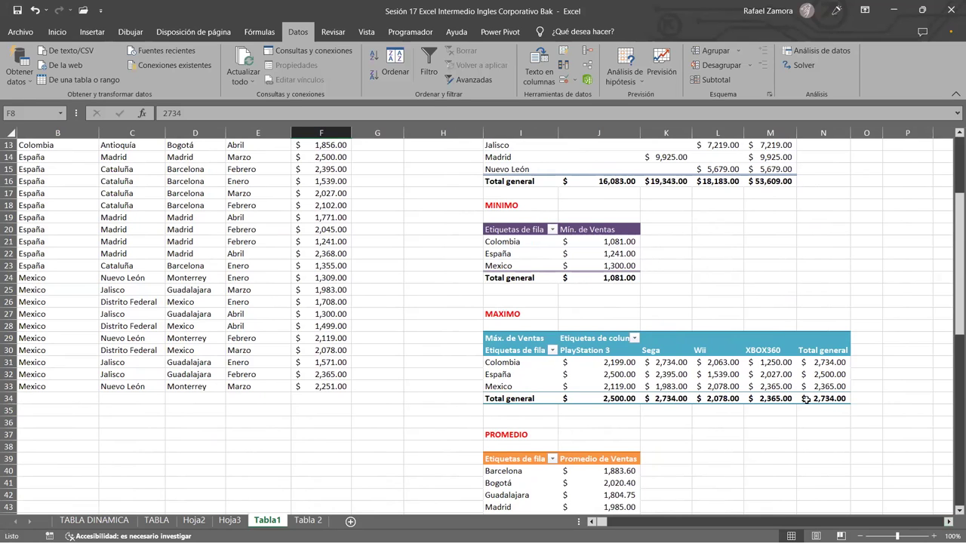
scroll(771, 451, down, 2)
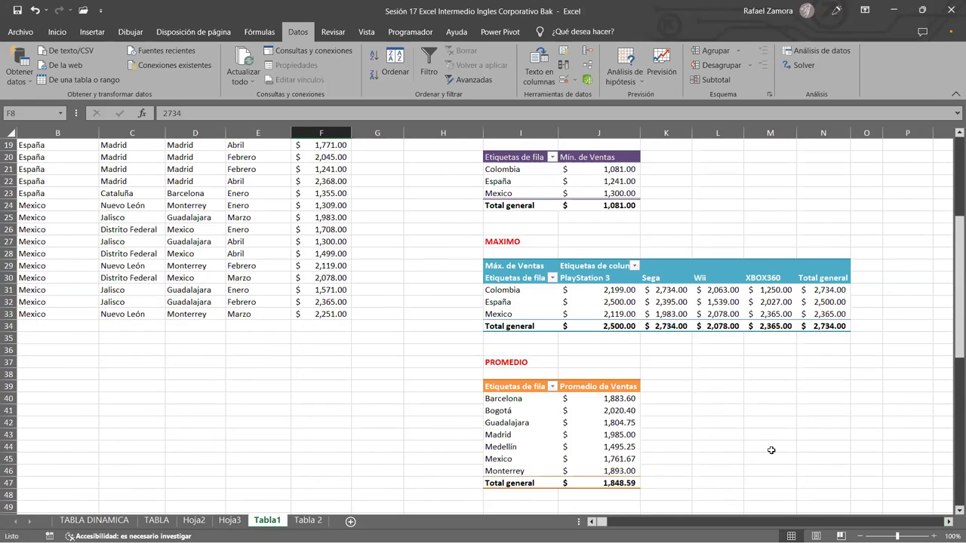
scroll(771, 447, down, 1)
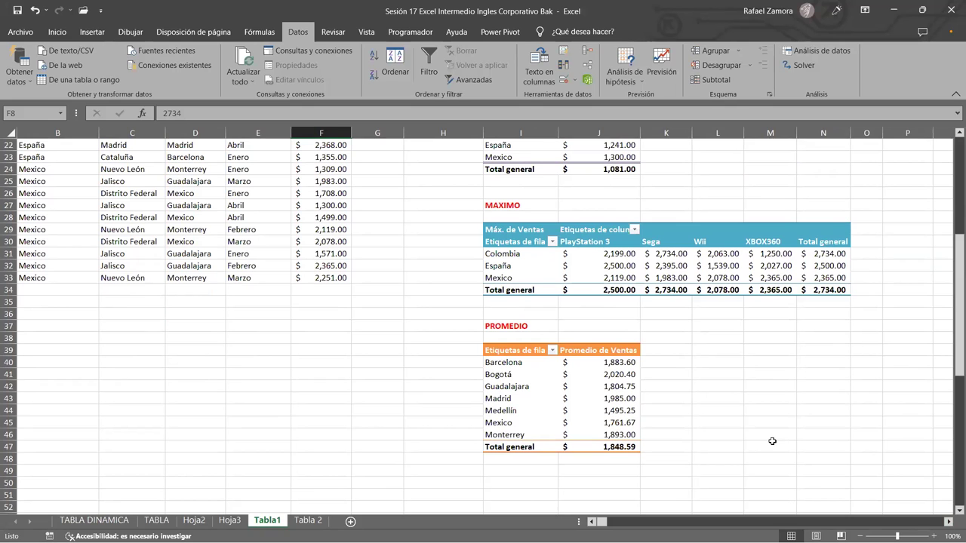
scroll(771, 442, up, 3)
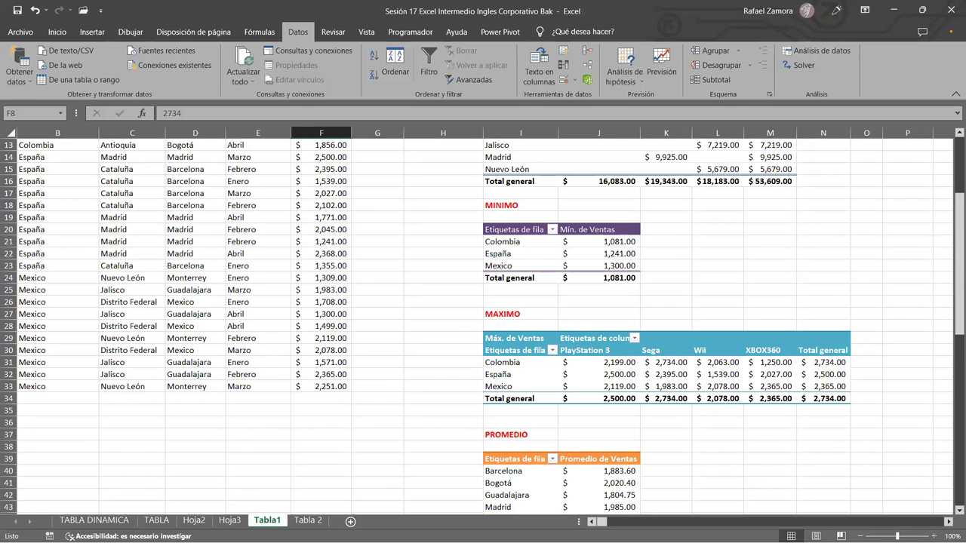
click(593, 521)
scroll(513, 453, up, 4)
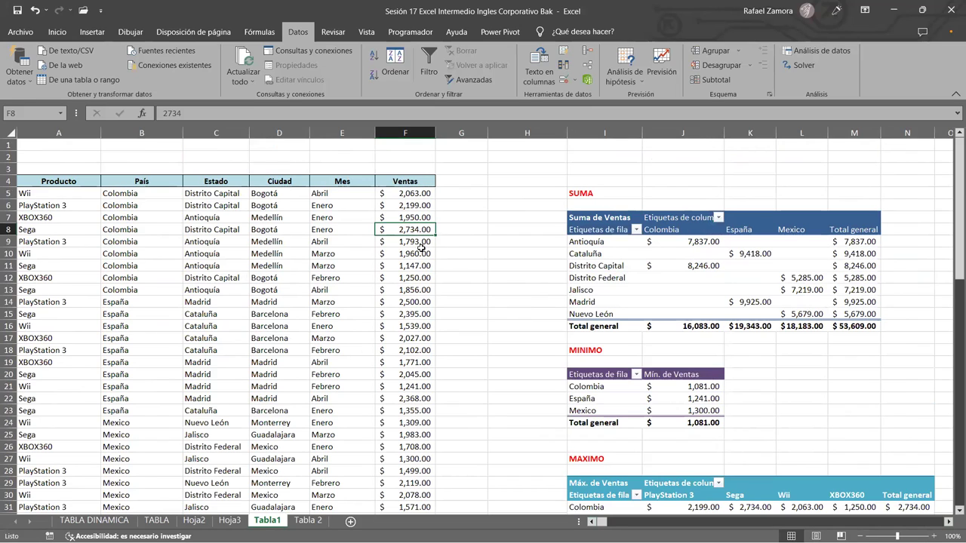
click(420, 242)
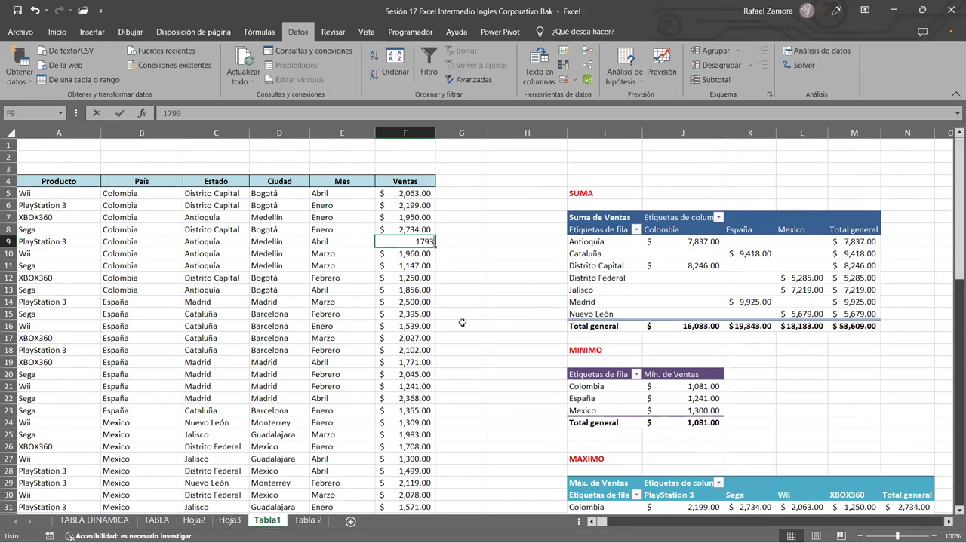
- Enter Ventas of 2,300.00 in F9, 2,500.00 in F11 and 2,450.00 in F23
text(2300)
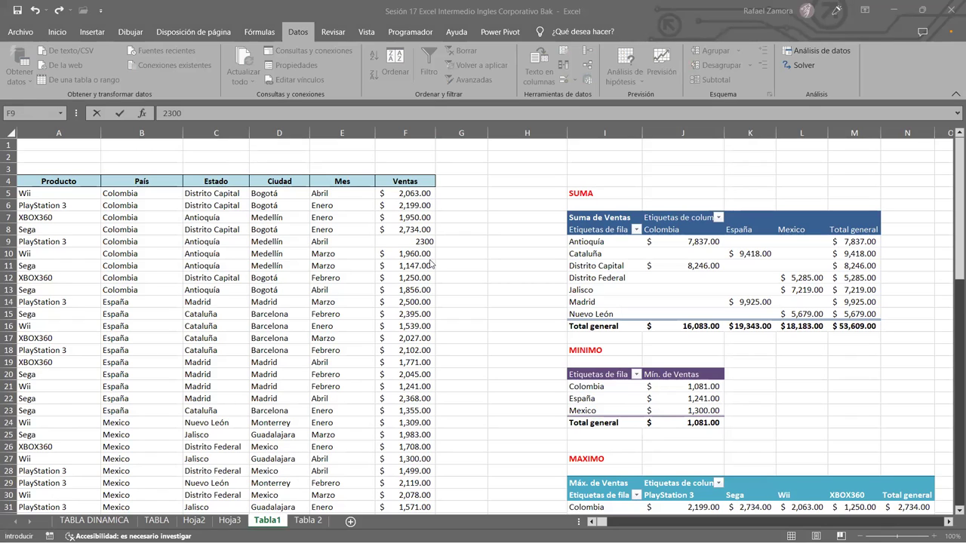
key(Return)
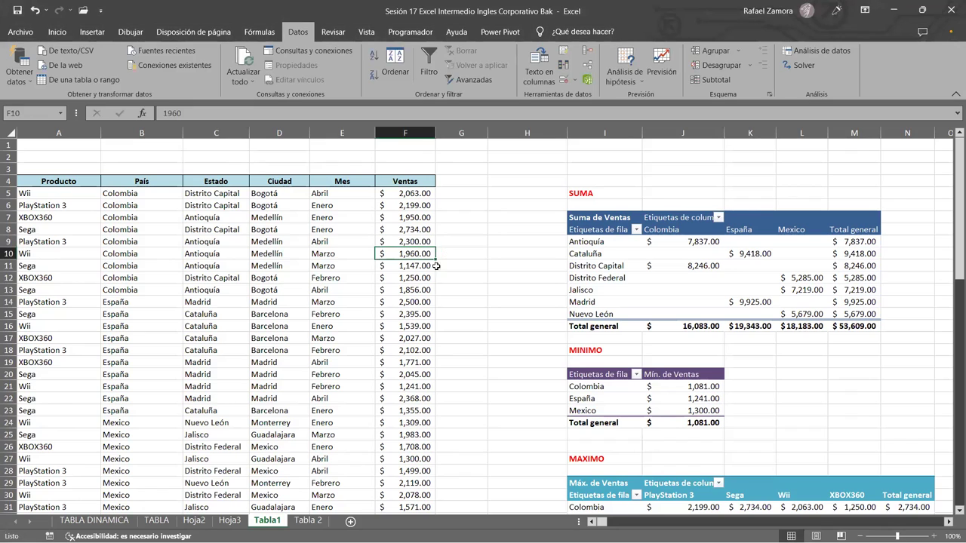
click(421, 264)
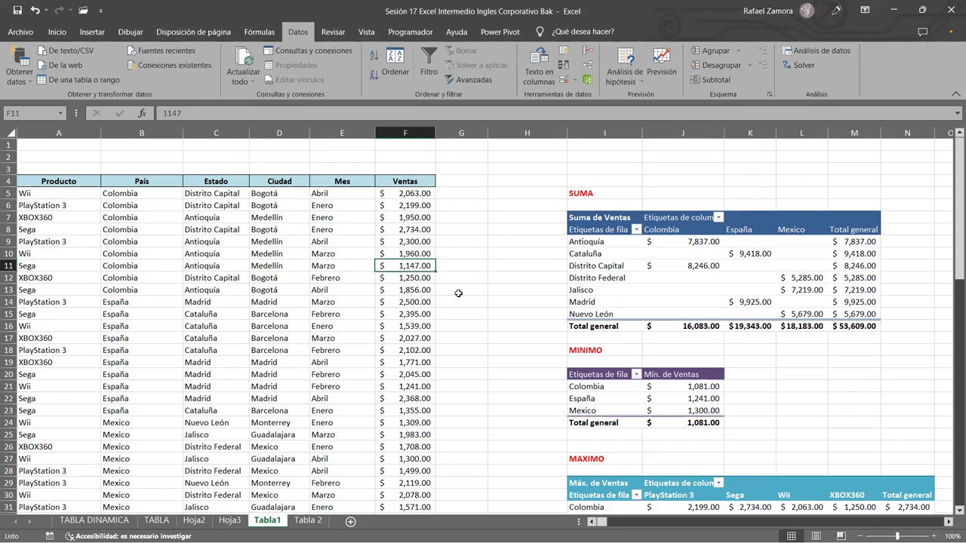
text(2500)
key(Return)
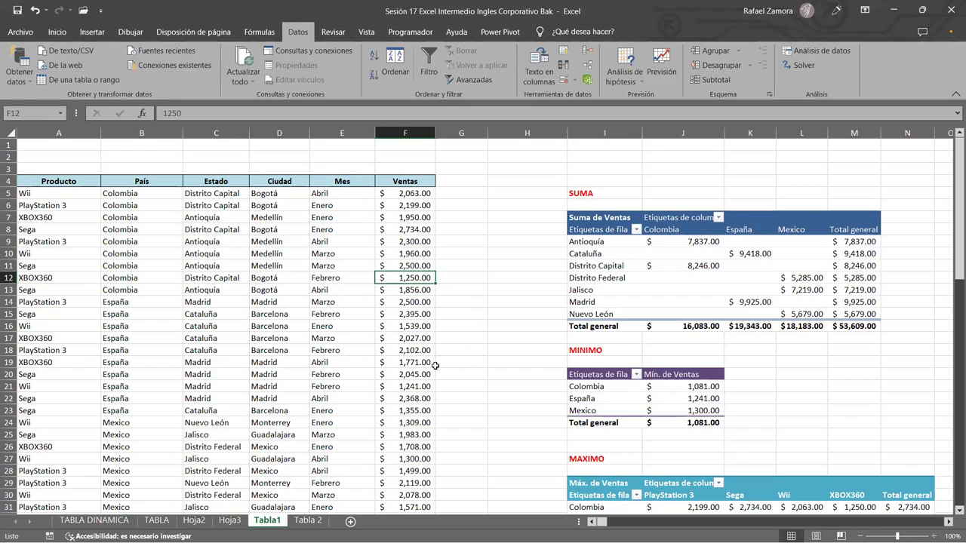
click(423, 411)
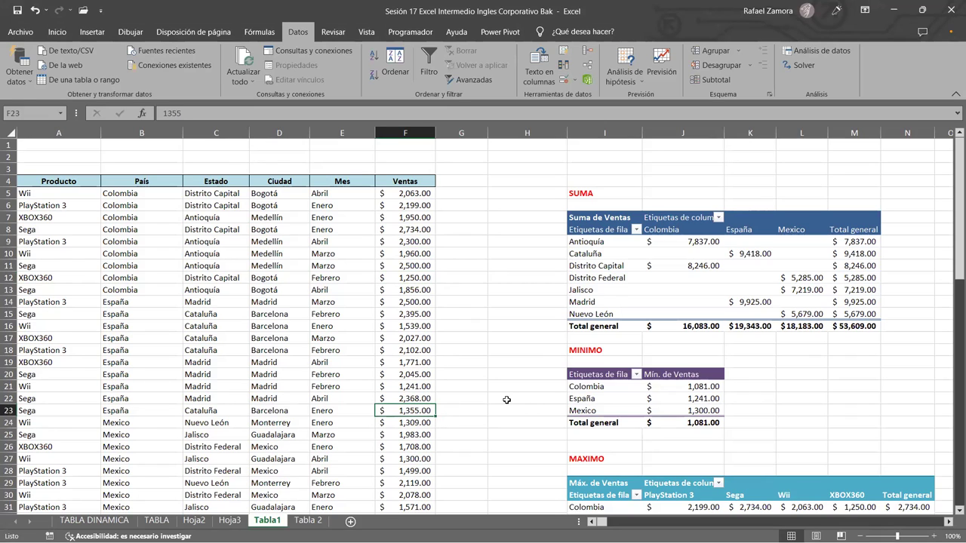
text(2,450)
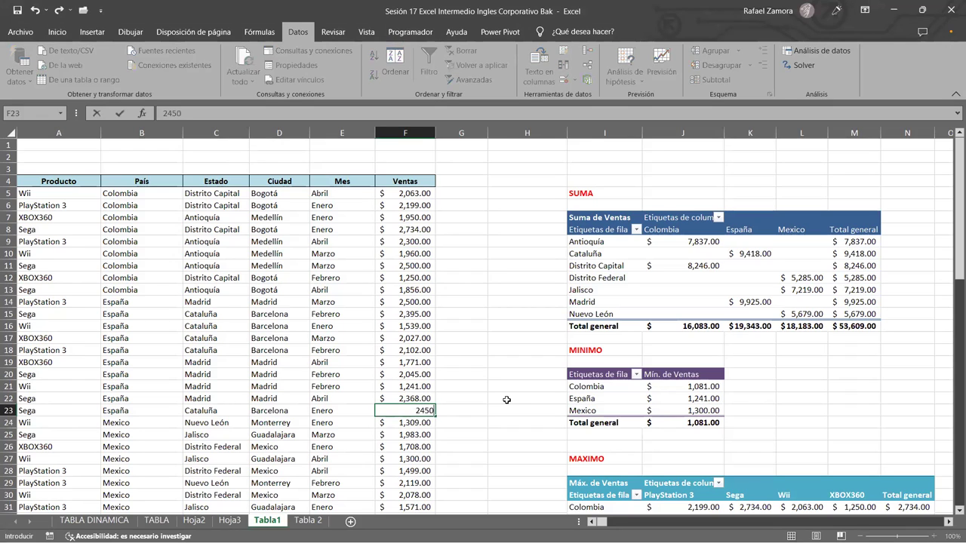
key(Return)
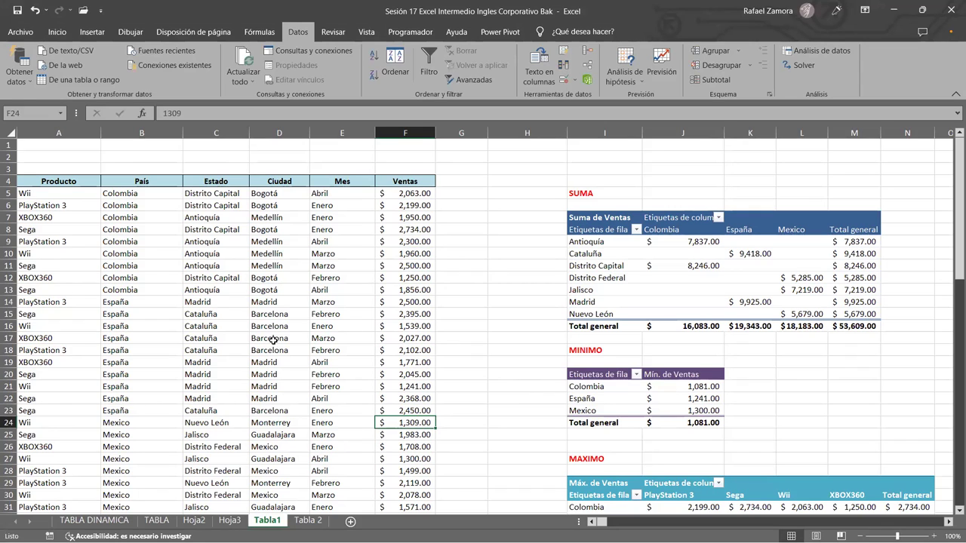
click(342, 338)
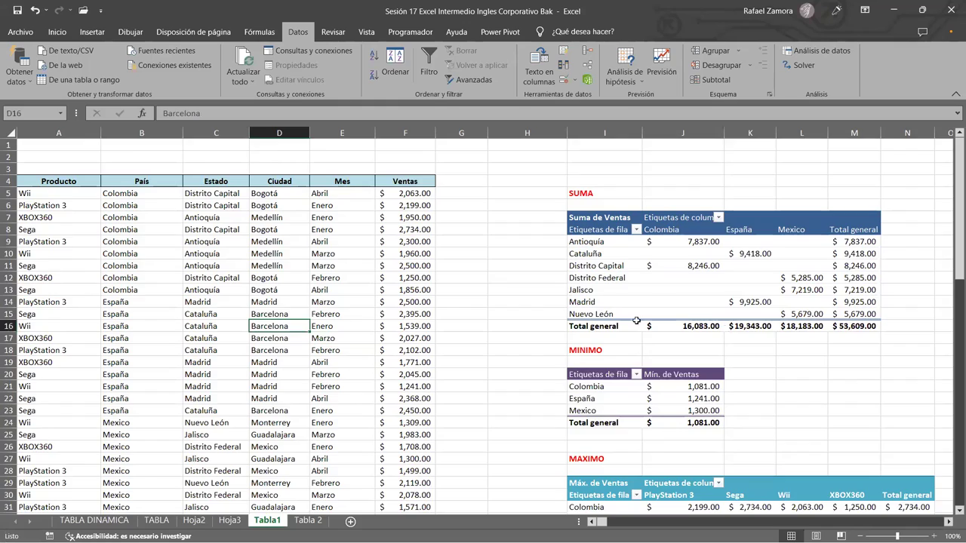
scroll(636, 321, down, 3)
scroll(664, 294, down, 3)
scroll(697, 257, up, 1)
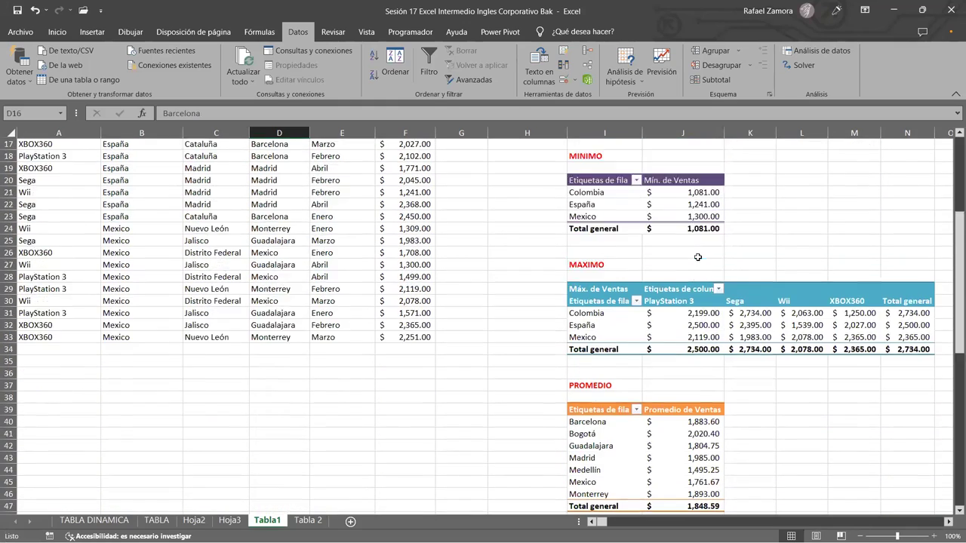
scroll(701, 245, up, 5)
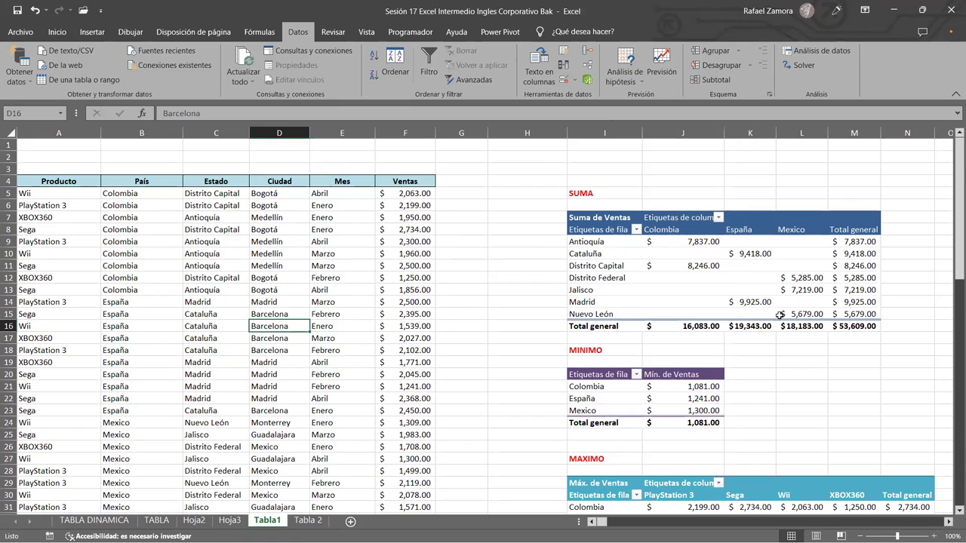
scroll(776, 310, down, 3)
scroll(716, 188, down, 3)
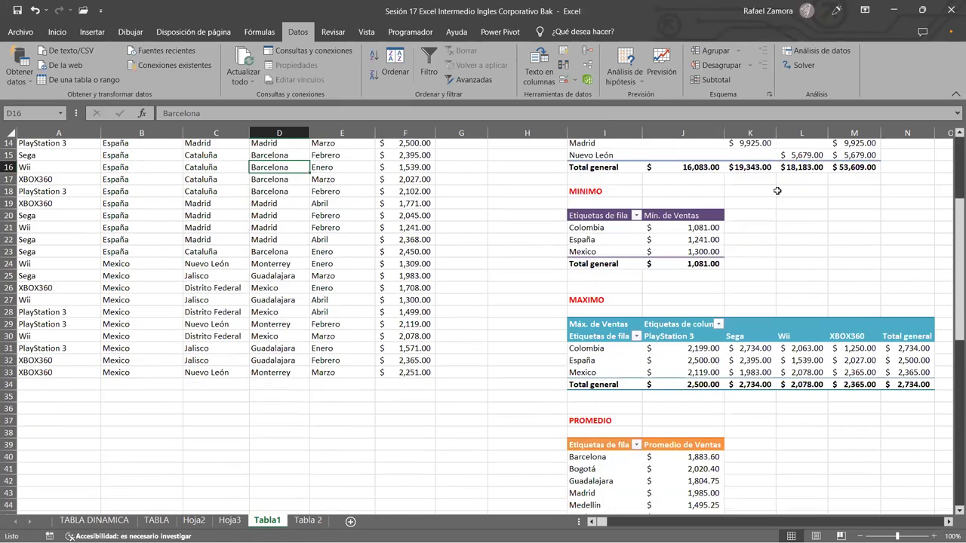
scroll(759, 205, up, 6)
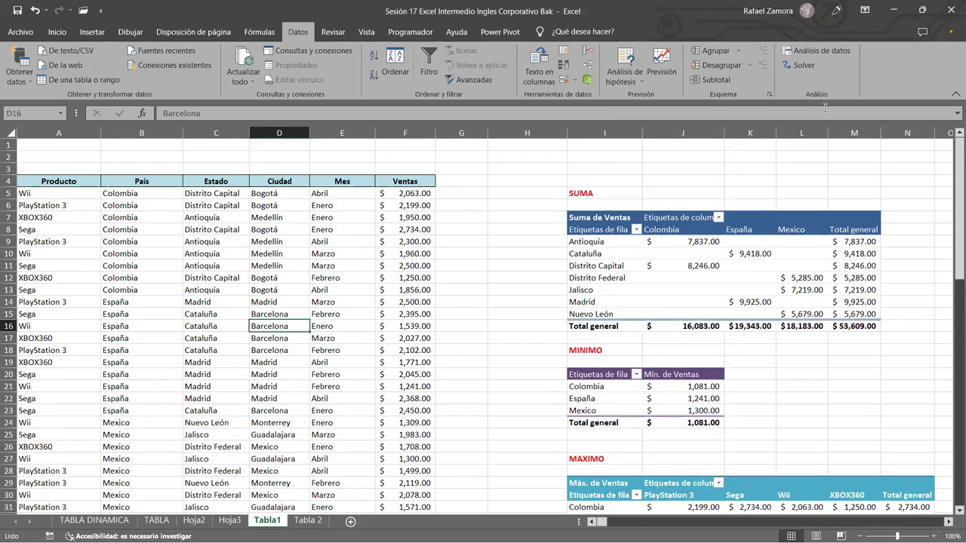
- Run Actualizar todo on the pivot tables, bringing the SUMA grand total to $57,433.00
click(715, 266)
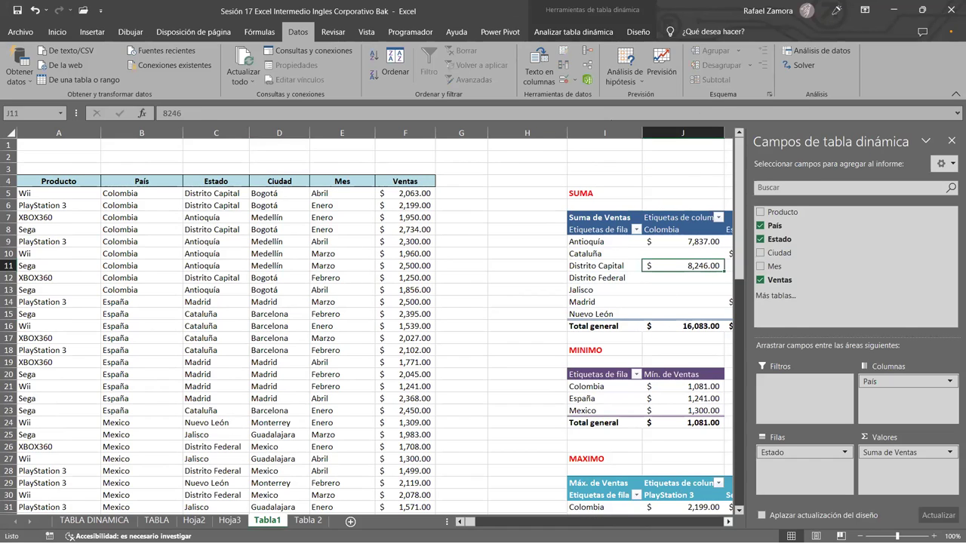
scroll(728, 521, right, 3)
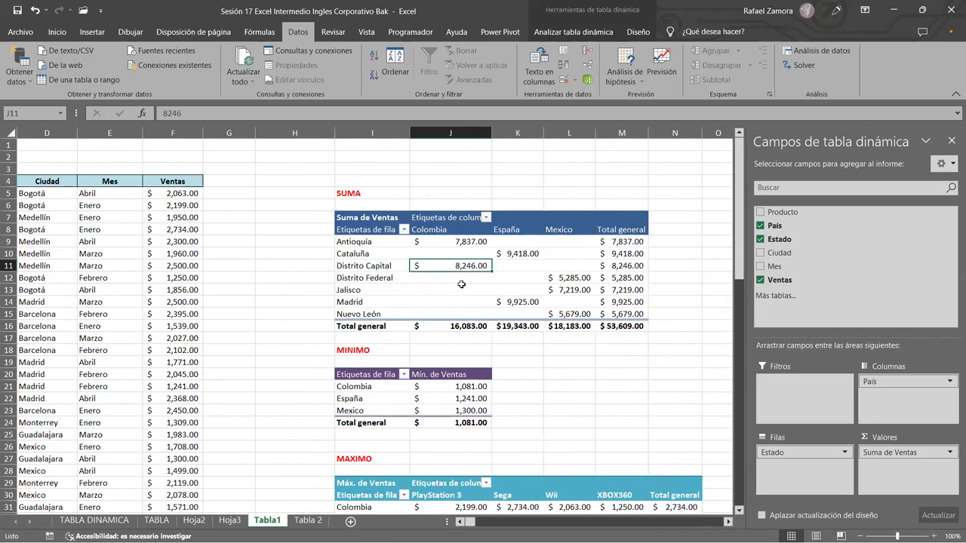
click(461, 288)
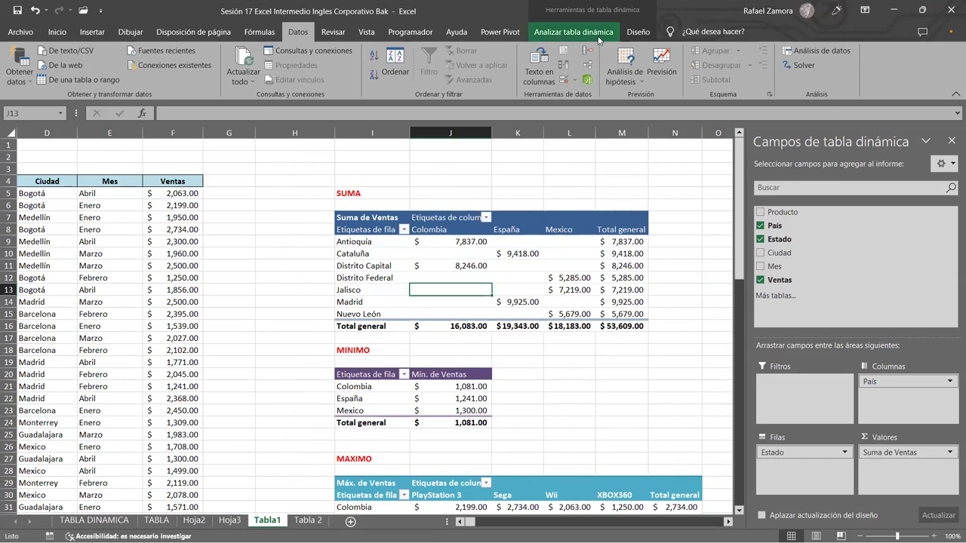
click(564, 36)
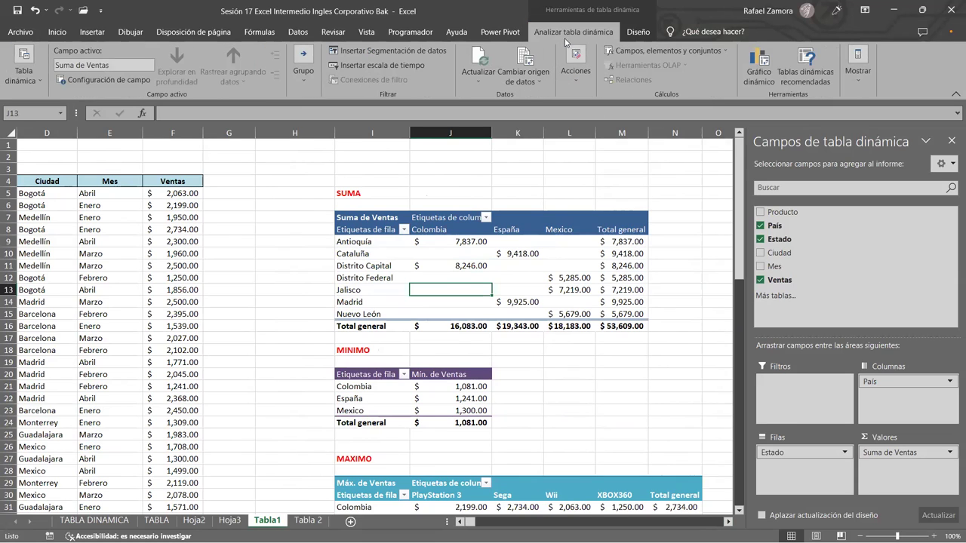
click(478, 74)
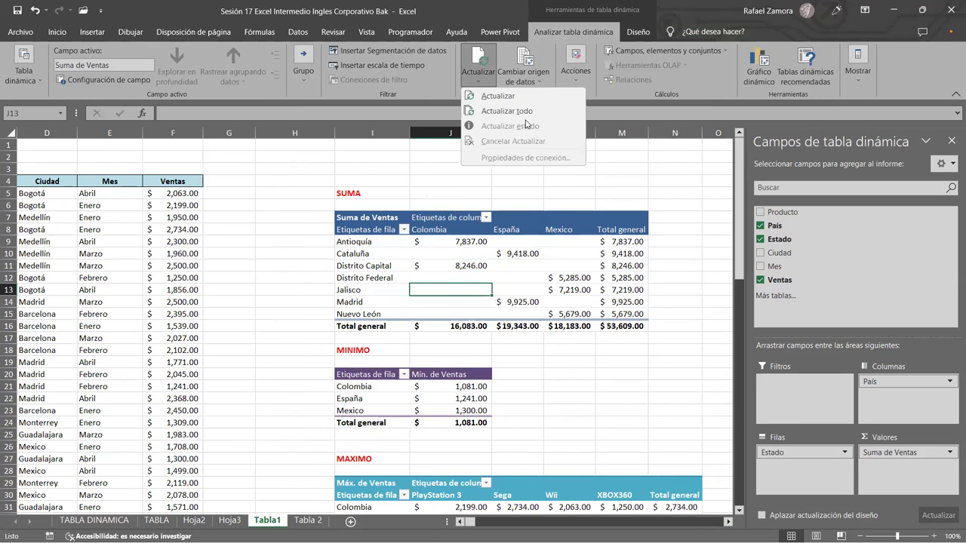
click(511, 110)
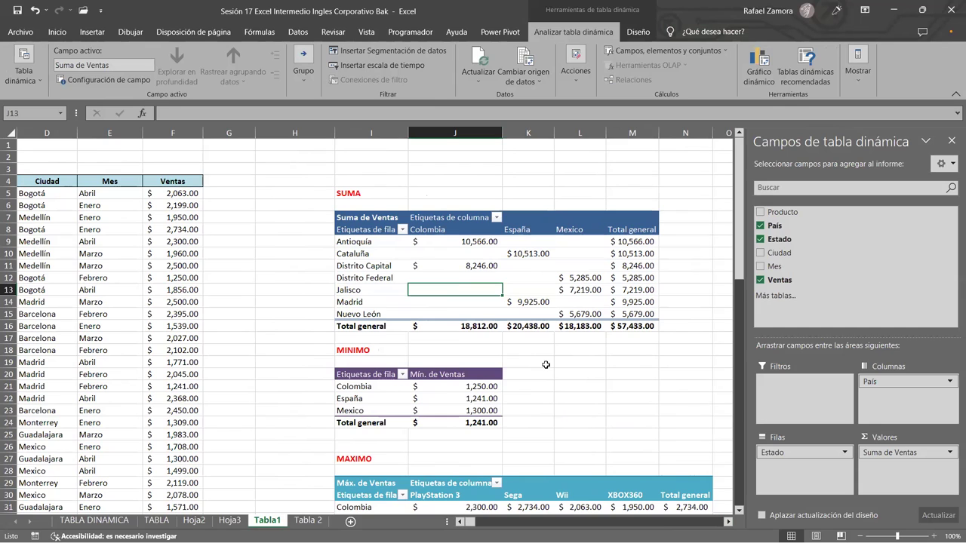
click(228, 520)
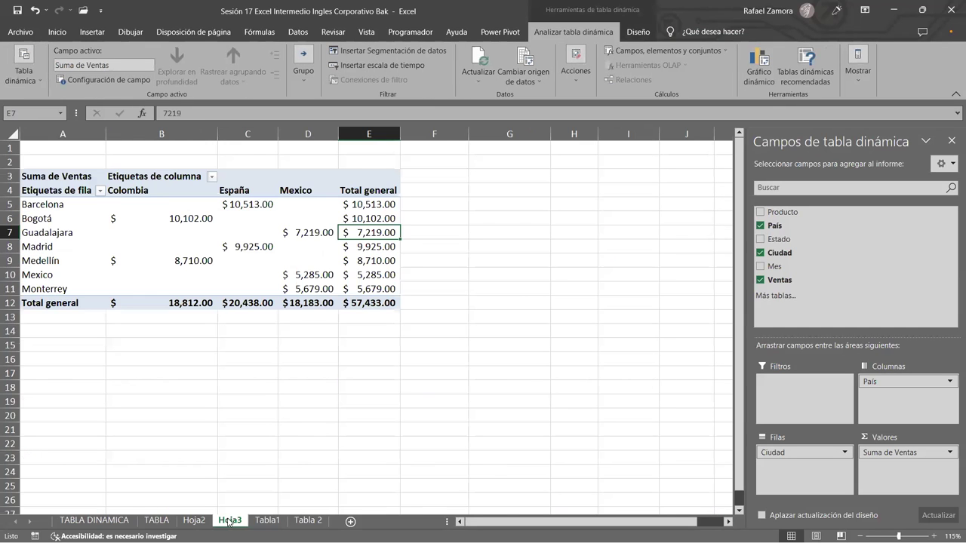
click(194, 519)
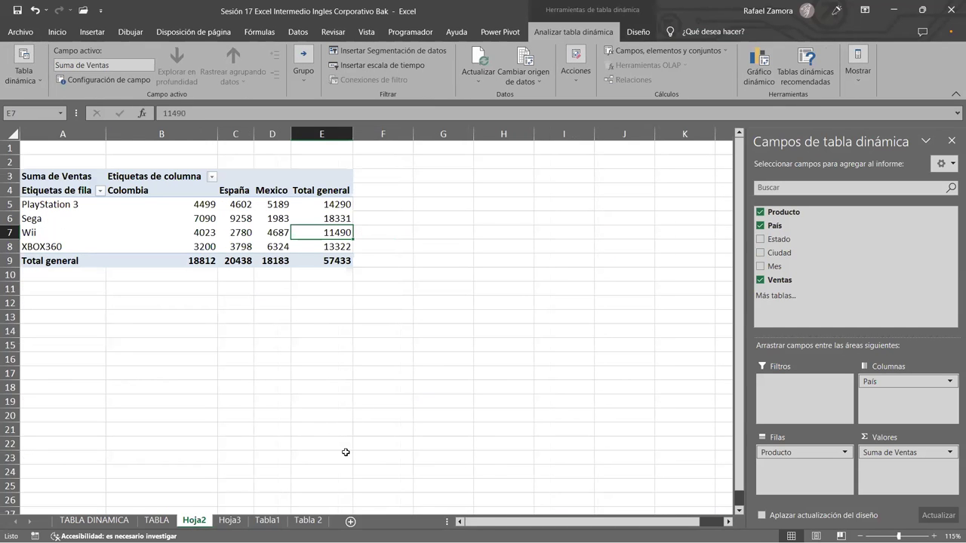
click(310, 521)
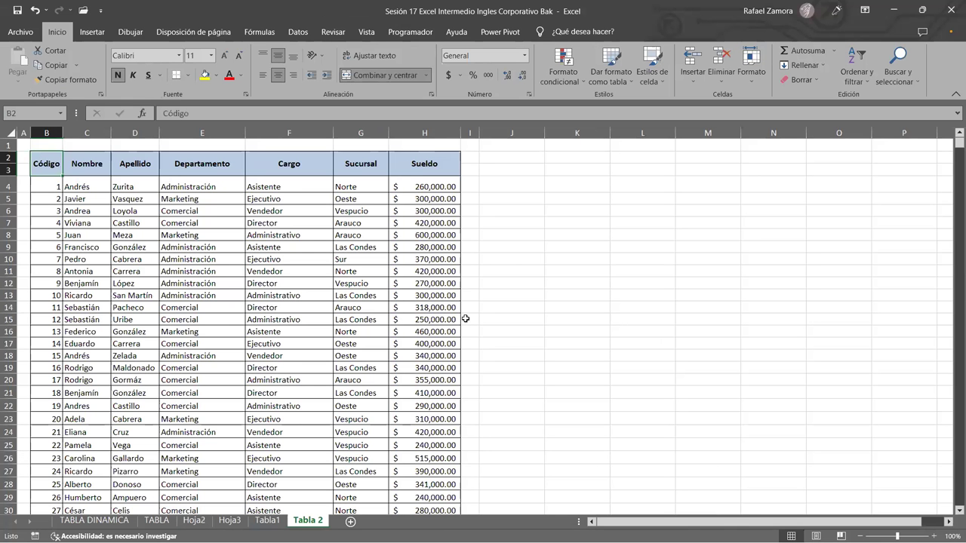
click(281, 522)
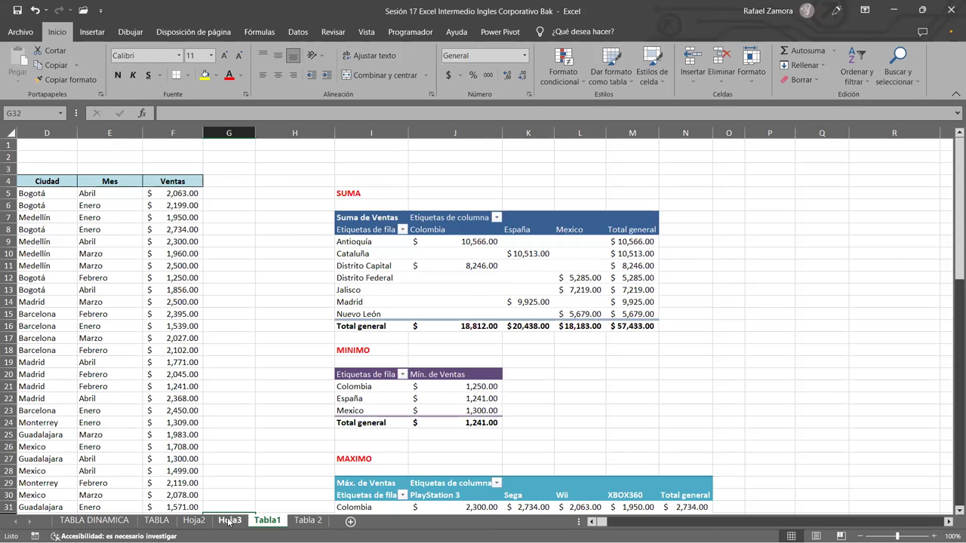
click(202, 522)
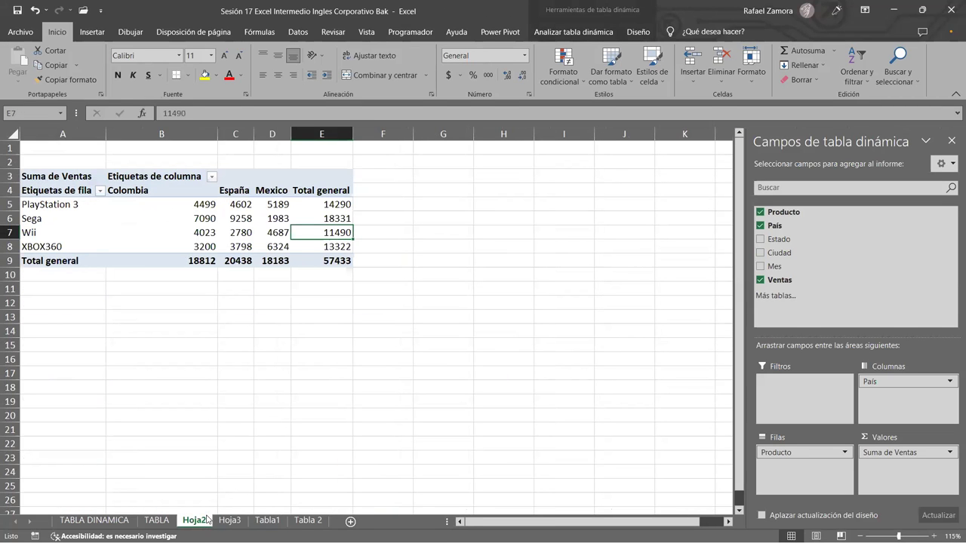
click(231, 522)
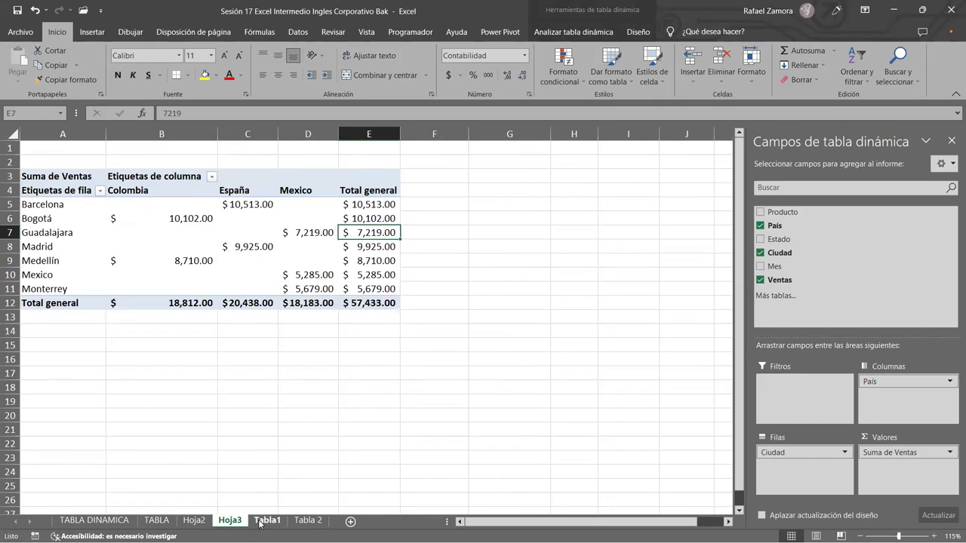
click(258, 521)
click(234, 521)
click(268, 520)
click(307, 520)
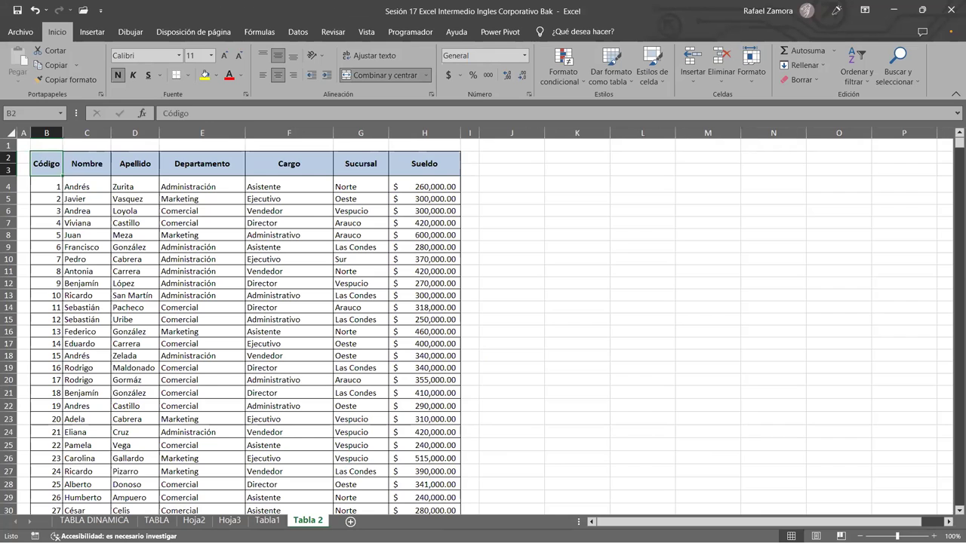
click(267, 520)
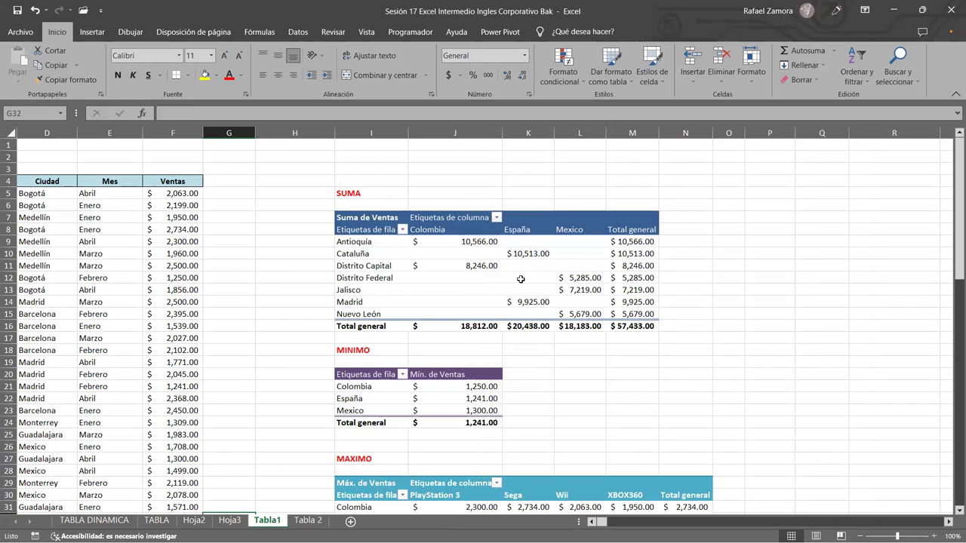
mouse_move(540, 293)
click(228, 520)
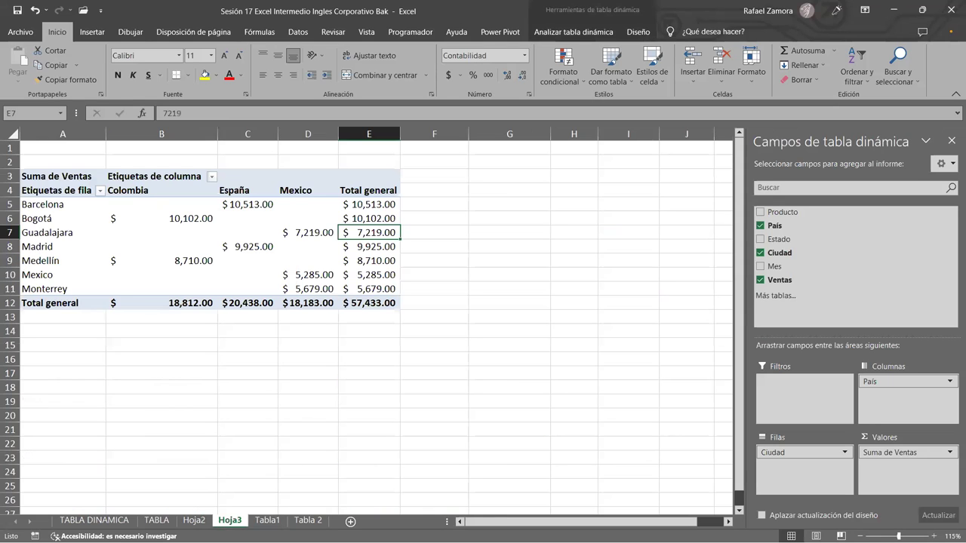
click(195, 520)
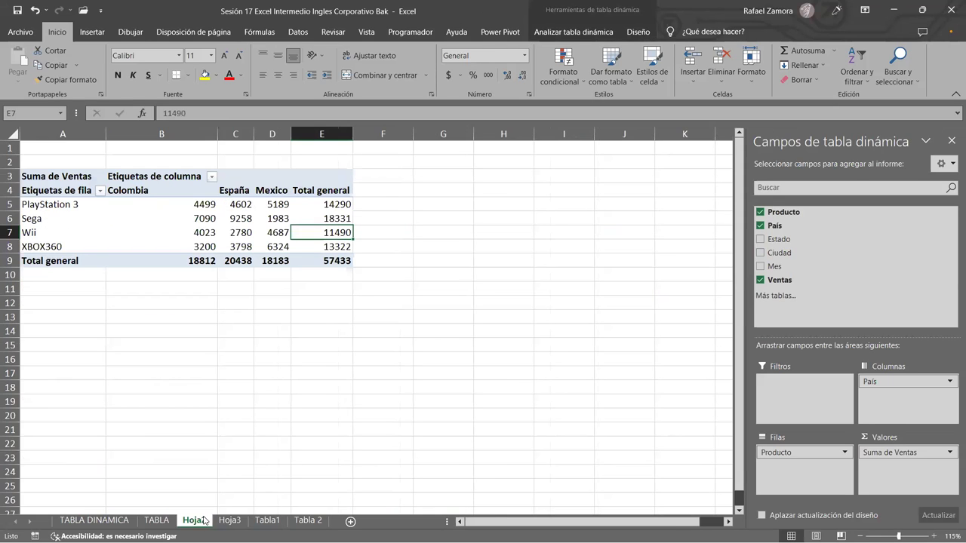
click(237, 525)
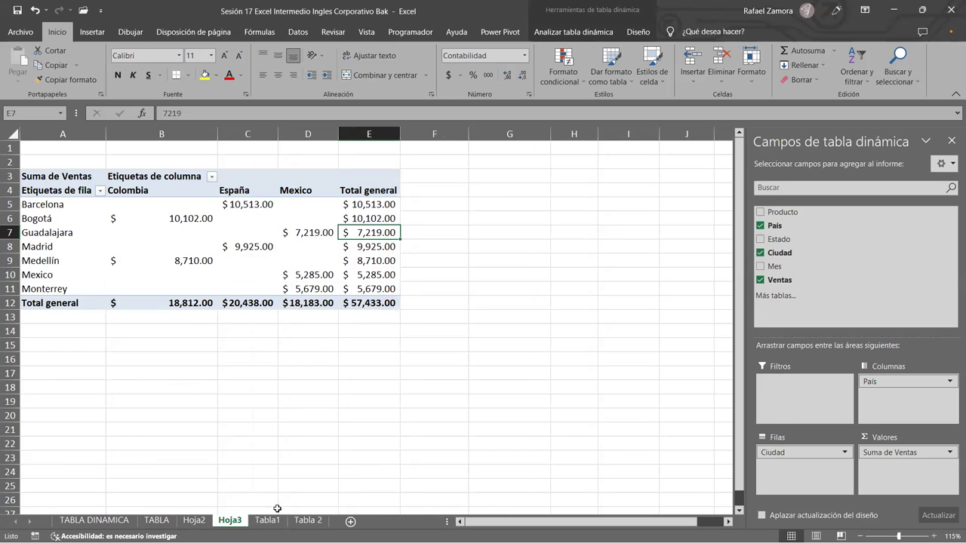
click(273, 521)
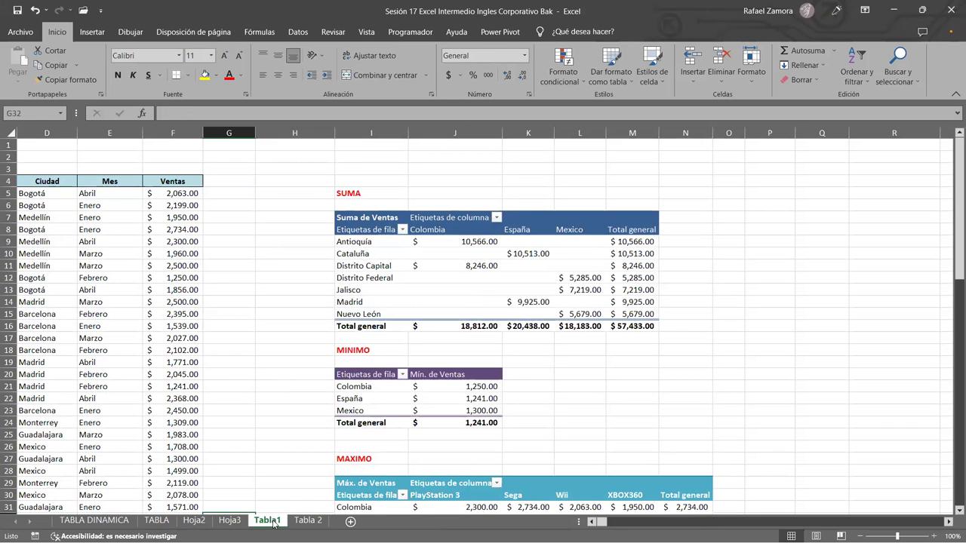
click(250, 432)
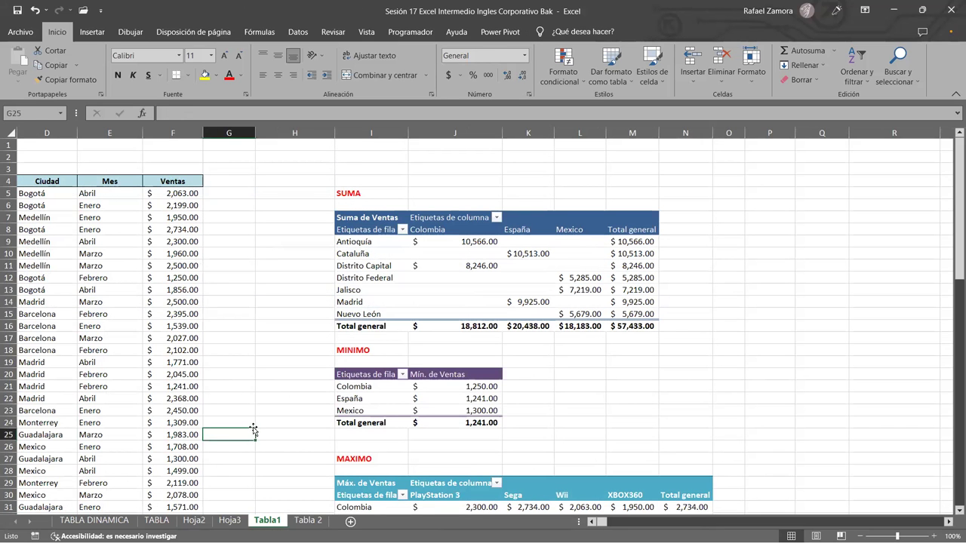
click(151, 325)
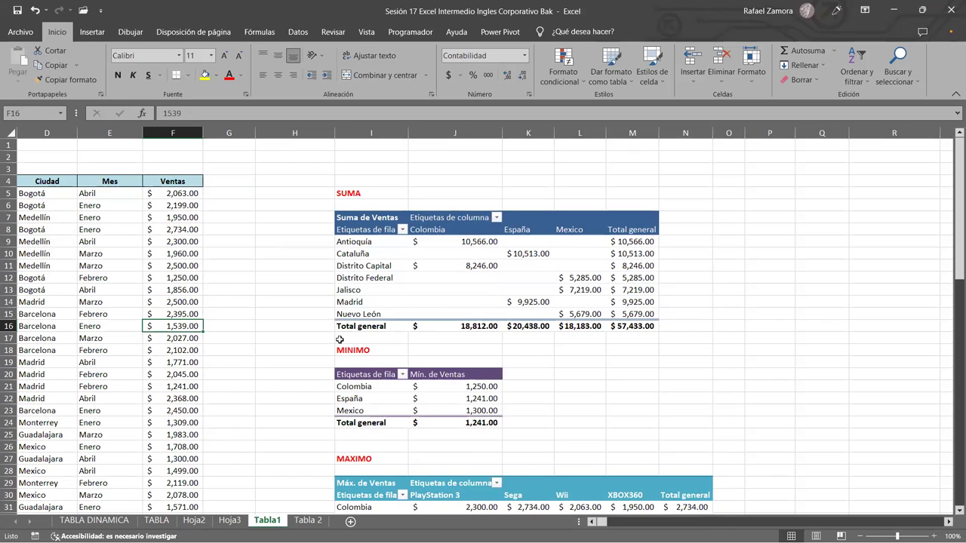
click(148, 233)
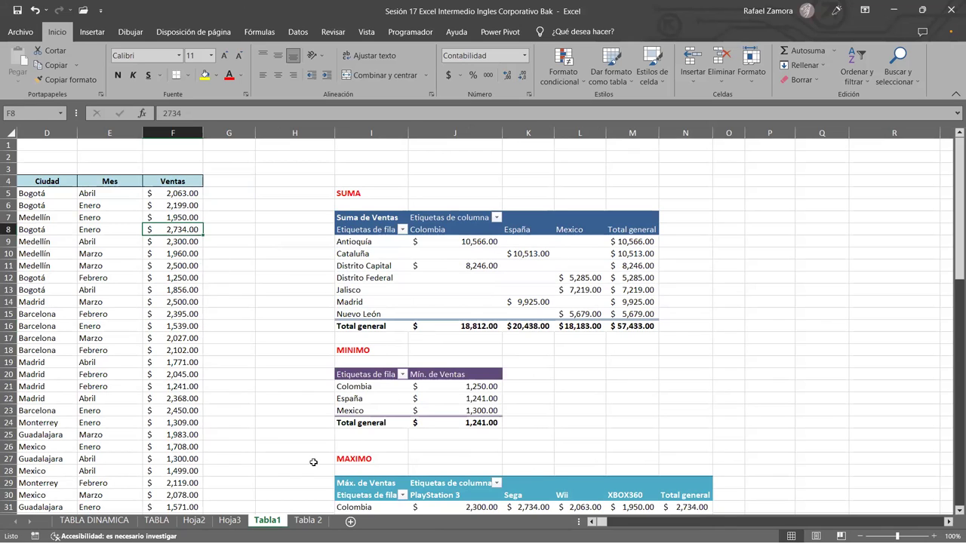
scroll(595, 522, left, 3)
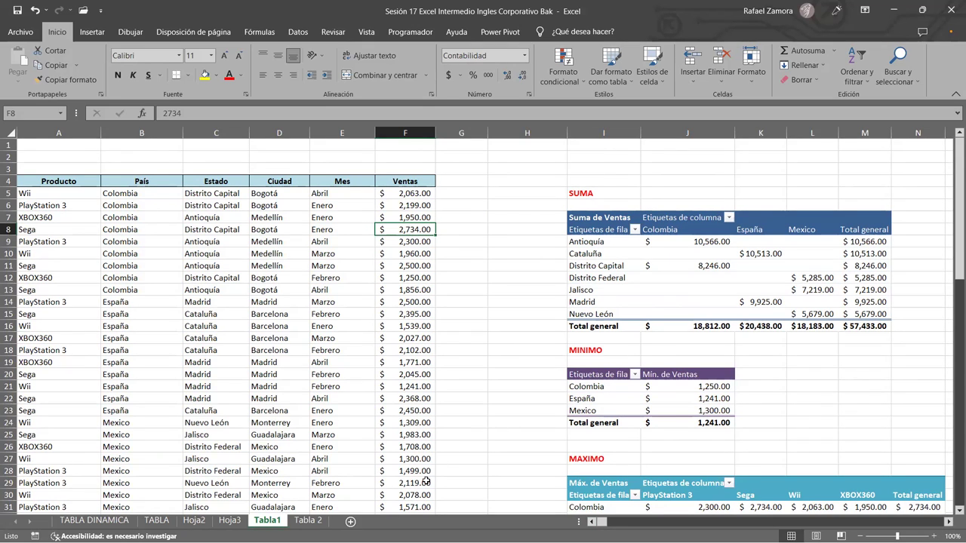
click(234, 520)
click(199, 522)
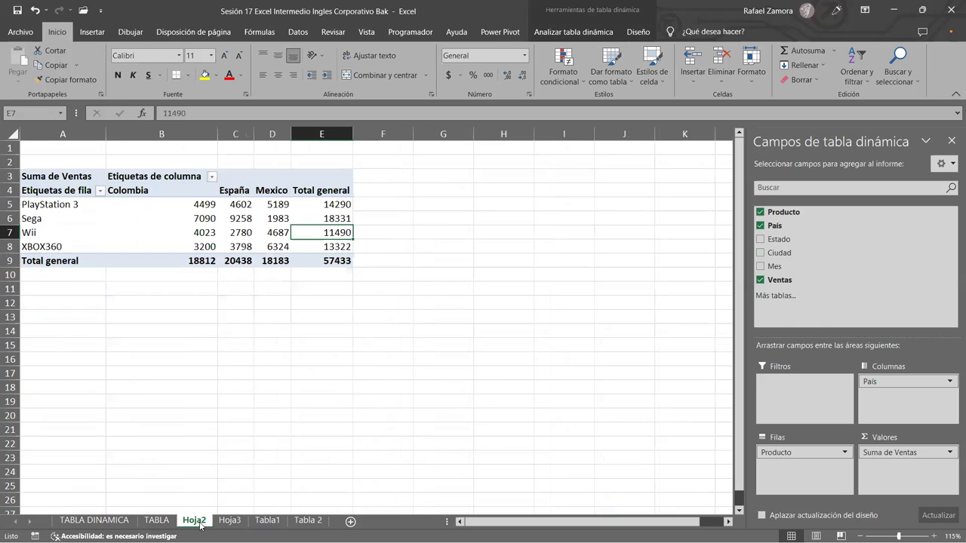
click(267, 520)
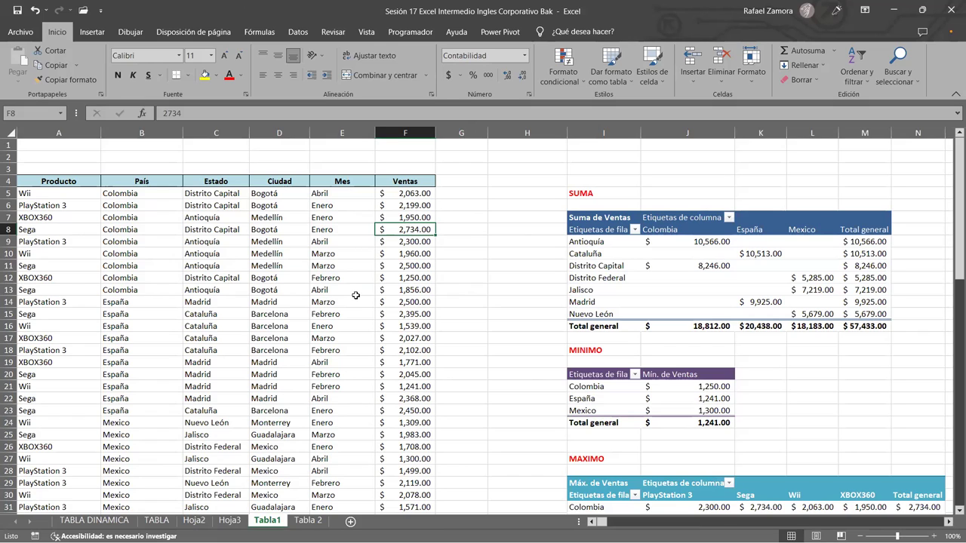
click(231, 520)
click(199, 519)
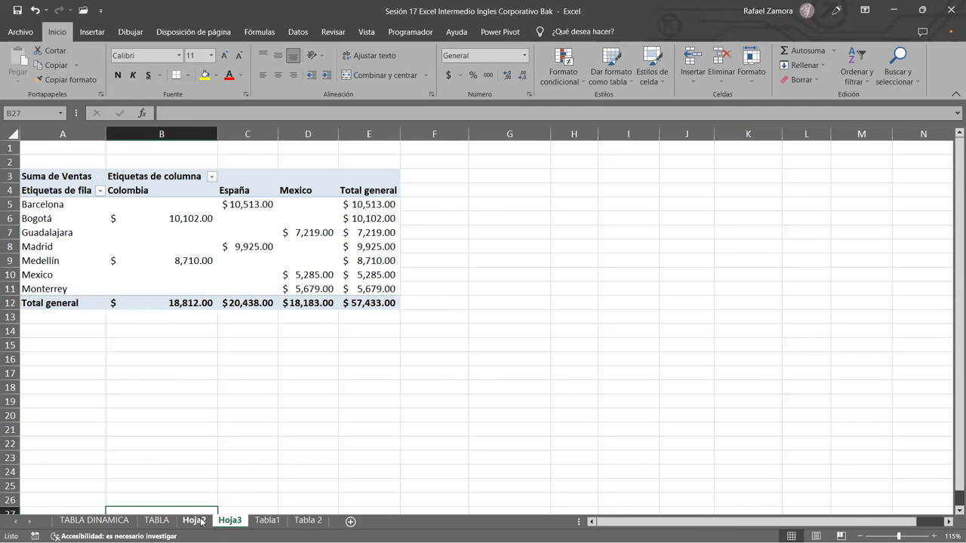
click(230, 520)
click(268, 520)
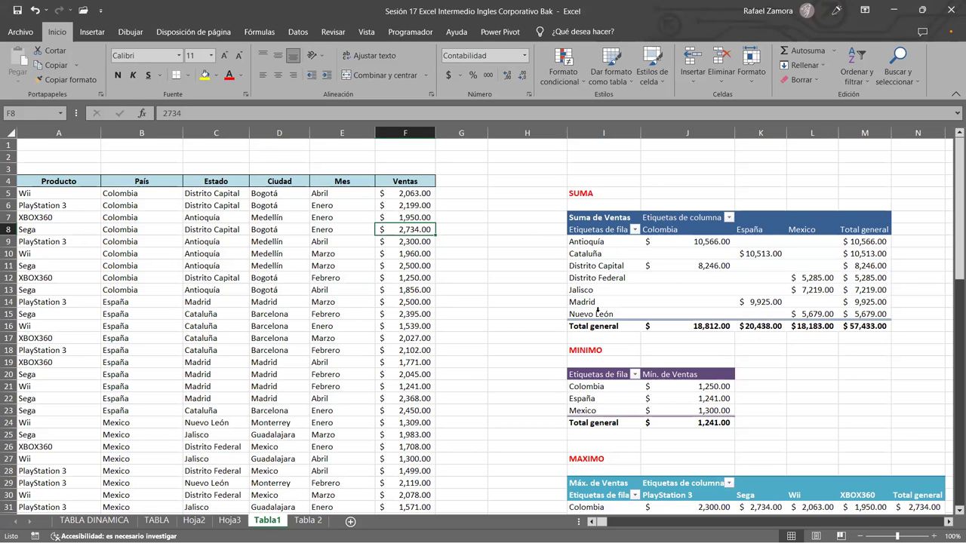
scroll(948, 521, right, 3)
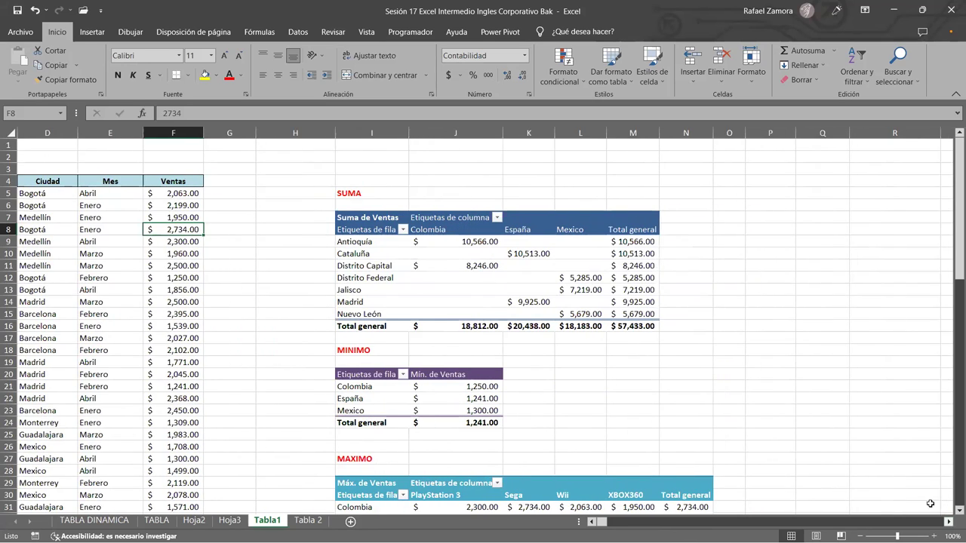
click(593, 270)
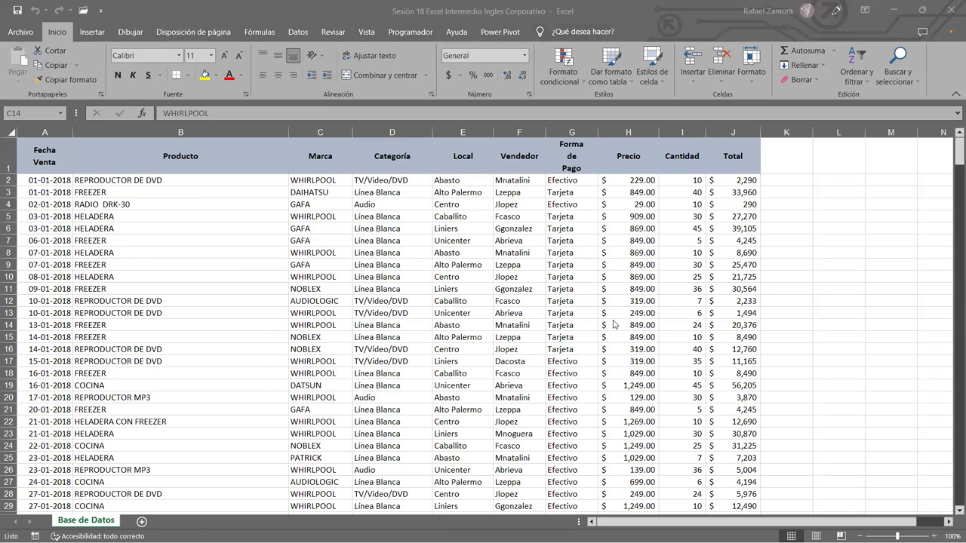
- Drag column B's border left to narrow Producto, then select cell C9
click(350, 329)
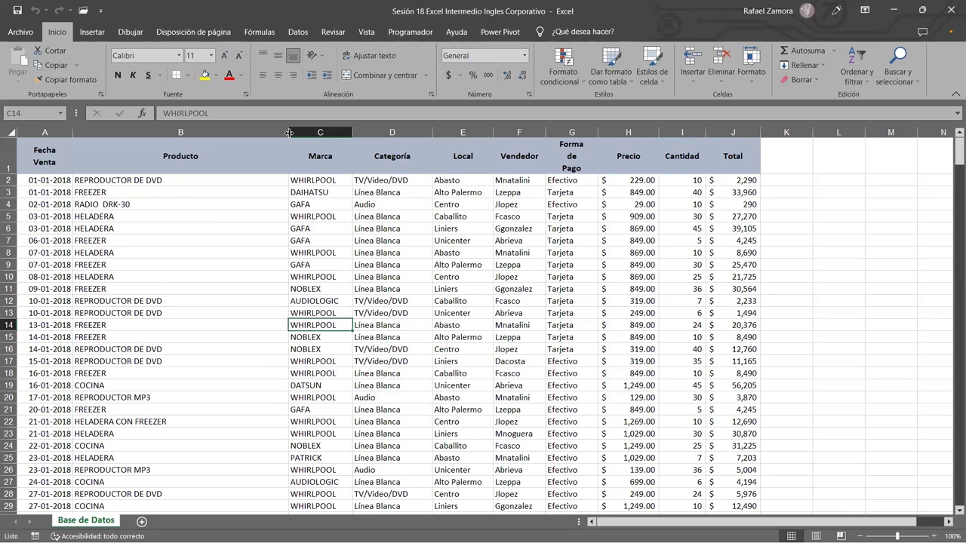
drag(289, 133, 194, 162)
click(395, 293)
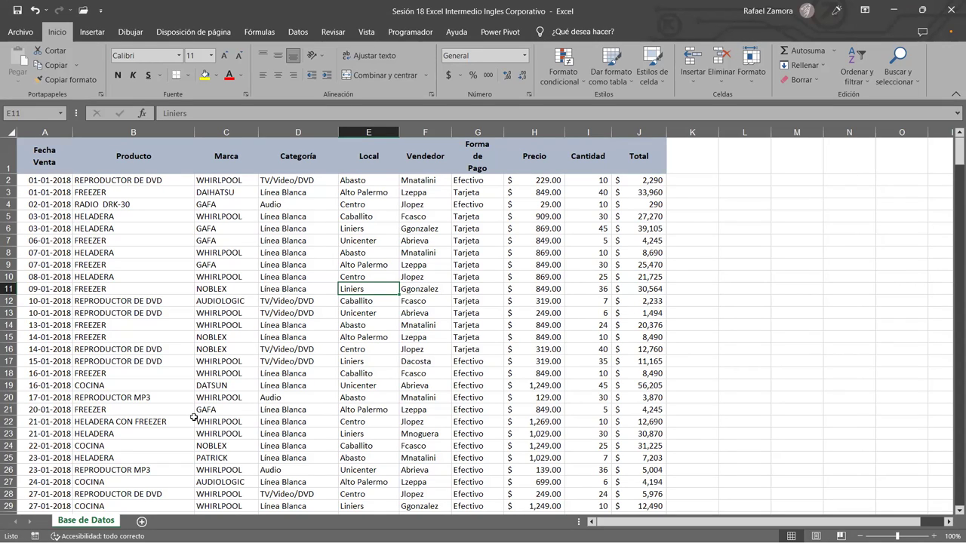
click(199, 324)
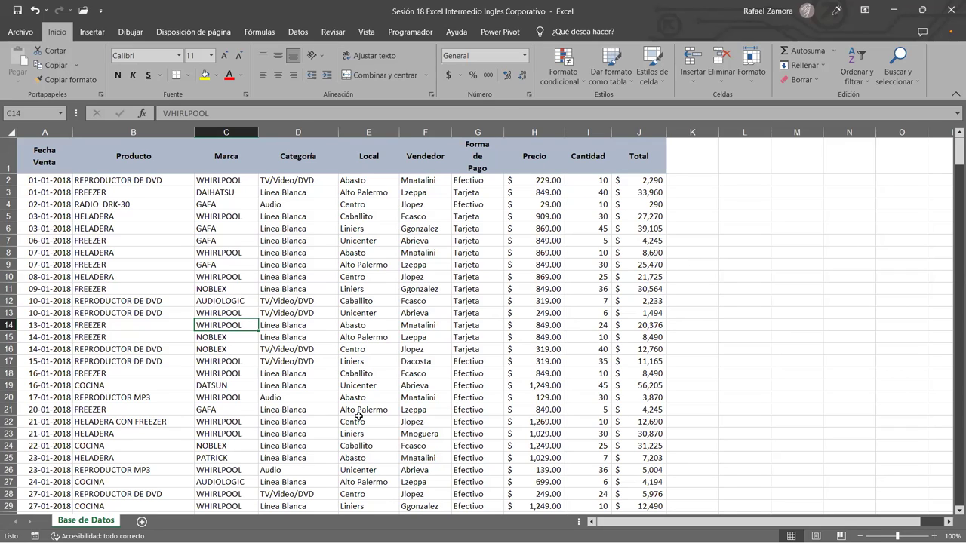
click(215, 262)
- Insert pivot table TablaDinámica6 from A1:J409 on new sheet Hoja2, then go back to Base de Datos
click(92, 31)
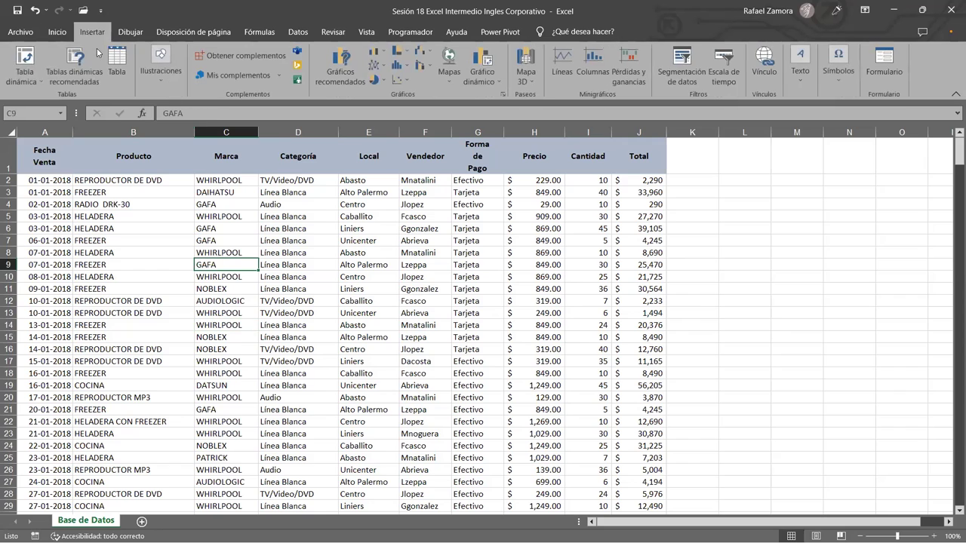
click(25, 59)
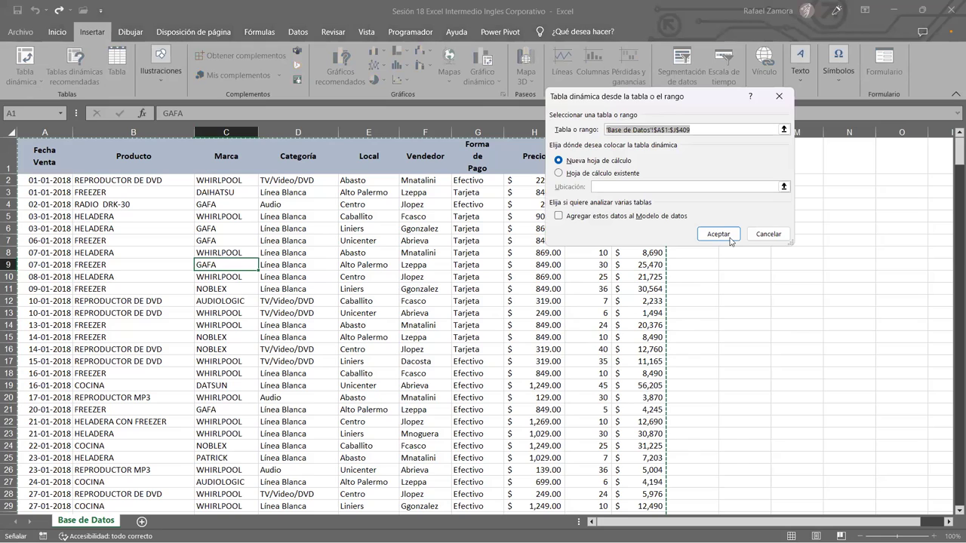
key(Return)
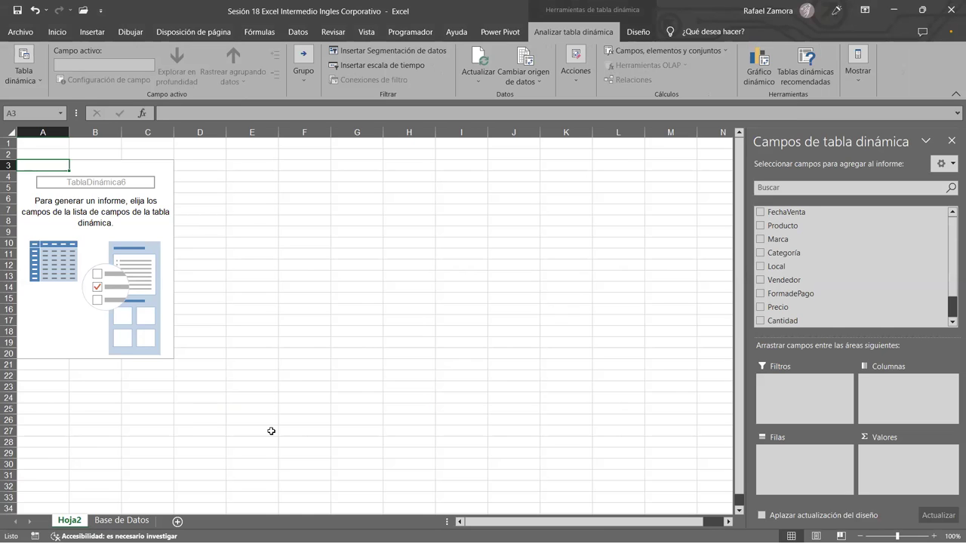
click(147, 264)
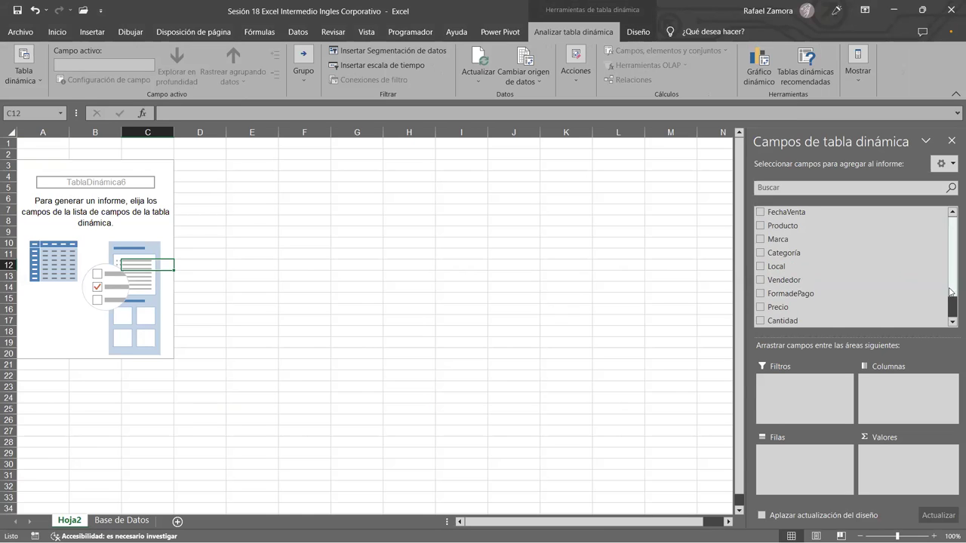
drag(949, 292, 951, 239)
scroll(785, 287, down, 2)
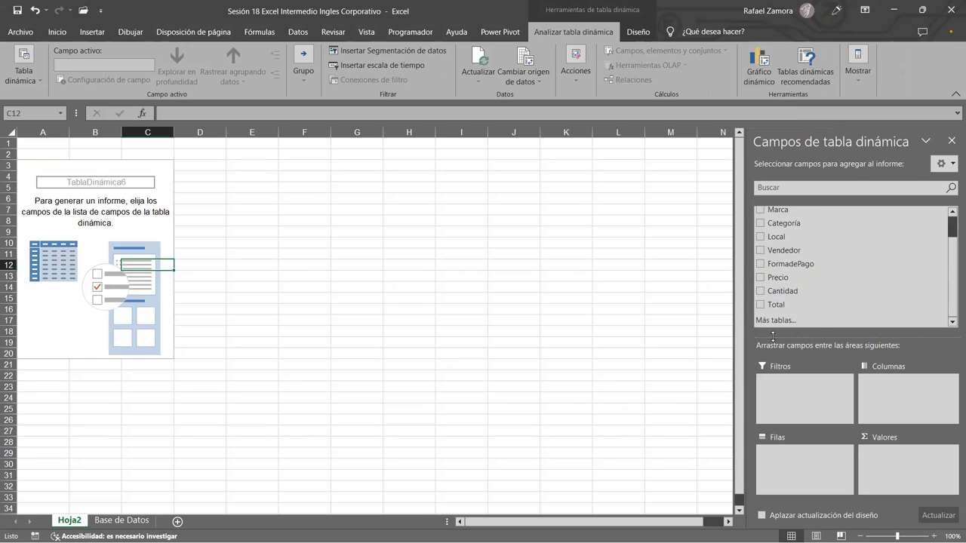
click(138, 519)
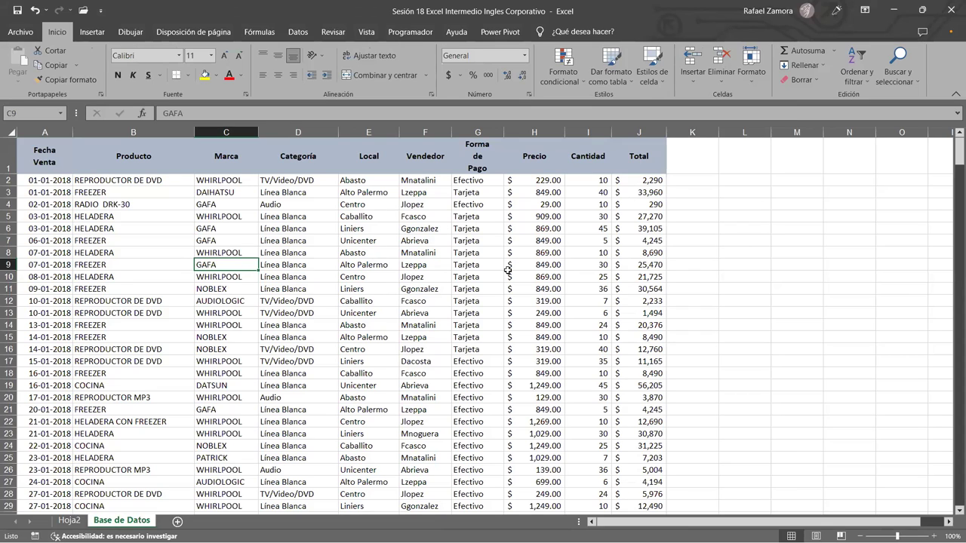
- Inspect the price, quantity and Total formula cells in row 2, briefly visiting Hoja2
click(527, 194)
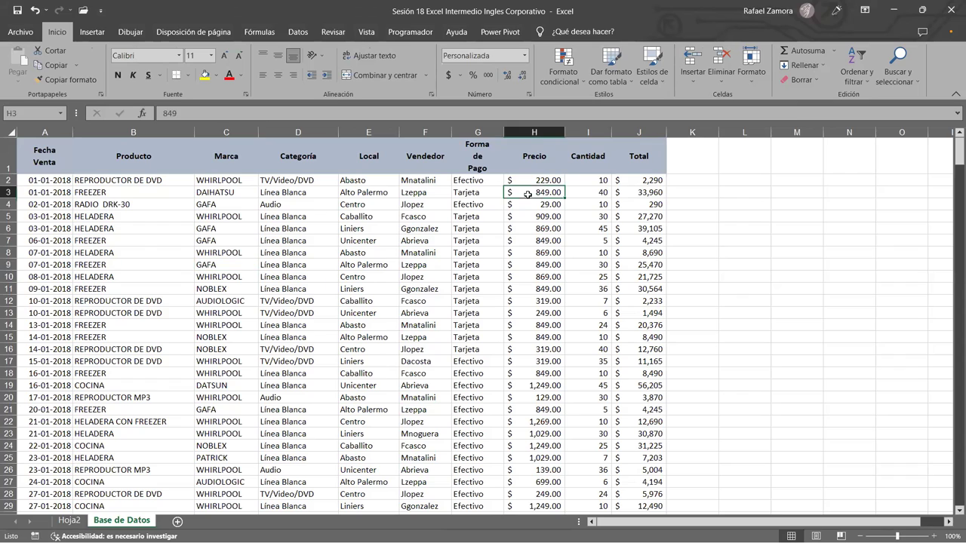
click(575, 181)
click(637, 181)
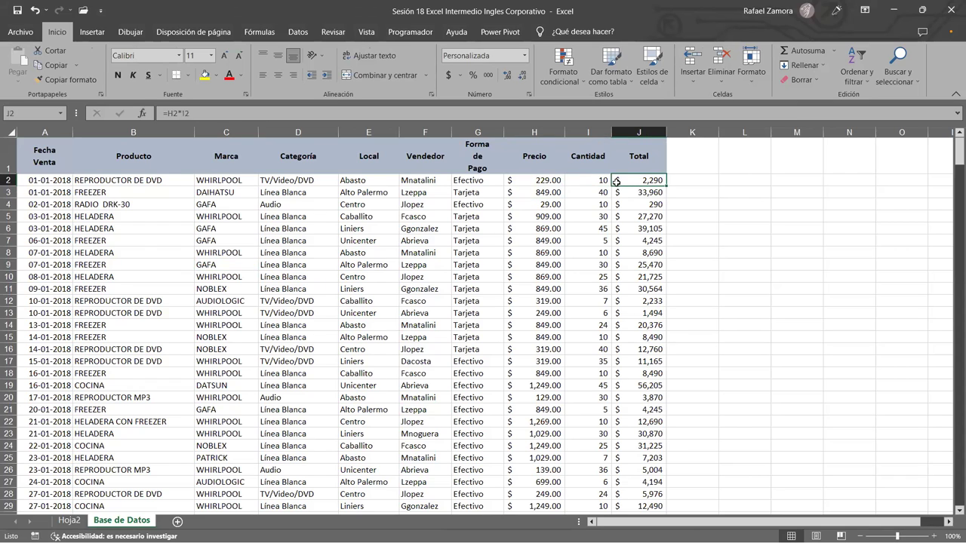
click(532, 180)
click(603, 181)
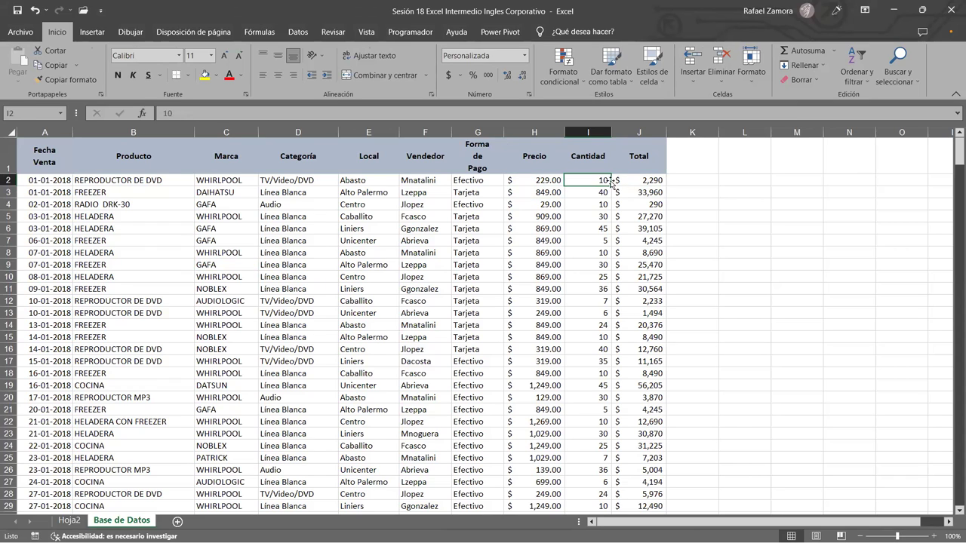
click(522, 201)
click(641, 204)
click(69, 520)
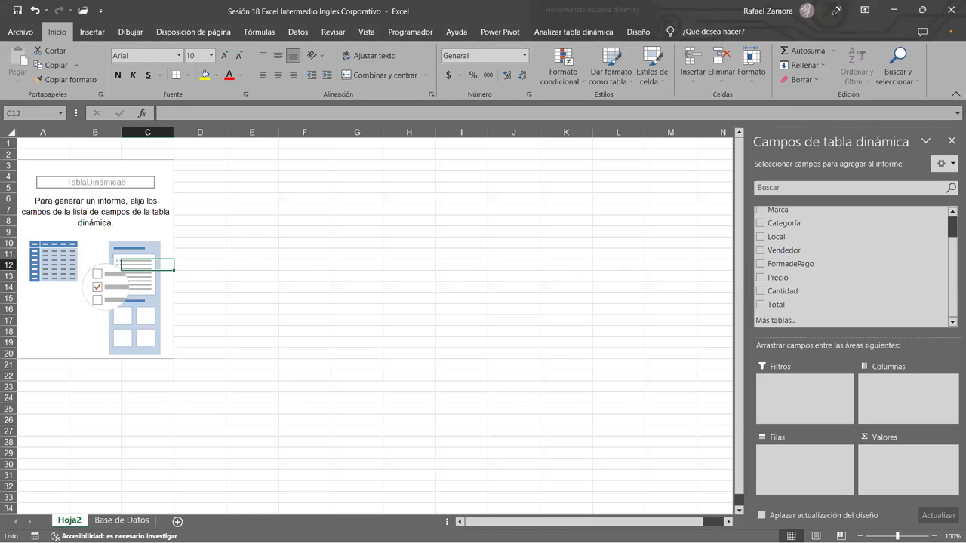
scroll(830, 280, up, 1)
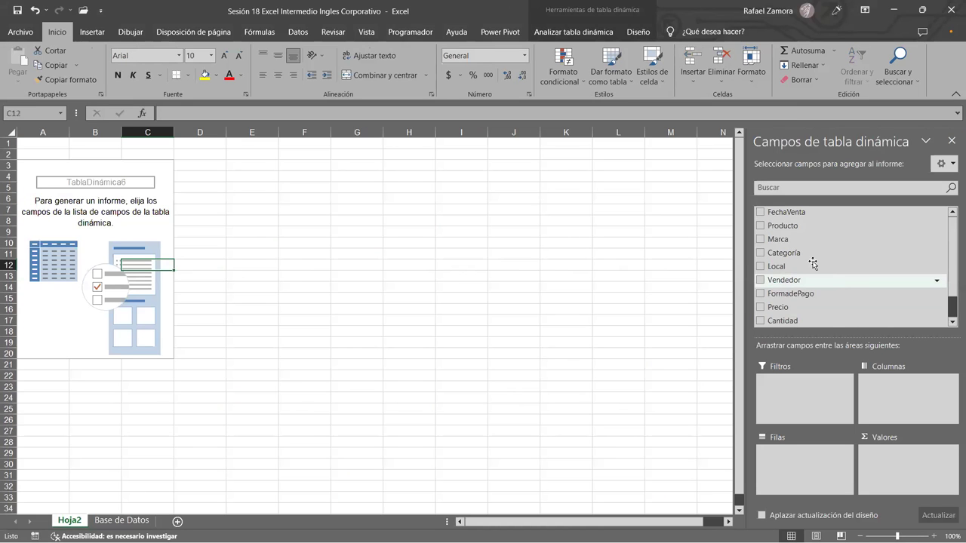
click(130, 520)
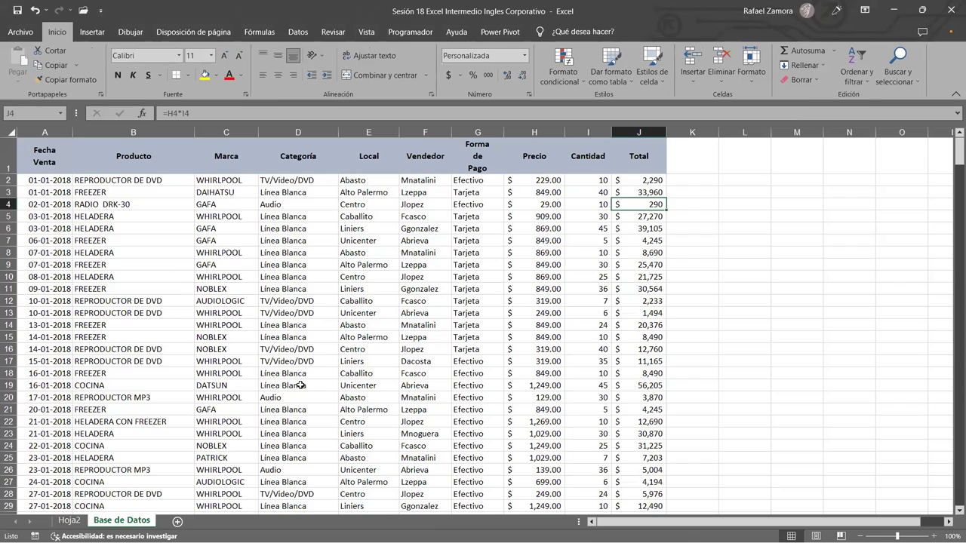
- Browse the Producto column to its last row and back, then switch to Hoja2
click(184, 287)
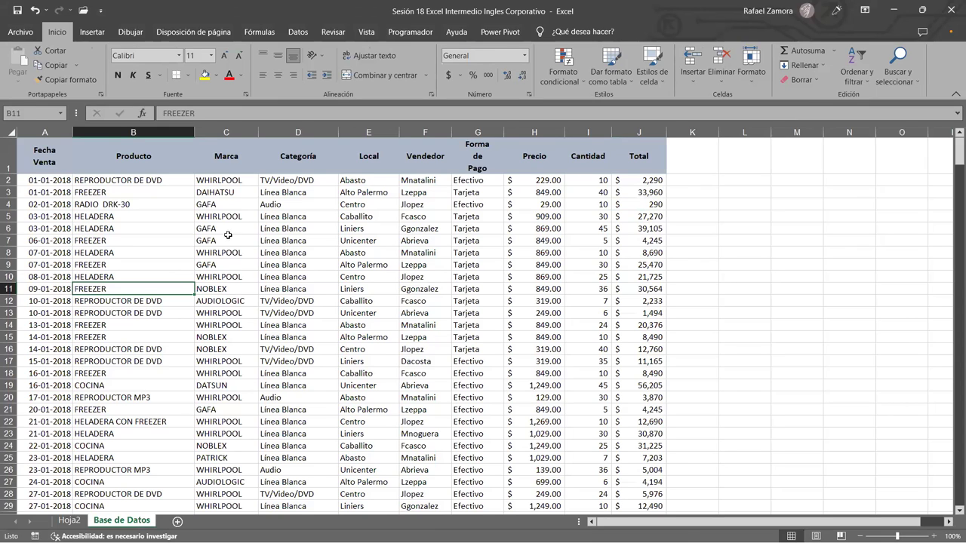
click(135, 194)
click(156, 179)
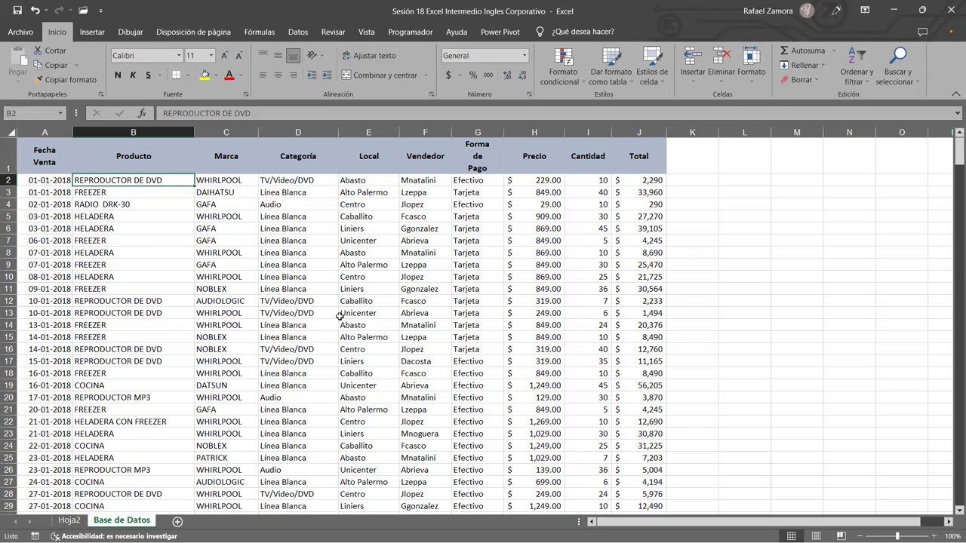
key(ctrl+Down)
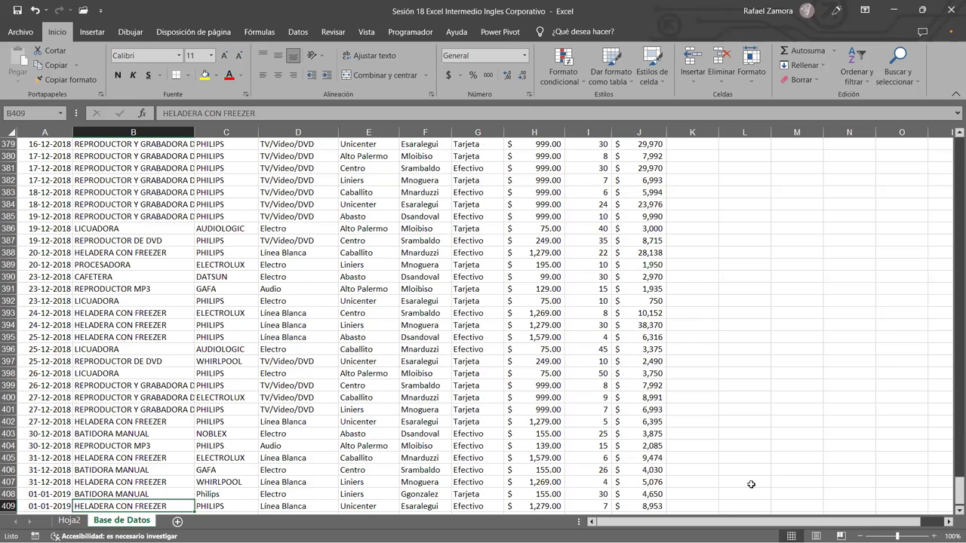
key(ctrl+Up)
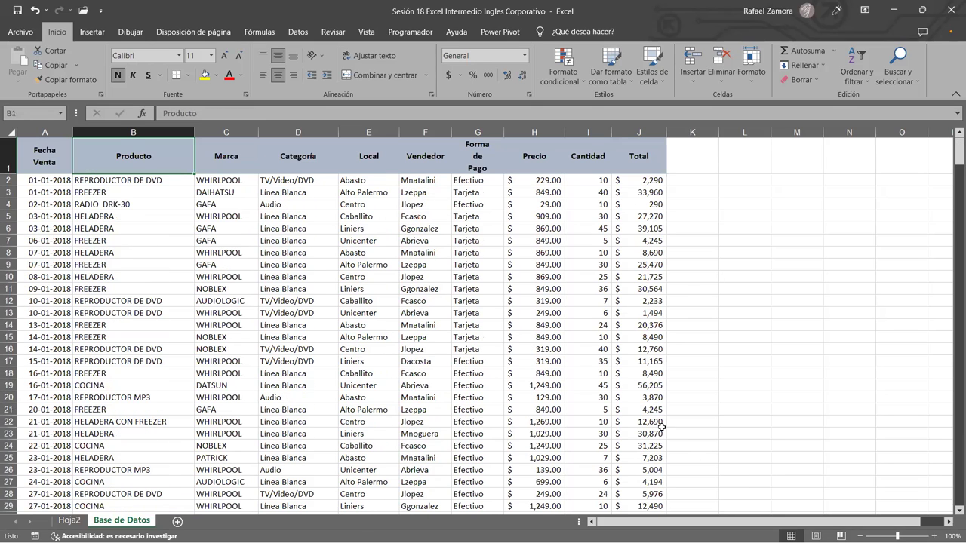
click(424, 385)
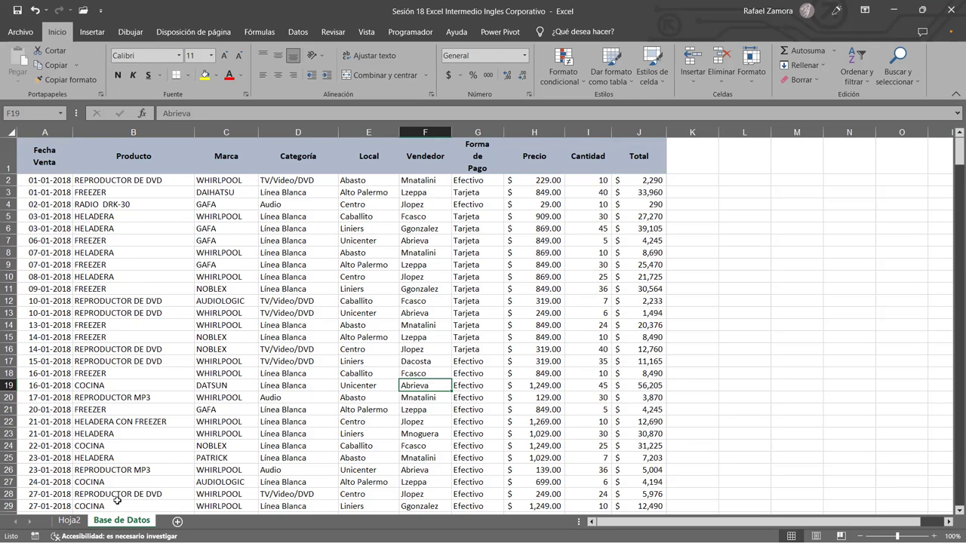
click(70, 520)
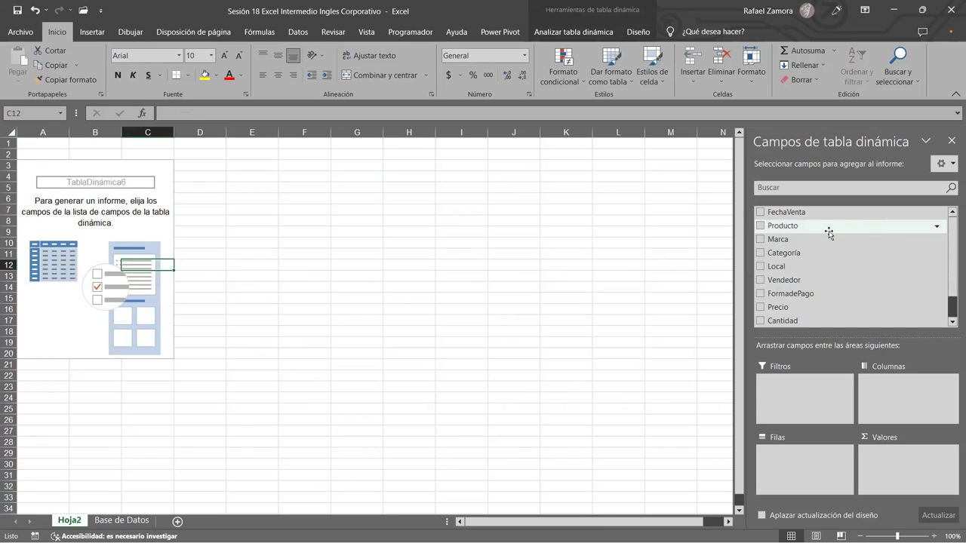
- Try Producto in Filas and Columnas and Vendedor in Filas, ending with only Producto as rows
drag(829, 232, 808, 472)
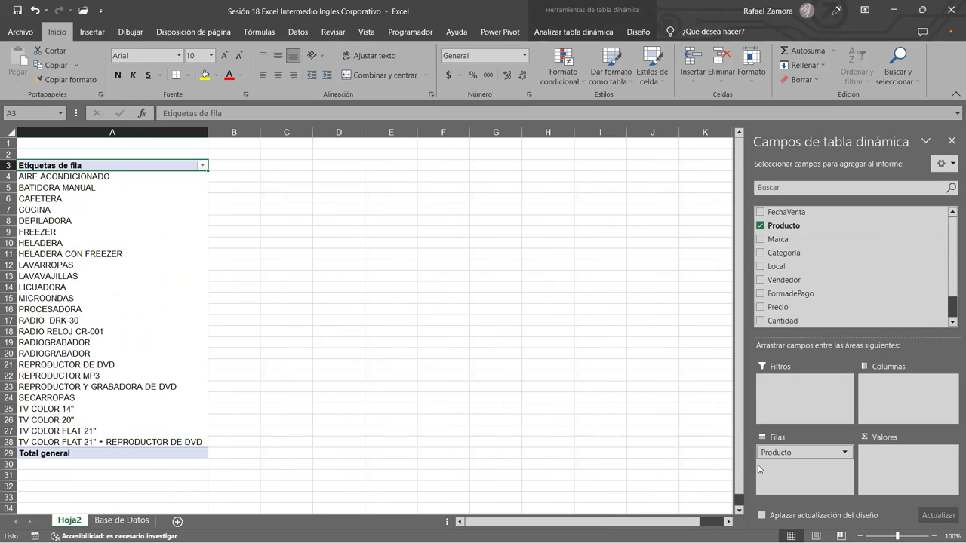
drag(783, 453, 915, 407)
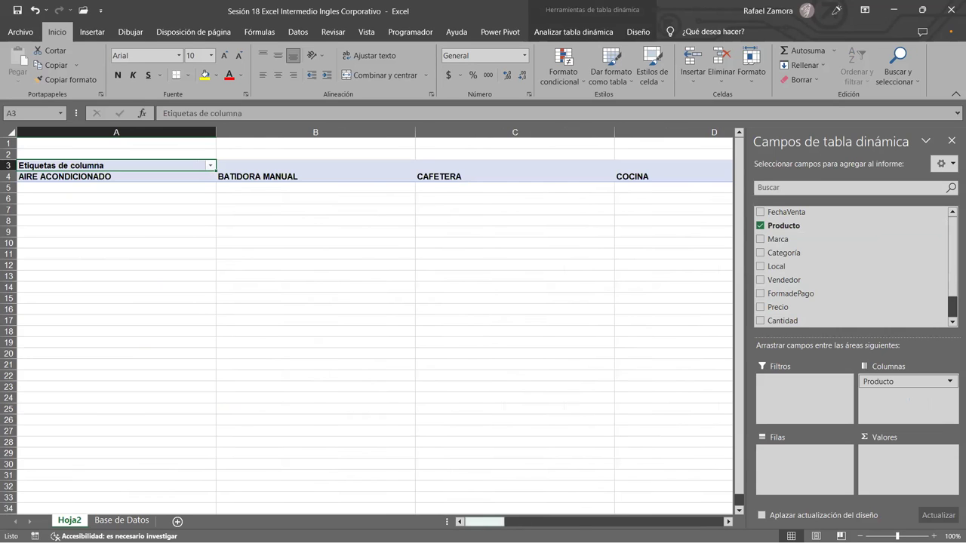
drag(483, 522, 703, 521)
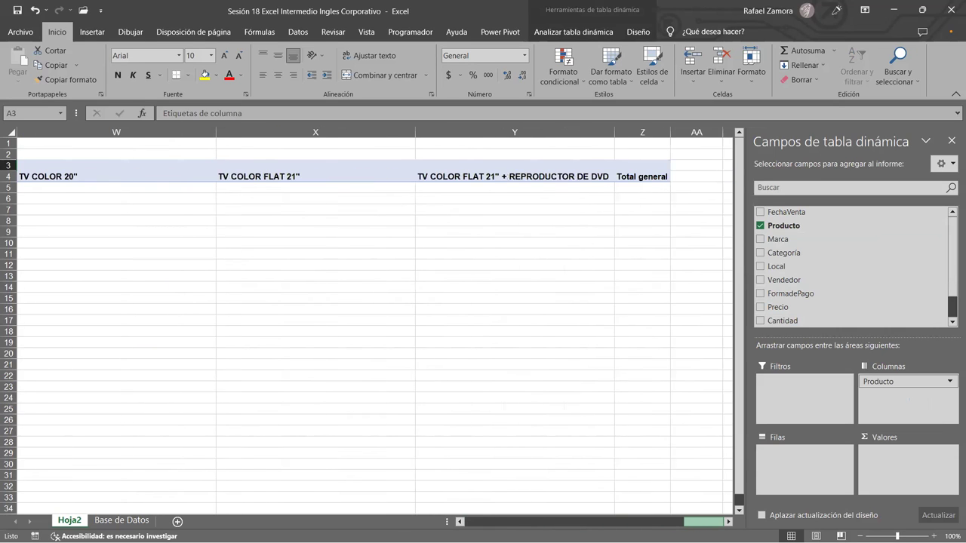
drag(703, 521, 485, 521)
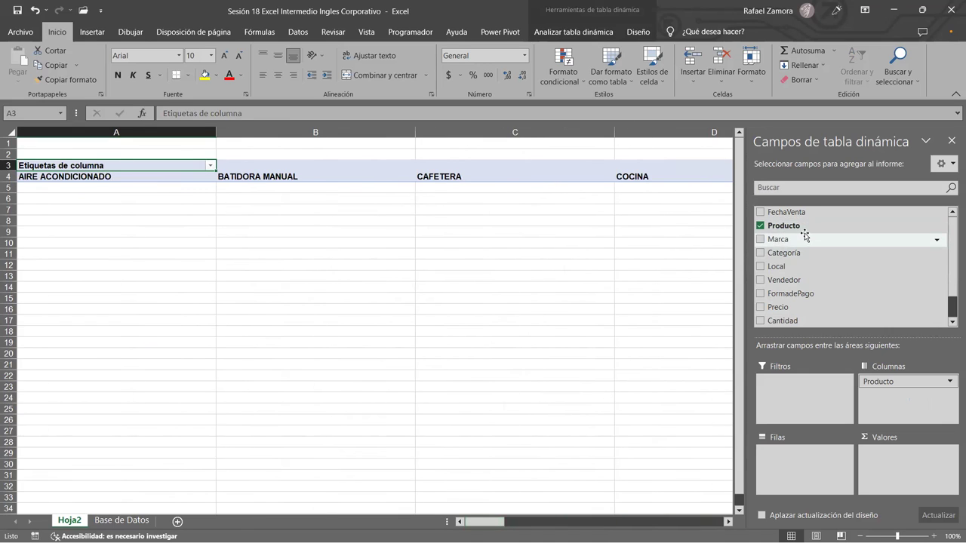
drag(797, 279, 793, 470)
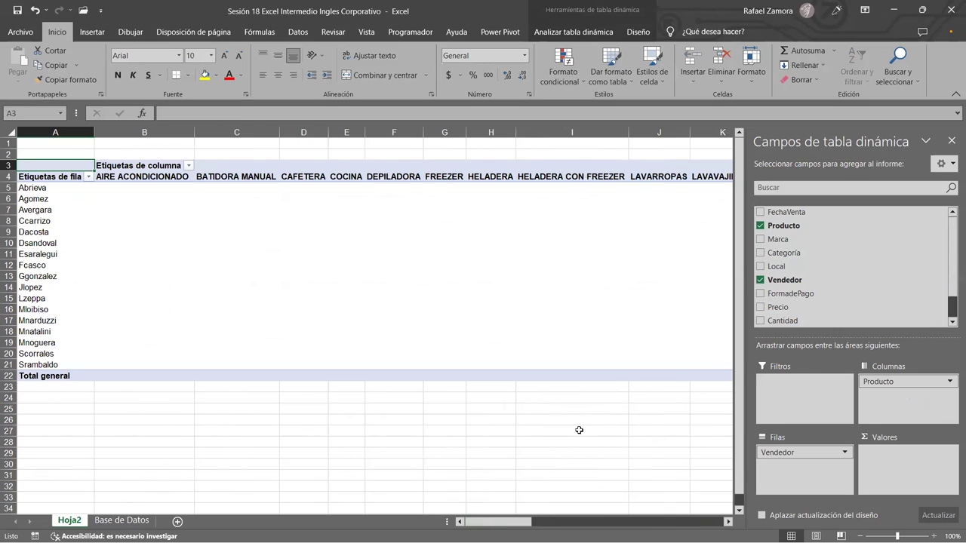
drag(782, 453, 841, 279)
drag(902, 381, 813, 472)
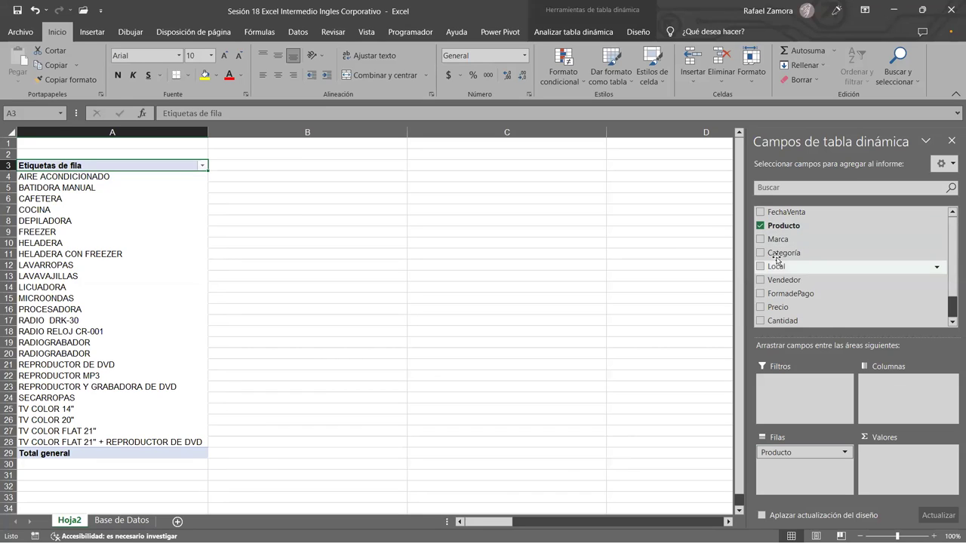
- Place Marca in Columnas so brands ARISTON through WHIRLPOOL head the pivot columns
drag(777, 239, 917, 396)
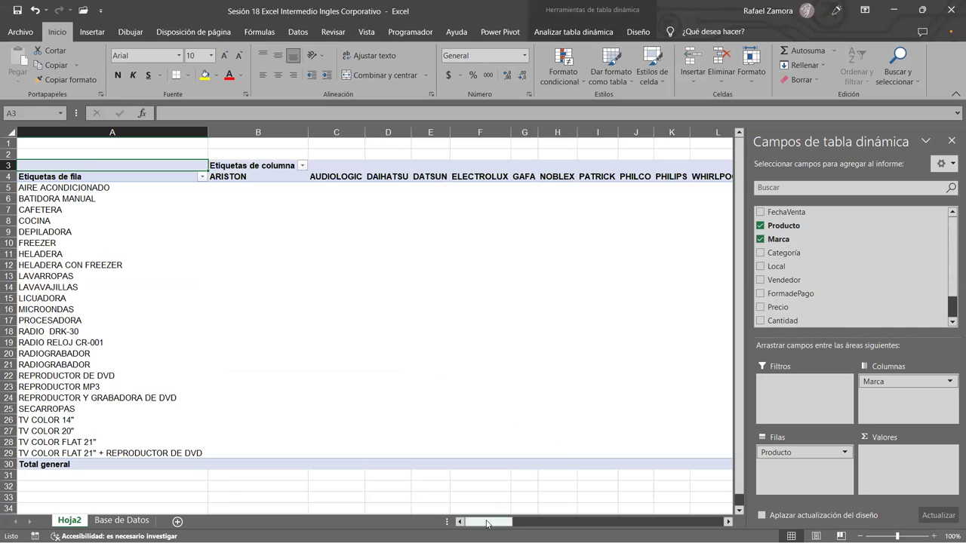
drag(488, 523, 496, 523)
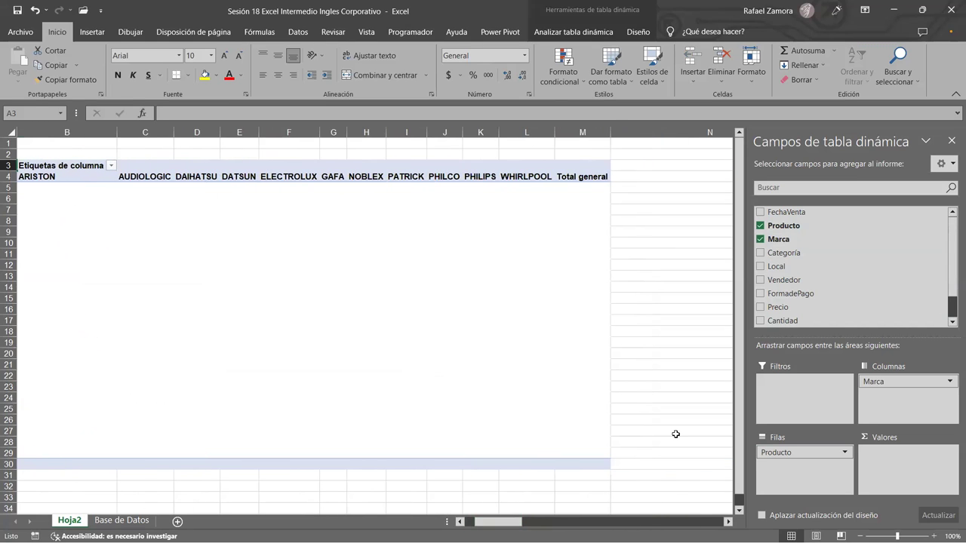
scroll(675, 432, down, 1)
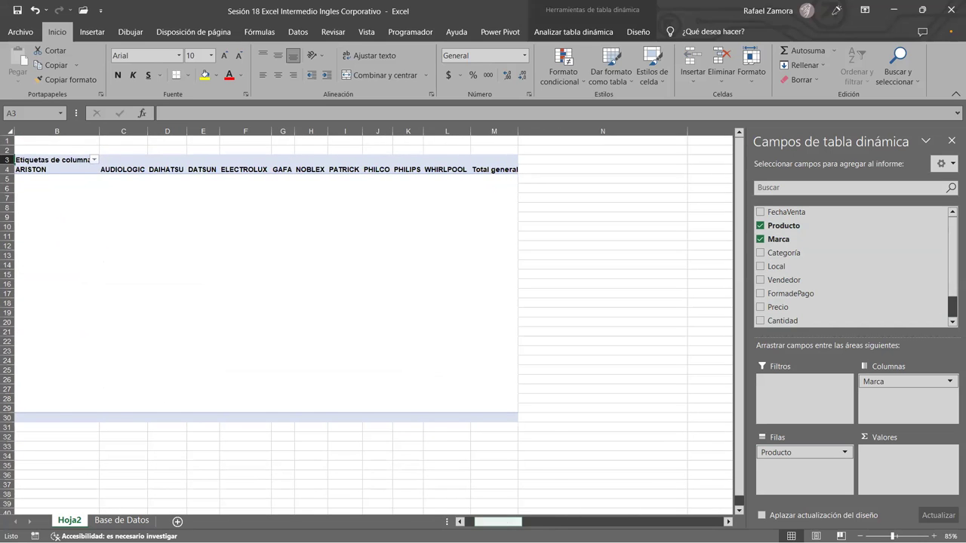
drag(498, 521, 489, 521)
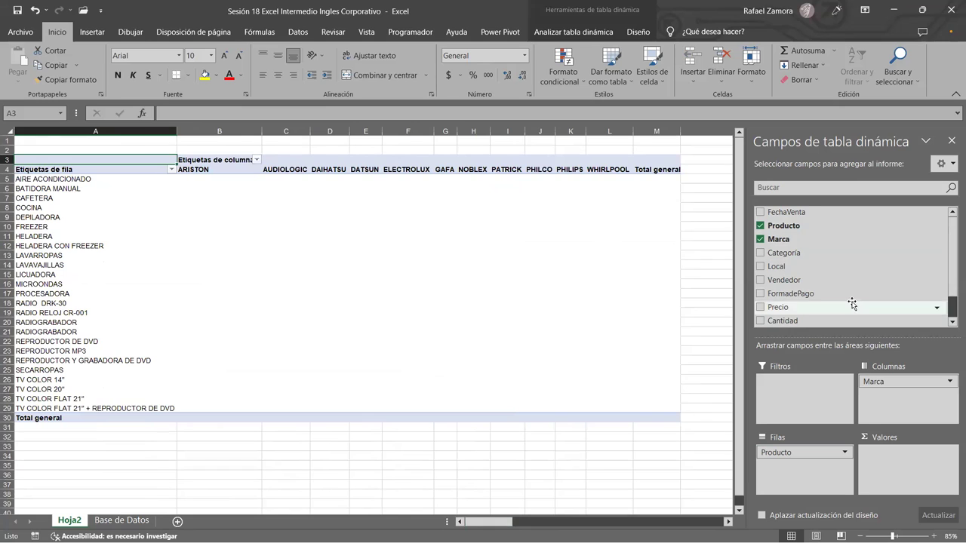
scroll(853, 303, down, 1)
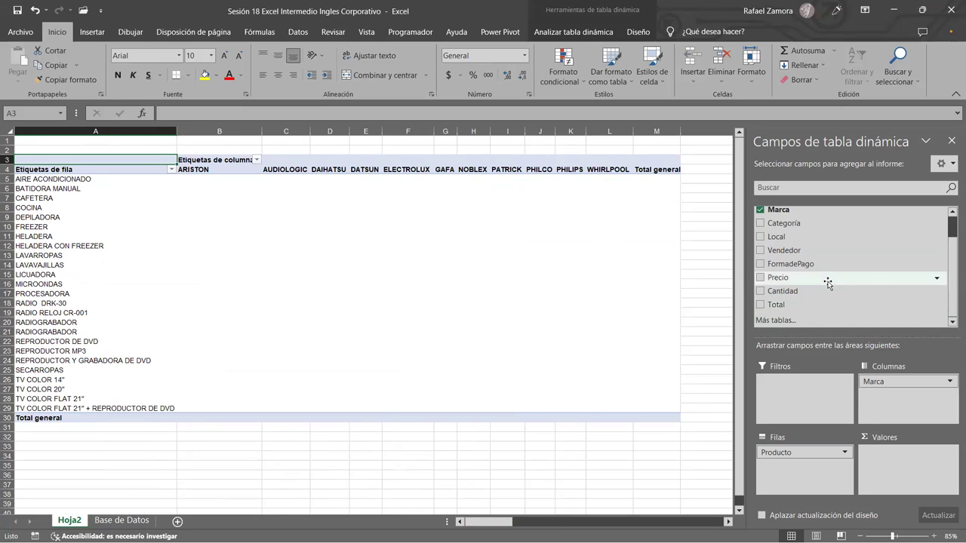
- Add Precio to the Valores area so the pivot sums prices, totaling 332207
drag(828, 282, 889, 467)
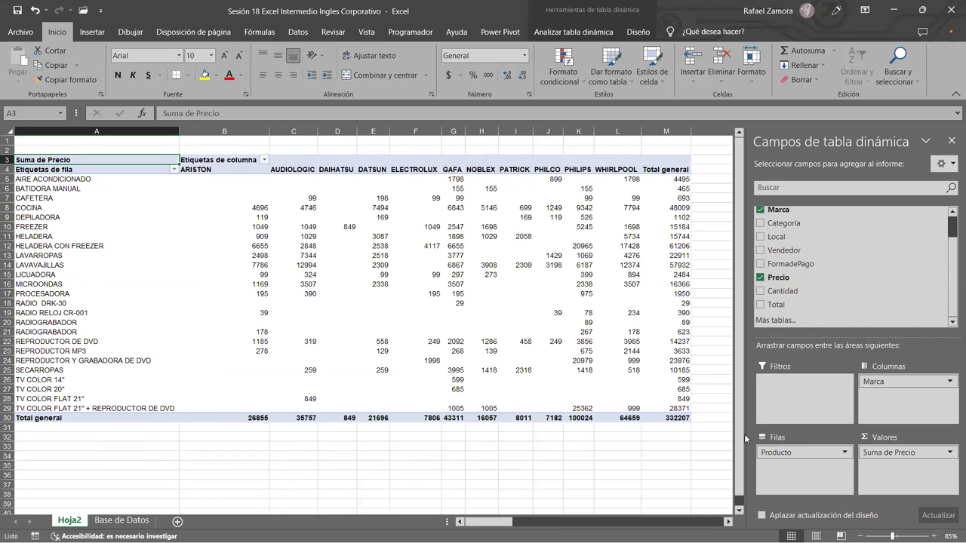
scroll(703, 430, down, 1)
scroll(707, 431, up, 1)
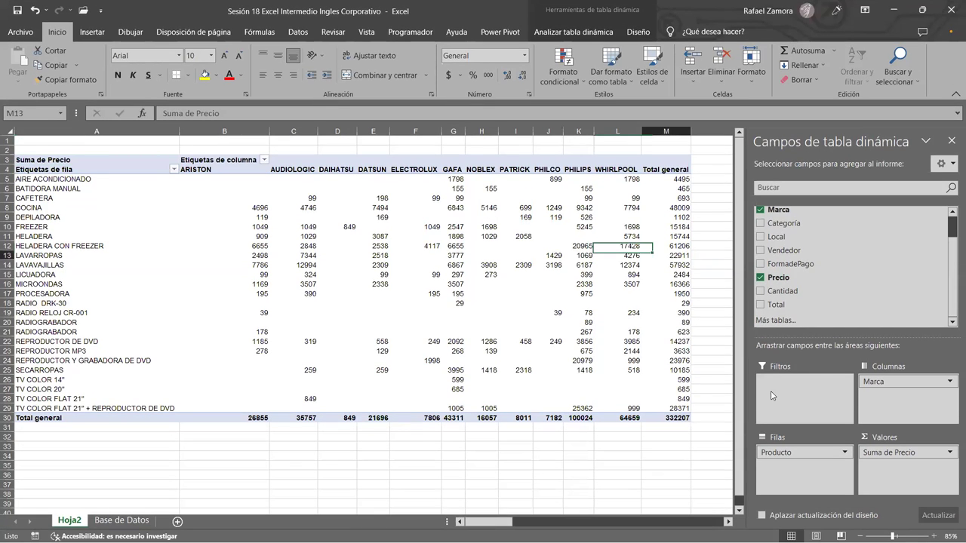
- Format the Suma de Precio values as Contabilidad with two decimals, giving $332,207.00
right_click(682, 256)
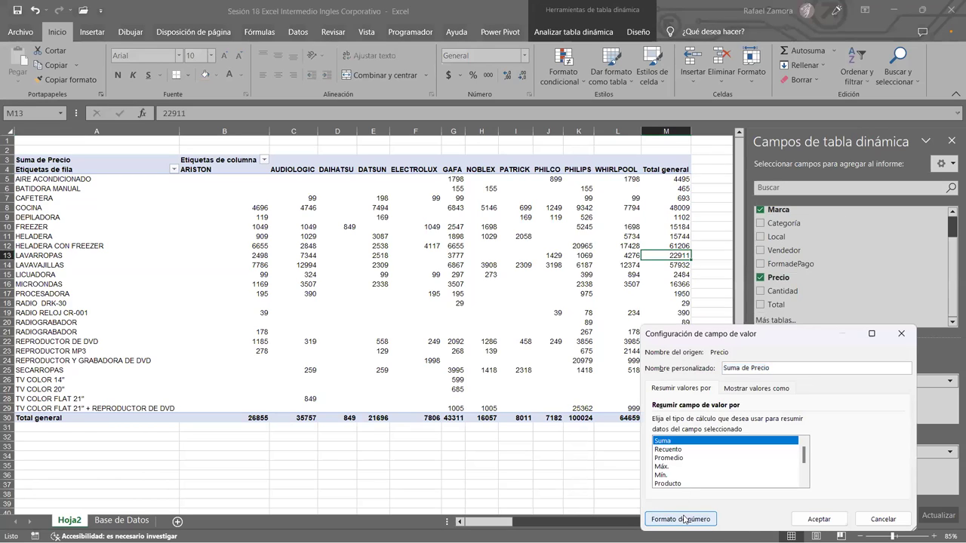
click(684, 519)
click(641, 308)
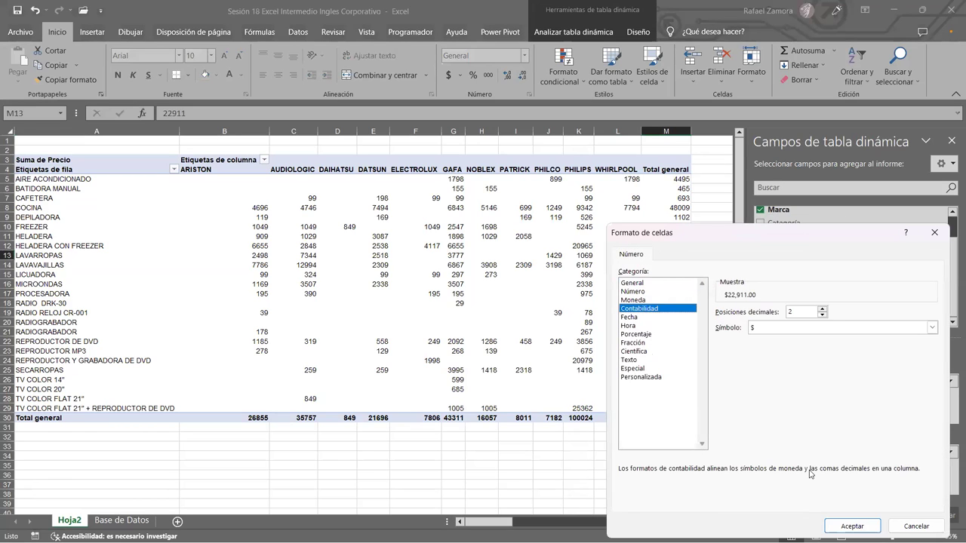
click(851, 526)
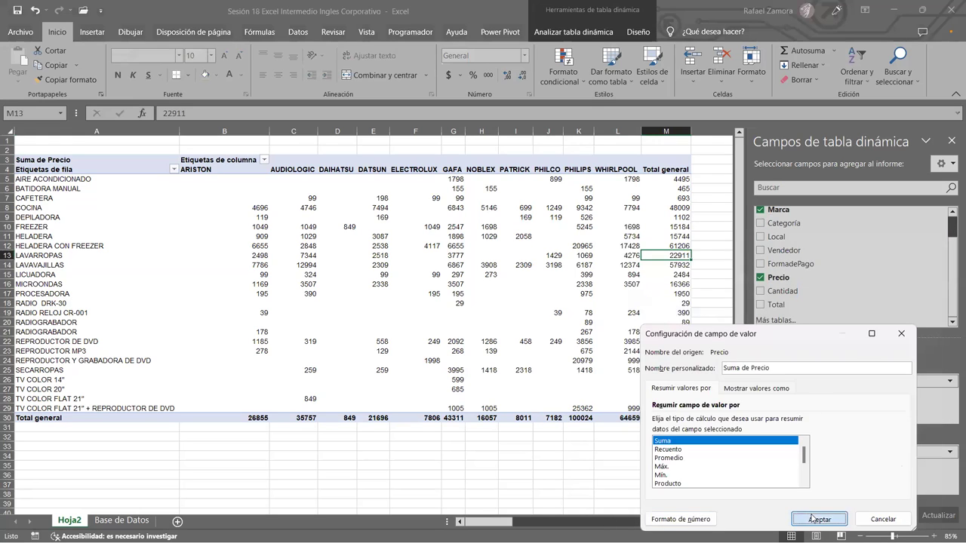
click(815, 519)
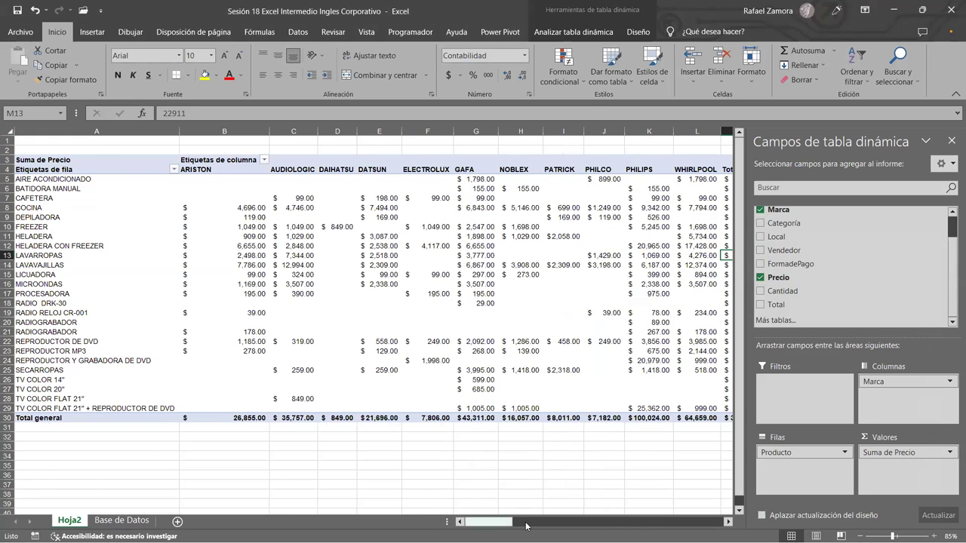
scroll(526, 525, right, 3)
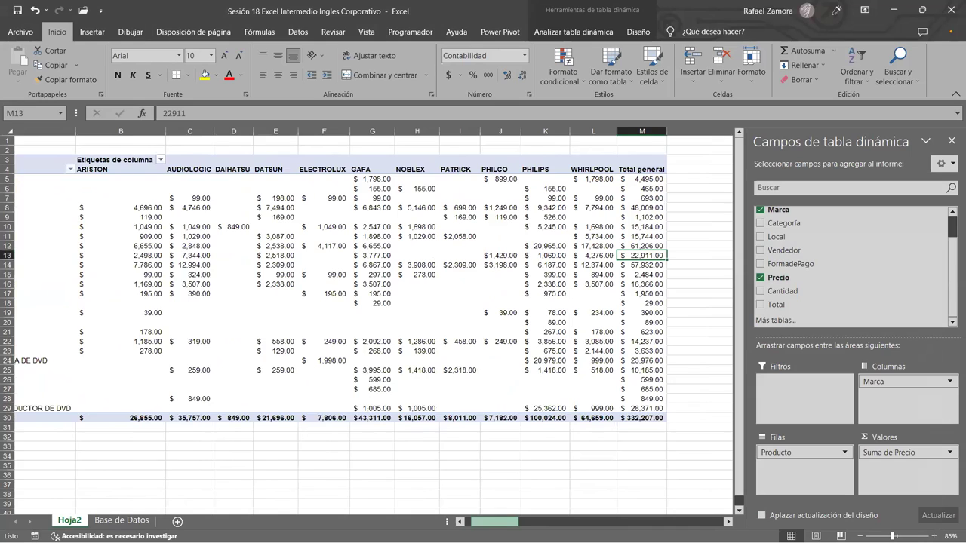
scroll(548, 484, right, 1)
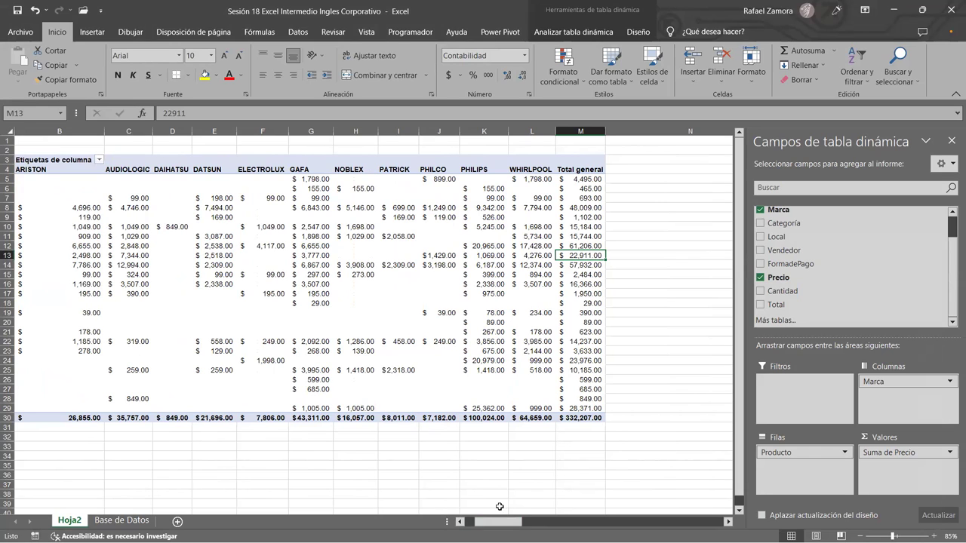
- Replace Suma de Precio with the Total field in Valores, giving a 6456988 grand total
drag(491, 524, 483, 523)
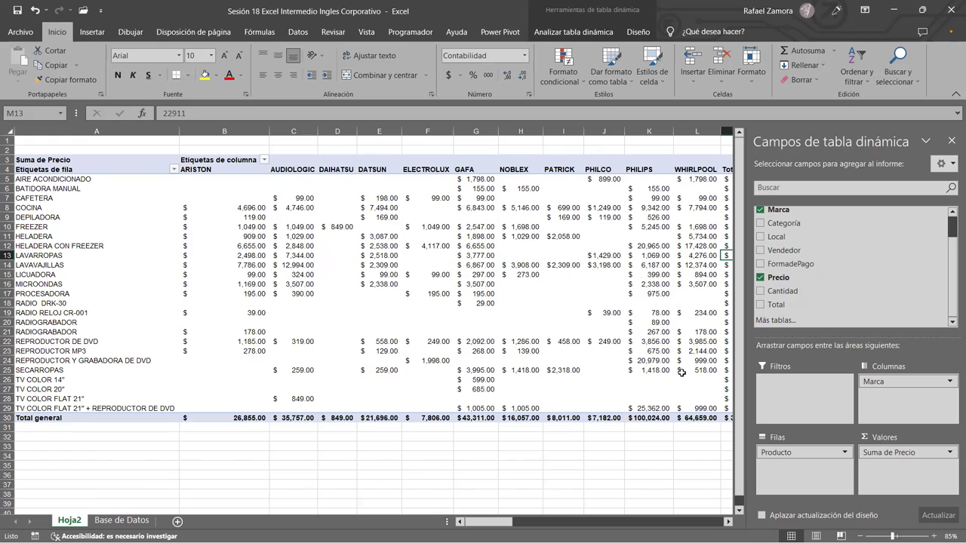
scroll(873, 299, up, 1)
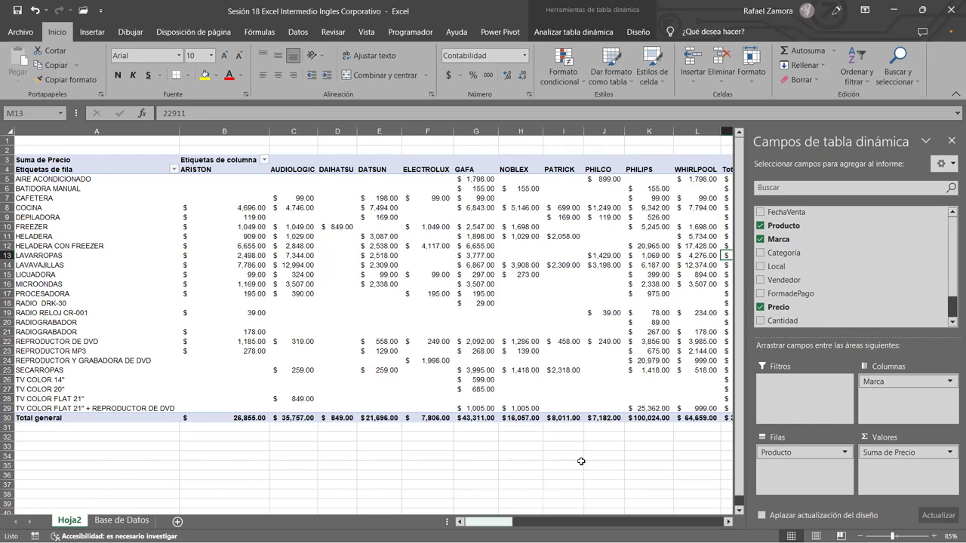
scroll(582, 519, right, 3)
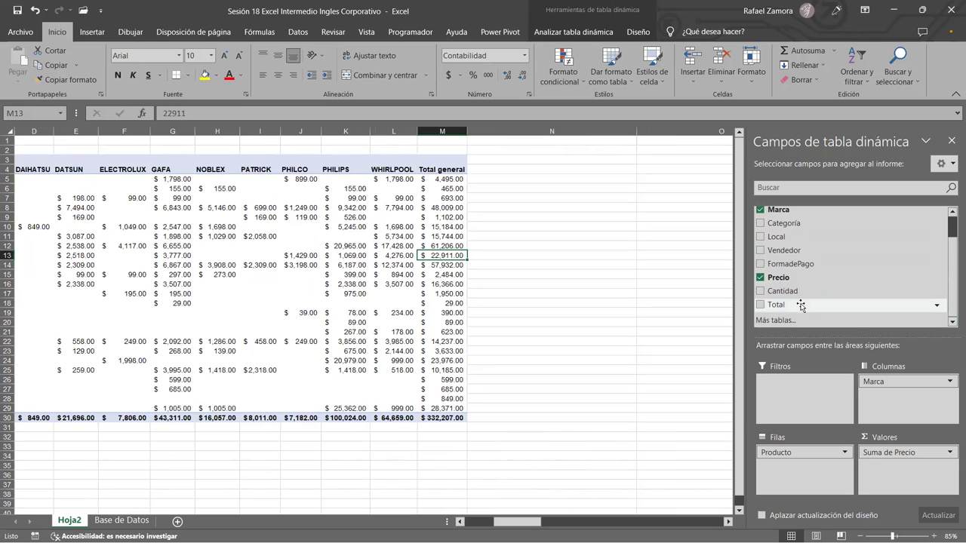
drag(879, 456, 830, 252)
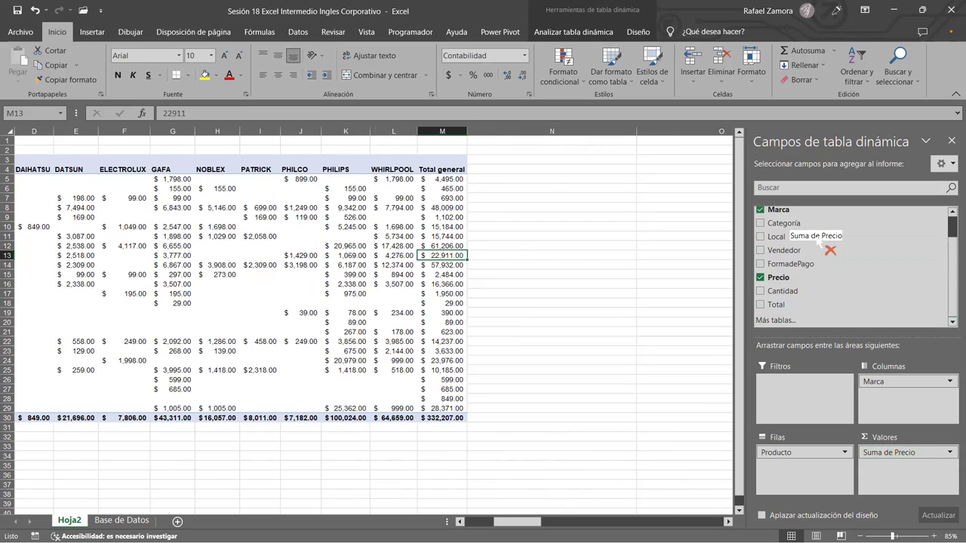
drag(775, 304, 892, 474)
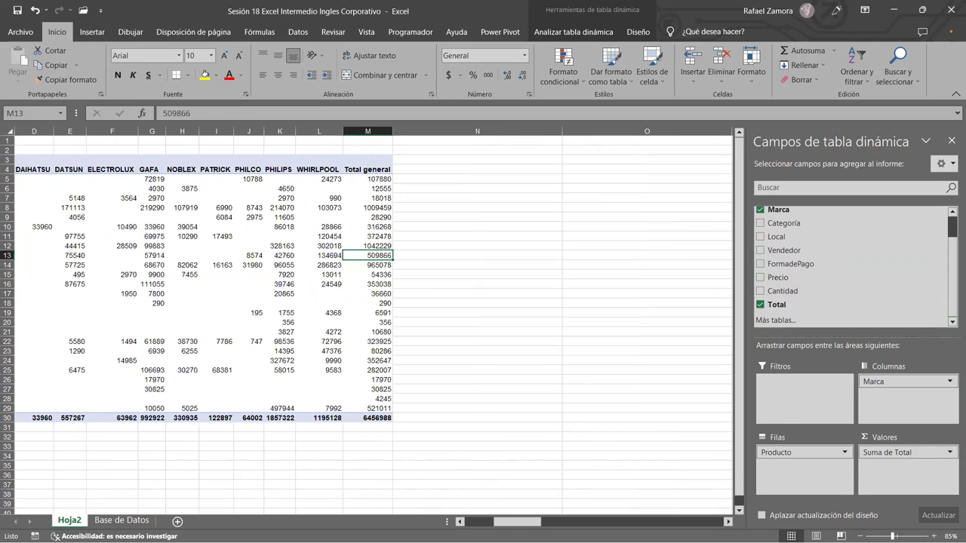
drag(525, 523, 484, 524)
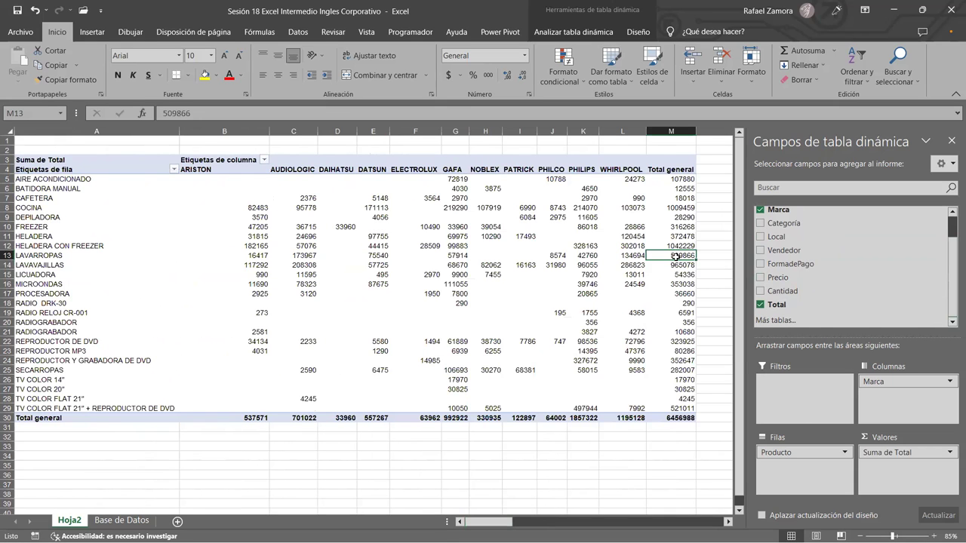
- Apply Contabilidad format with two decimals to Suma de Total, showing $6,456,988.00
right_click(674, 256)
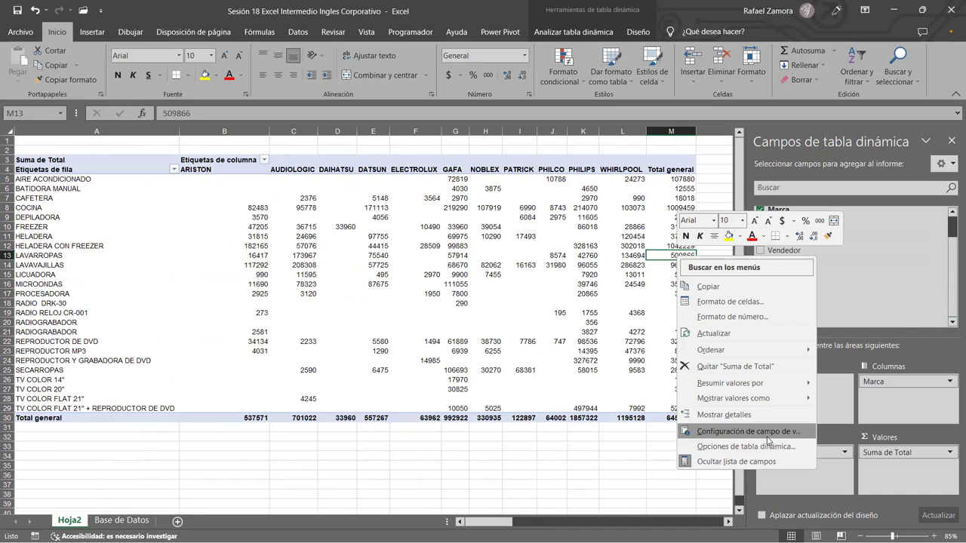
click(706, 436)
scroll(682, 479, down, 2)
click(669, 519)
click(635, 309)
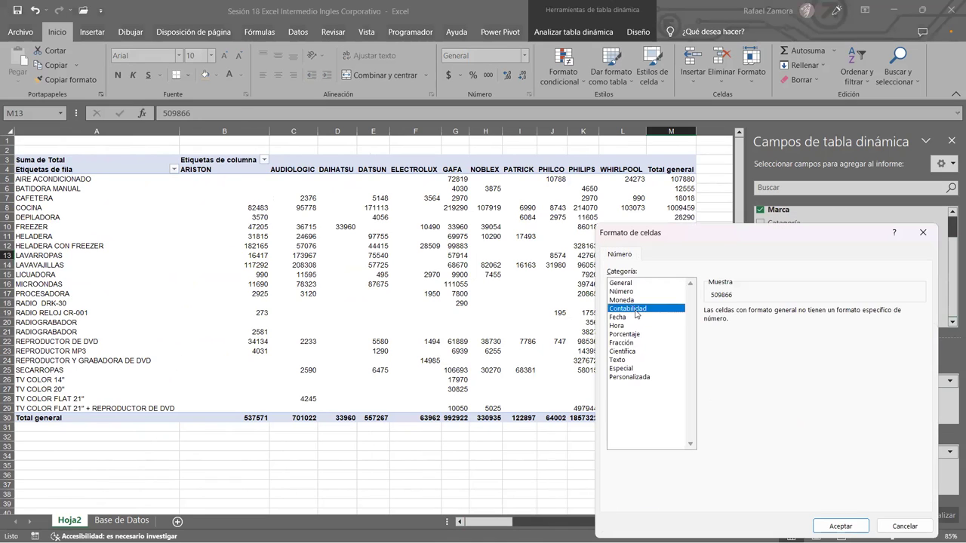
click(839, 526)
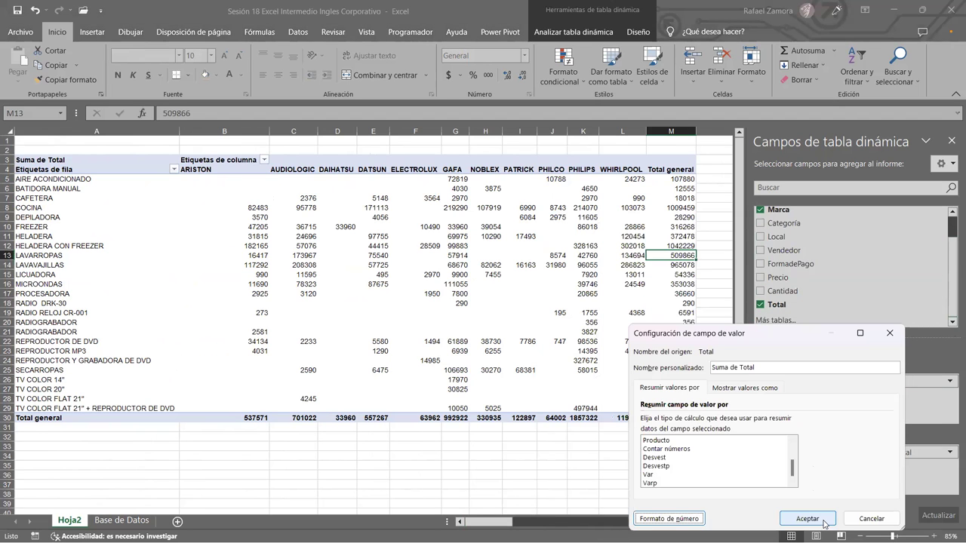
click(813, 520)
drag(498, 524, 513, 519)
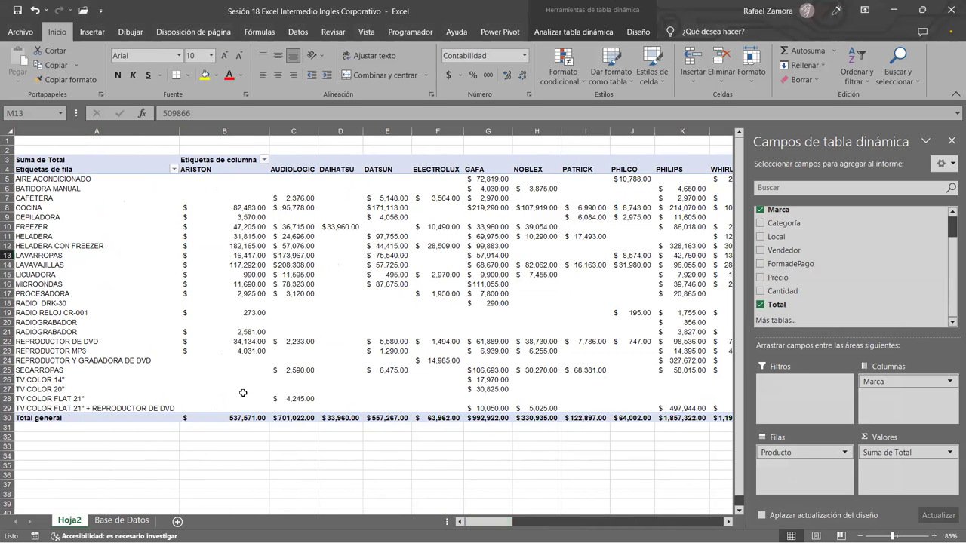
- Apply the yellow PivotTable style and add FormadePago as a report filter above the pivot
click(467, 293)
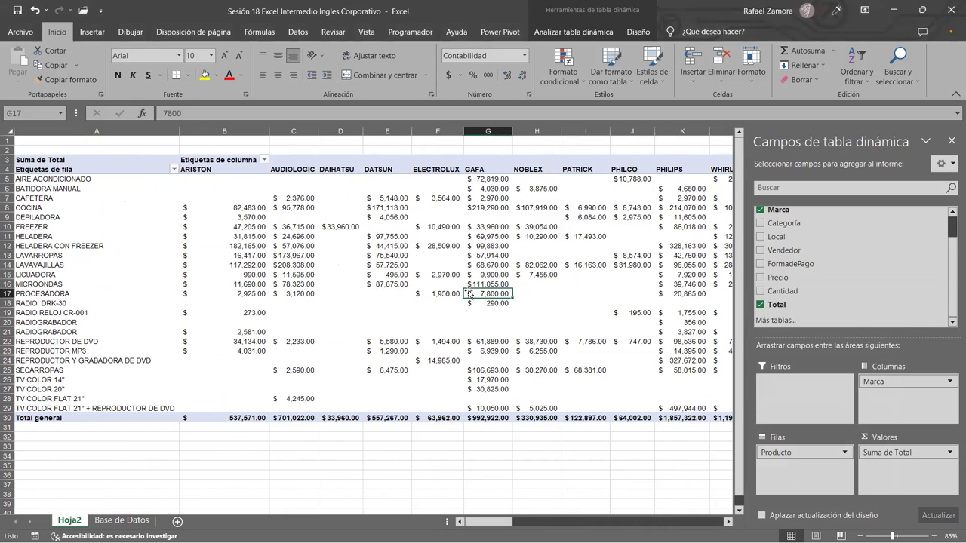
click(638, 32)
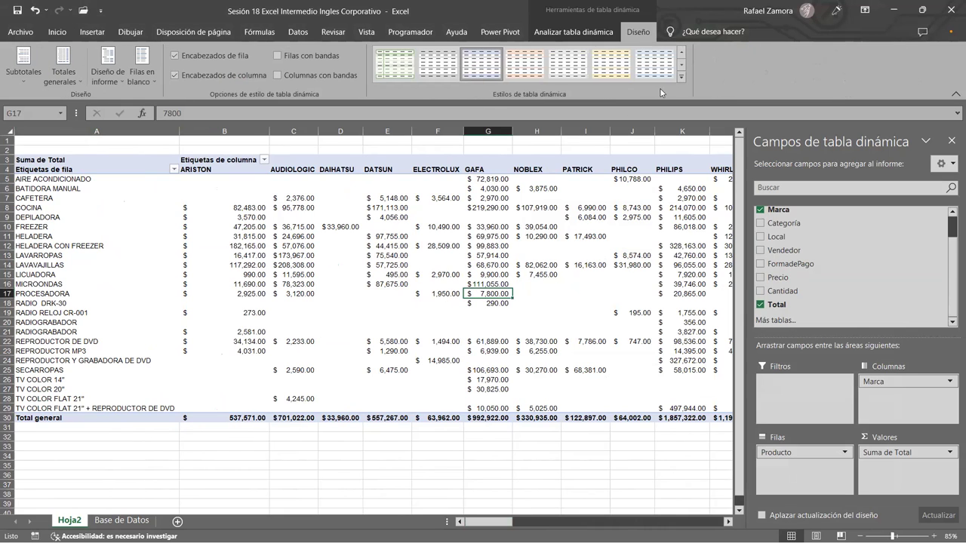
click(611, 65)
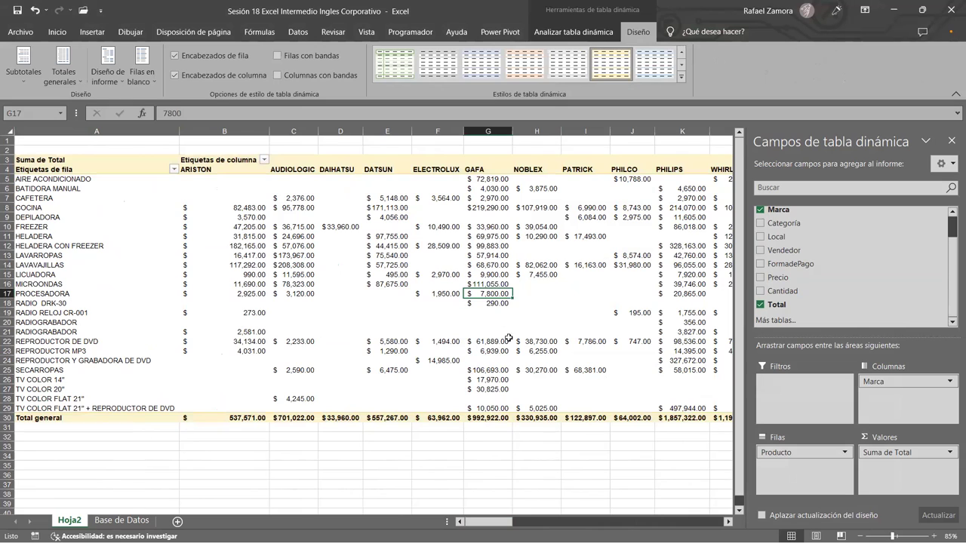
click(578, 323)
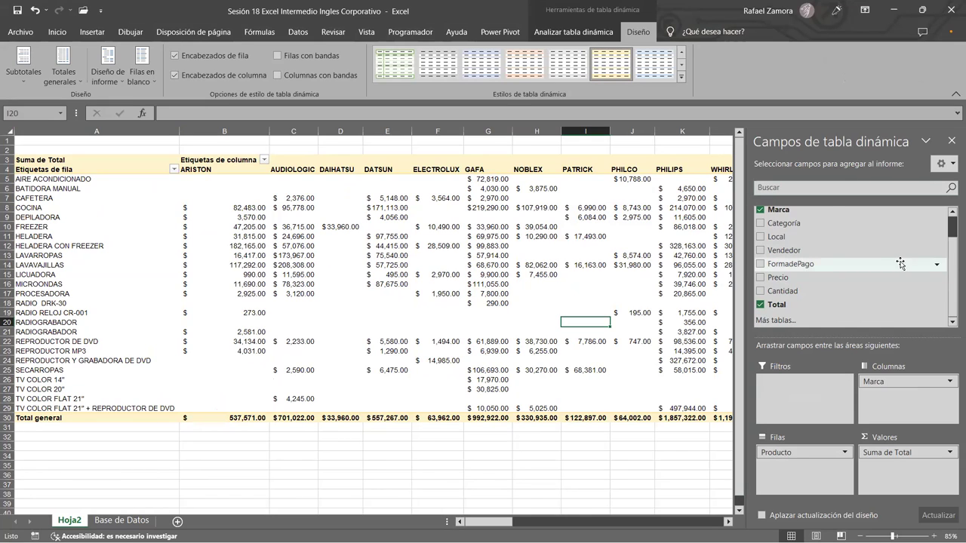
drag(794, 267, 819, 406)
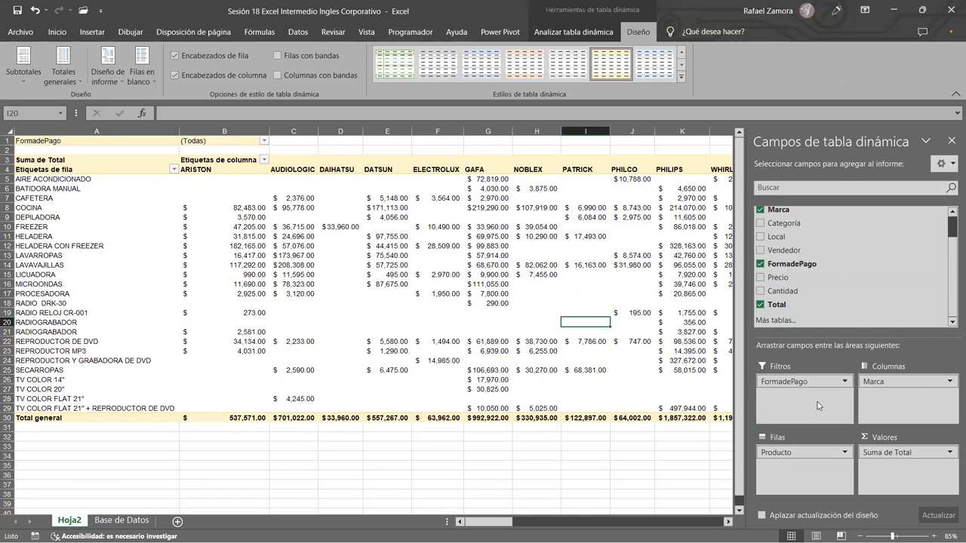
click(264, 141)
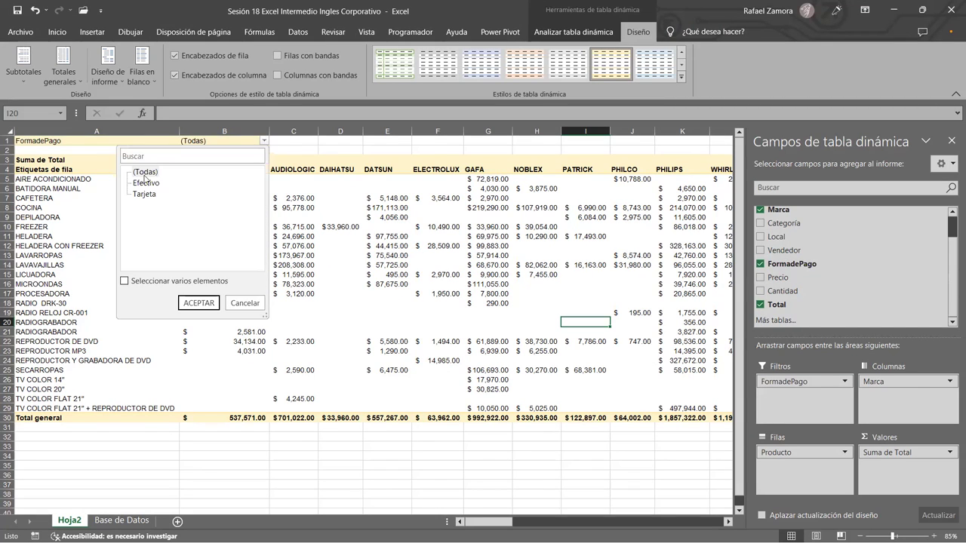
- Set the FormadePago filter to Efectivo, then change it to Tarjeta
click(148, 183)
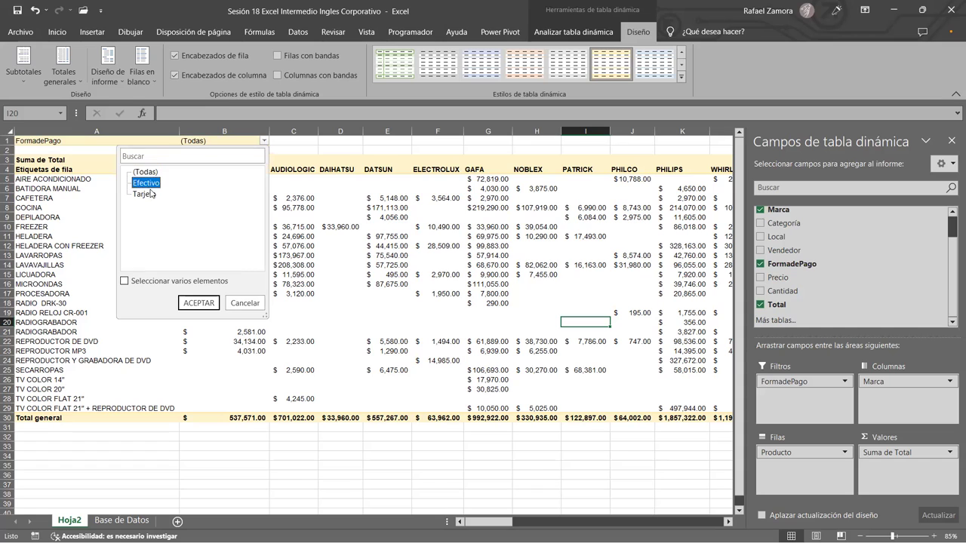
click(205, 299)
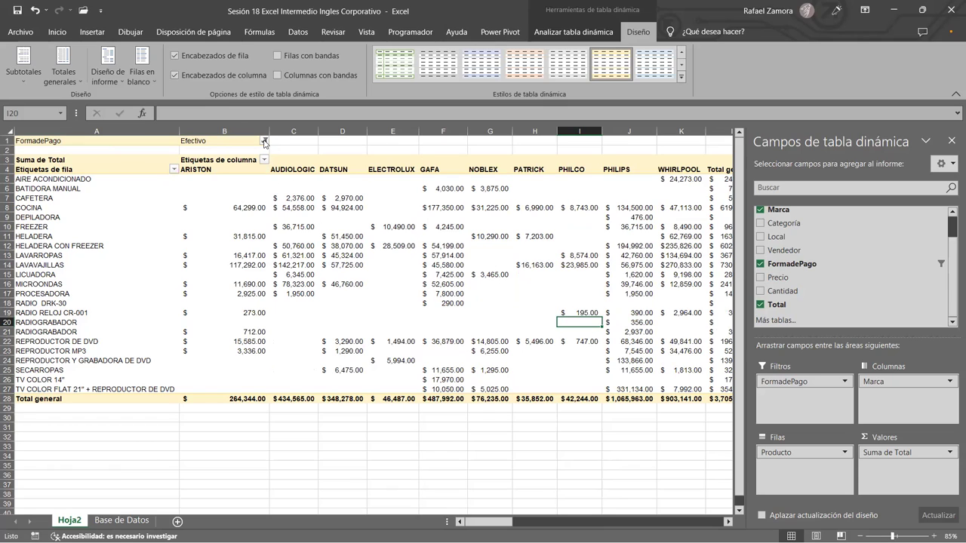
click(265, 141)
click(144, 194)
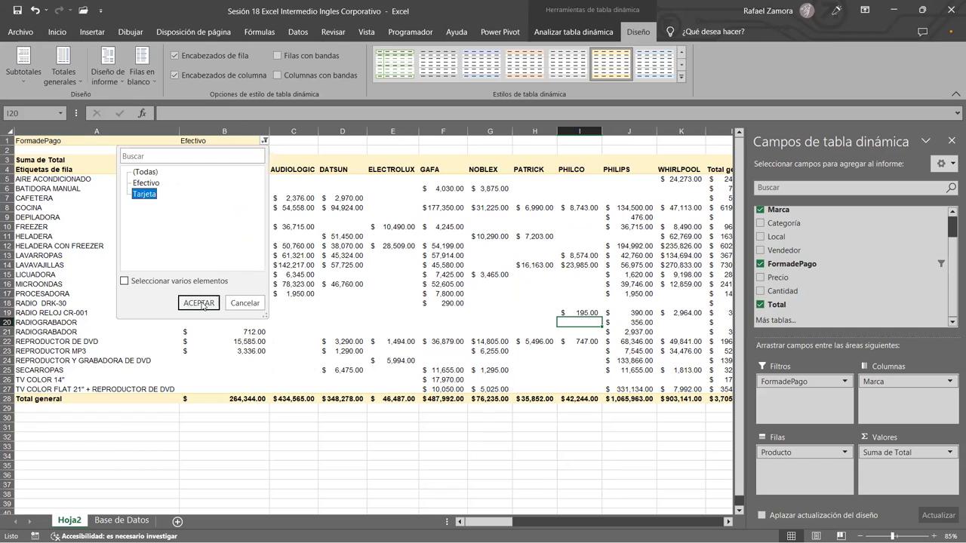
click(199, 302)
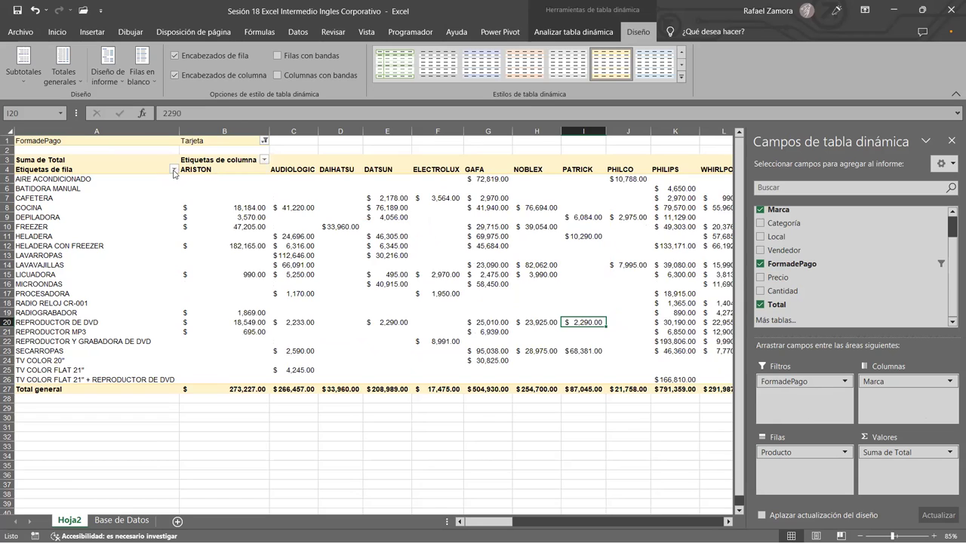
- Open and cancel the Producto and Marca filter lists, leaving the brands unchanged
click(173, 170)
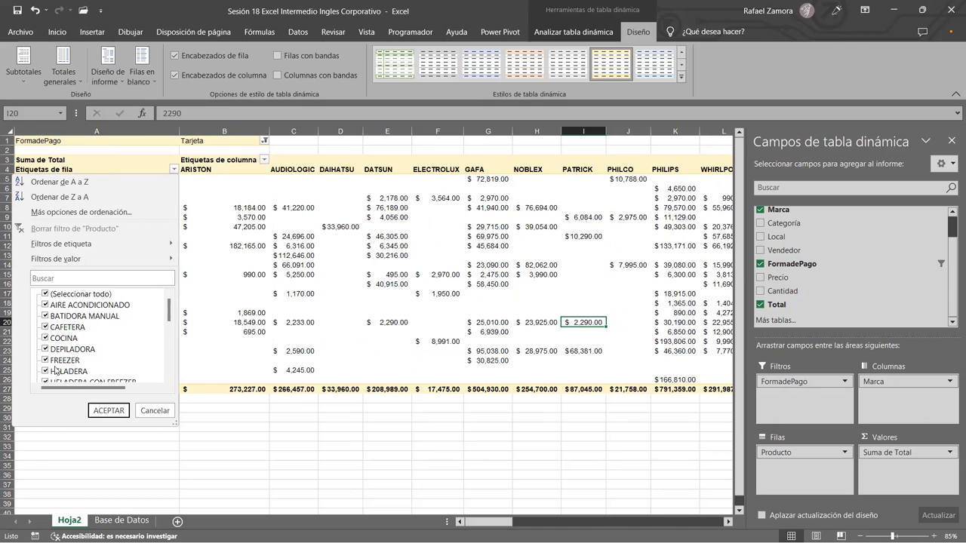
click(155, 412)
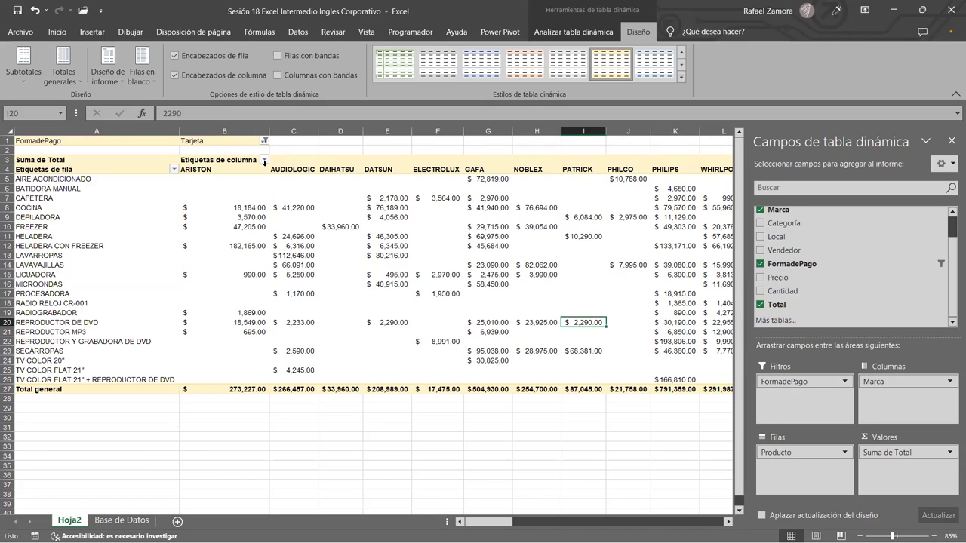
click(263, 160)
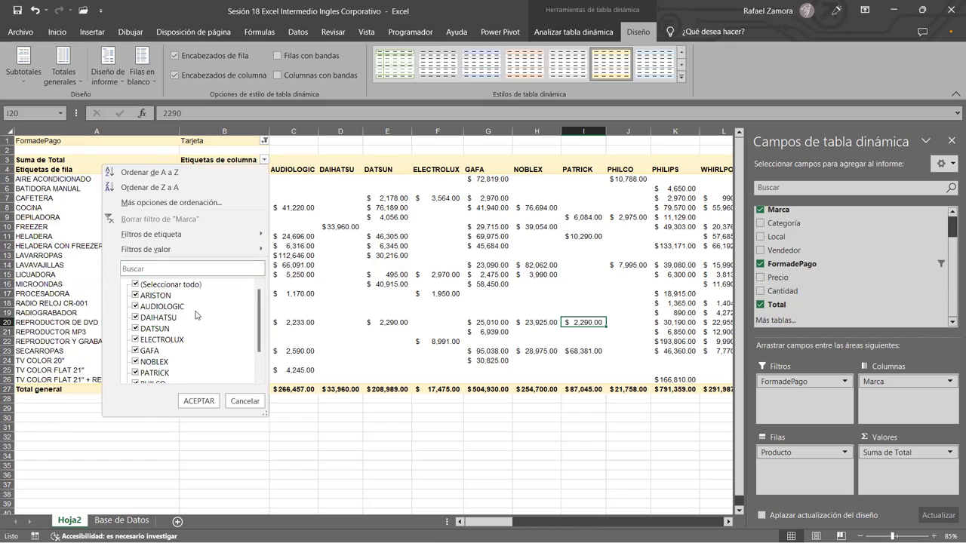
click(244, 401)
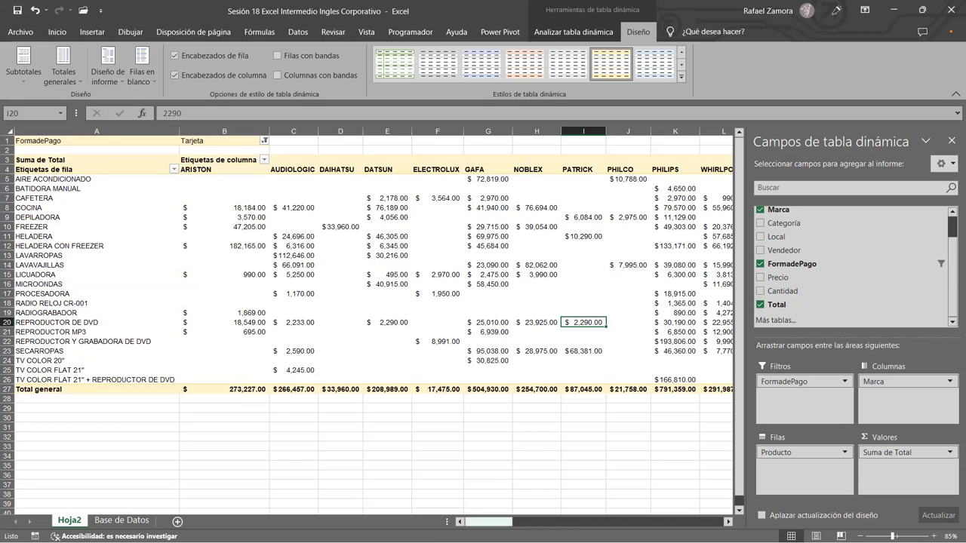
drag(489, 522, 489, 521)
mouse_move(480, 353)
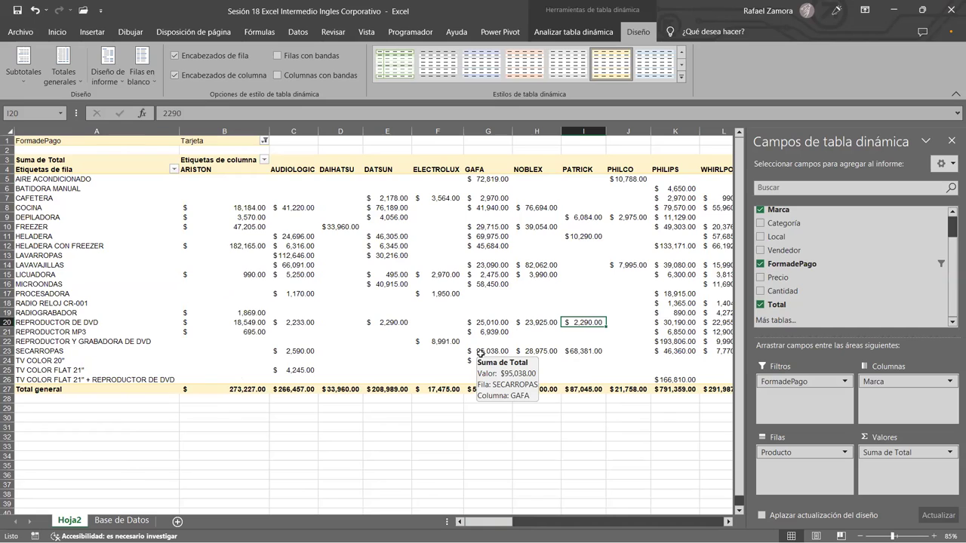
scroll(842, 271, up, 1)
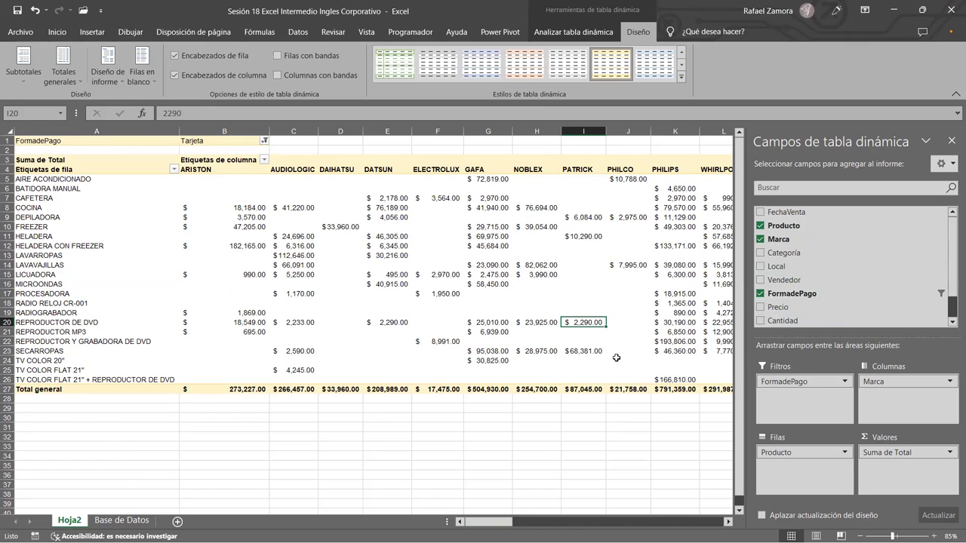
click(657, 328)
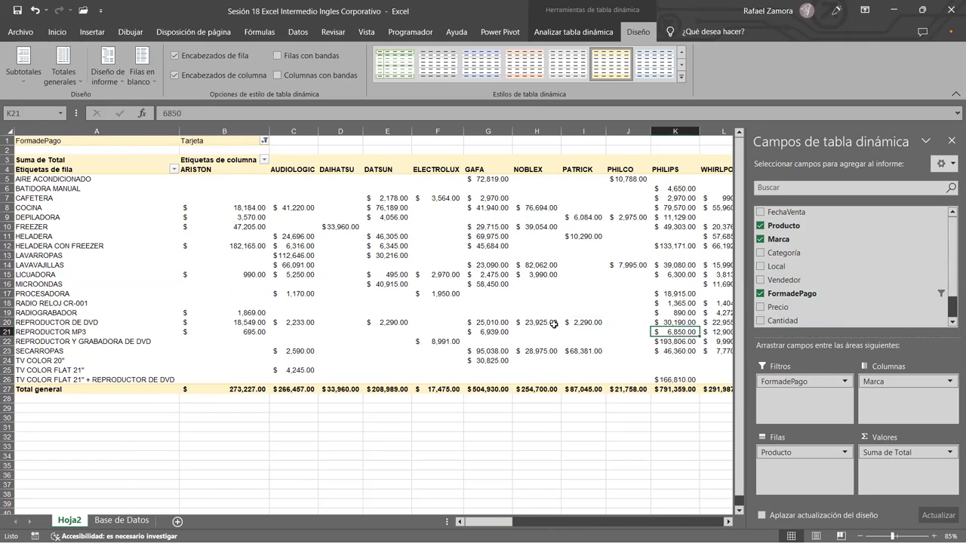
click(553, 325)
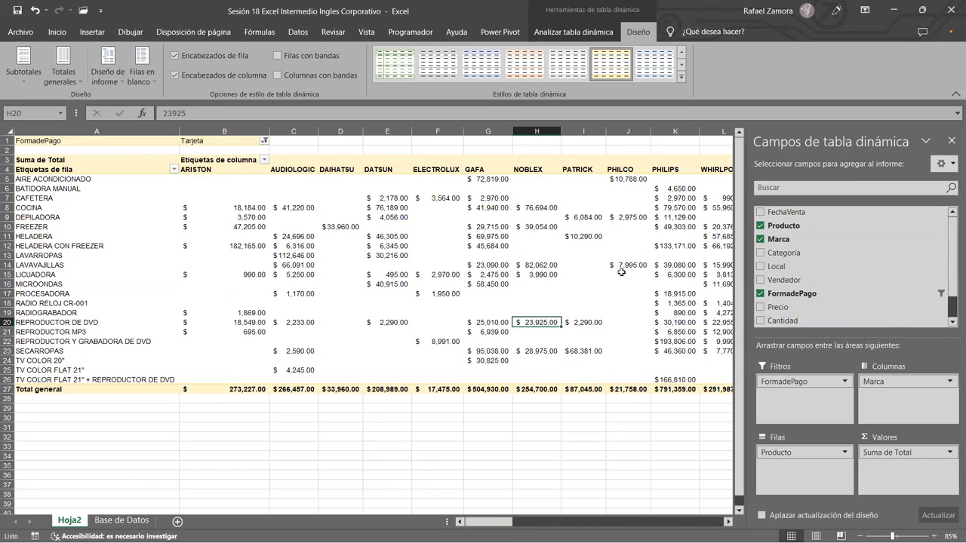
mouse_move(504, 322)
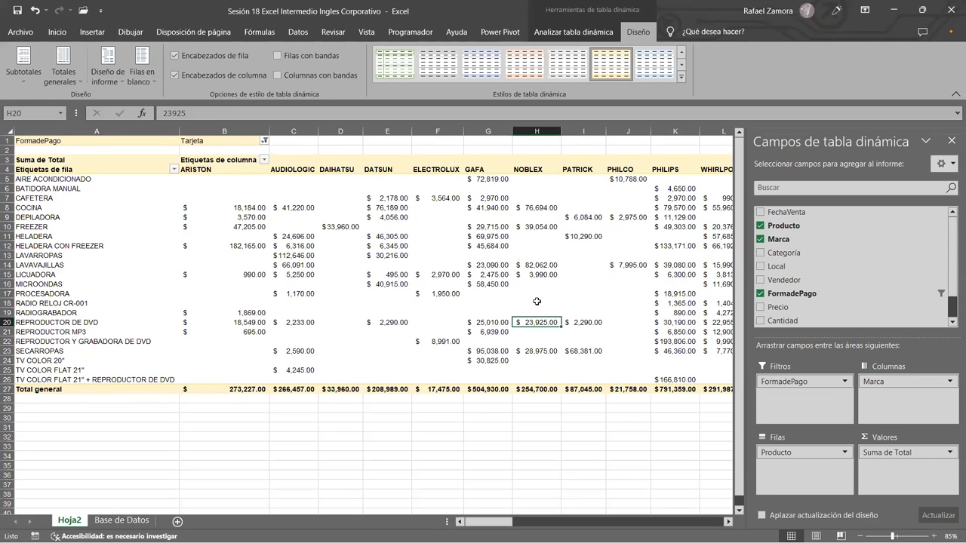
mouse_move(536, 301)
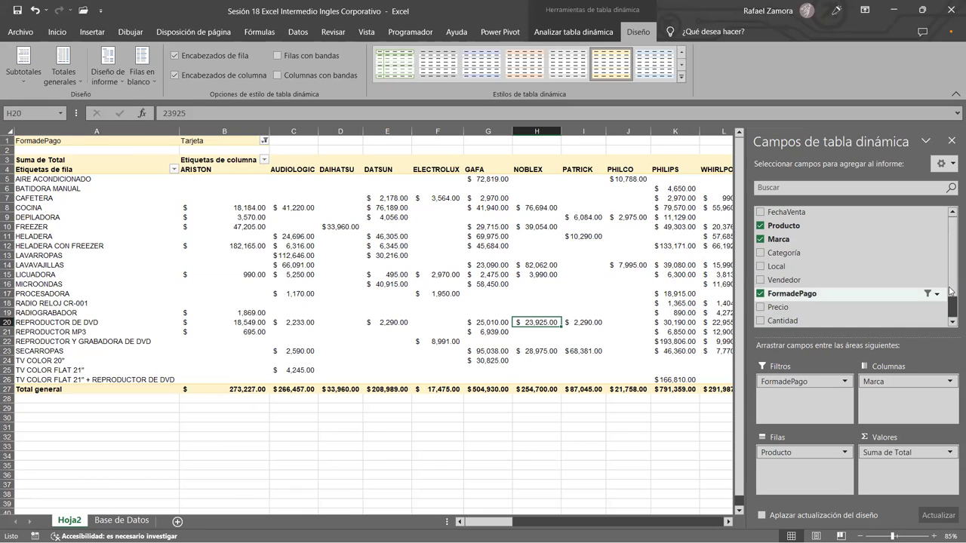
drag(950, 286, 952, 298)
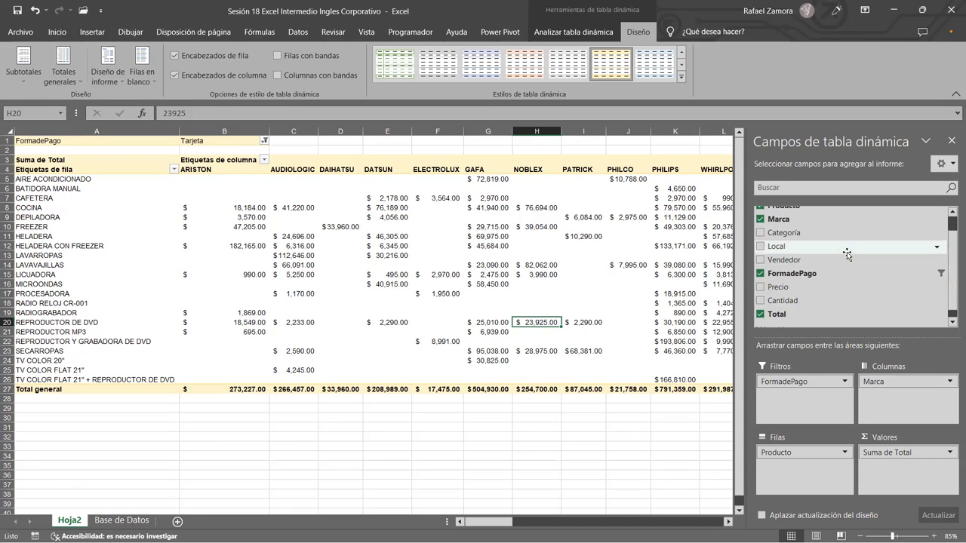
scroll(857, 302, up, 1)
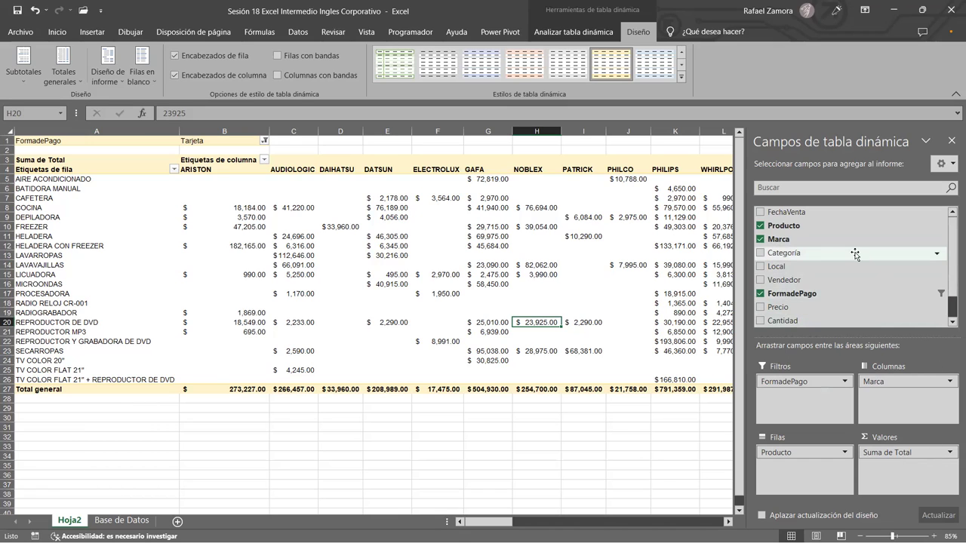
scroll(872, 298, down, 1)
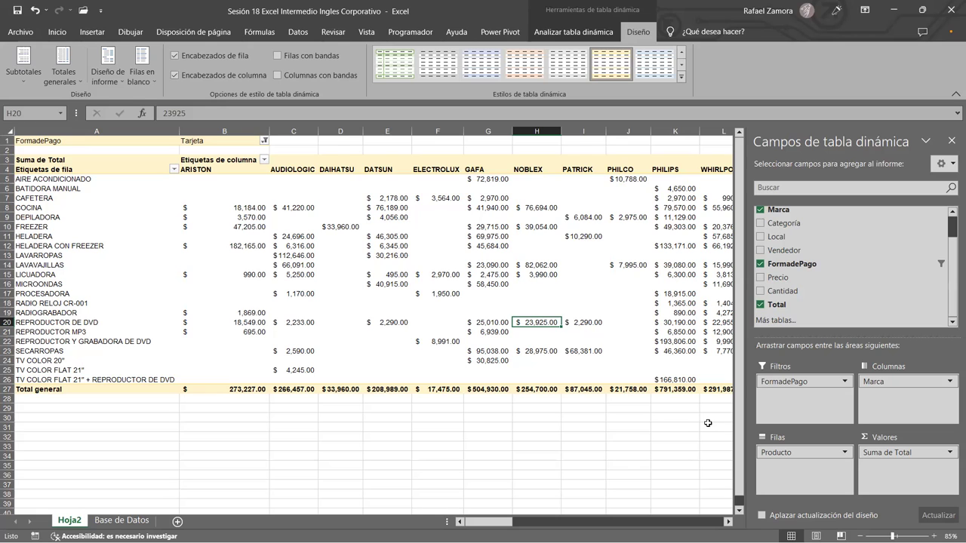
- Insert a WordArt reading 'EN PRACTICA' from an empty cell
click(590, 418)
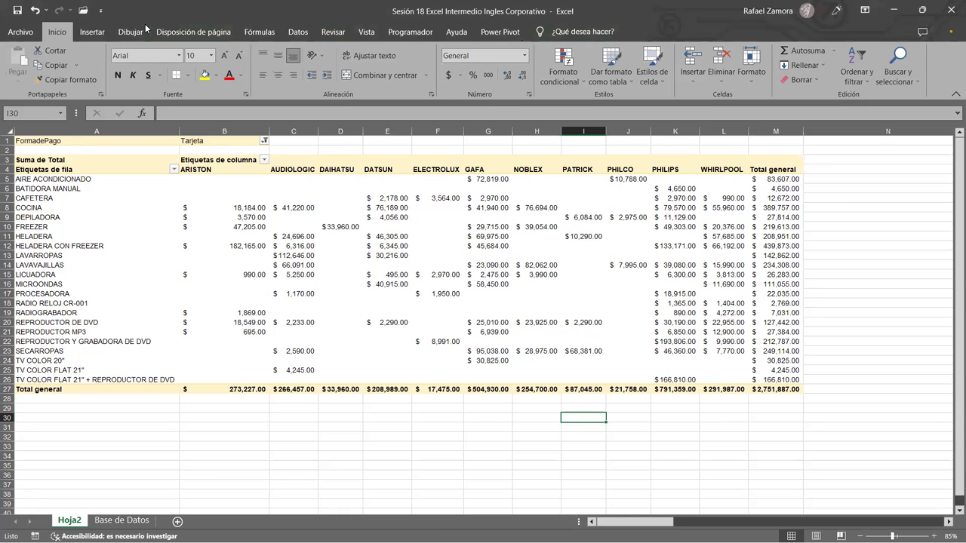
click(104, 37)
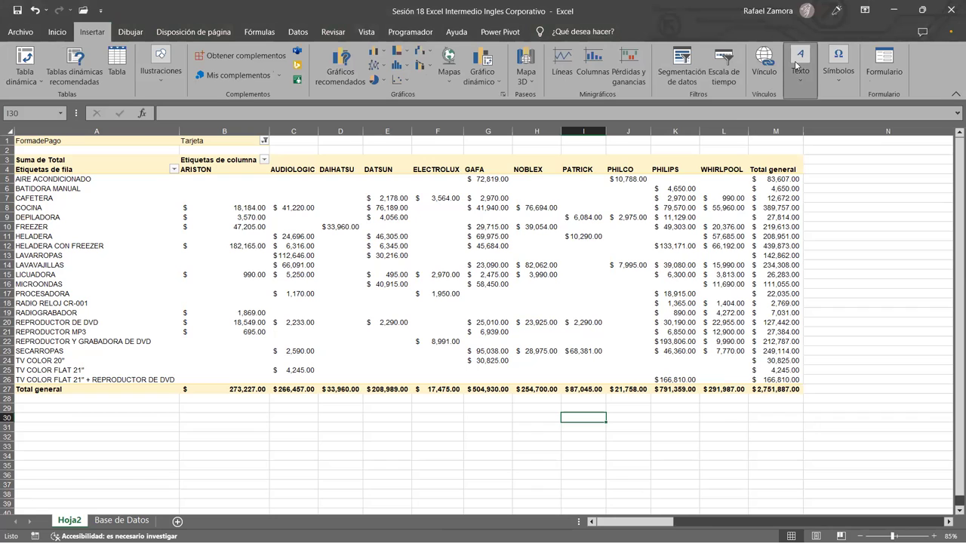
click(859, 114)
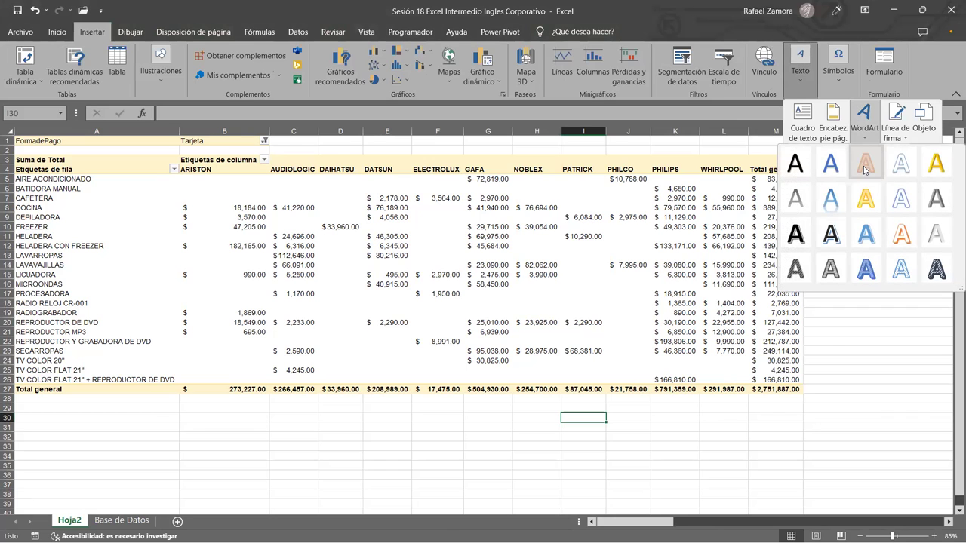
click(866, 169)
text(EN)
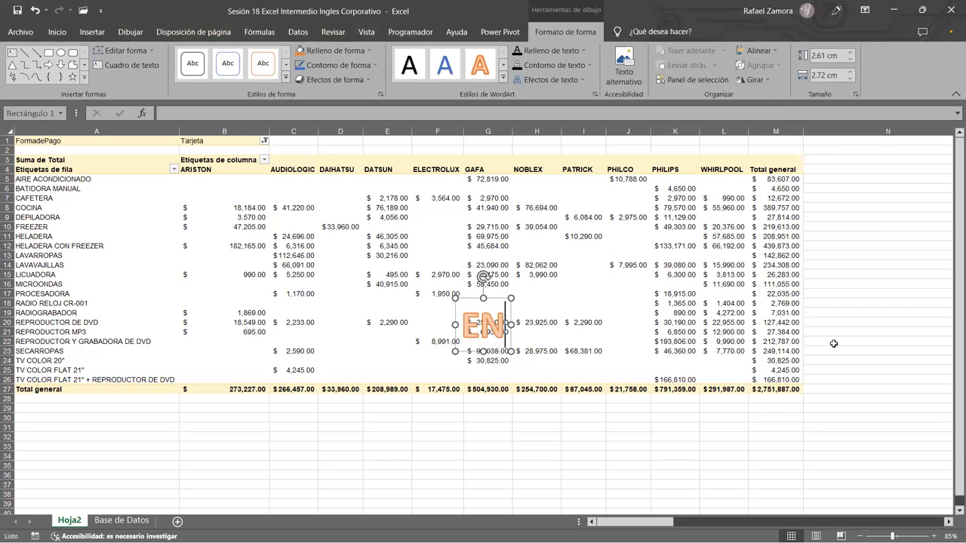
text( PRACTICA)
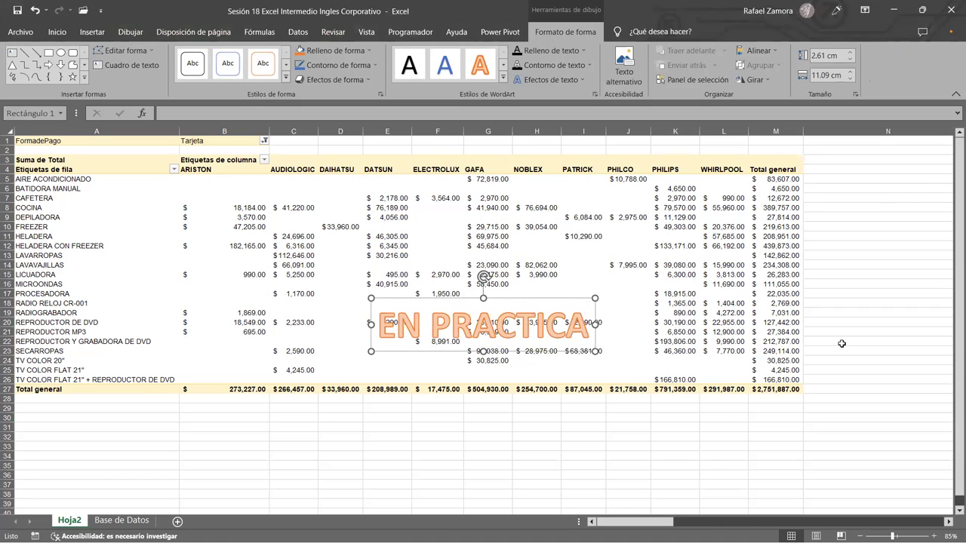
- Move the WordArt below the pivot table and give its shape a red fill
drag(562, 300, 638, 450)
drag(559, 473, 584, 450)
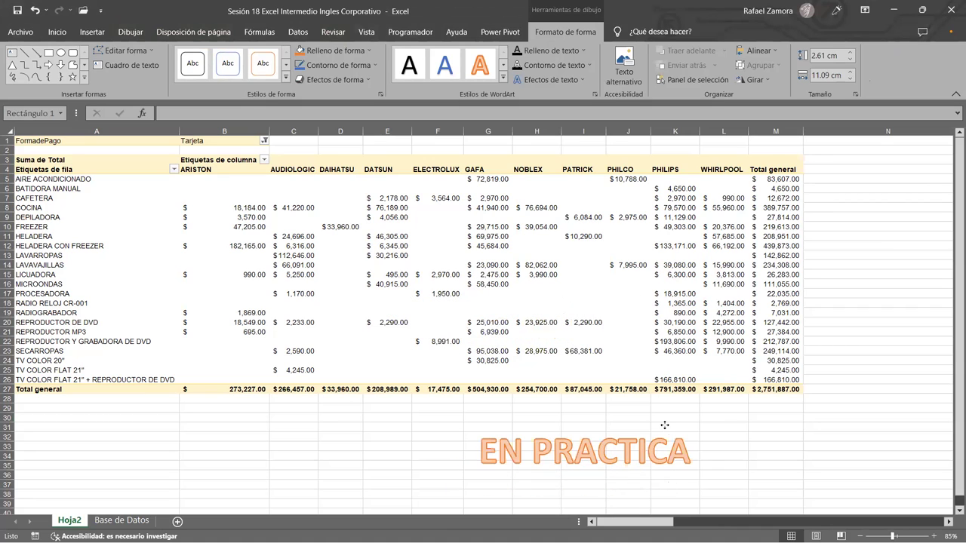
click(327, 54)
click(317, 162)
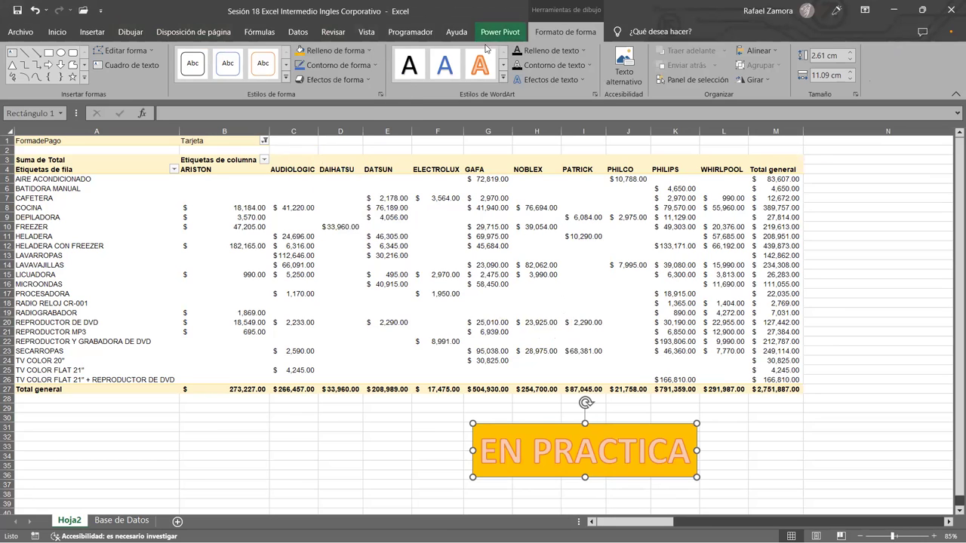
click(362, 51)
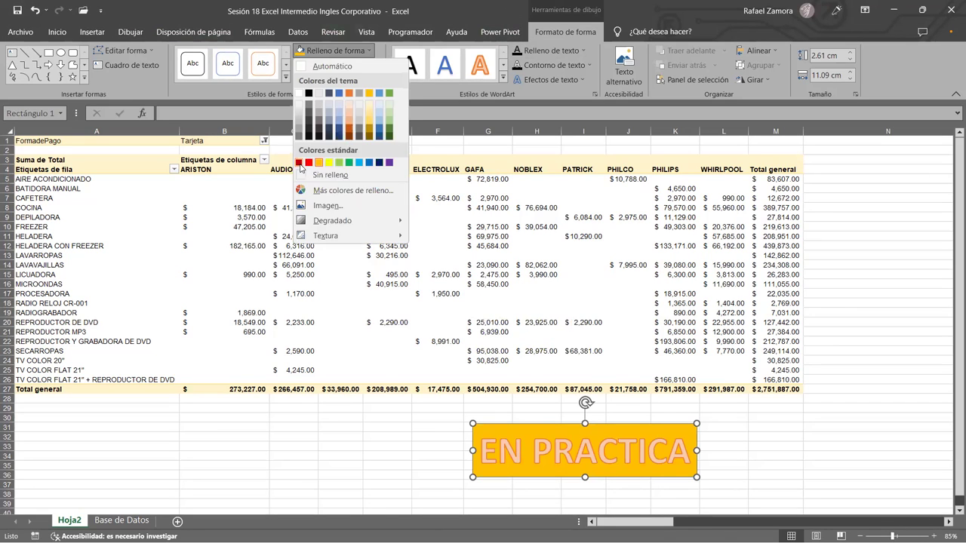
click(308, 161)
click(539, 50)
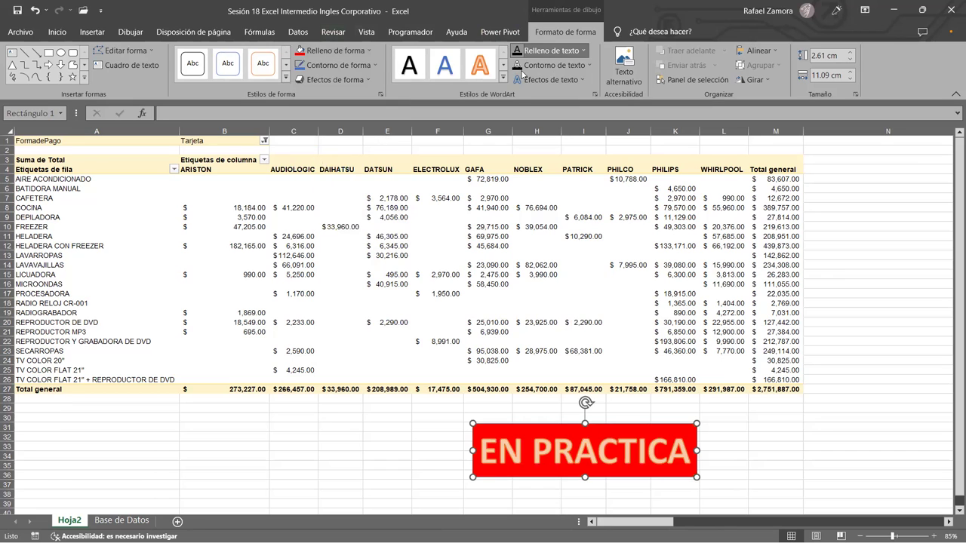
click(807, 445)
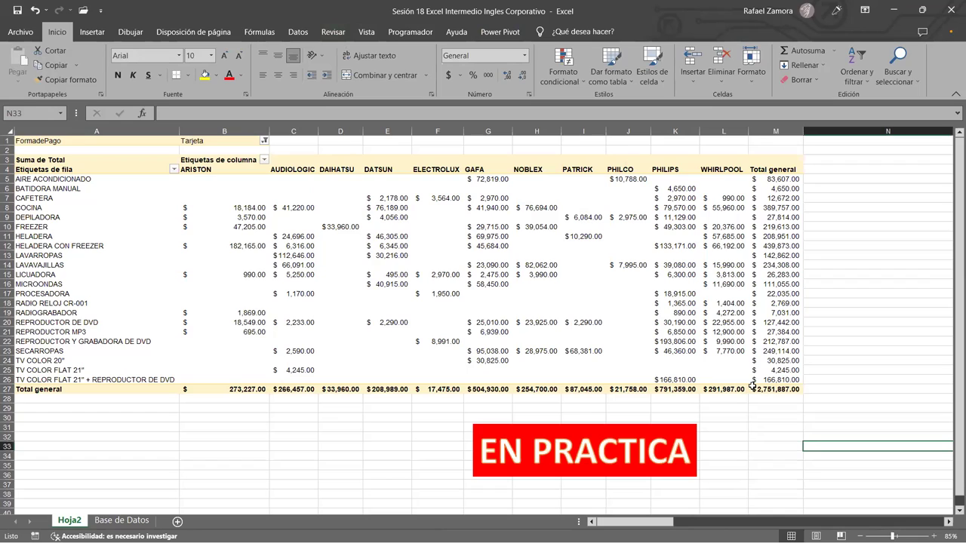
mouse_move(752, 386)
mouse_move(739, 354)
click(645, 362)
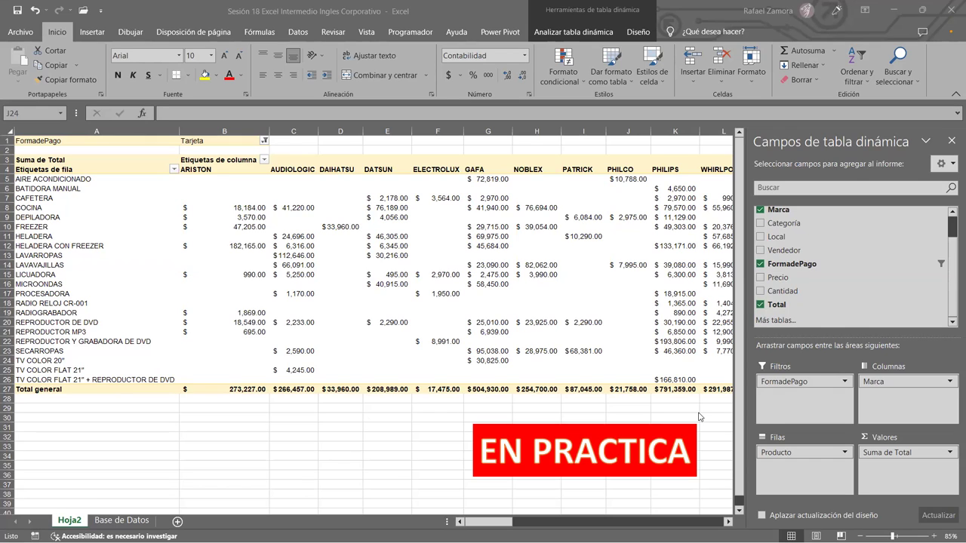
click(739, 135)
click(744, 276)
click(951, 231)
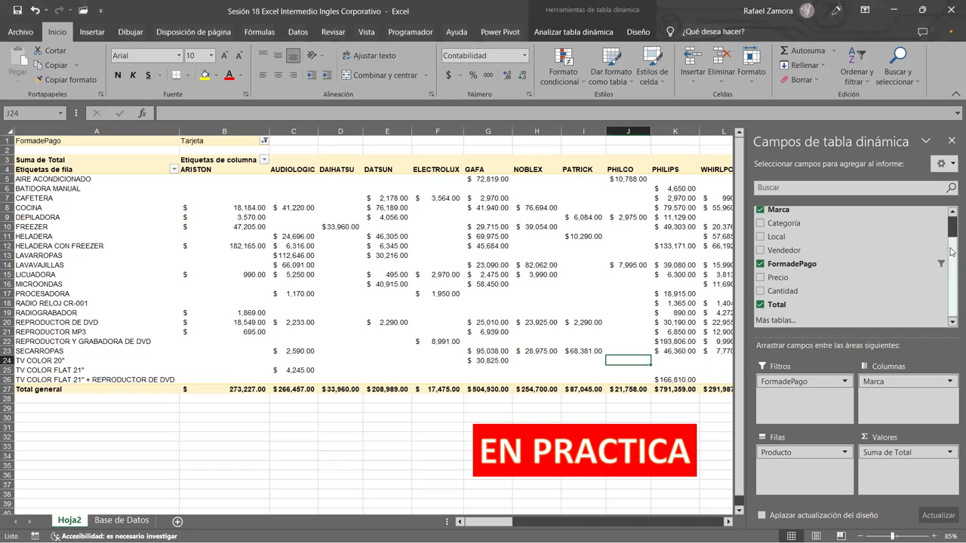
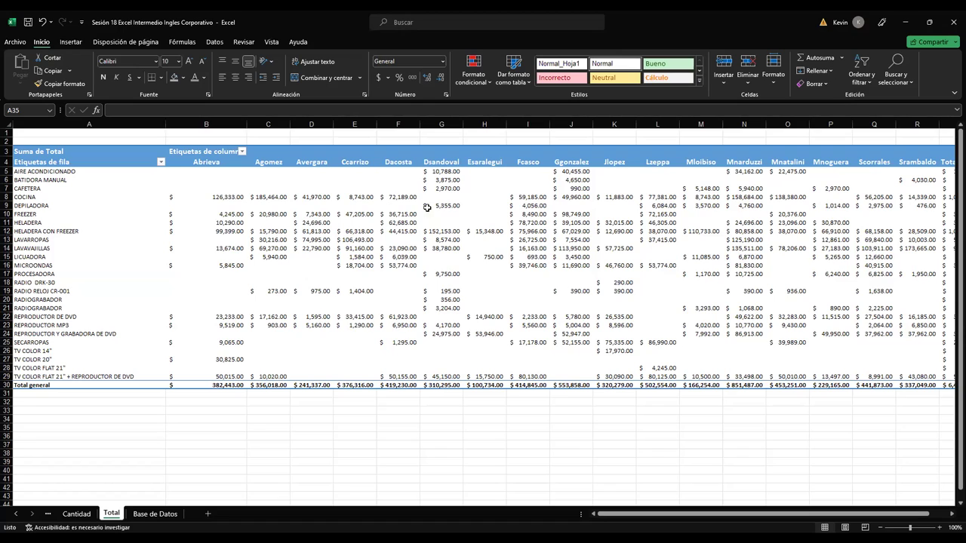
- Select a cell in the Total sheet's pivot table to show the PivotTable Fields pane
click(513, 242)
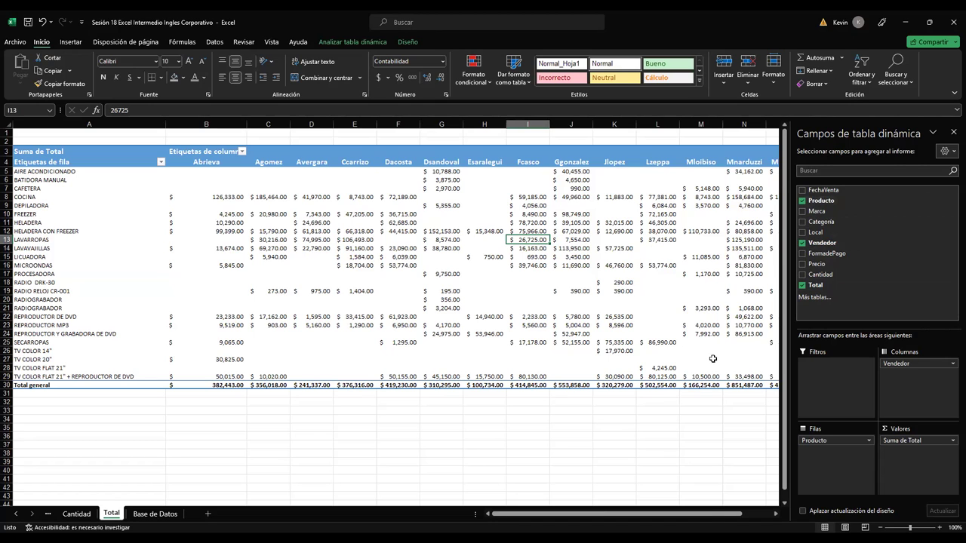
drag(705, 516, 653, 528)
- Change the Suma de Total value field to summarise by Promedio (average)
click(950, 441)
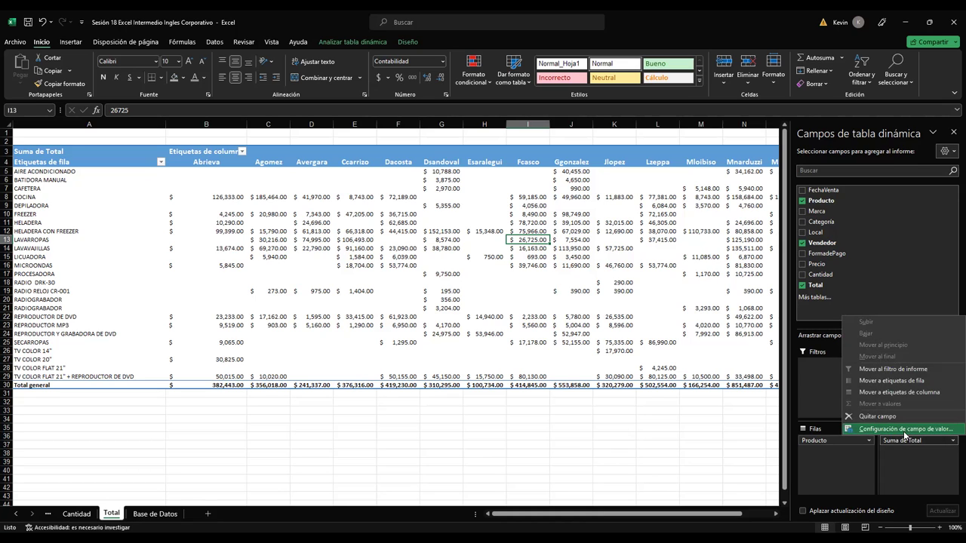
click(187, 288)
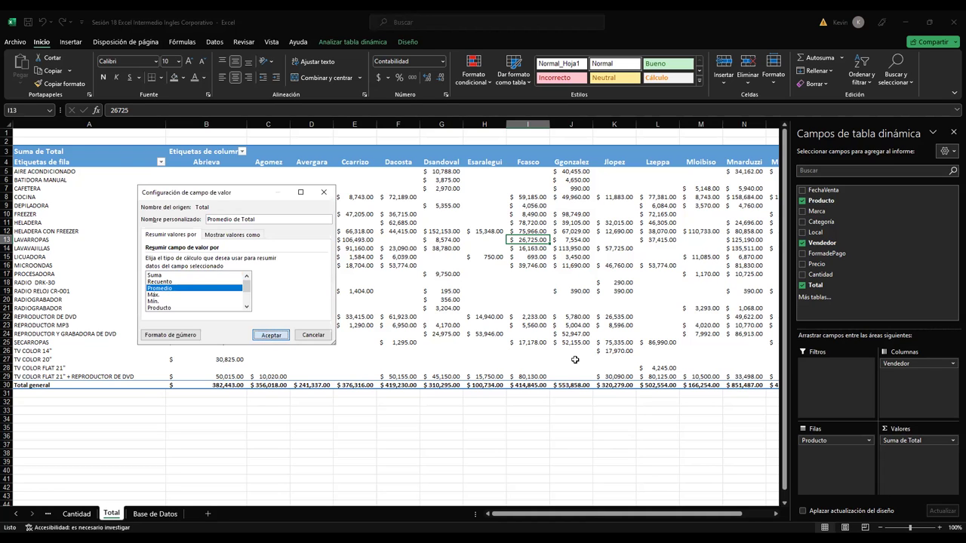
key(Return)
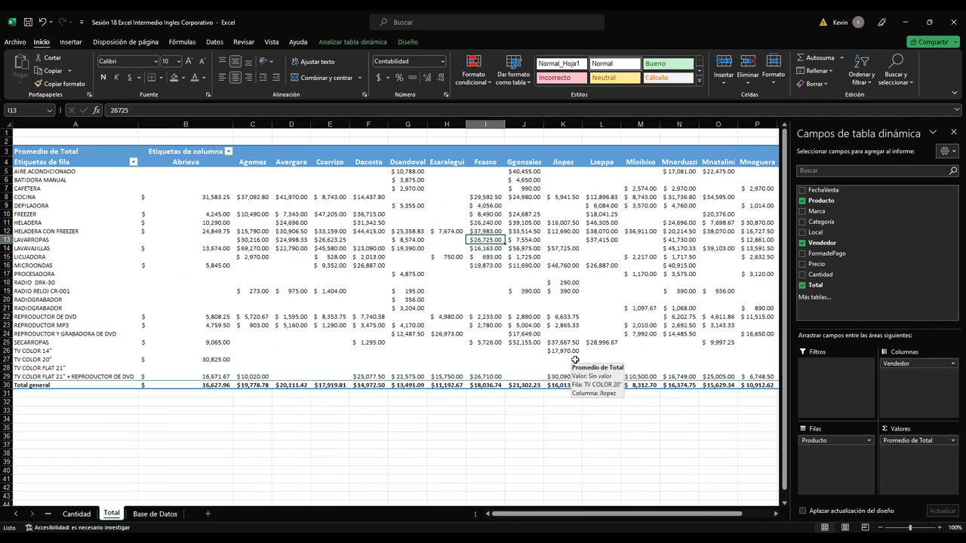
click(570, 331)
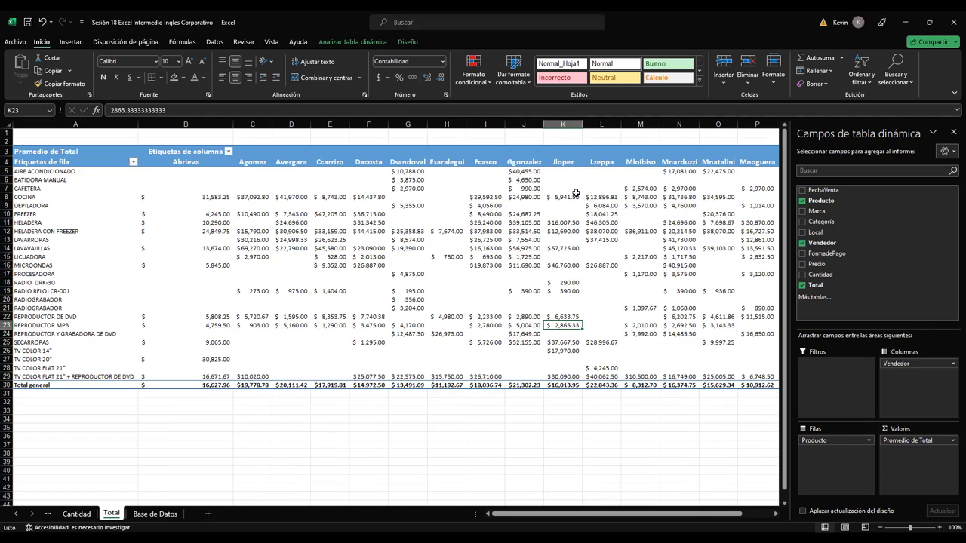
click(525, 250)
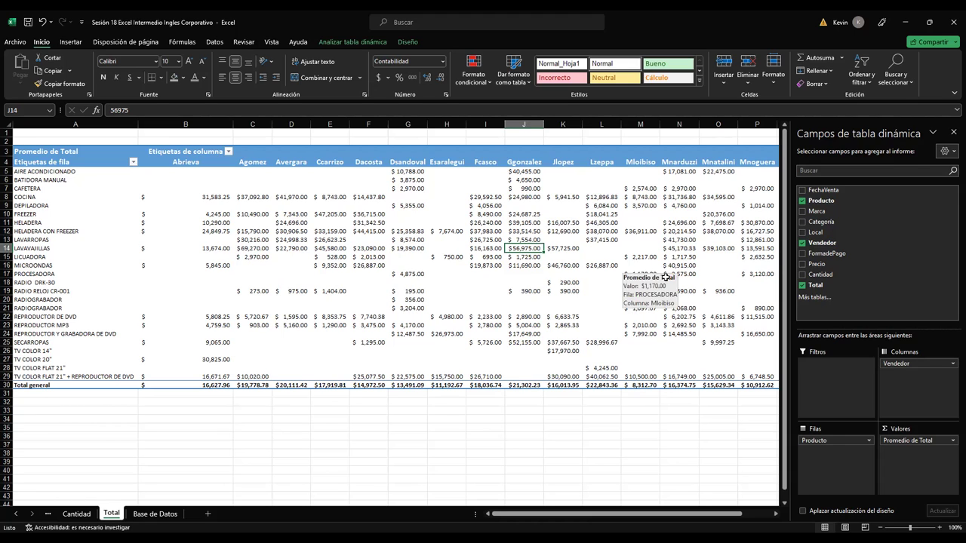
mouse_move(666, 276)
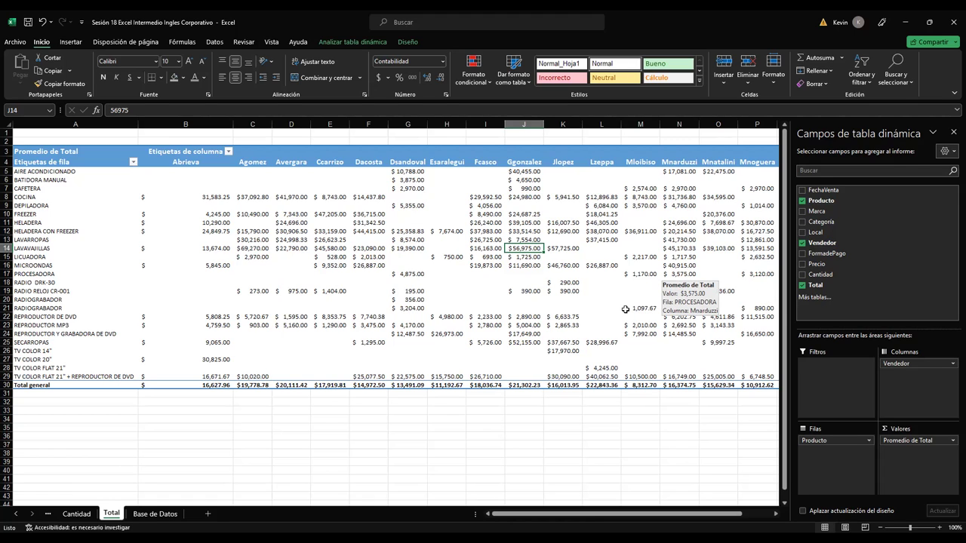
mouse_move(642, 305)
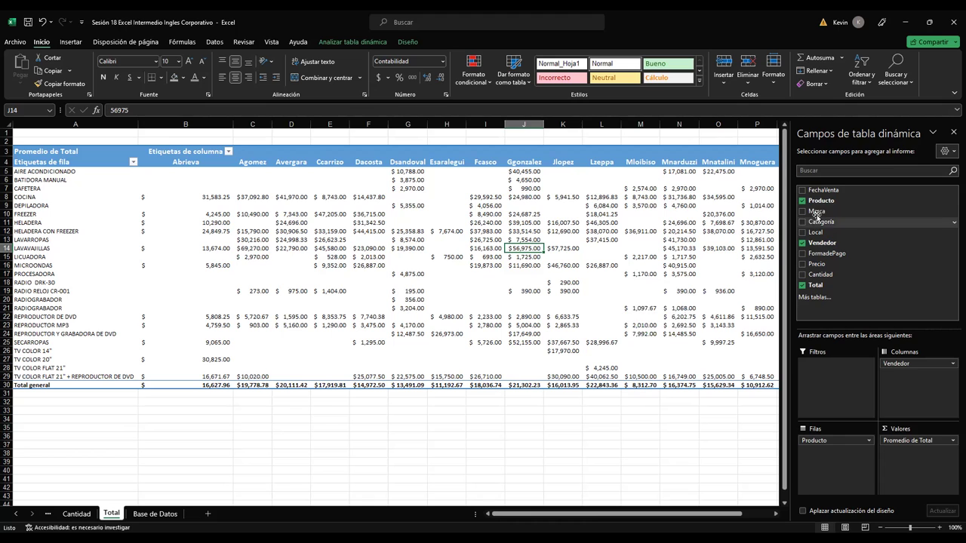
- Place Marca in the Filas area beneath Producto to nest brands under each product
drag(817, 215, 828, 457)
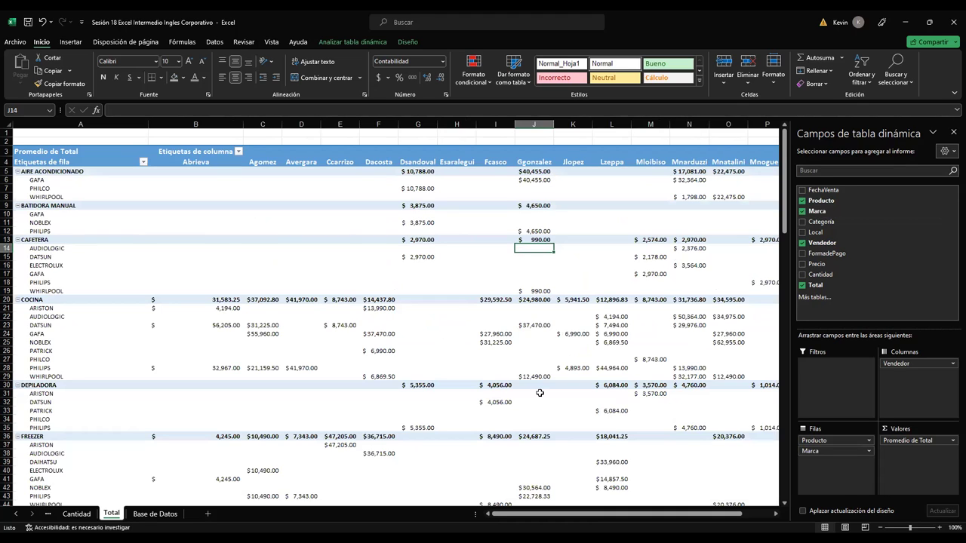
mouse_move(539, 393)
- Collapse the COCINA, DEPILADORA, FREEZER, HELADERA, HELADERA CON FREEZER and LAVARROPAS groups
click(18, 300)
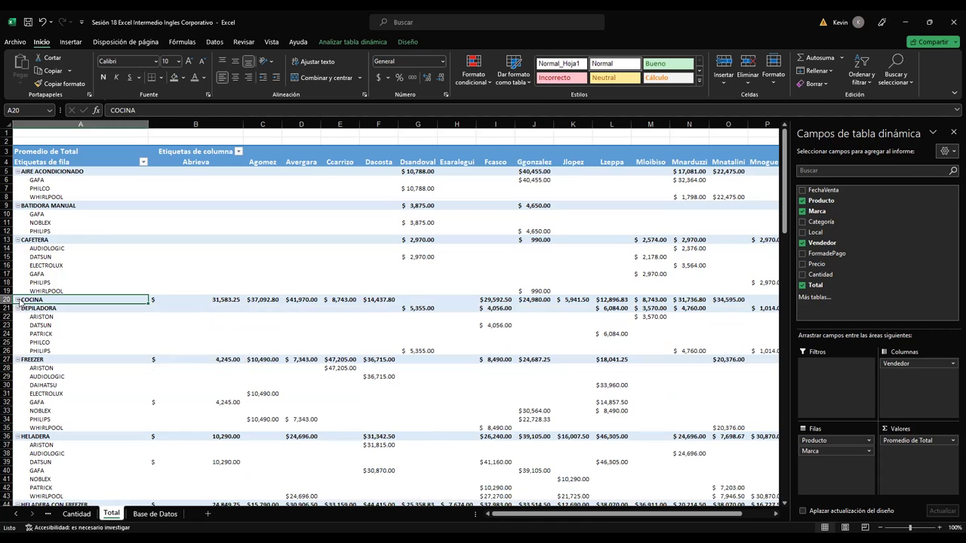
click(18, 308)
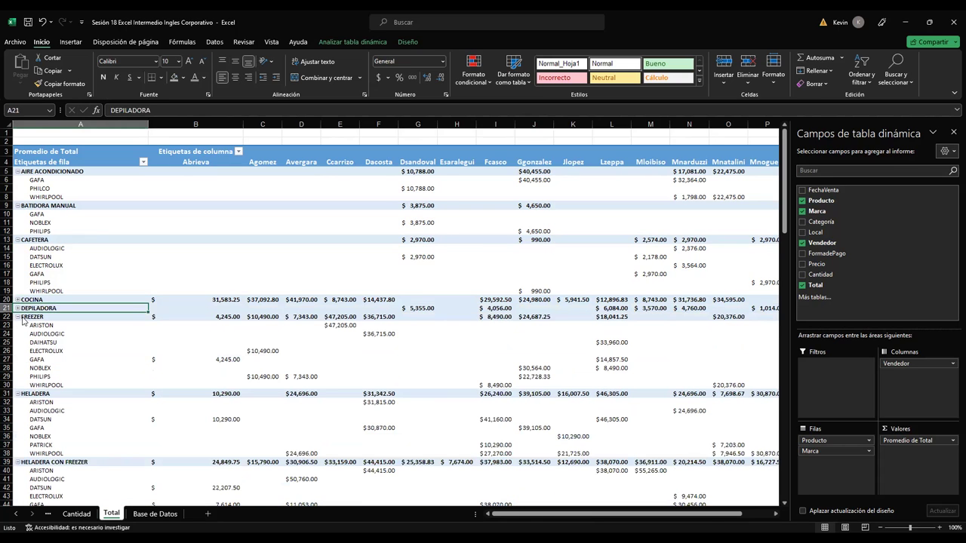
click(18, 317)
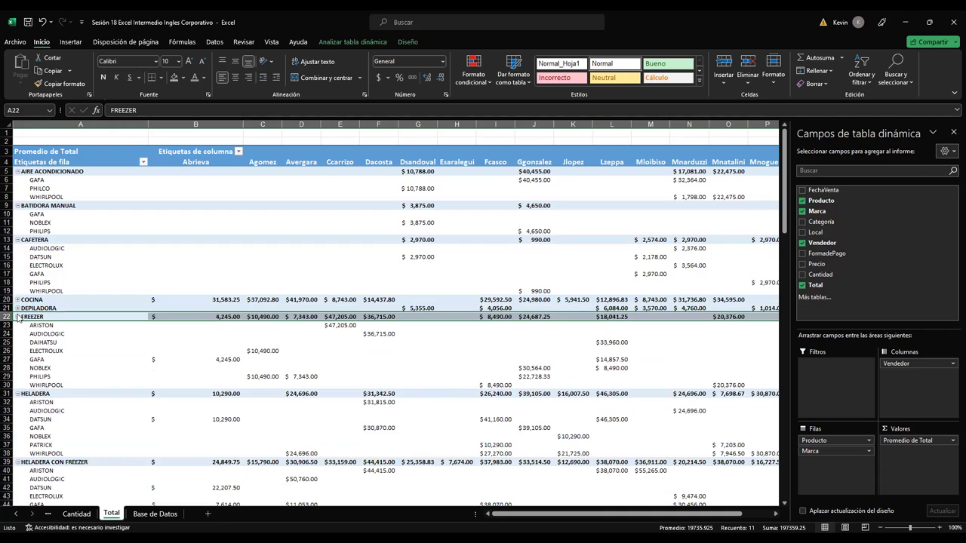
click(18, 317)
click(18, 325)
click(18, 334)
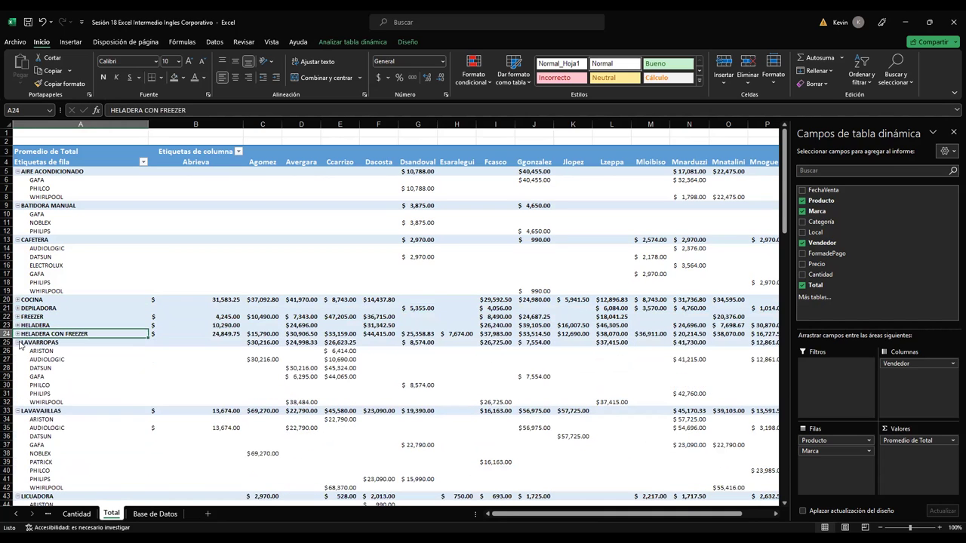
click(18, 343)
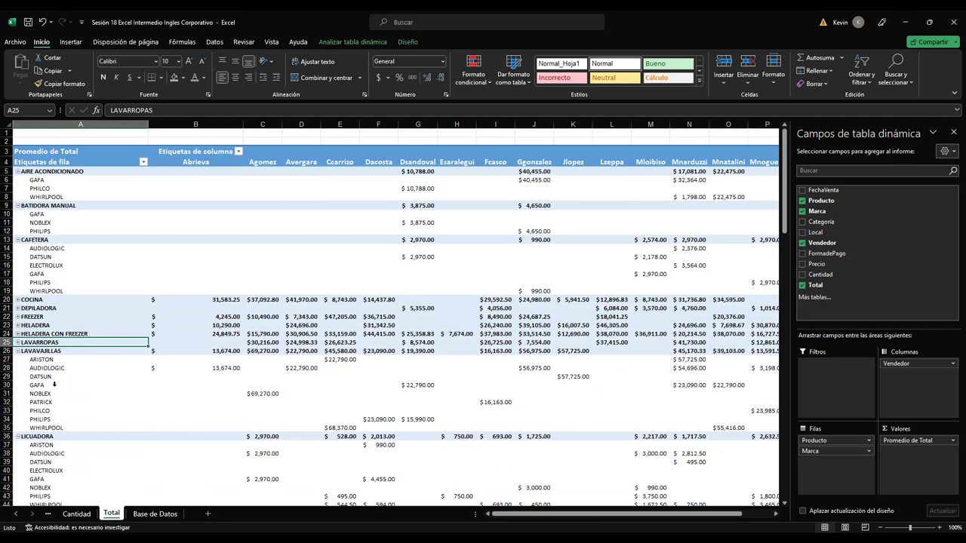
- Collapse LAVAVAJILLAS, LICUADORA, MICROONDAS, PROCESADORA, RADIO DRK-30, RADIO RELOJ CR-001 and both RADIOGRABADOR groups
scroll(58, 386, down, 5)
scroll(62, 390, down, 2)
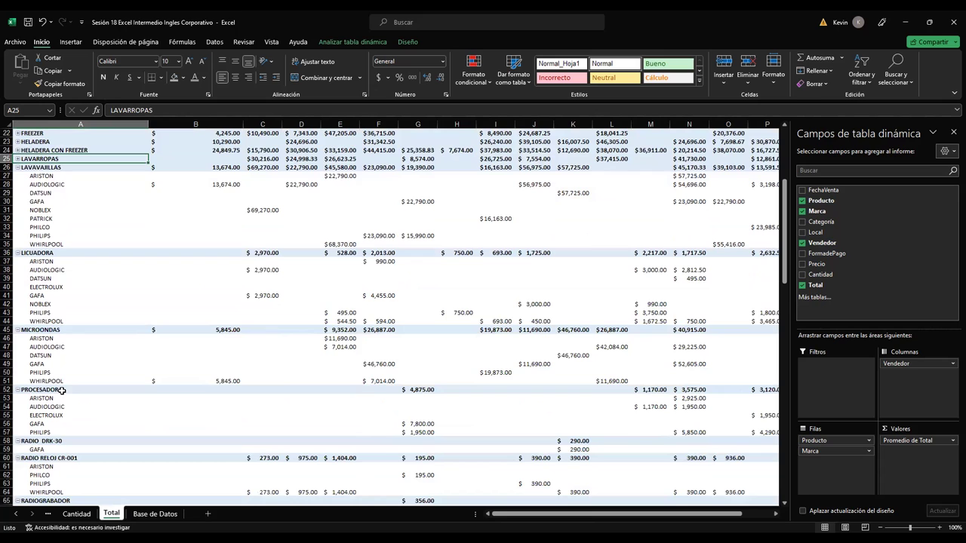
scroll(54, 320, up, 4)
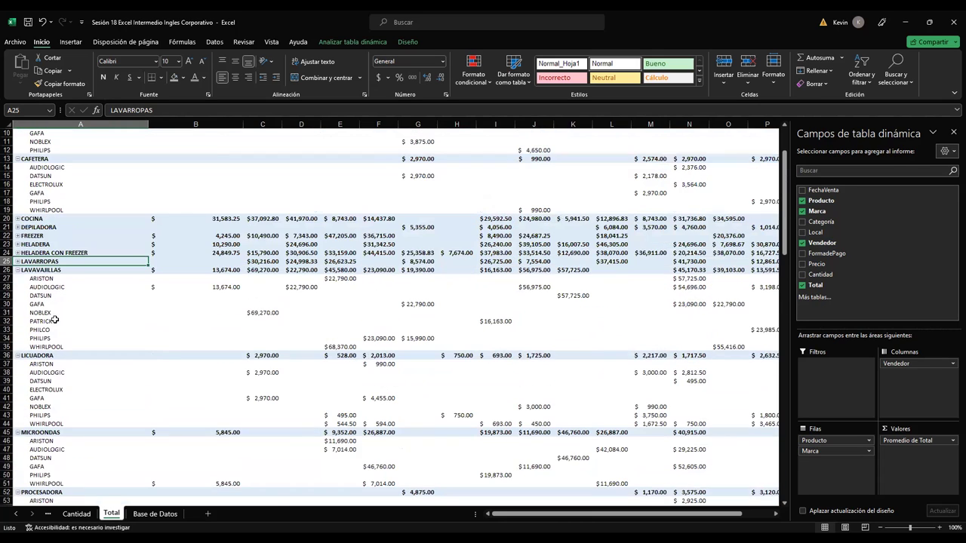
click(17, 270)
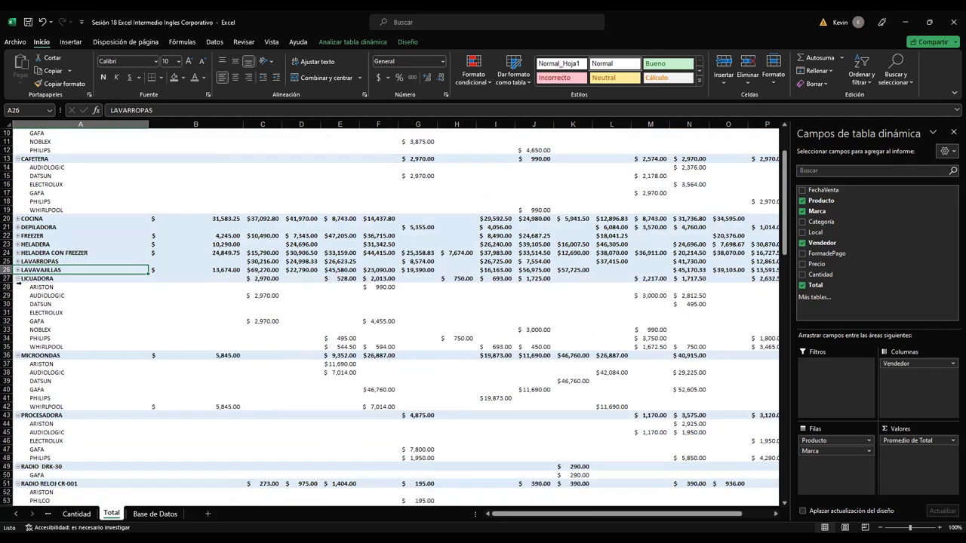
click(17, 278)
click(17, 287)
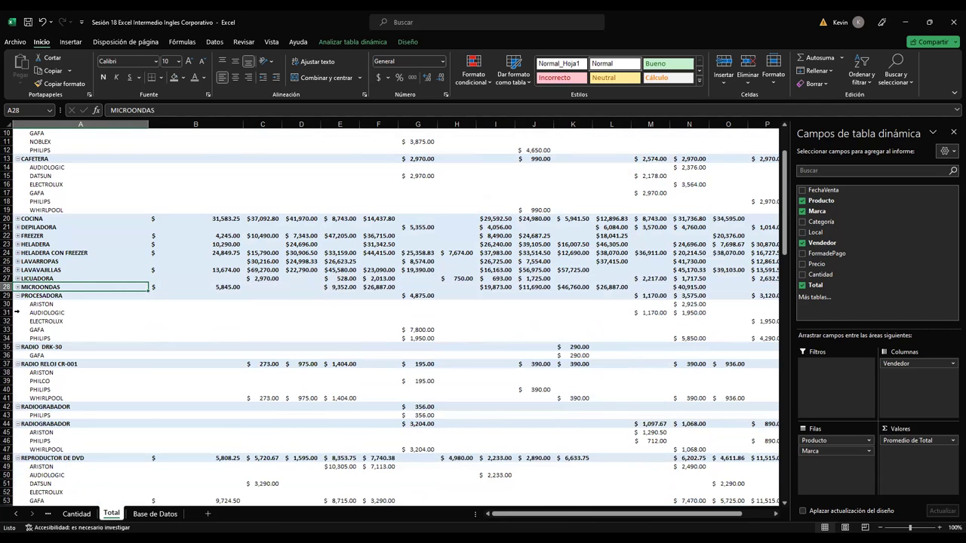
click(17, 296)
click(17, 304)
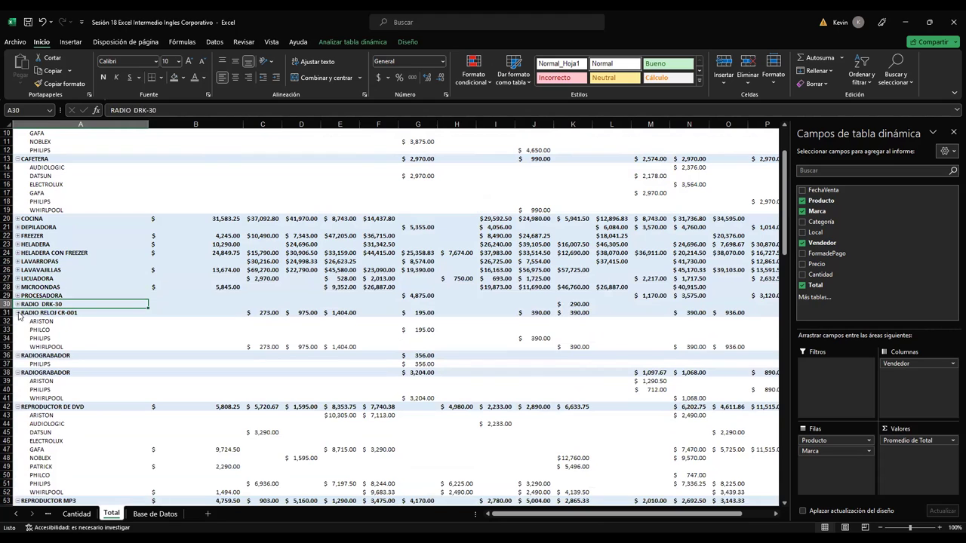
click(17, 312)
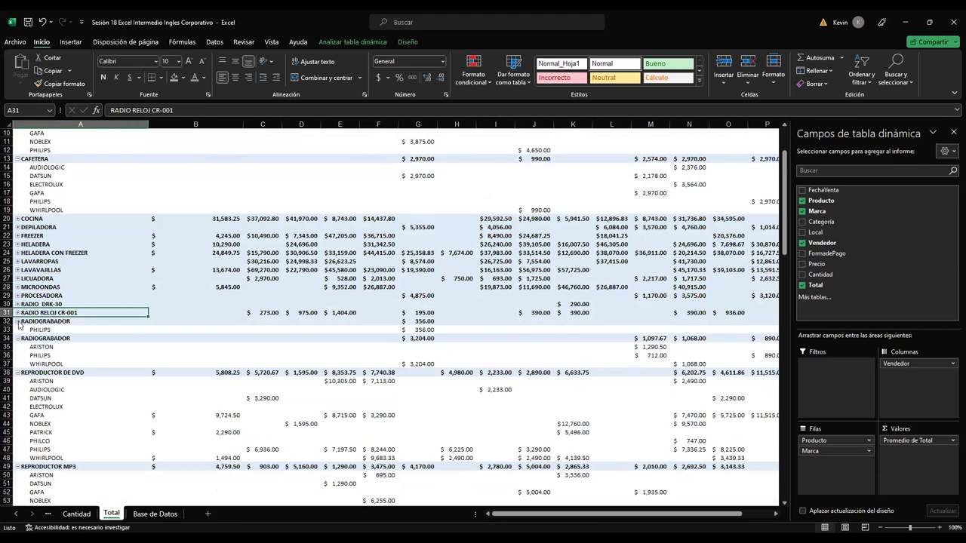
click(17, 321)
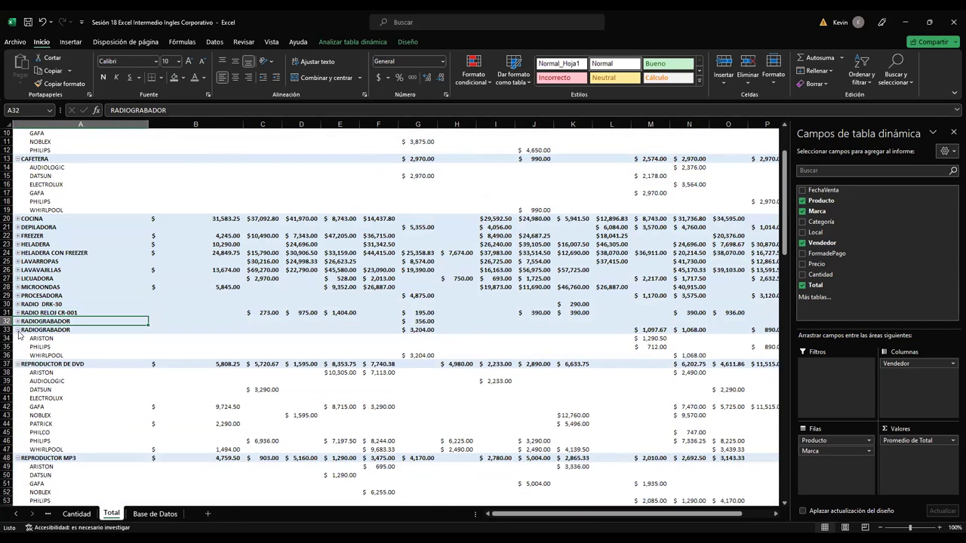
click(17, 329)
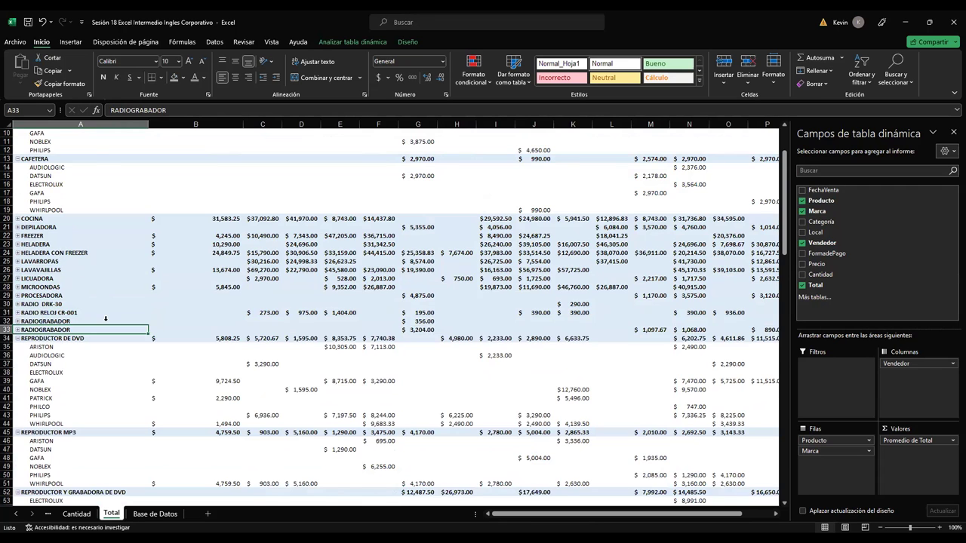
scroll(105, 318, up, 3)
scroll(381, 385, down, 2)
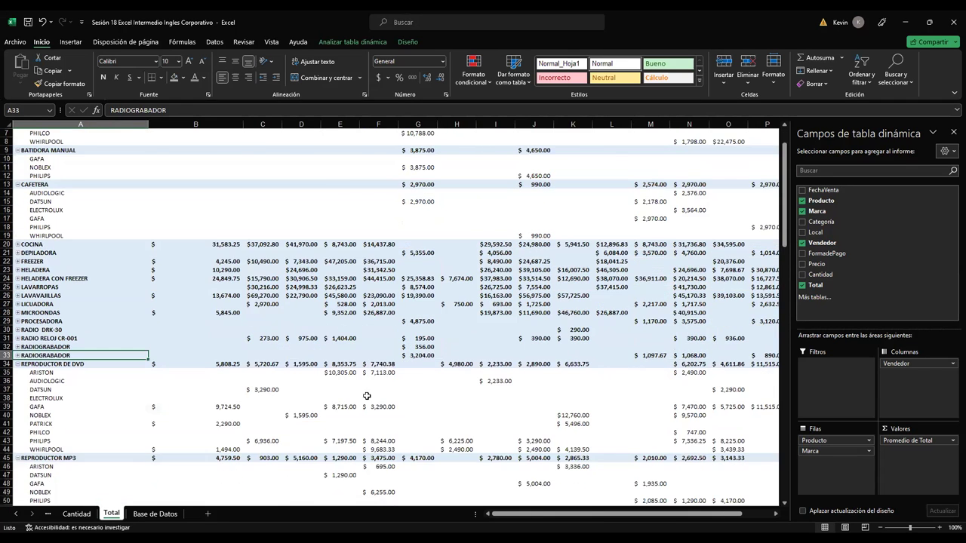
scroll(370, 395, down, 12)
scroll(380, 365, up, 14)
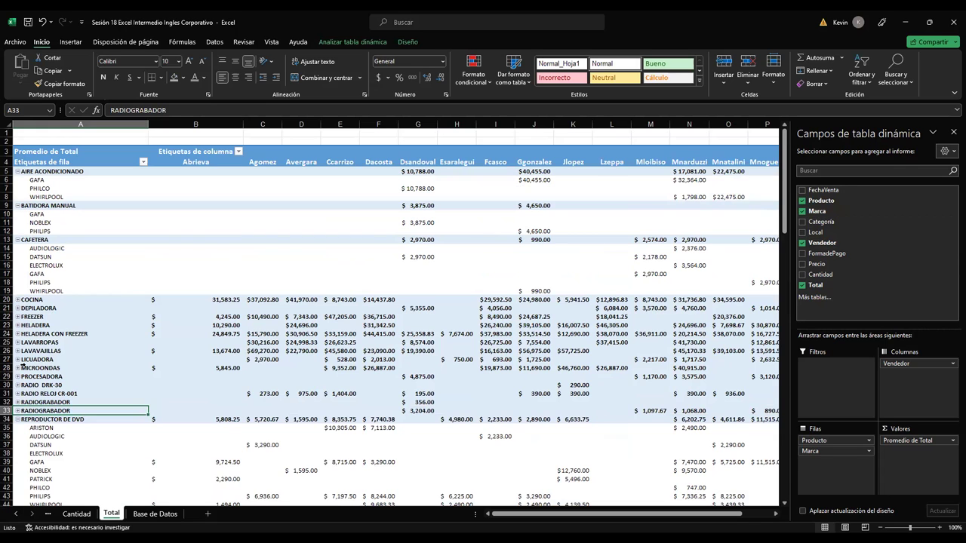
- Expand COCINA, DEPILADORA, FREEZER, HELADERA, HELADERA CON FREEZER and LAVARROPAS to show their brands
click(18, 299)
scroll(21, 283, down, 4)
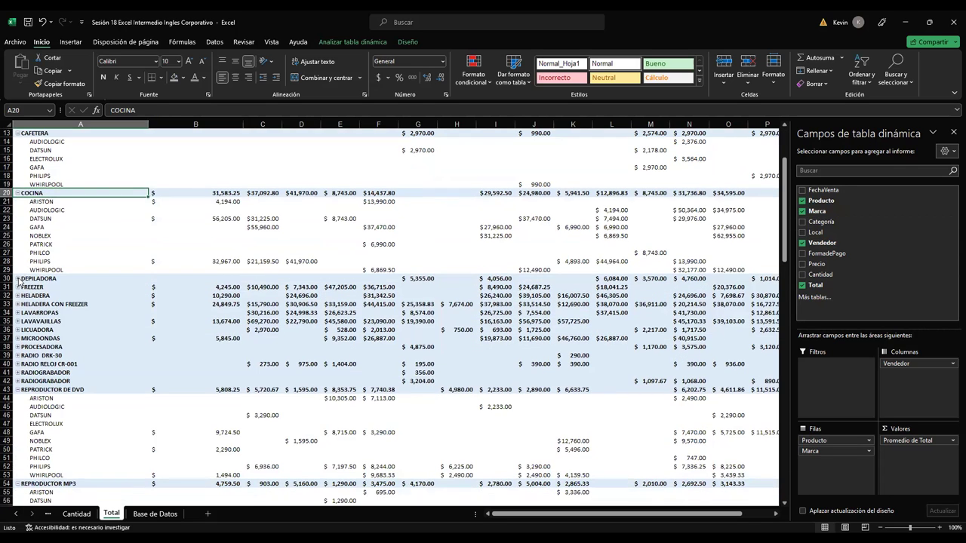
click(17, 280)
scroll(41, 205, up, 4)
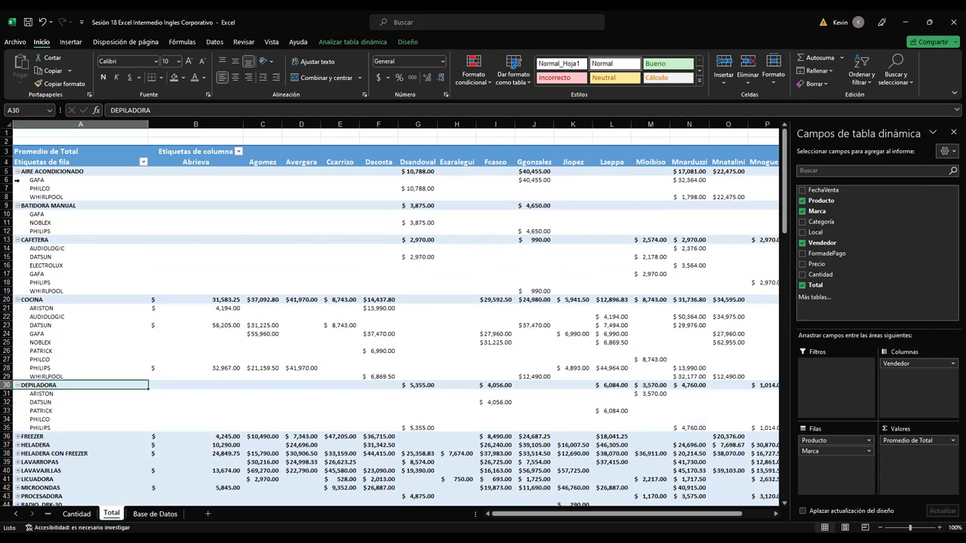
scroll(19, 316, down, 5)
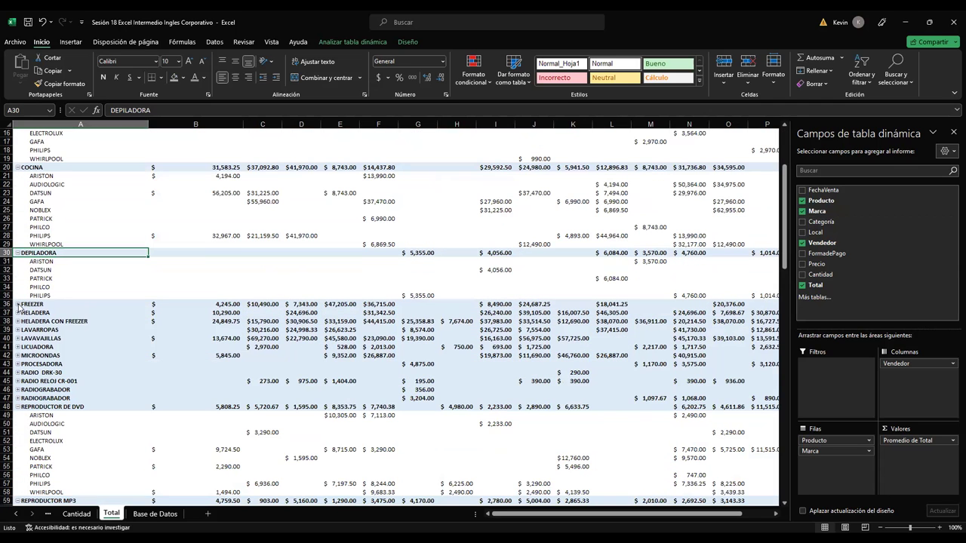
click(17, 304)
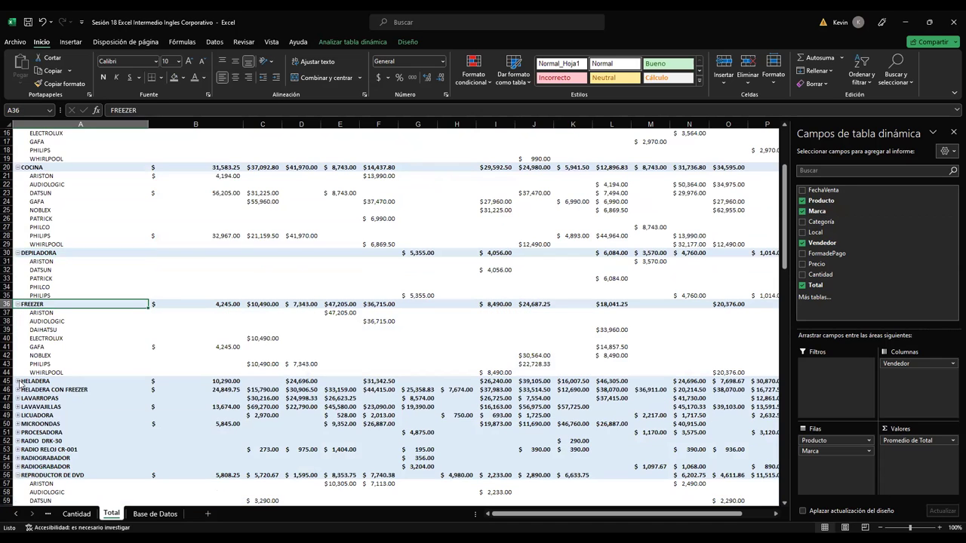
click(17, 382)
scroll(18, 381, down, 3)
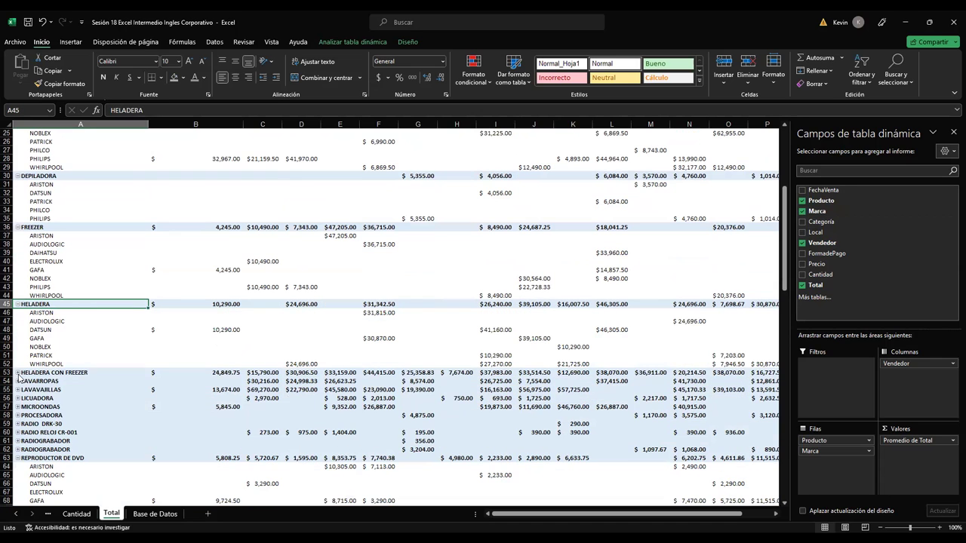
click(16, 372)
scroll(15, 369, down, 3)
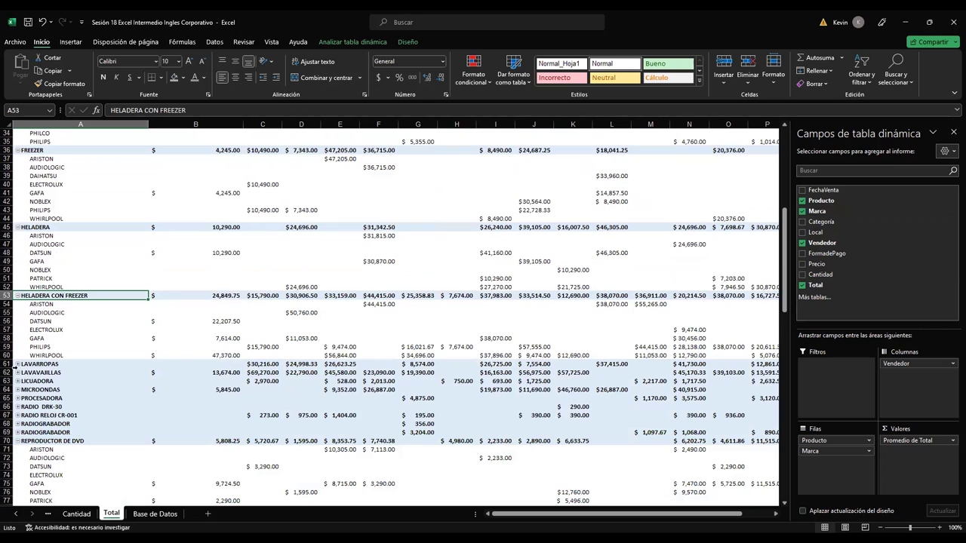
click(16, 365)
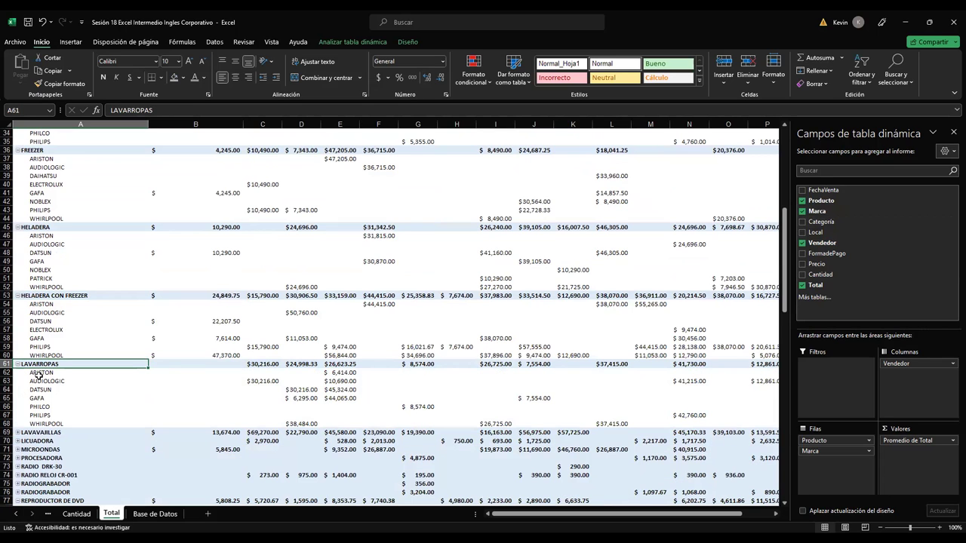
- Expand LAVAVAJILLAS, LICUADORA, MICROONDAS, PROCESADORA, RADIO DRK-30, RADIO RELOJ CR-001 and both RADIOGRABADOR rows
scroll(17, 383, down, 2)
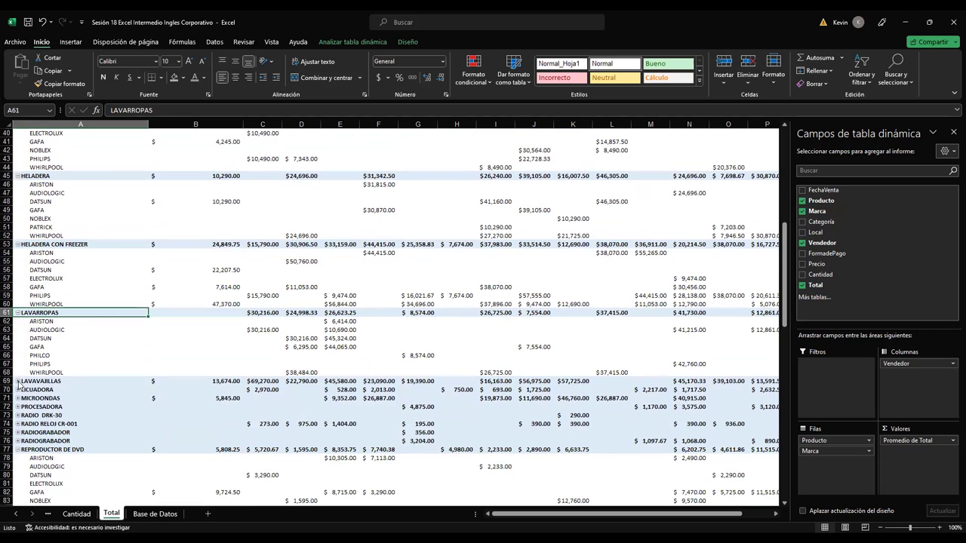
click(17, 381)
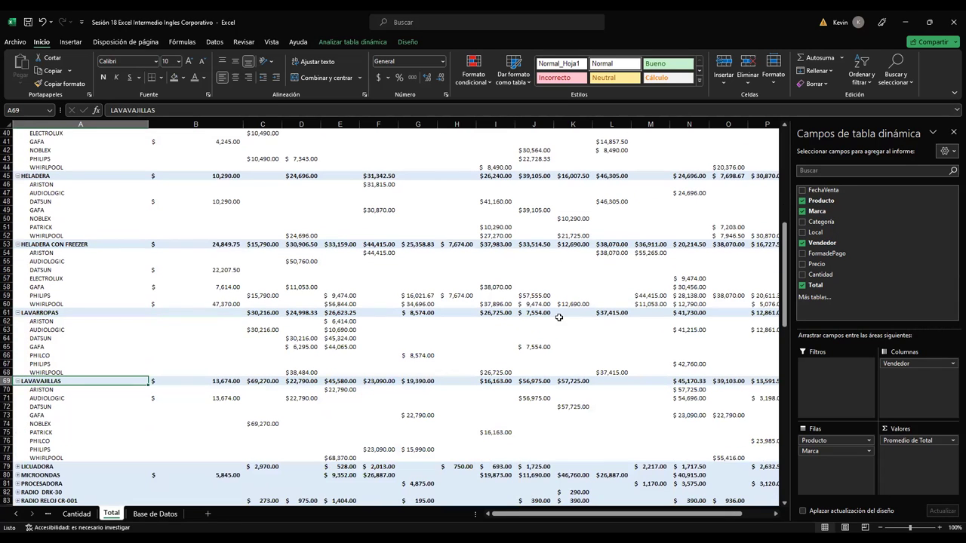
scroll(170, 383, down, 1)
scroll(91, 400, down, 1)
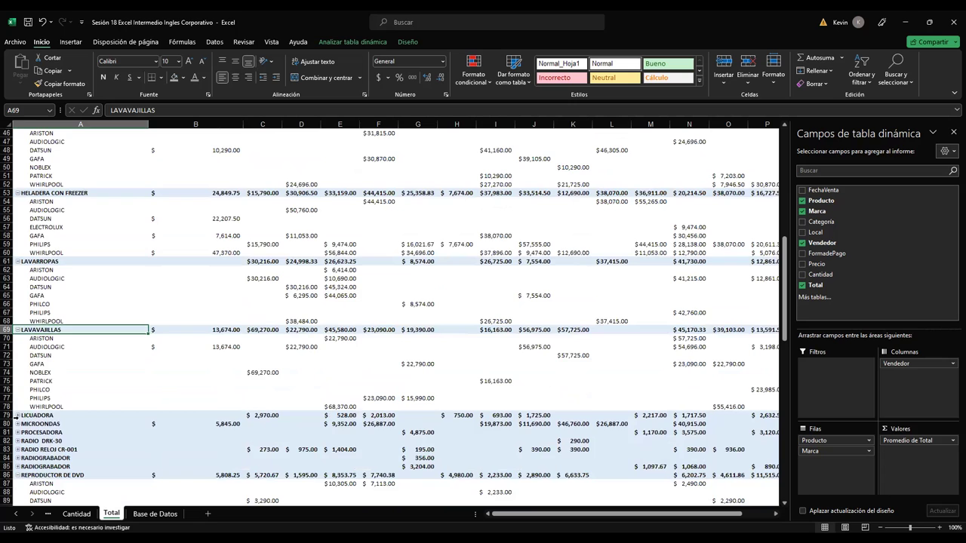
click(20, 416)
click(17, 415)
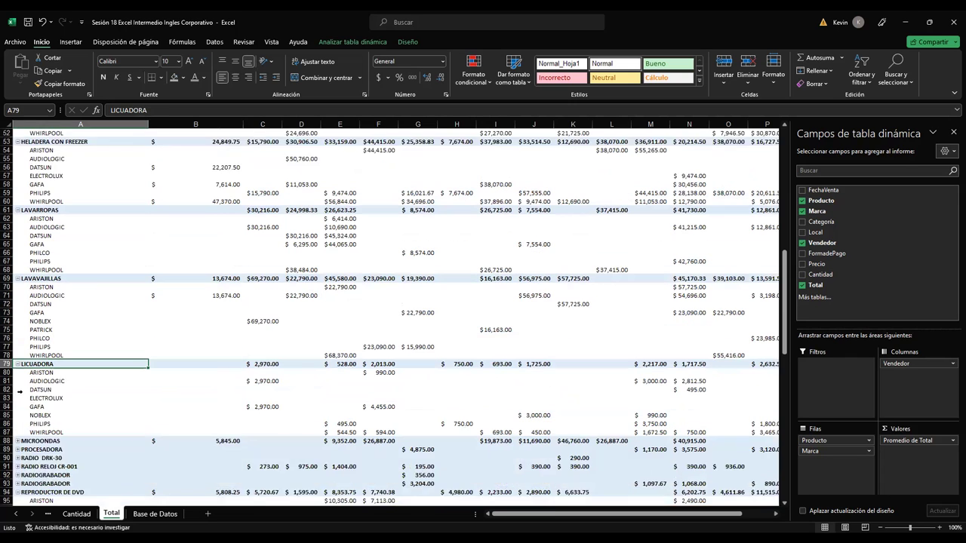
scroll(23, 392, down, 4)
click(18, 390)
scroll(17, 377, down, 2)
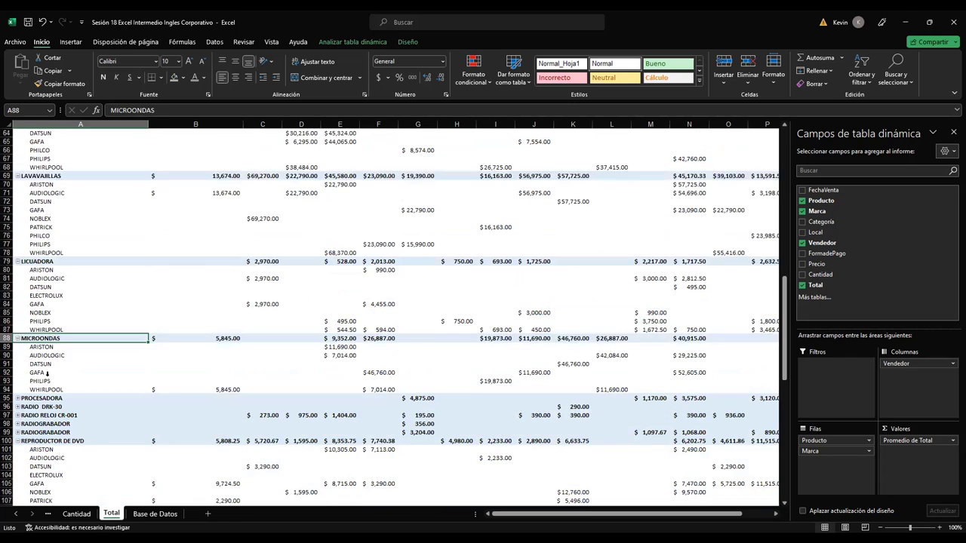
scroll(15, 354, down, 2)
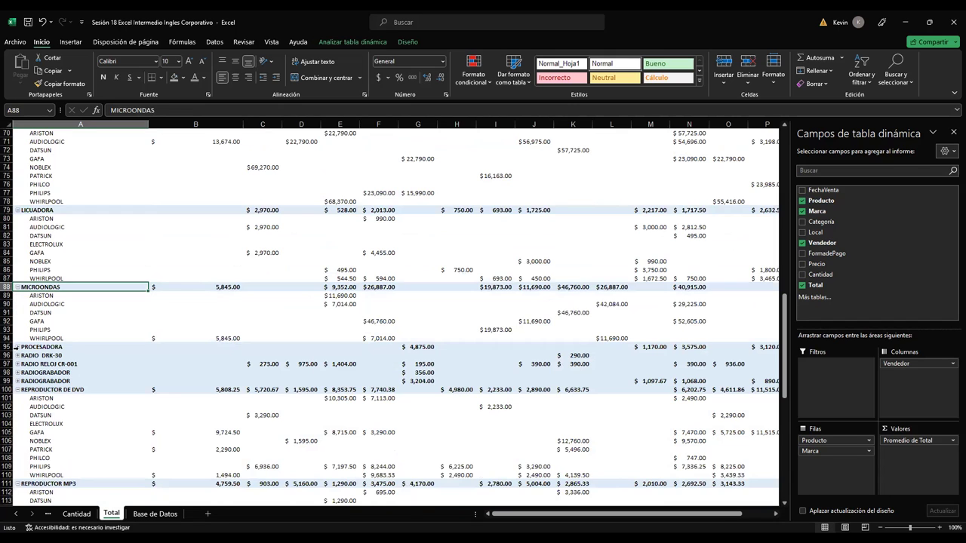
click(17, 347)
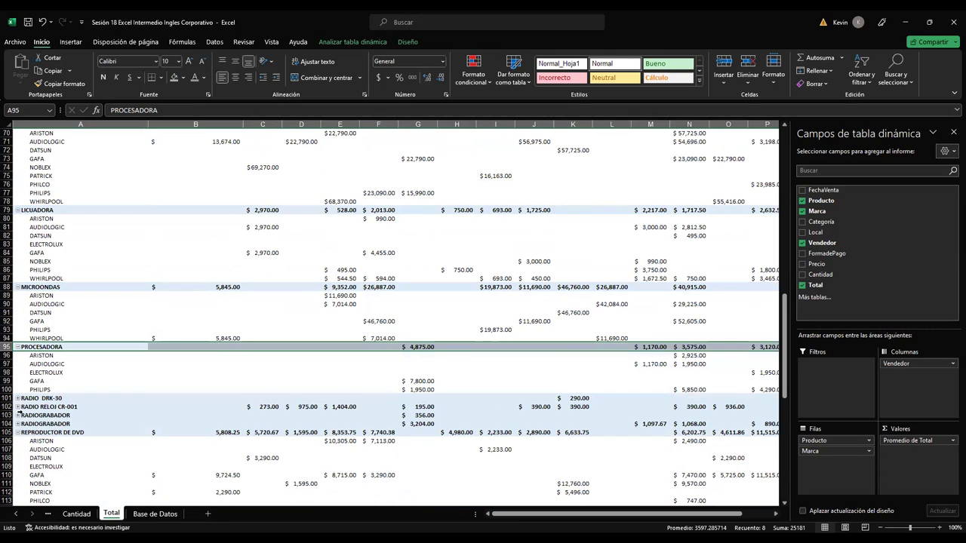
click(17, 398)
click(17, 415)
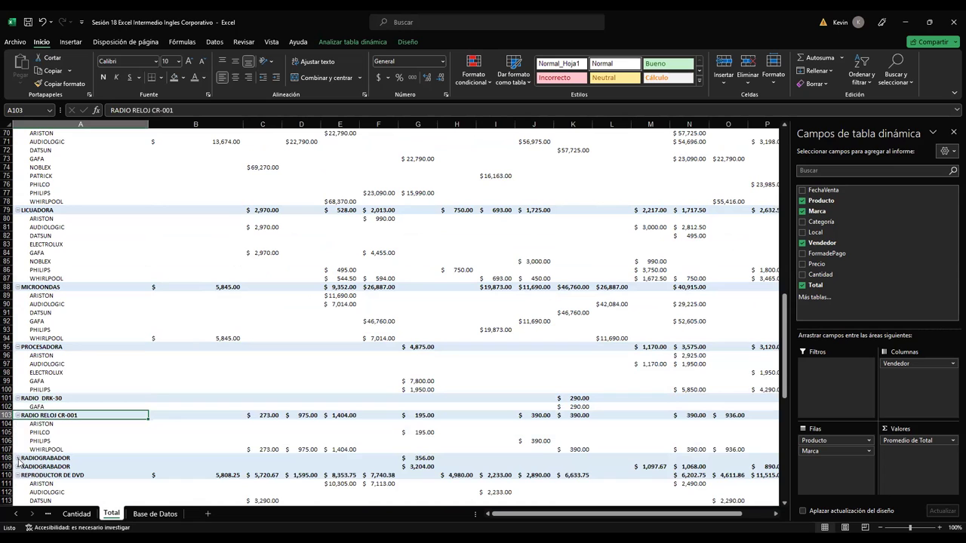
click(16, 458)
click(17, 475)
scroll(242, 400, down, 4)
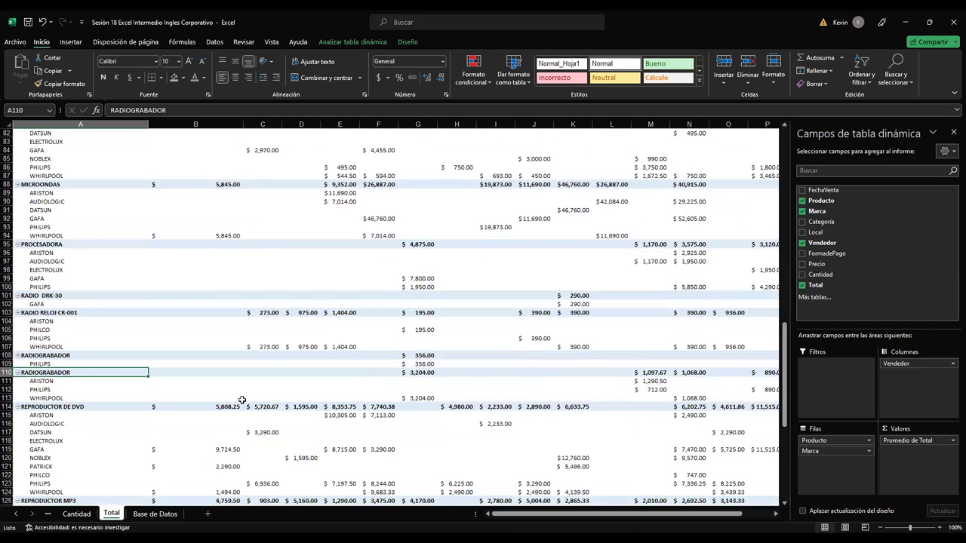
scroll(260, 398, down, 3)
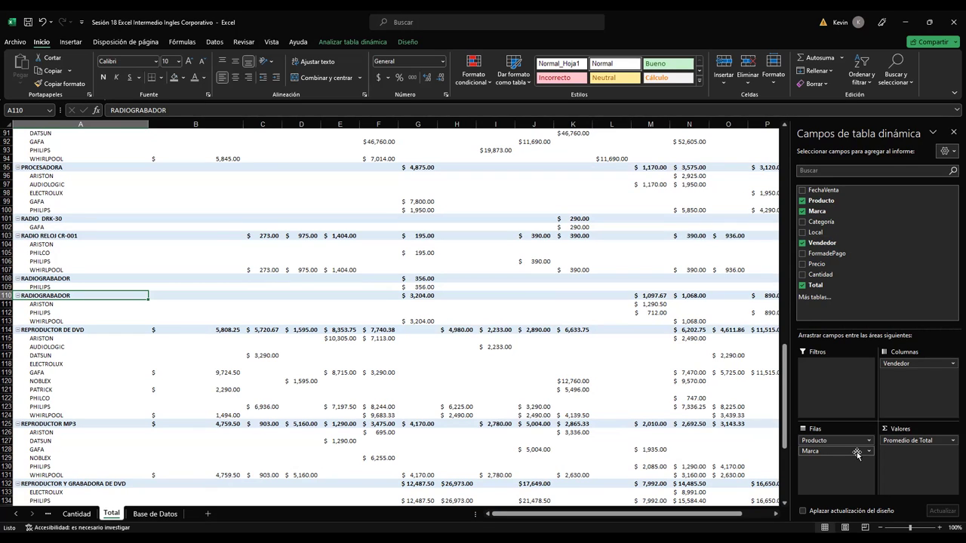
- Move Marca above Producto in Filas, then review the brand-grouped rows like ARISTON and AUDIOLOGIC
drag(857, 453, 838, 439)
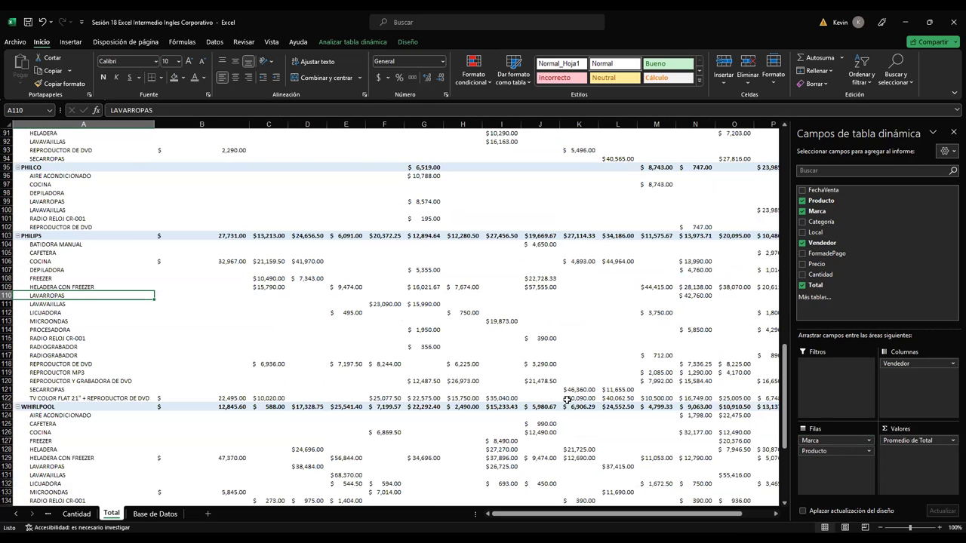
scroll(89, 279, up, 2)
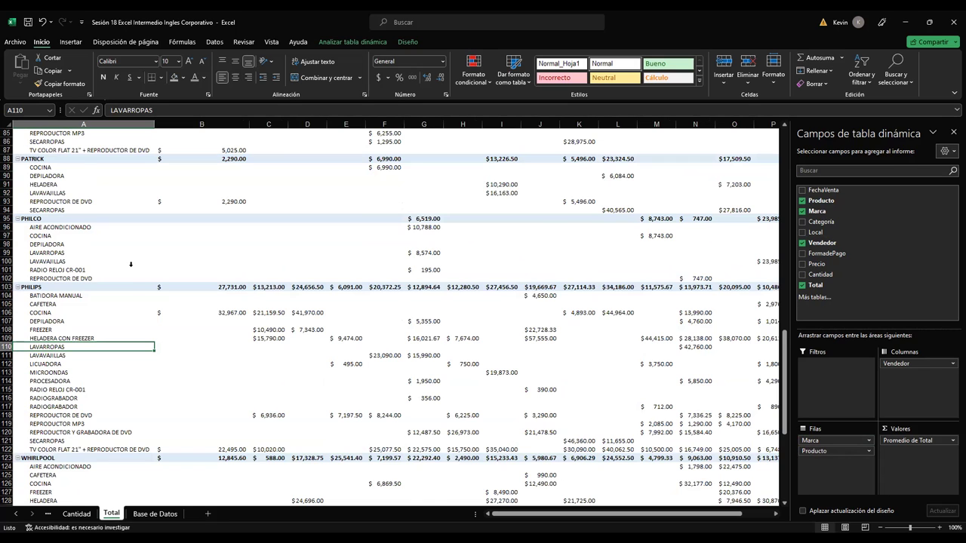
scroll(130, 290, up, 9)
scroll(129, 294, up, 6)
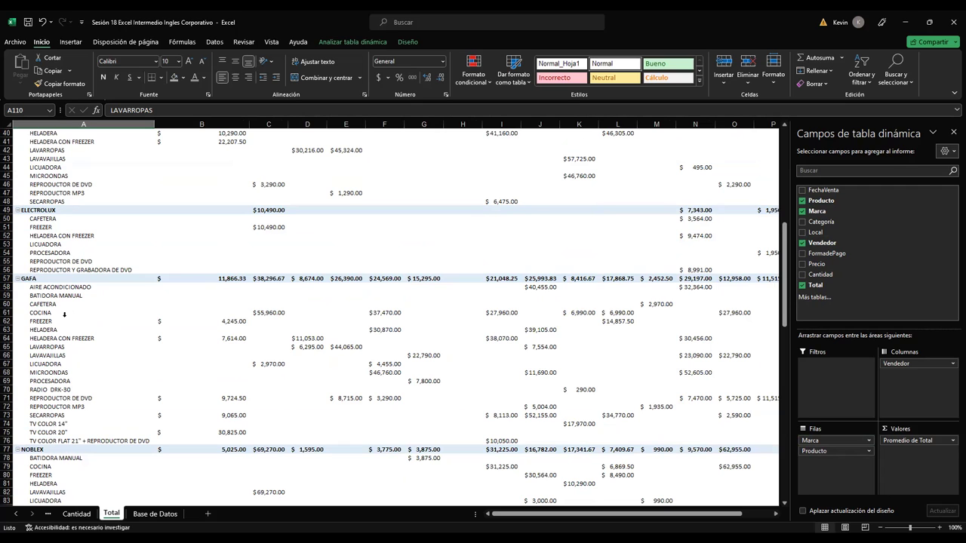
scroll(67, 315, up, 1)
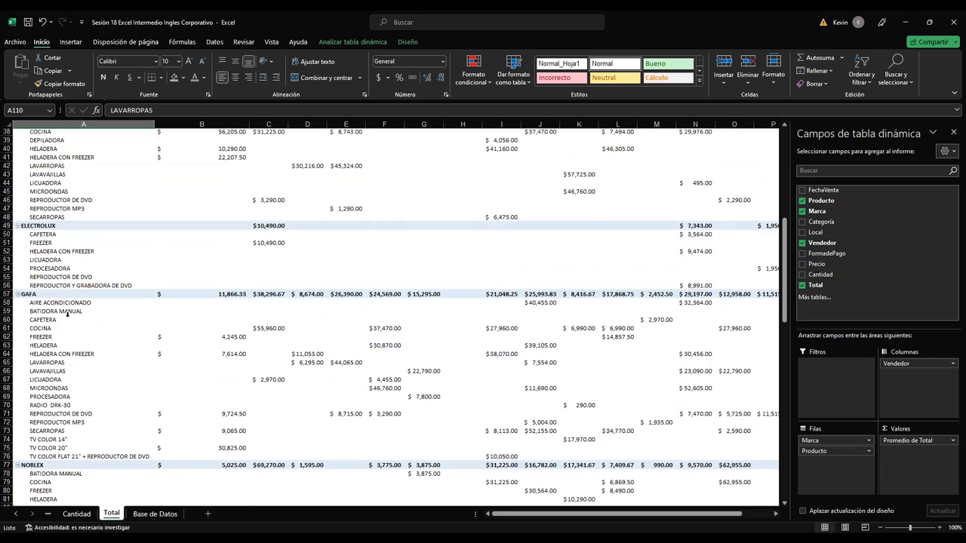
scroll(67, 315, up, 2)
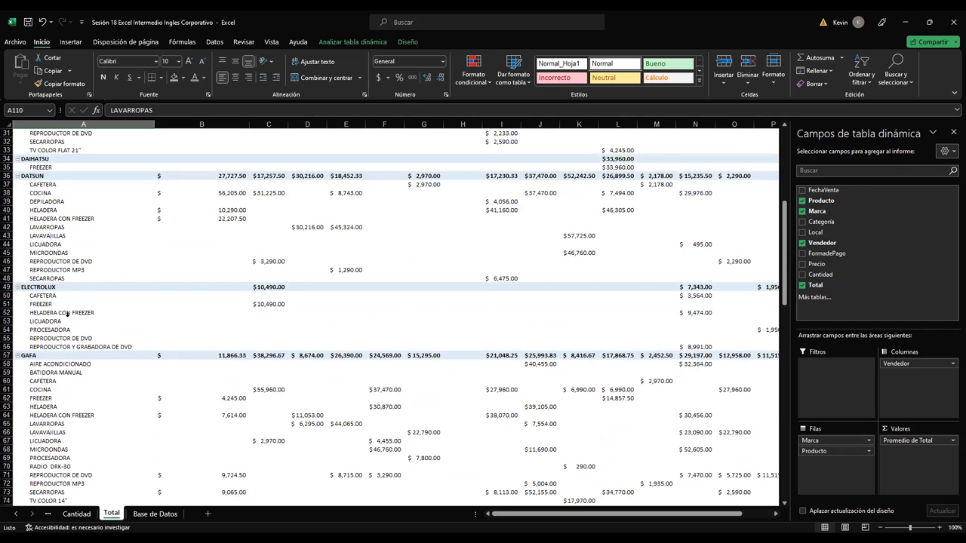
scroll(67, 315, down, 1)
scroll(67, 316, down, 2)
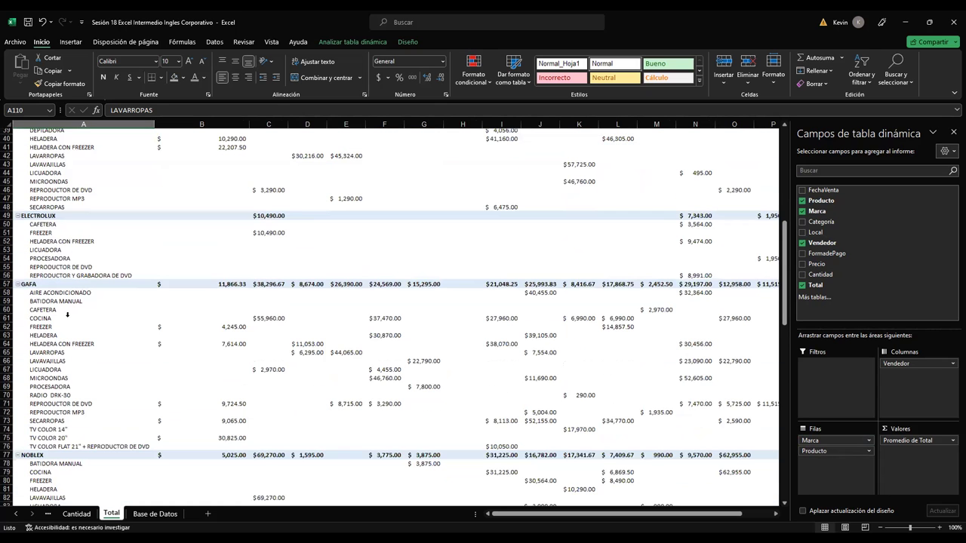
scroll(82, 319, down, 3)
scroll(83, 320, down, 3)
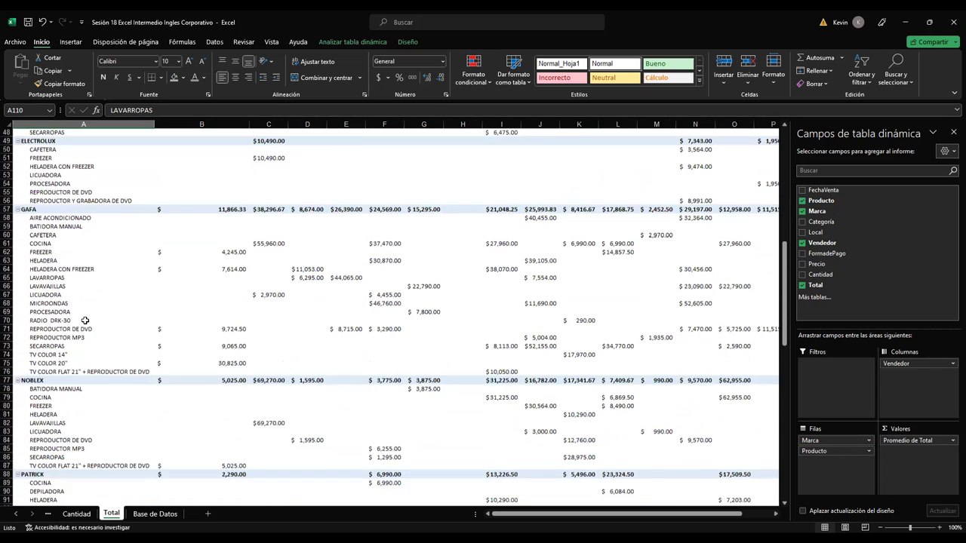
scroll(85, 321, down, 3)
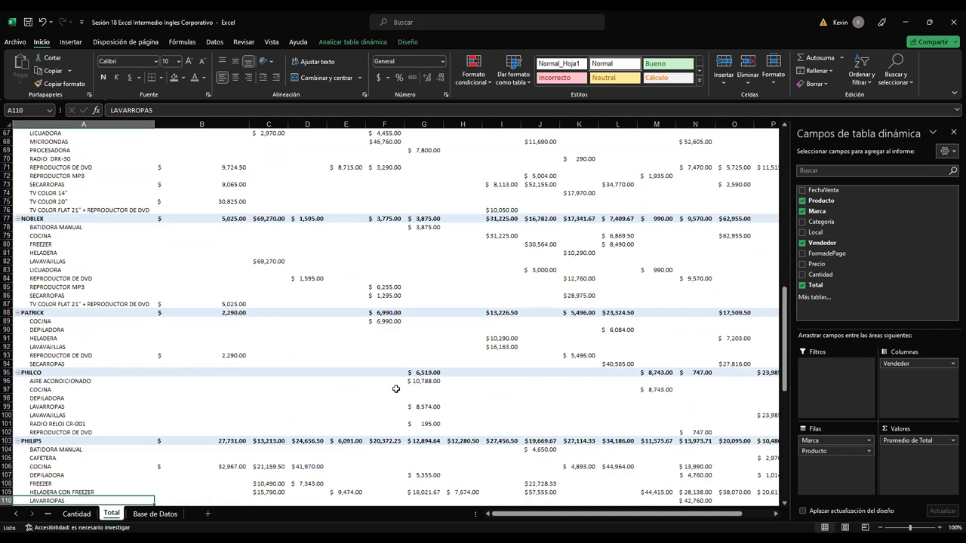
scroll(372, 362, down, 4)
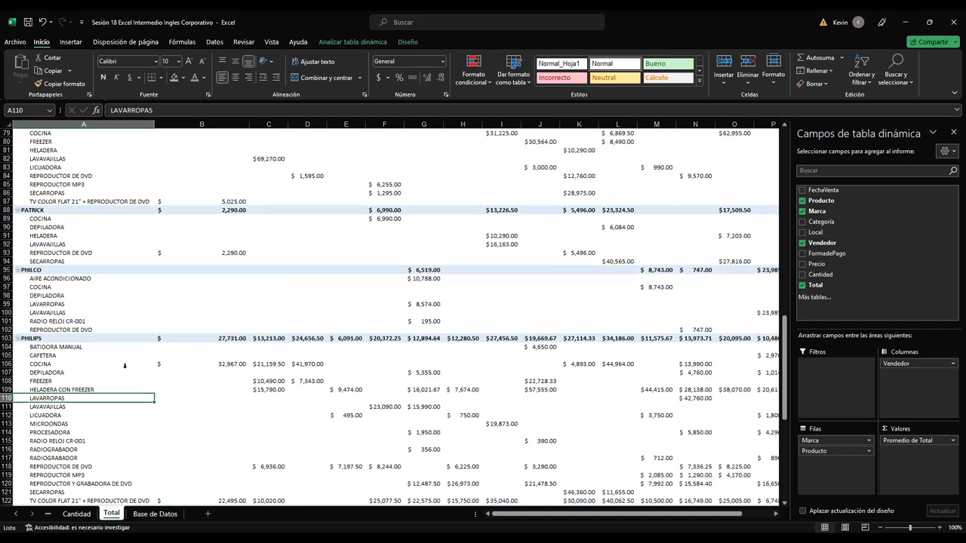
scroll(129, 344, up, 4)
scroll(129, 344, up, 3)
scroll(130, 341, up, 3)
scroll(130, 342, up, 4)
scroll(130, 341, up, 4)
scroll(129, 342, up, 4)
scroll(130, 342, up, 4)
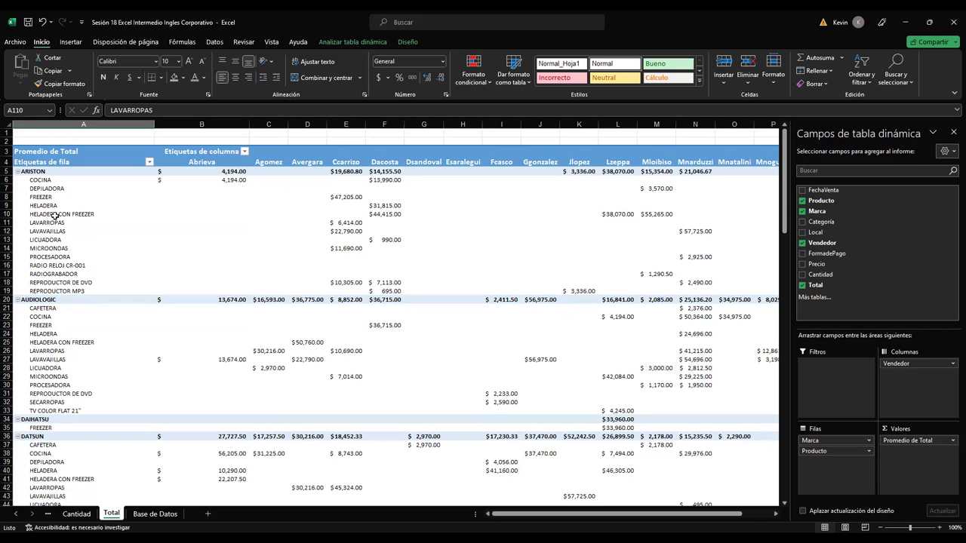
mouse_move(814, 439)
mouse_down()
mouse_move(827, 456)
mouse_move(824, 440)
mouse_up()
drag(823, 441, 827, 454)
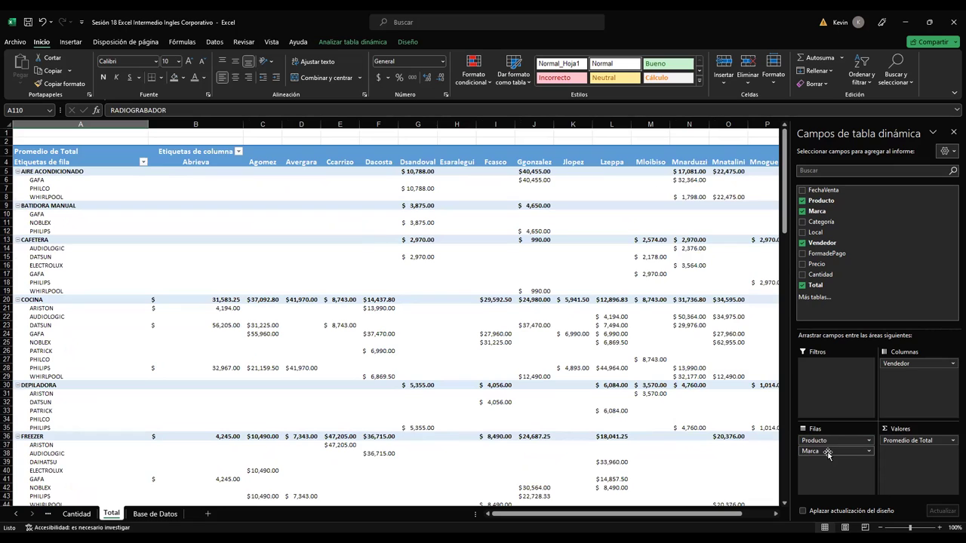
drag(827, 452, 822, 438)
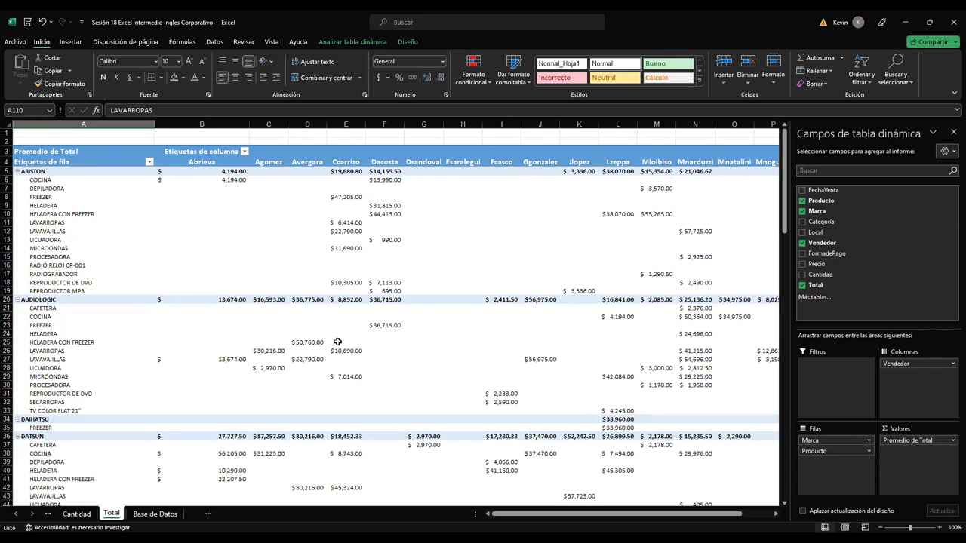
mouse_move(337, 341)
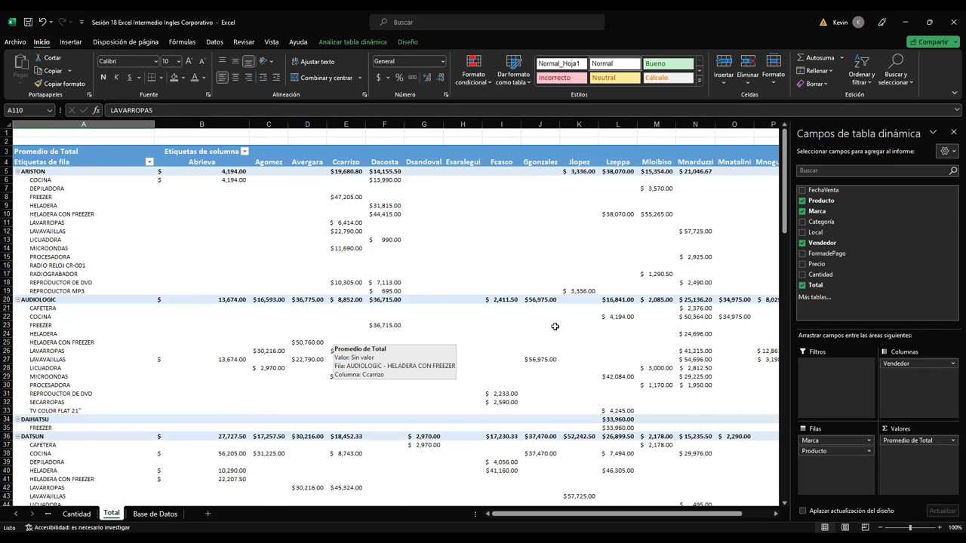
scroll(574, 359, down, 6)
scroll(577, 352, down, 20)
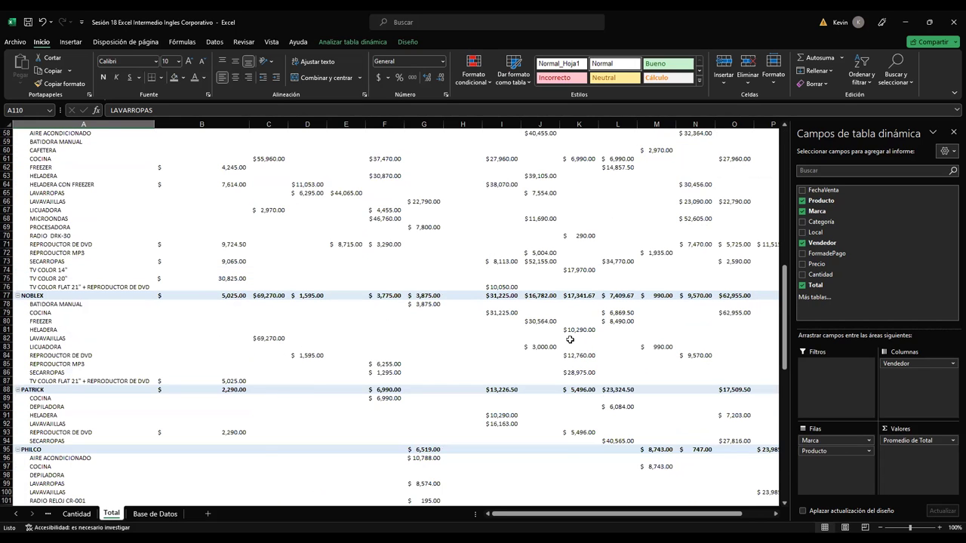
scroll(568, 335, down, 5)
scroll(362, 399, up, 3)
scroll(166, 369, up, 3)
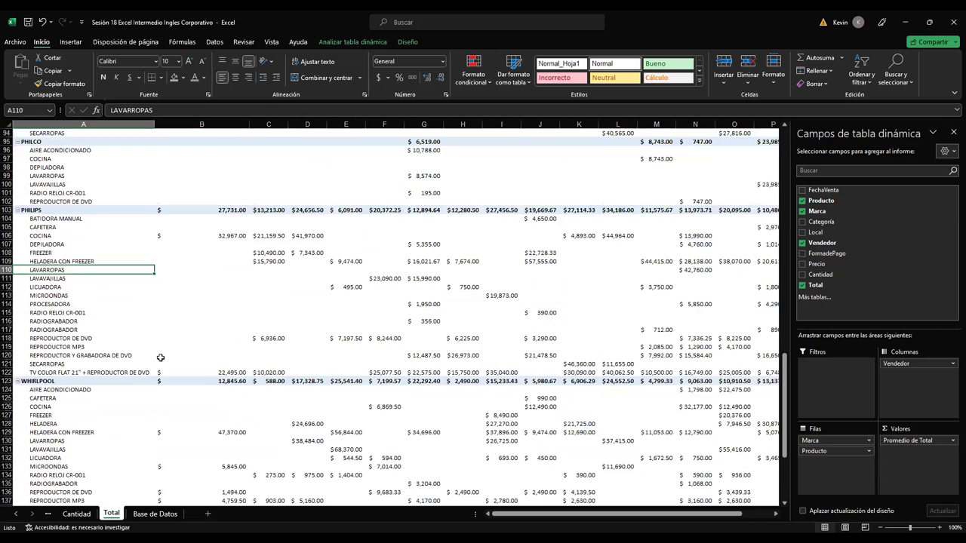
scroll(198, 365, up, 3)
scroll(353, 386, up, 1)
scroll(650, 130, up, 15)
scroll(650, 130, up, 8)
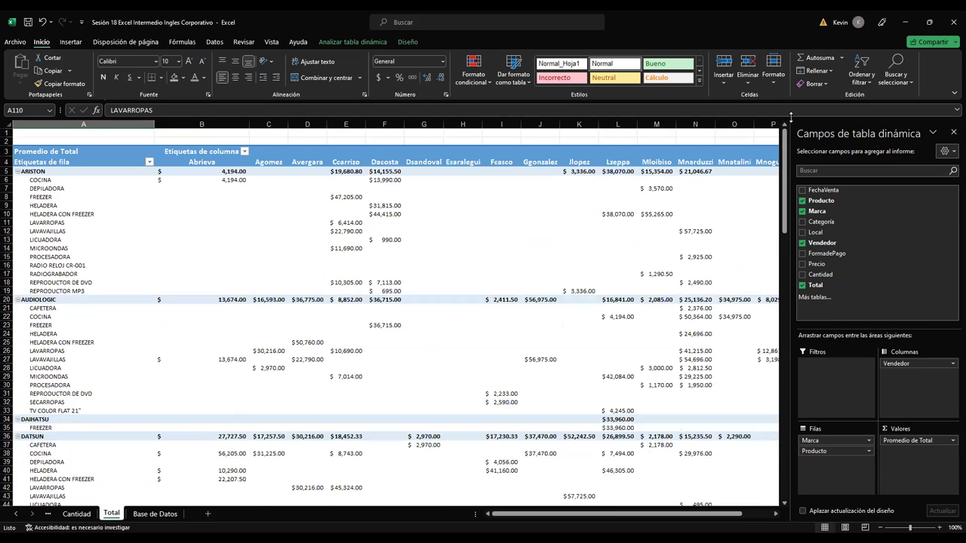
- Apply a light PivotTable style with thin blue column lines from the Diseño tab's style gallery
click(653, 275)
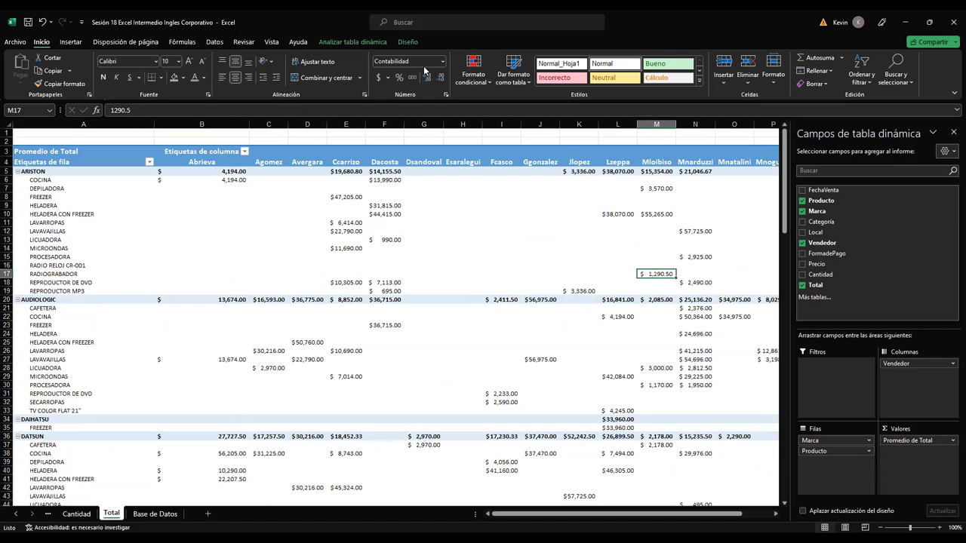
click(408, 42)
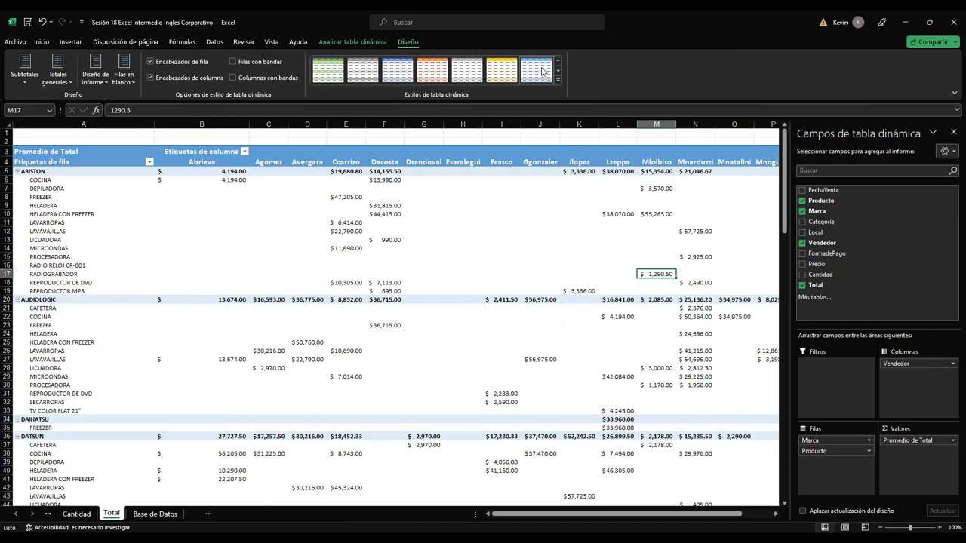
click(541, 71)
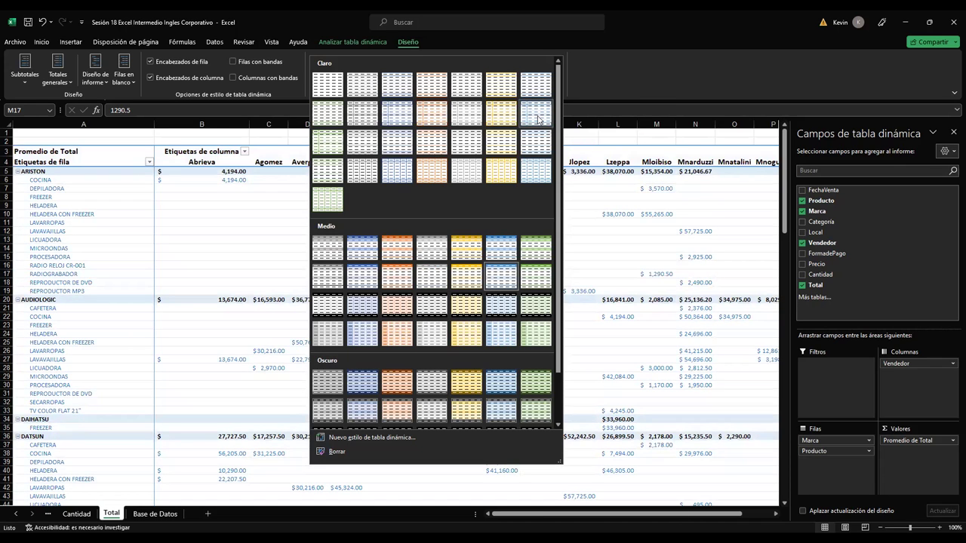
key(Escape)
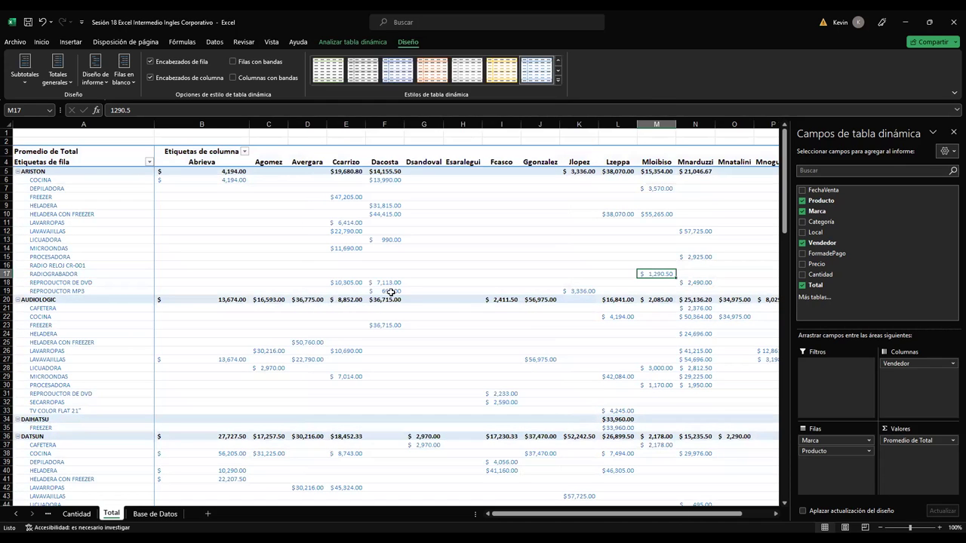
click(559, 80)
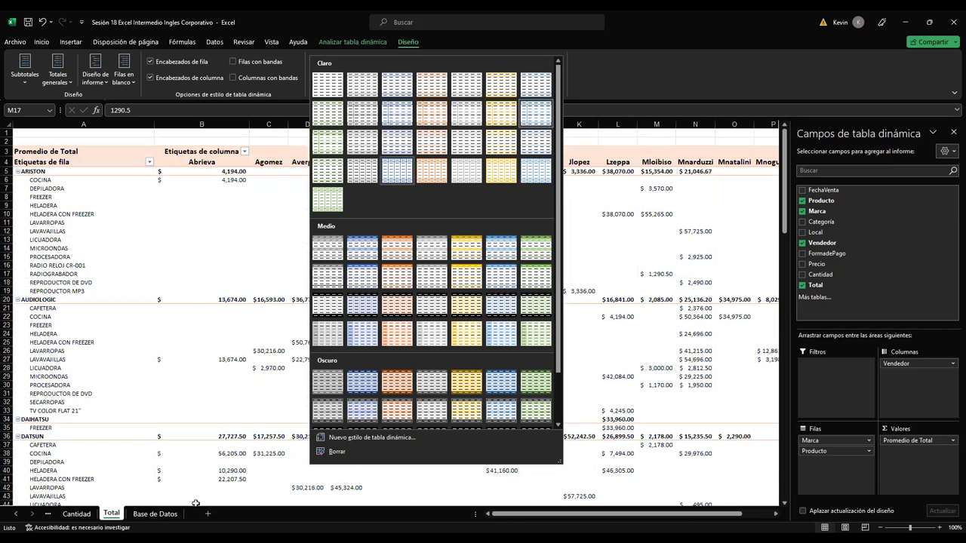
click(106, 518)
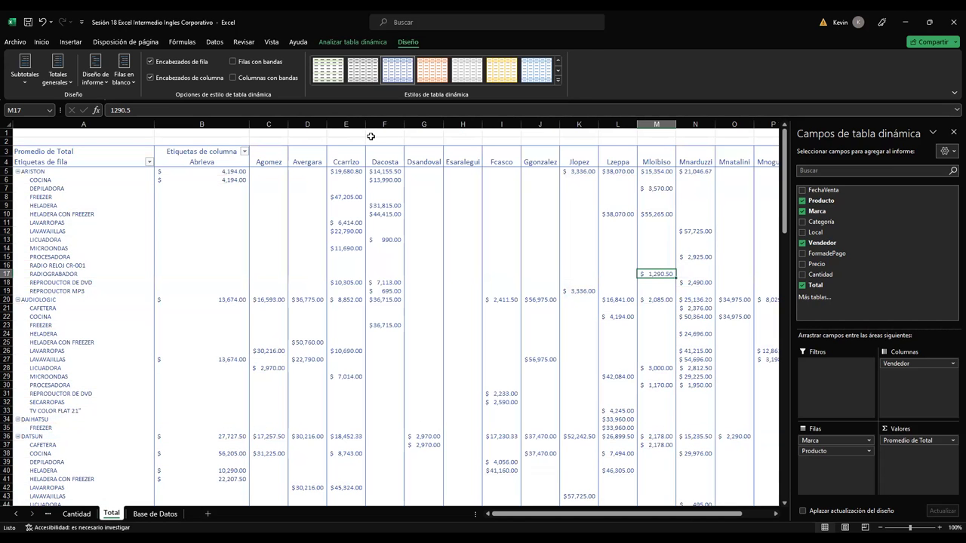